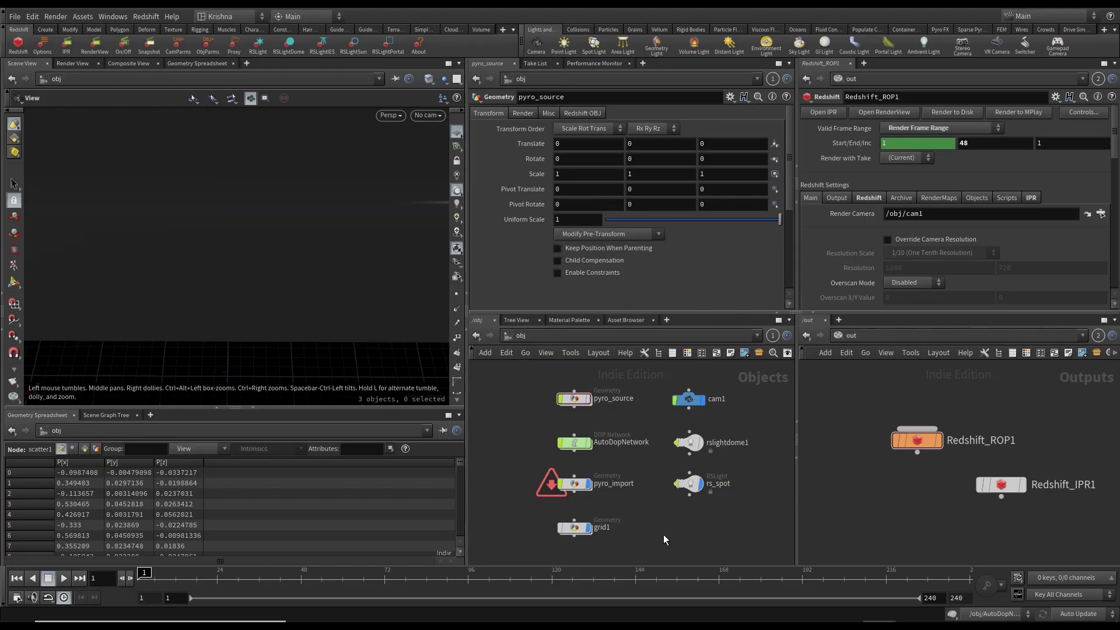
Enter the pyro_source geometry network and add a Grid node beside the existing node chain.
{"action": "double_click", "coordinate": [579, 403]}
{"action": "key", "text": "Tab"}
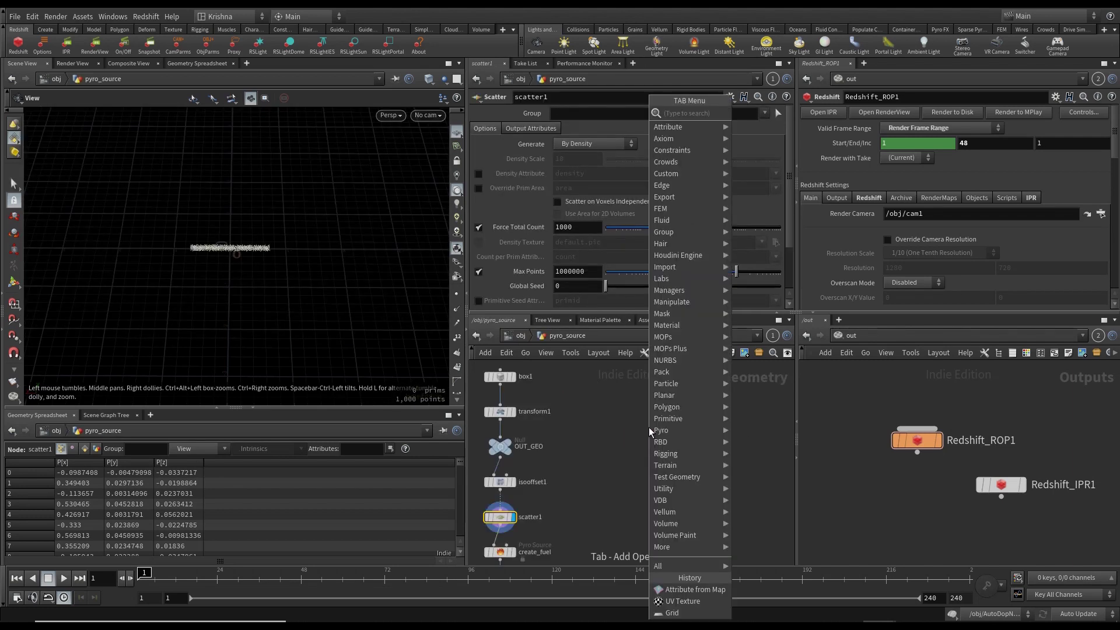
{"action": "type", "text": "grid"}
{"action": "key", "text": "Return"}
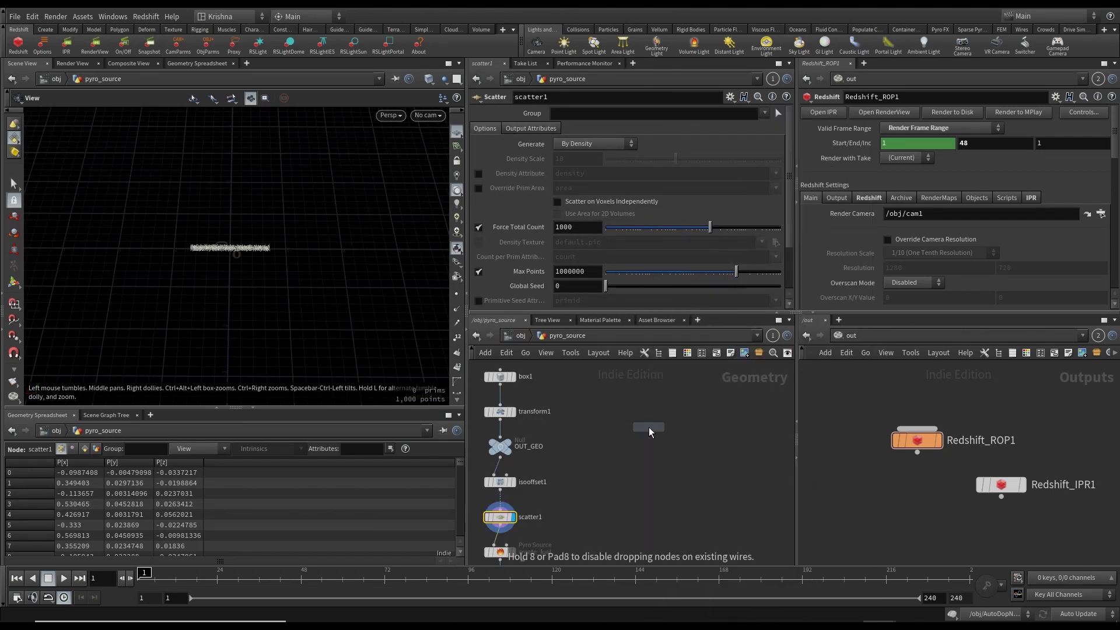
{"action": "left_click", "coordinate": [627, 421]}
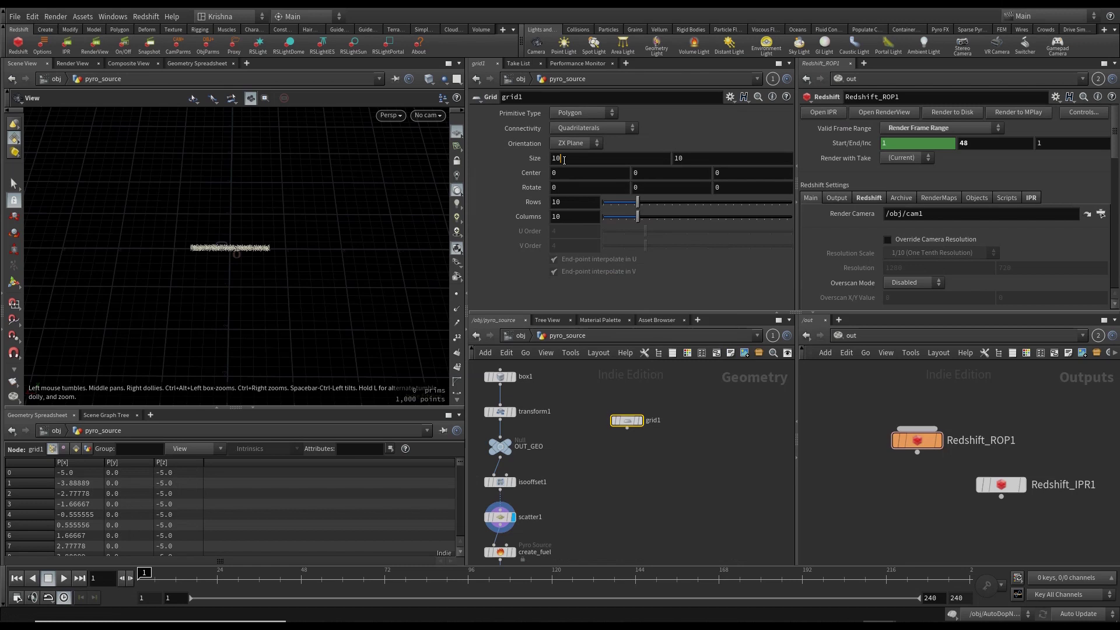
Set the new grid's size to 4 by 4.
{"action": "key", "text": "BackSpace"}
{"action": "key", "text": "BackSpace"}
{"action": "type", "text": "4"}
{"action": "key", "text": "Tab"}
{"action": "type", "text": "4"}
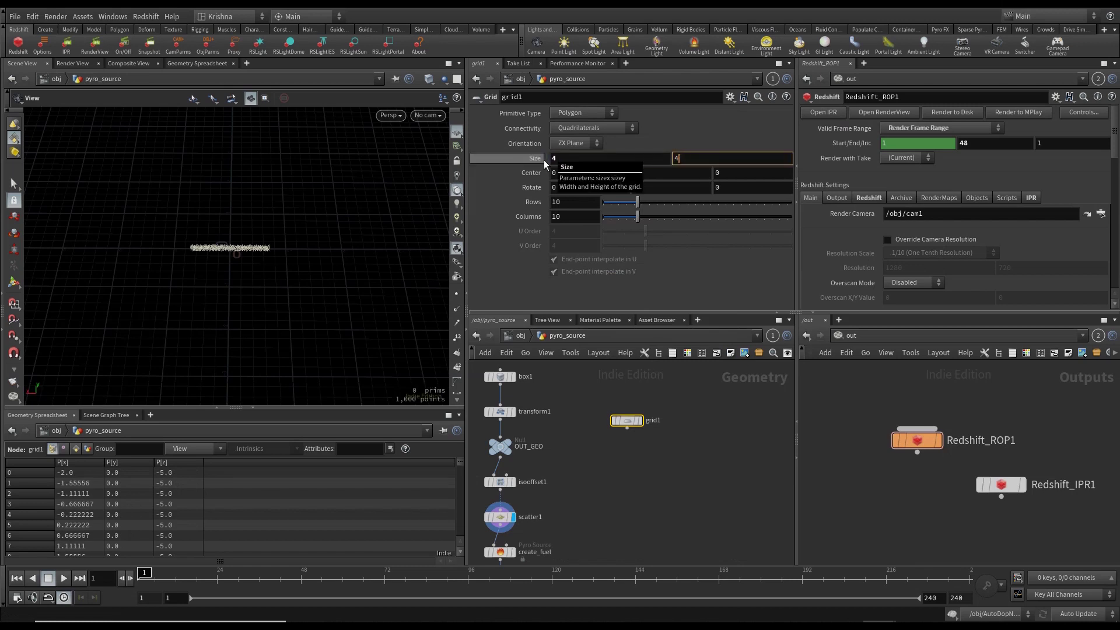
{"action": "key", "text": "Tab"}
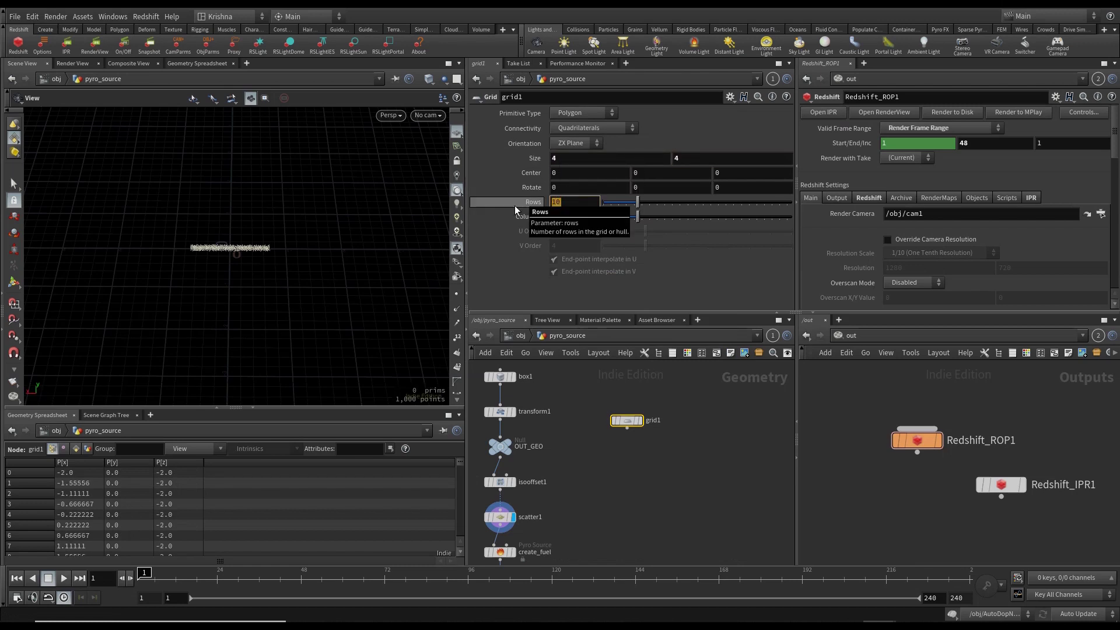
Set the grid's resolution to 800 rows and 800 columns.
{"action": "type", "text": "800"}
{"action": "key", "text": "Tab"}
{"action": "type", "text": "800"}
{"action": "key", "text": "Return"}
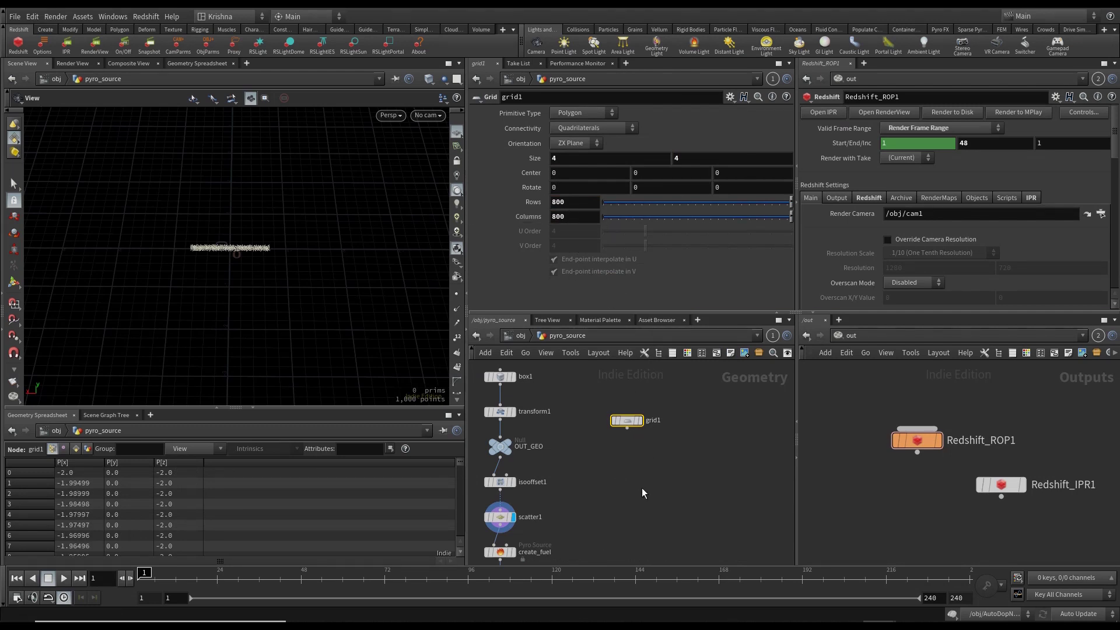
{"action": "left_click", "coordinate": [670, 448]}
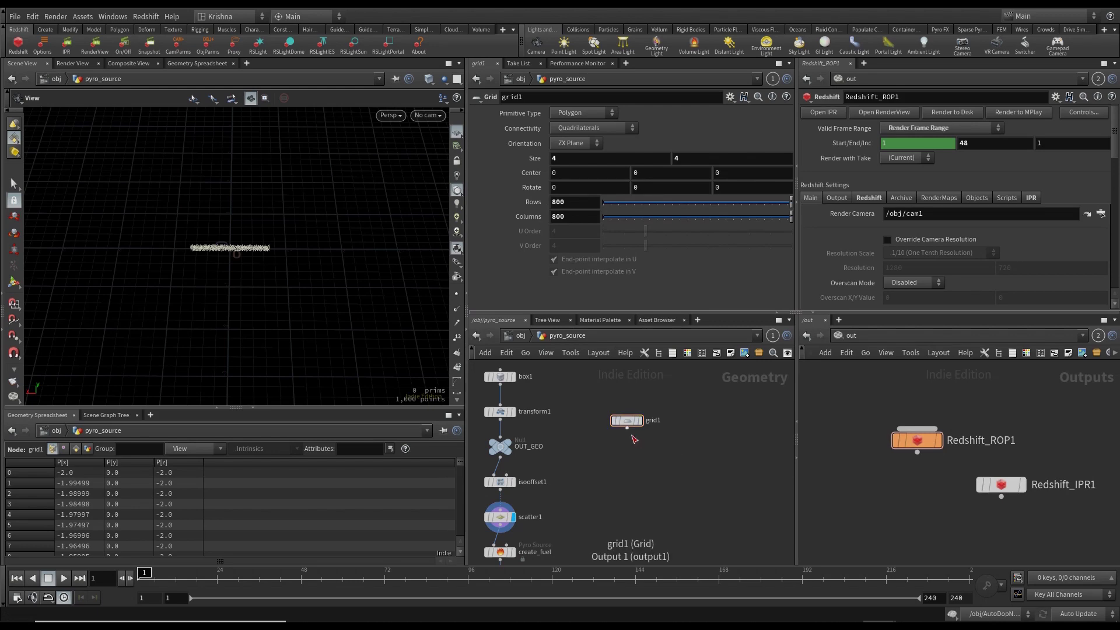
Append a UV Texture node to the grid and set its attribute class to Point.
{"action": "key", "text": "Tab"}
{"action": "type", "text": "uv te"}
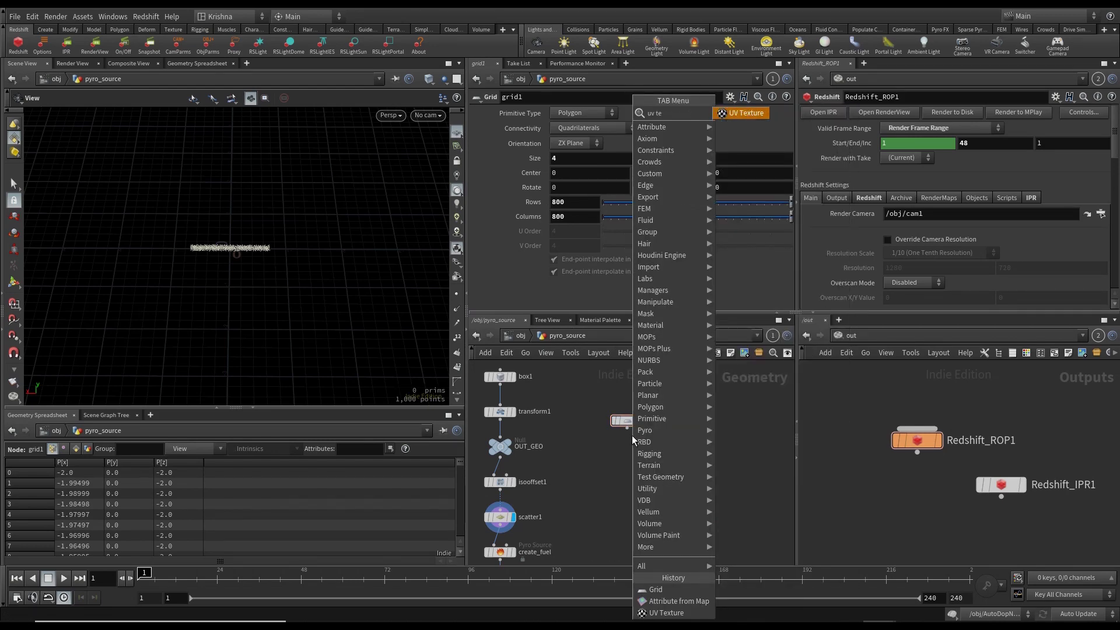
{"action": "key", "text": "Return"}
{"action": "left_click", "coordinate": [632, 449]}
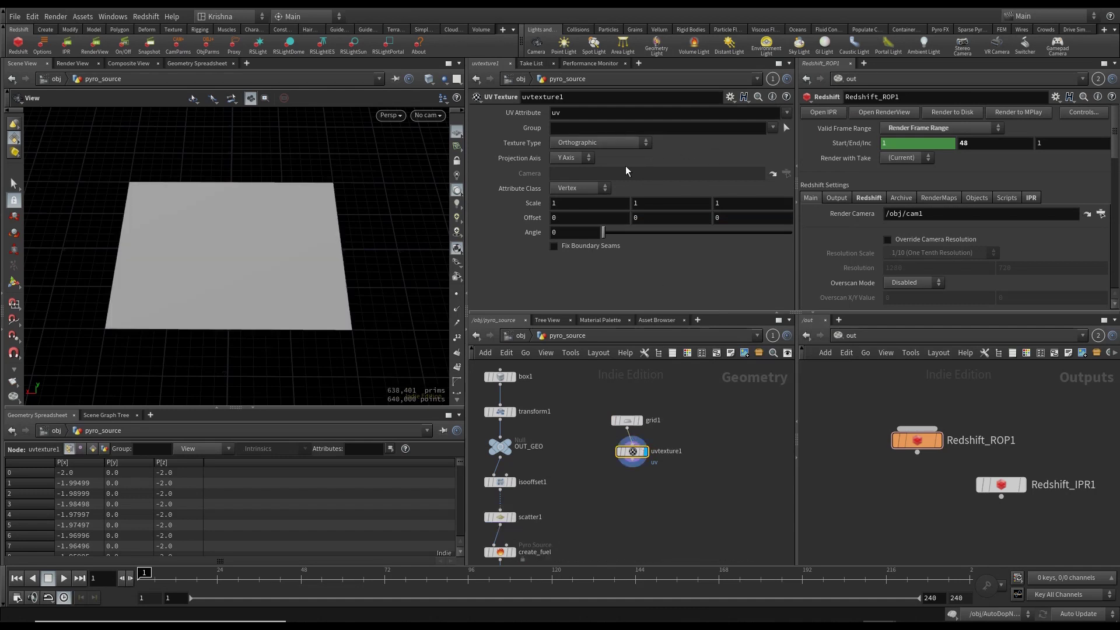
{"action": "left_click", "coordinate": [577, 189]}
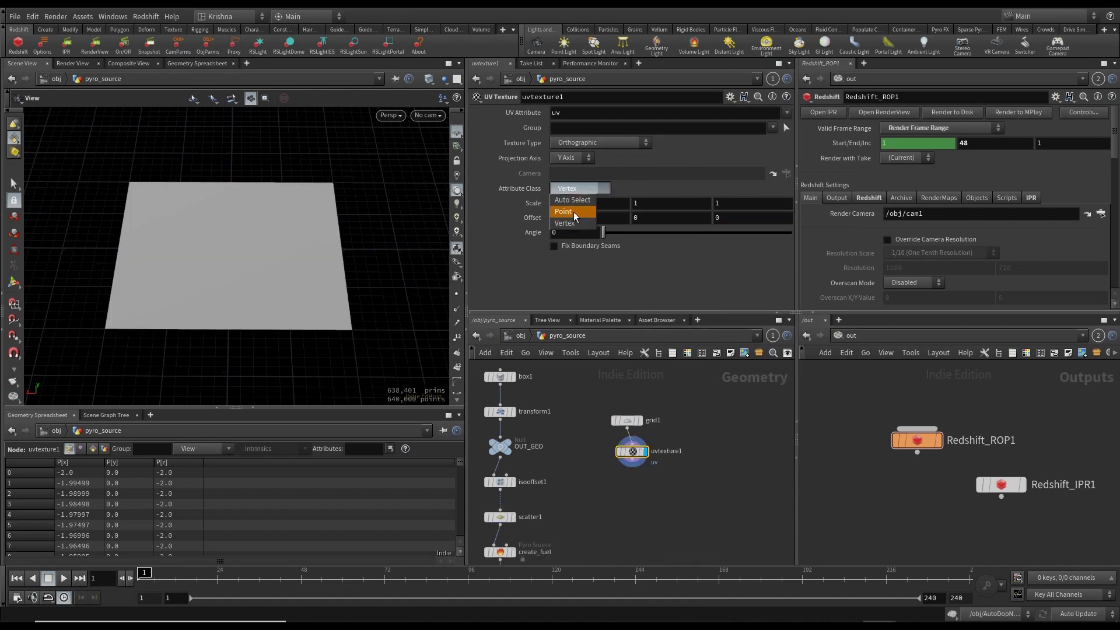
{"action": "left_click", "coordinate": [573, 211]}
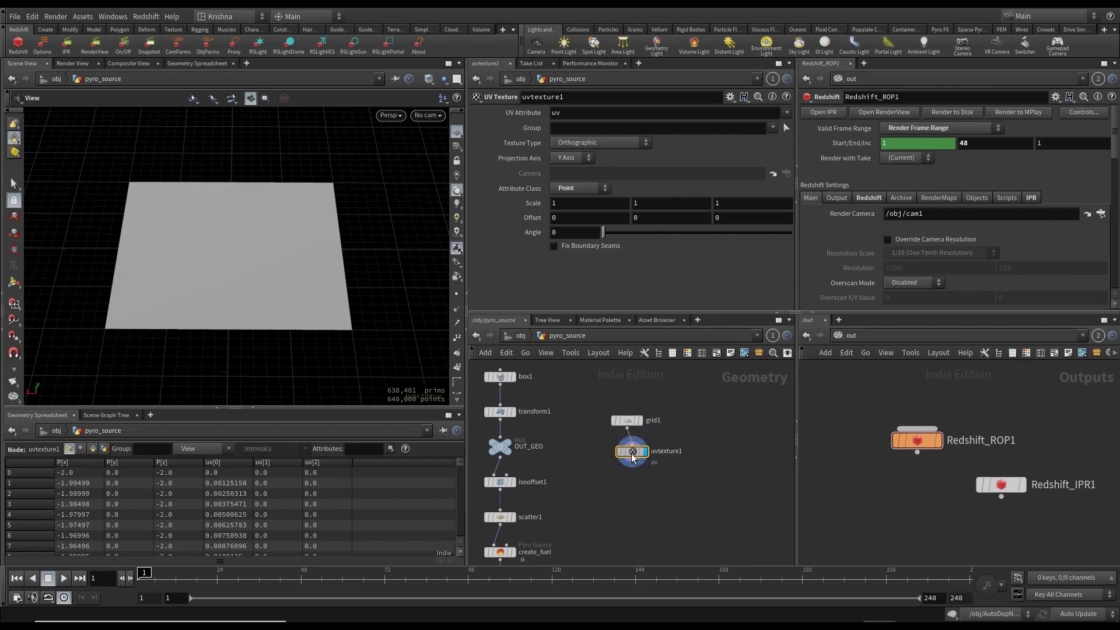
Append an Attribute from Map node below the UV Texture node.
{"action": "scroll", "coordinate": [640, 466], "scroll_direction": "up", "scroll_amount": 2}
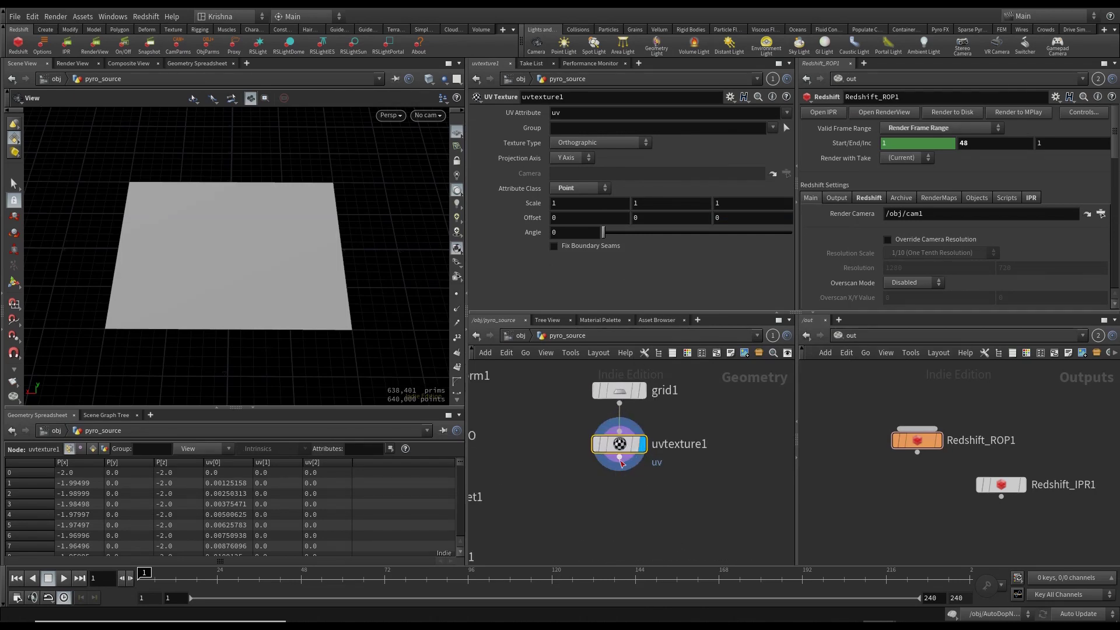
{"action": "key", "text": "Tab"}
{"action": "type", "text": "attr from"}
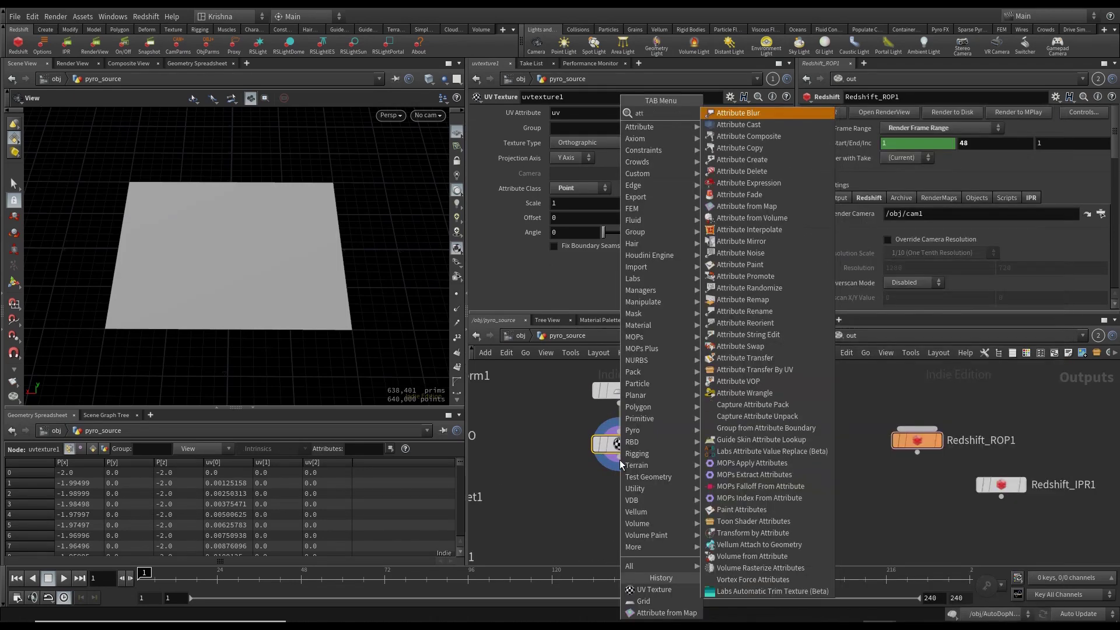
{"action": "key", "text": "Return"}
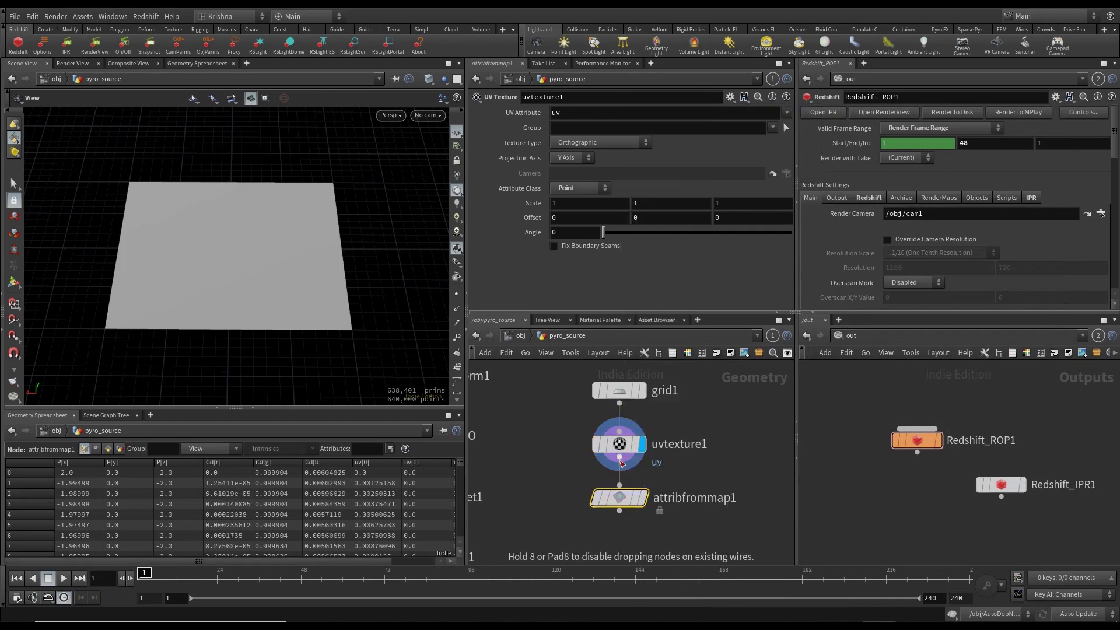
{"action": "left_click", "coordinate": [621, 460]}
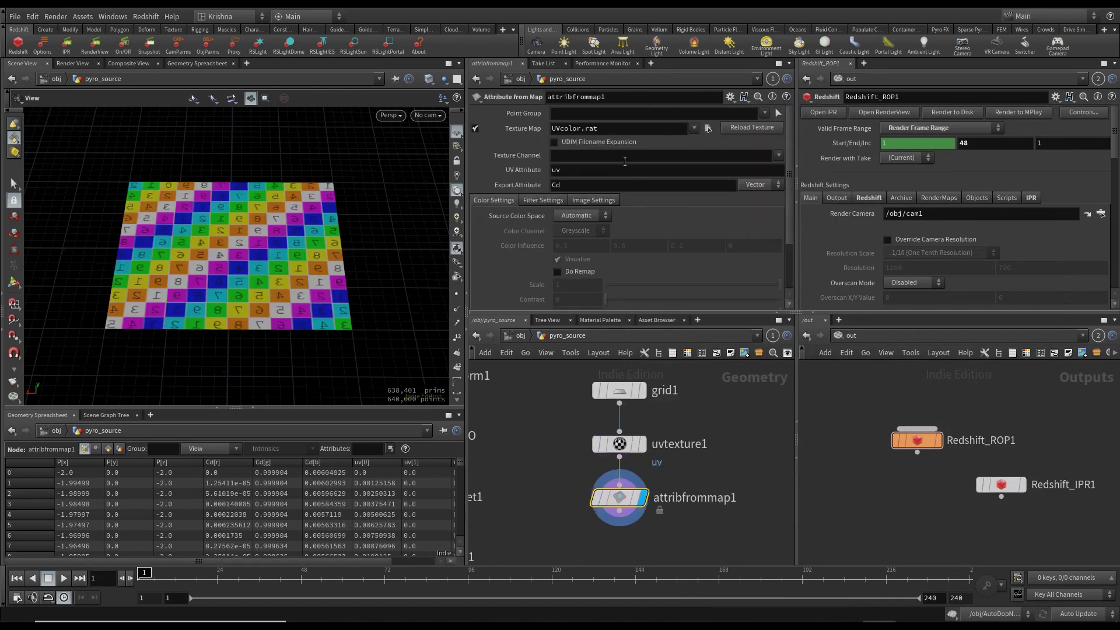
Set the Attribute from Map's texture channel to C and its texture map to $JOB/Desktop/Houdini-Logo-1.png.
{"action": "left_click", "coordinate": [778, 155]}
{"action": "left_click", "coordinate": [787, 169]}
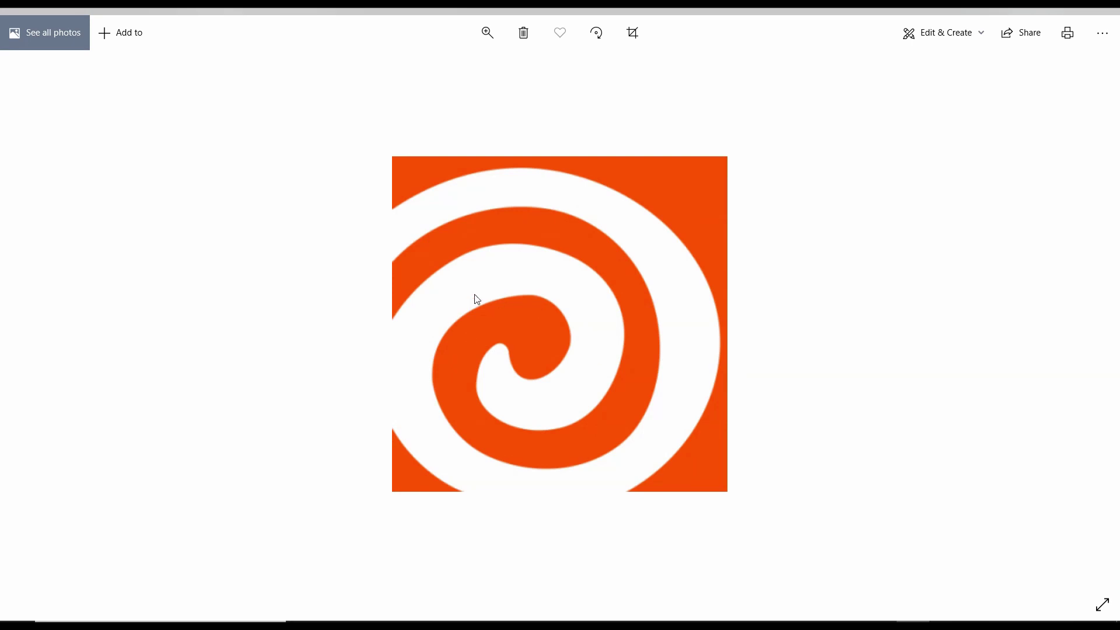
{"action": "key", "text": "alt+Tab"}
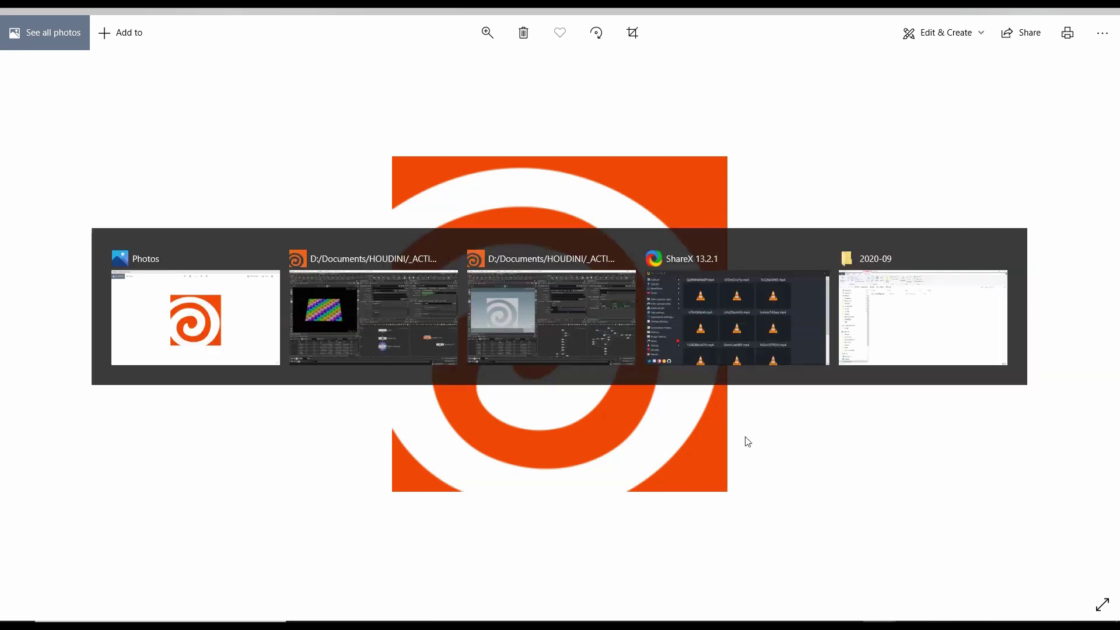
{"action": "double_click", "coordinate": [626, 133]}
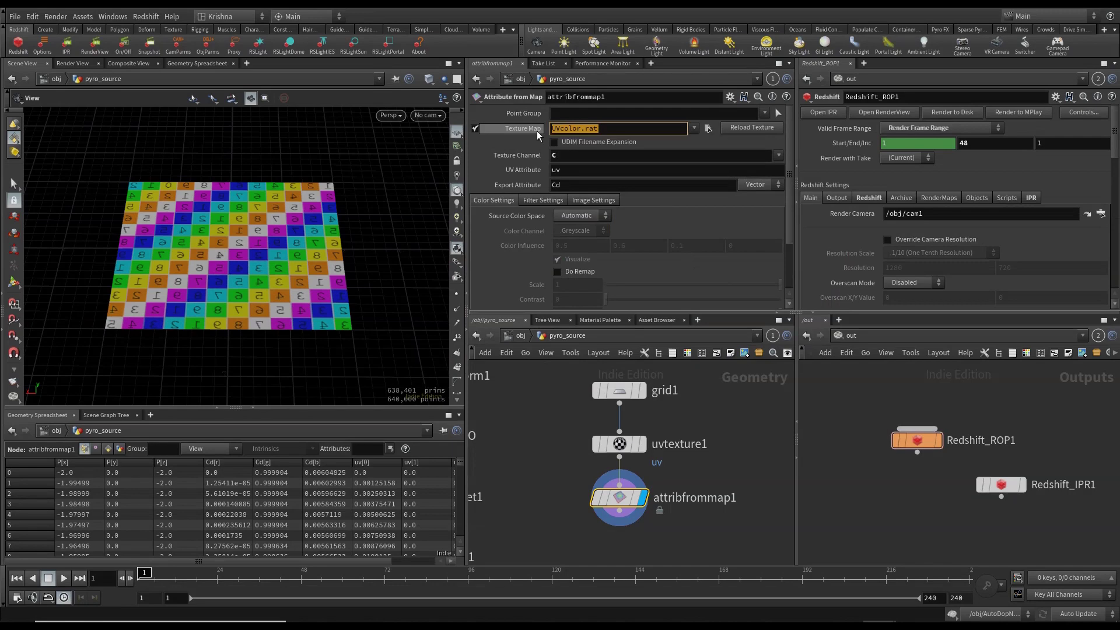
{"action": "type", "text": "$JOB/Desktop/Houdini-Logo-1.png"}
{"action": "key", "text": "Return"}
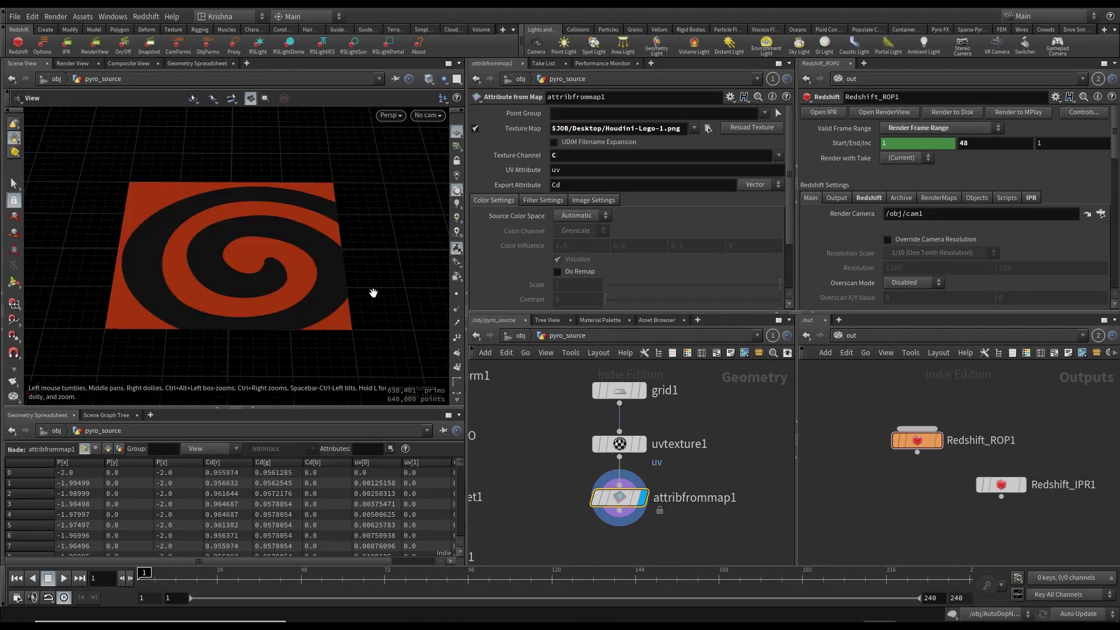
Append a Delete node below the Attribute from Map node.
{"action": "left_click_drag", "start_coordinate": [271, 301], "coordinate": [315, 294]}
{"action": "scroll", "coordinate": [700, 519], "scroll_direction": "down", "scroll_amount": 2}
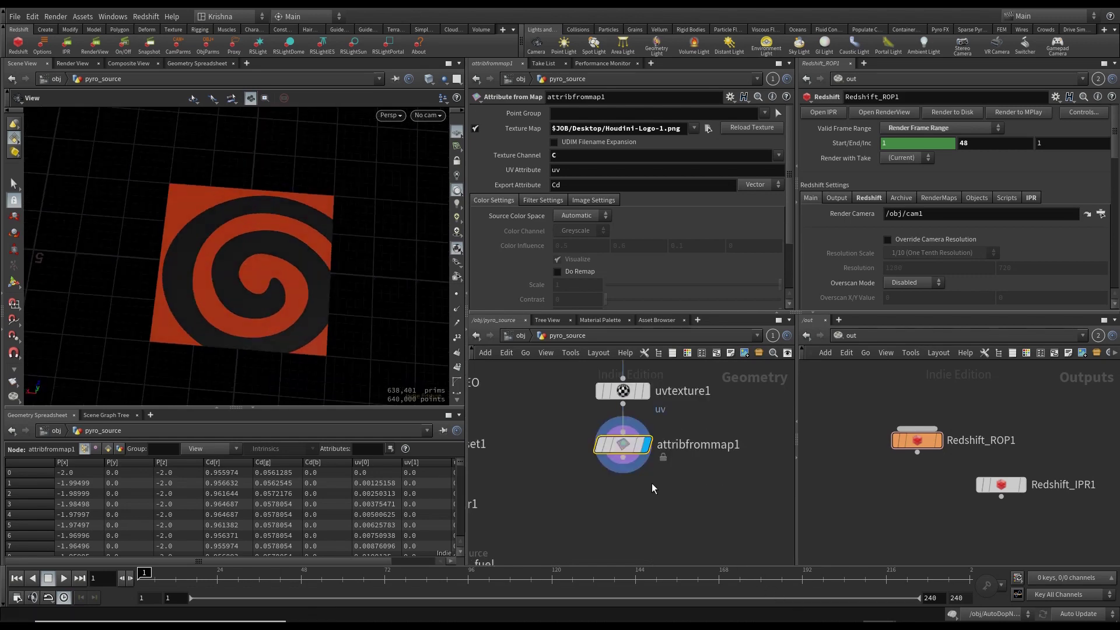
{"action": "key", "text": "Tab"}
{"action": "type", "text": "de"}
{"action": "key", "text": "Return"}
{"action": "left_click", "coordinate": [630, 462]}
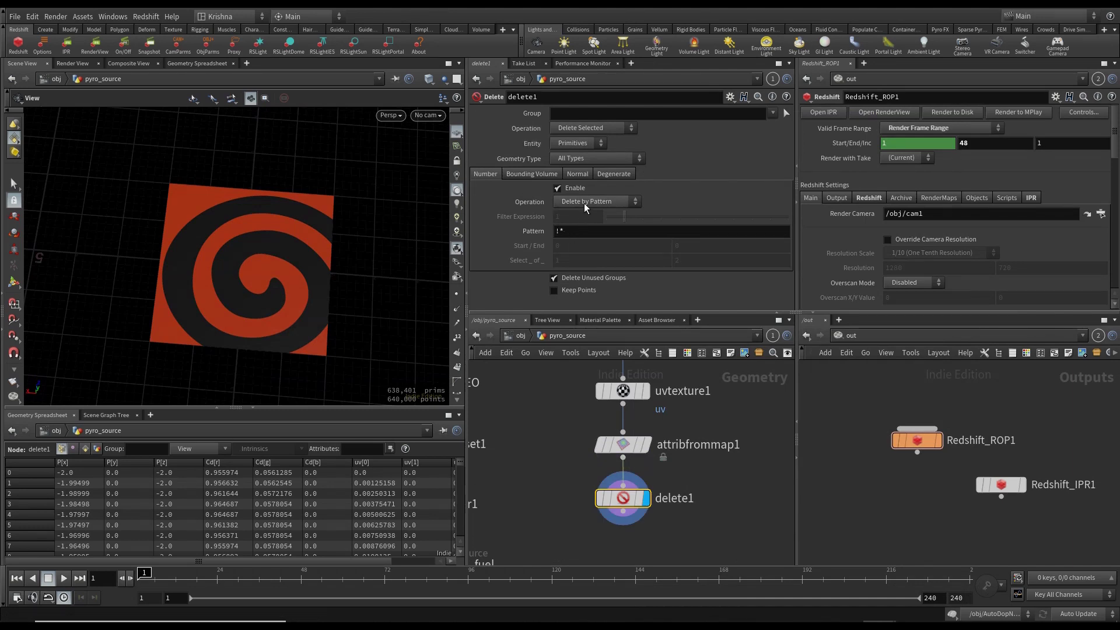
Configure the Delete node to act on Points and use Delete by Expression.
{"action": "left_click", "coordinate": [581, 143]}
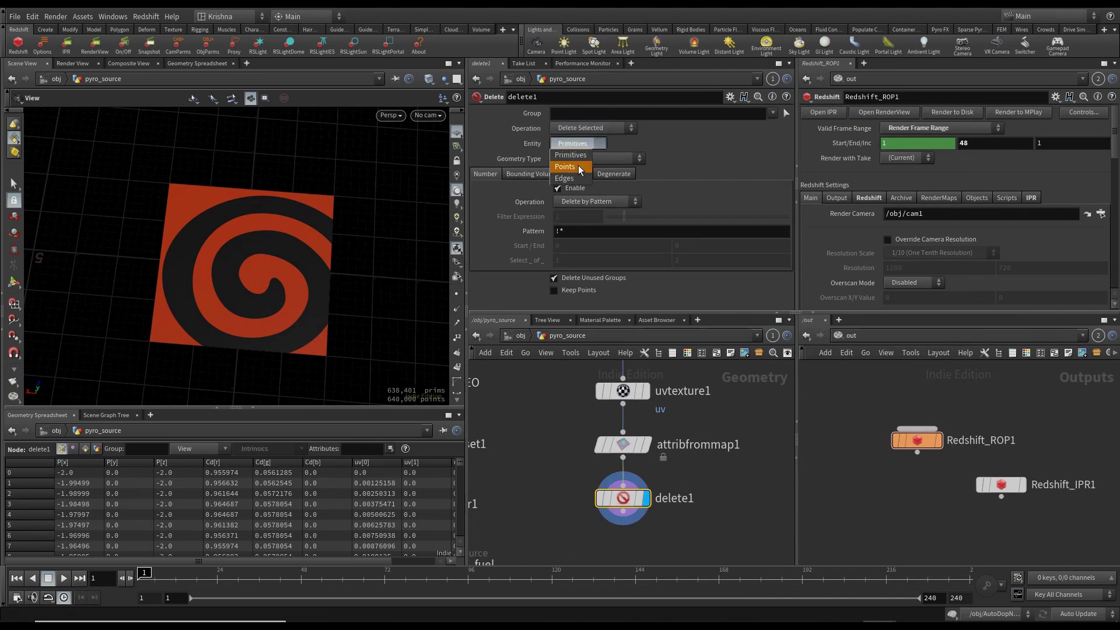
{"action": "left_click", "coordinate": [578, 157]}
{"action": "left_click", "coordinate": [595, 201]}
{"action": "left_click", "coordinate": [588, 235]}
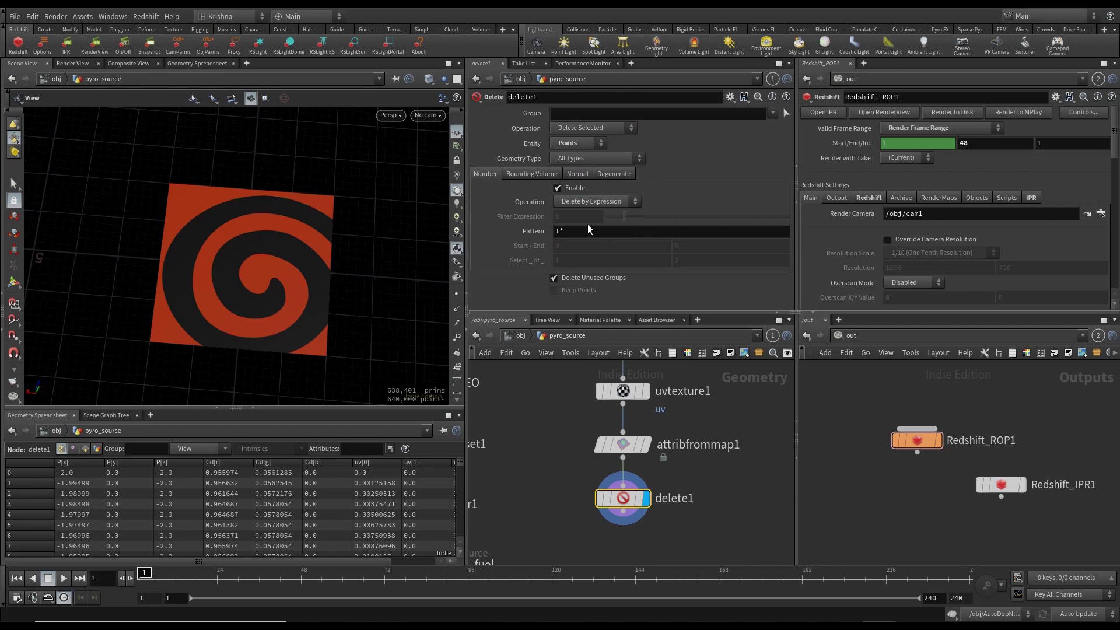
{"action": "left_click", "coordinate": [553, 220]}
{"action": "type", "text": "@Cd.r=="}
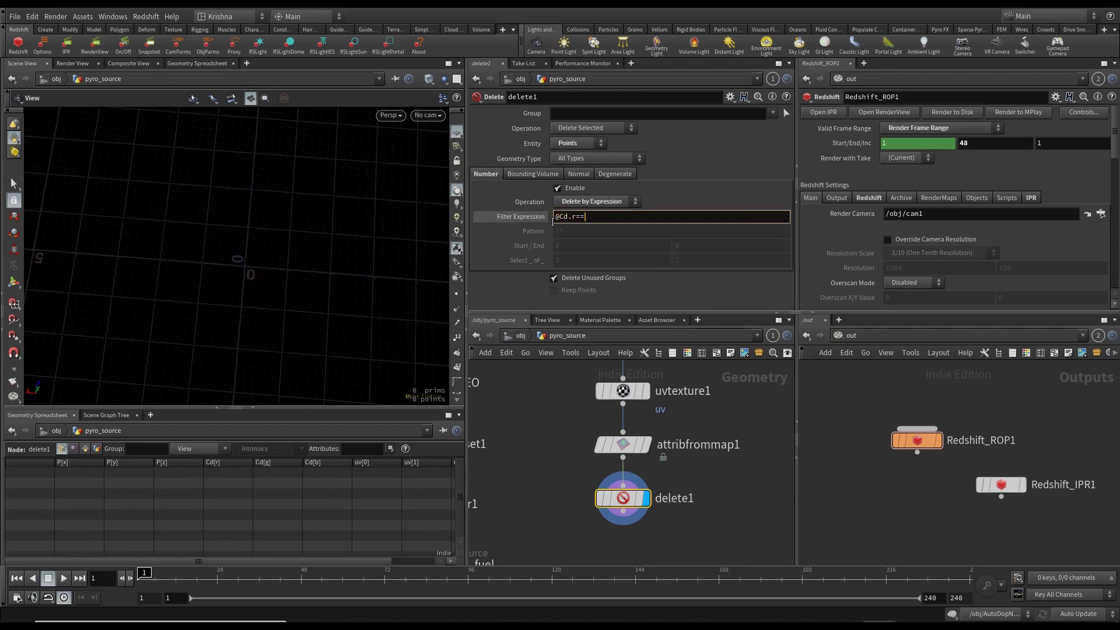
{"action": "type", "text": "0"}
{"action": "key", "text": "Return"}
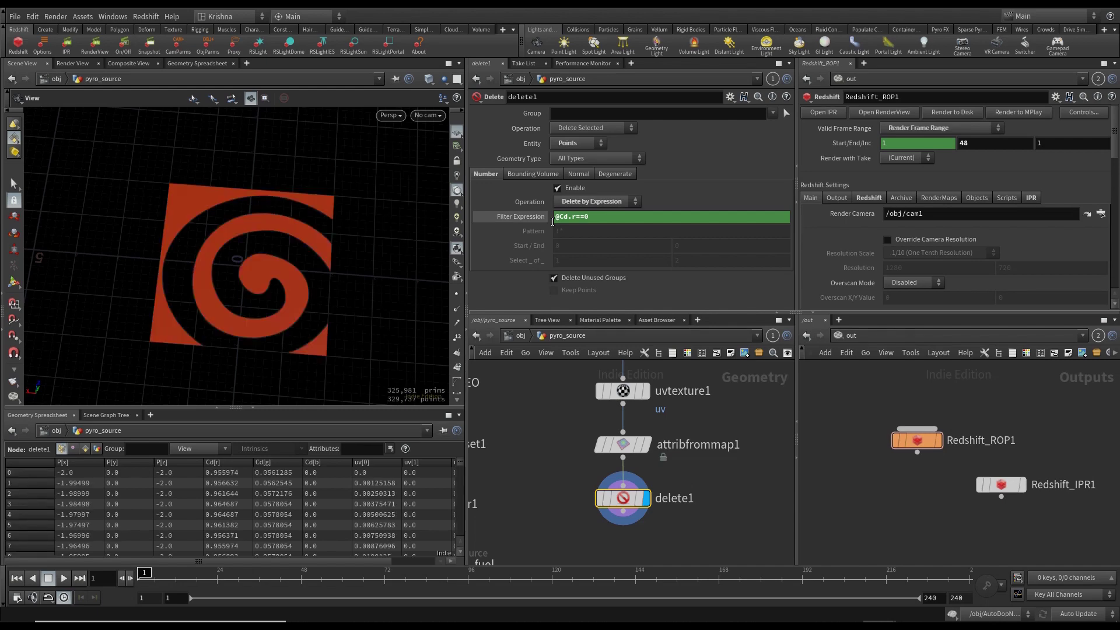
{"action": "scroll", "coordinate": [219, 295], "scroll_direction": "up", "scroll_amount": 6}
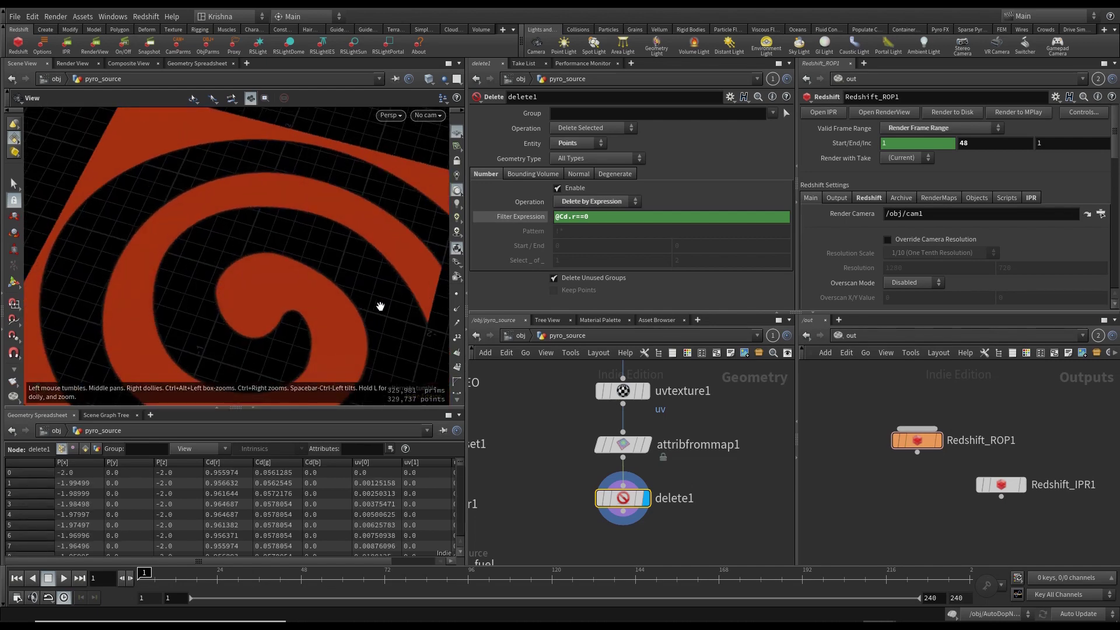
{"action": "scroll", "coordinate": [302, 275], "scroll_direction": "down", "scroll_amount": 4}
{"action": "left_click_drag", "start_coordinate": [302, 275], "coordinate": [327, 301]}
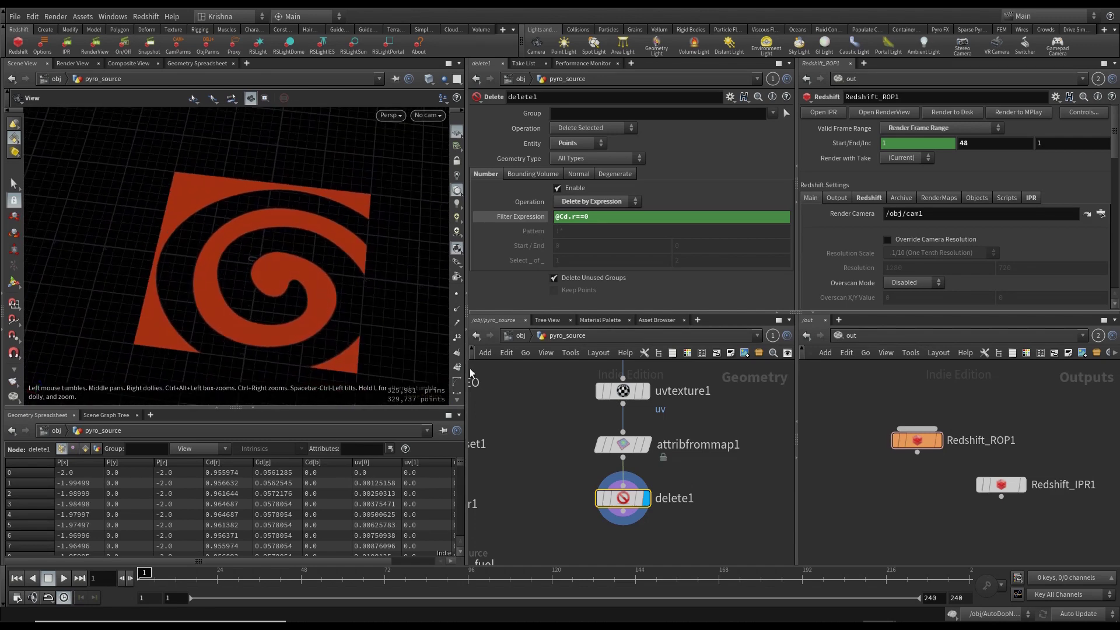
Append a Transform node below the Delete node and display it.
{"action": "key", "text": "Tab"}
{"action": "type", "text": "tran"}
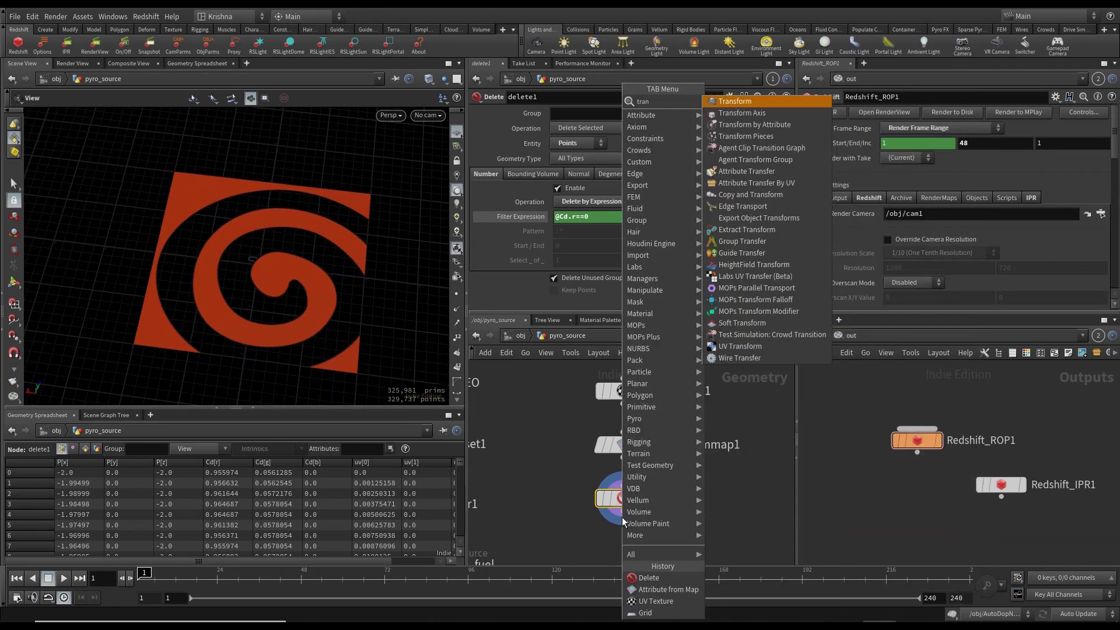
{"action": "key", "text": "Return"}
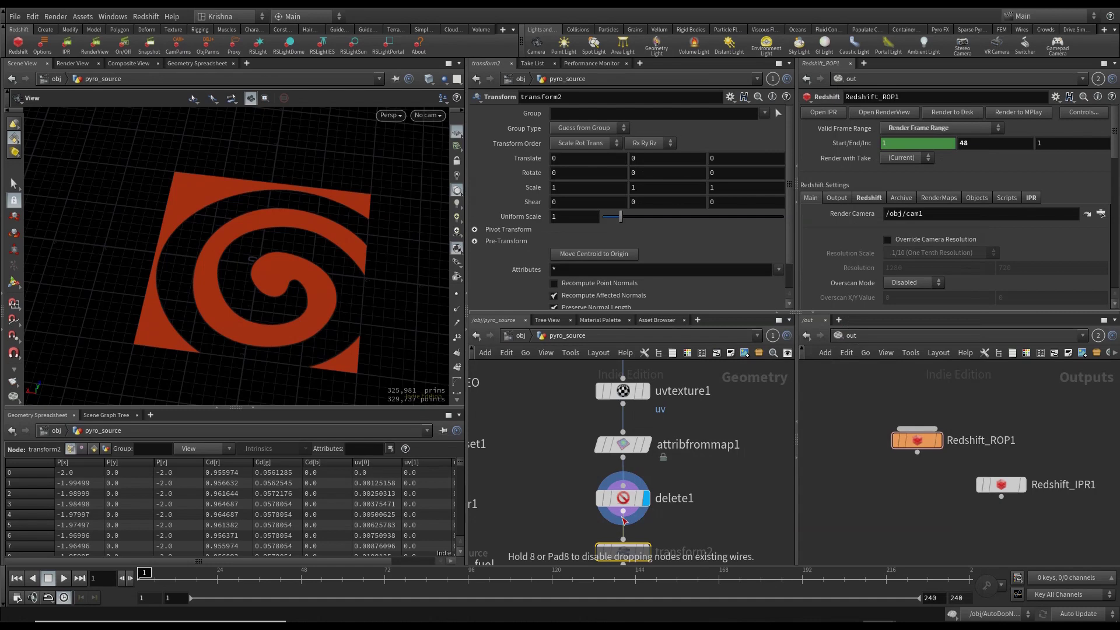
{"action": "left_click", "coordinate": [623, 520]}
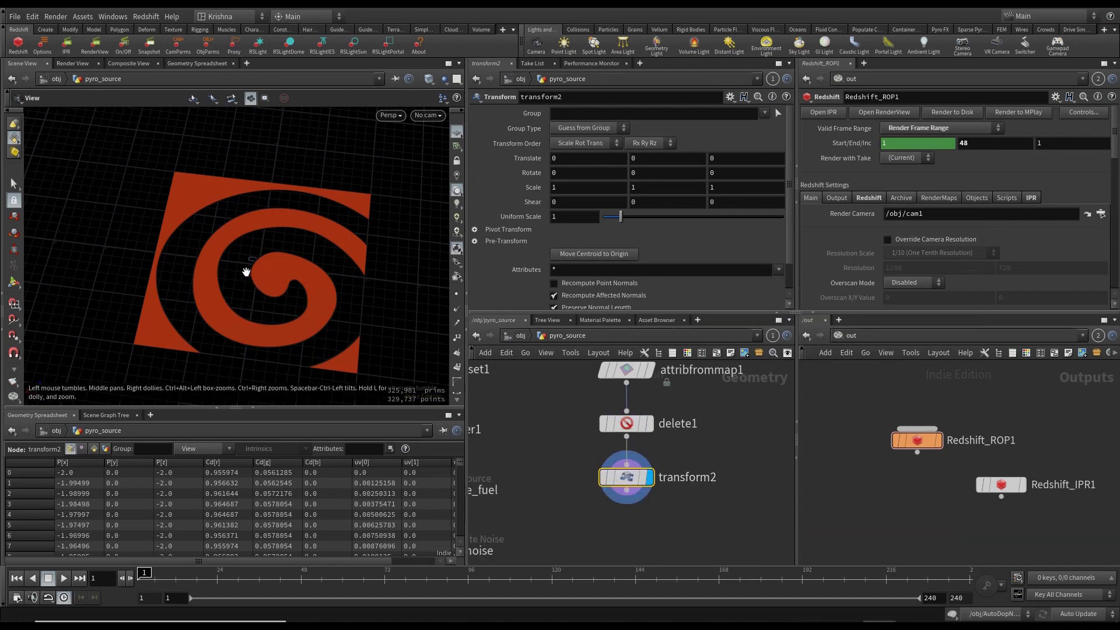
Set the logo Transform's X translation to -2.
{"action": "left_click_drag", "start_coordinate": [246, 272], "coordinate": [275, 300]}
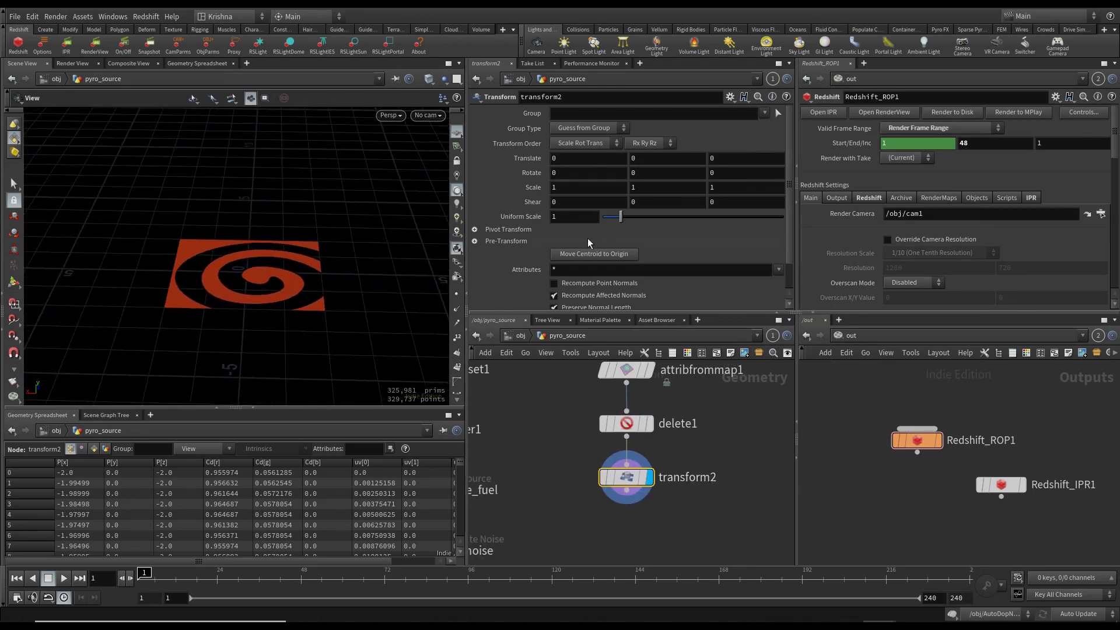
{"action": "left_click", "coordinate": [558, 161]}
{"action": "left_click", "coordinate": [550, 498]}
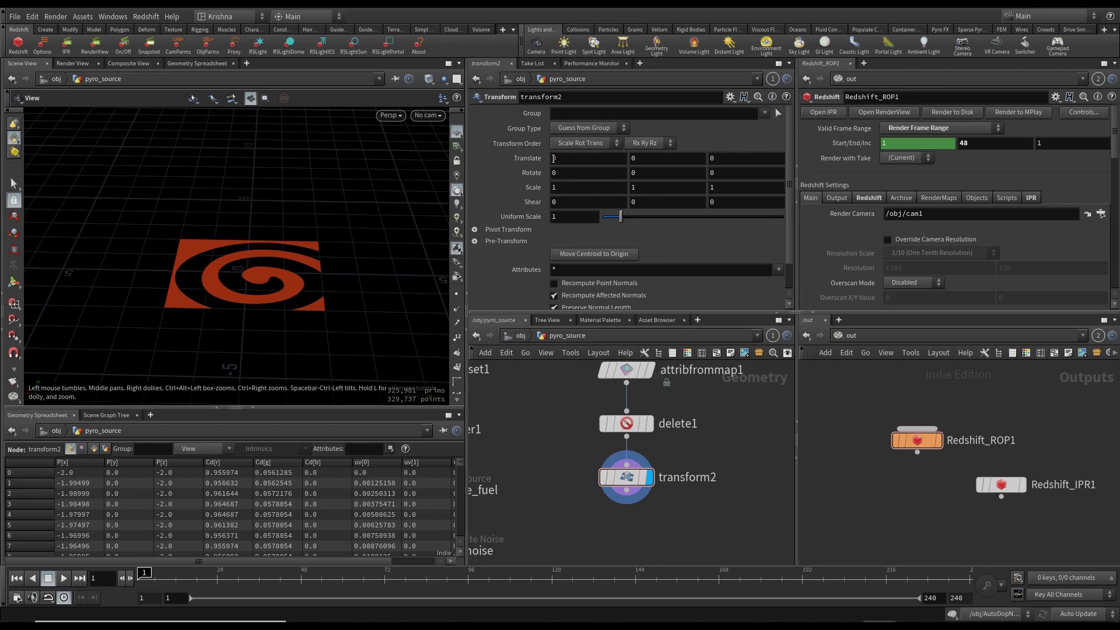
{"action": "middle_click_drag", "start_coordinate": [553, 158], "coordinate": [450, 151]}
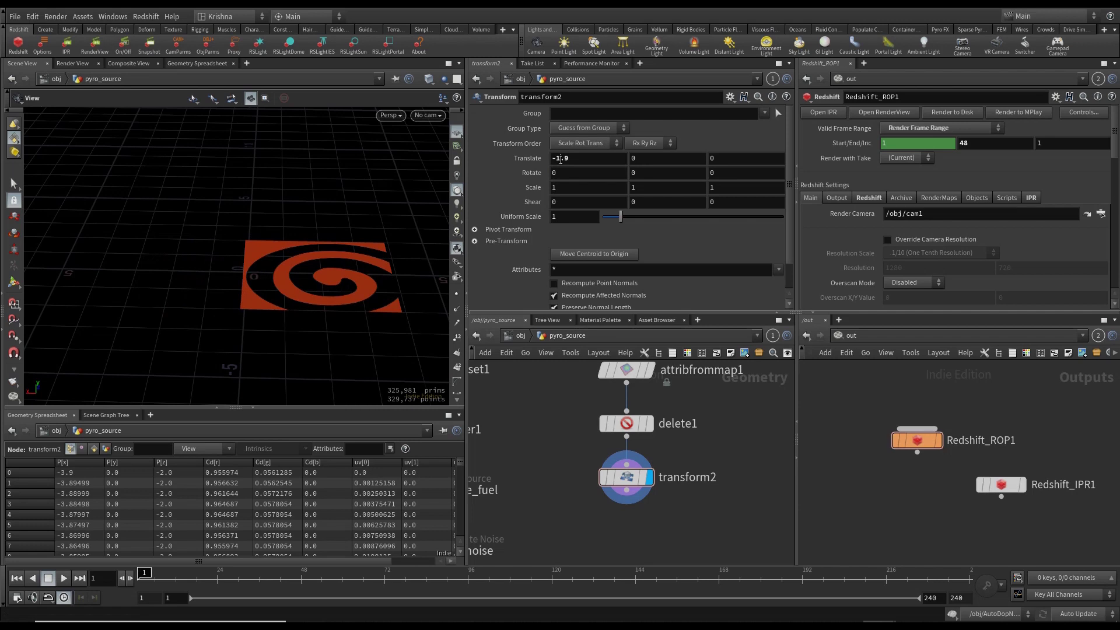
{"action": "left_click_drag", "start_coordinate": [560, 160], "coordinate": [579, 158]}
{"action": "type", "text": "2"}
{"action": "key", "text": "Return"}
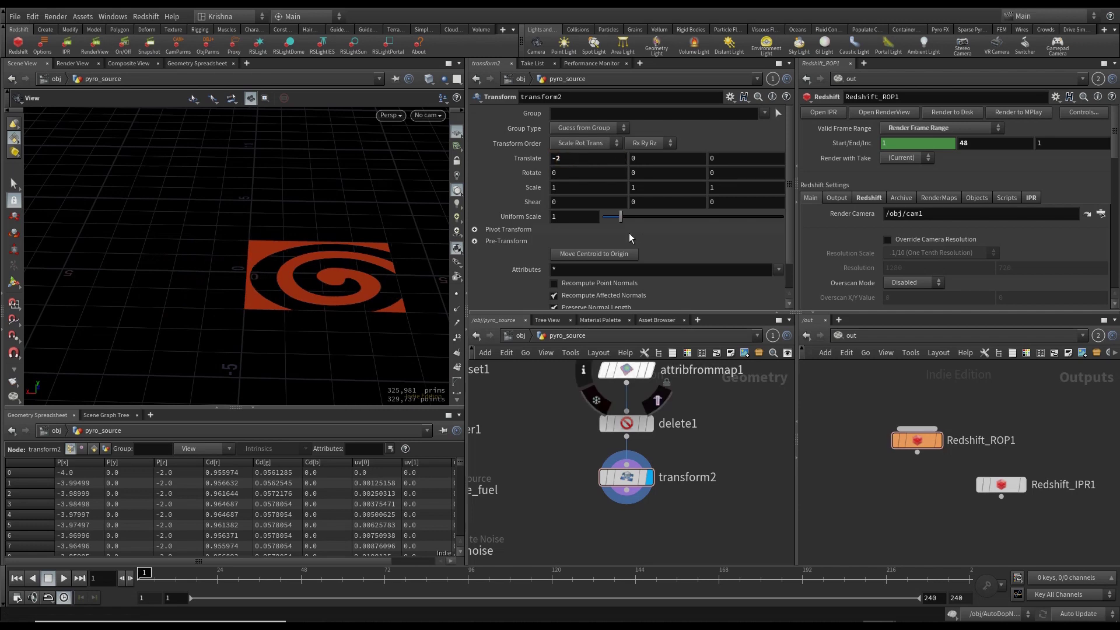
Set the logo Transform's X rotation to -90 so the shape stands upright.
{"action": "middle_click_drag", "start_coordinate": [586, 173], "coordinate": [532, 132]}
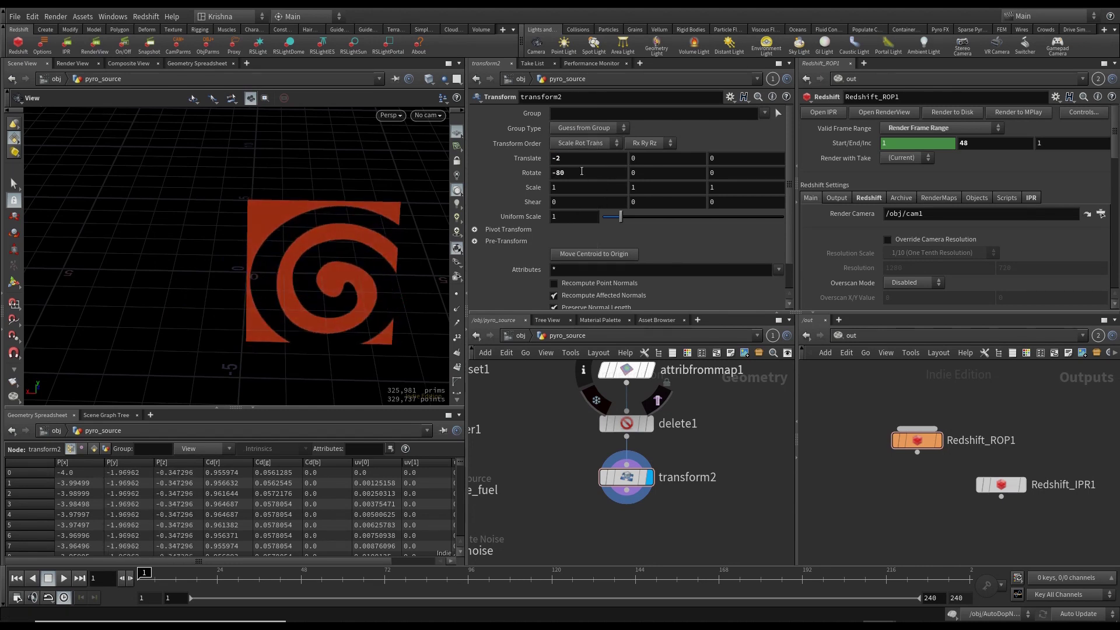
{"action": "left_click", "coordinate": [564, 175]}
{"action": "key", "text": "BackSpace"}
{"action": "key", "text": "Return"}
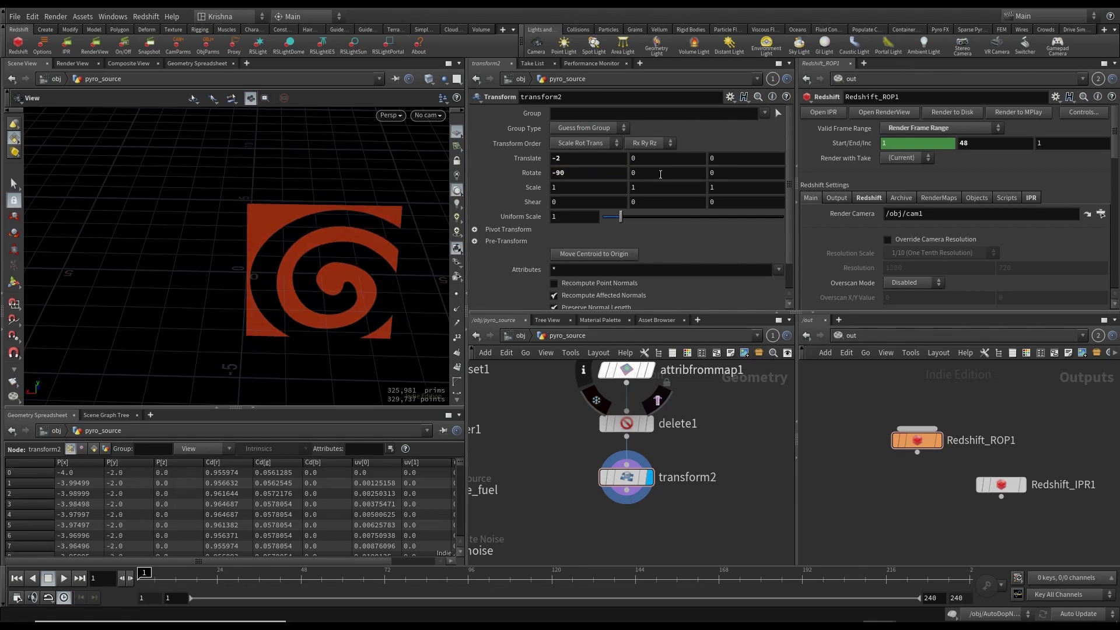
Raise the upright logo by setting its Transform's Y translation to 2.
{"action": "key", "text": "space+3"}
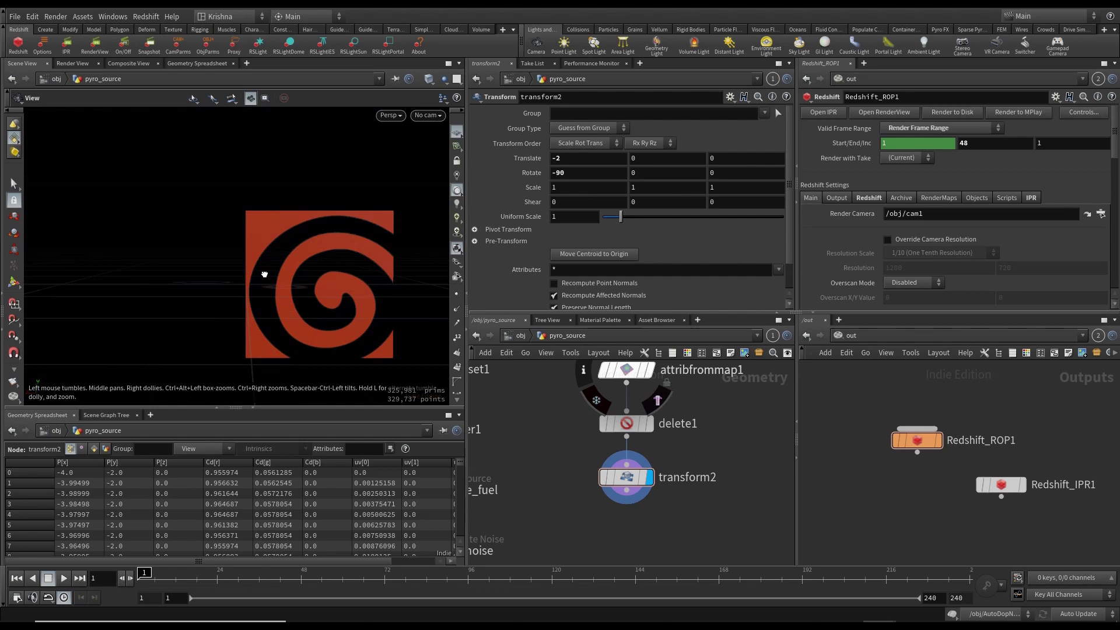
{"action": "middle_click", "coordinate": [639, 161]}
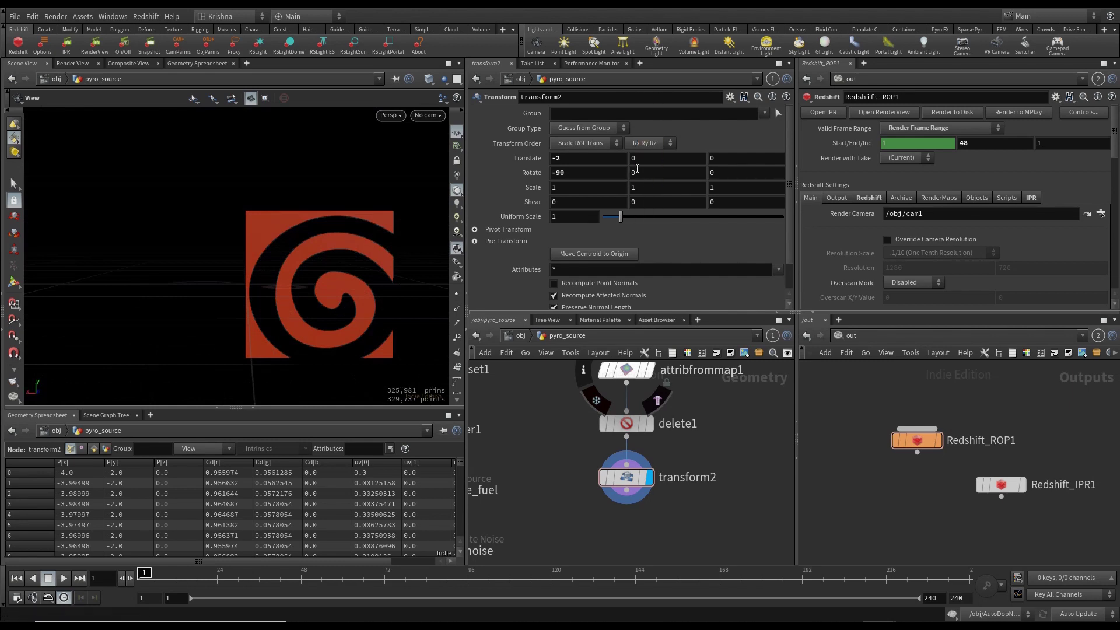
{"action": "middle_click_drag", "start_coordinate": [639, 162], "coordinate": [665, 162]}
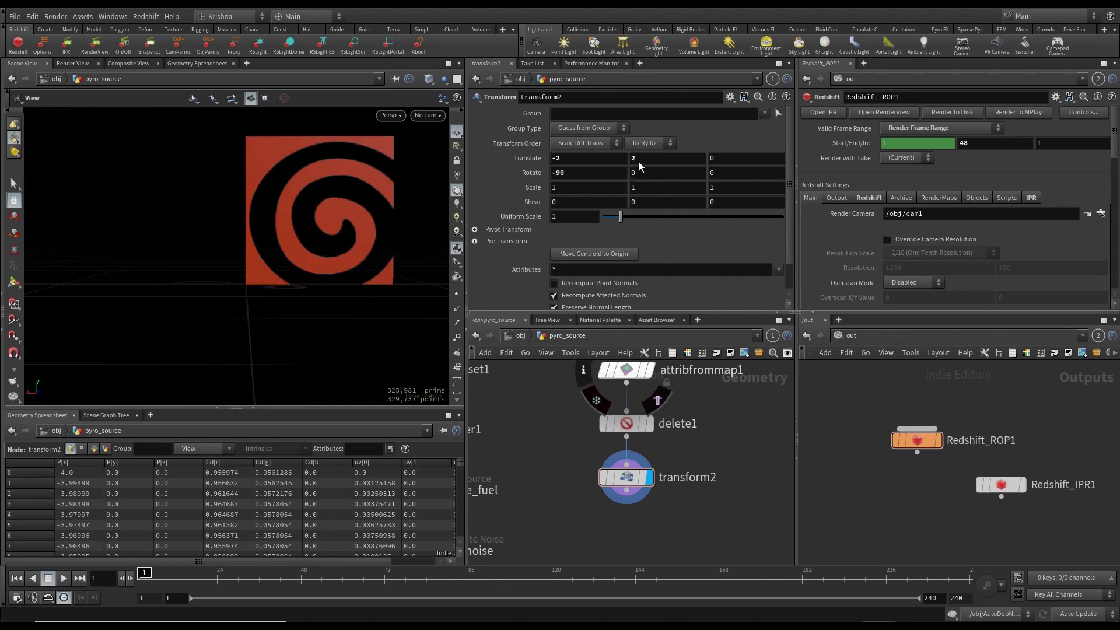
{"action": "left_click_drag", "start_coordinate": [327, 297], "coordinate": [265, 286]}
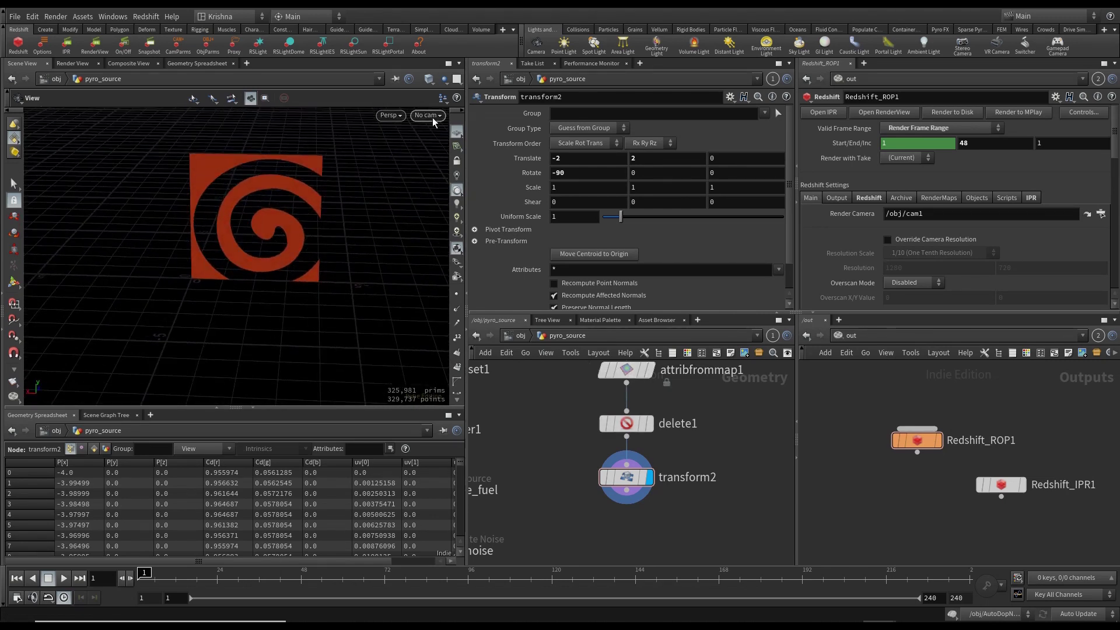
Look through cam1, lock the camera to the view, reframe it so the whole logo fits, and unlock it.
{"action": "left_click", "coordinate": [432, 118]}
{"action": "left_click", "coordinate": [442, 169]}
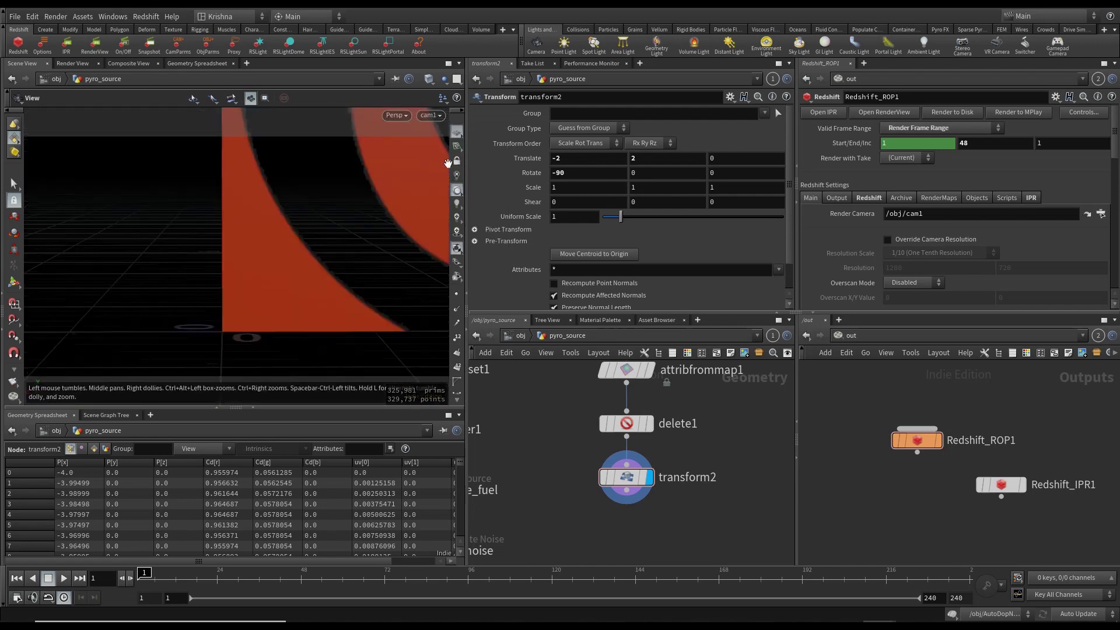
{"action": "left_click", "coordinate": [457, 161]}
{"action": "scroll", "coordinate": [363, 180], "scroll_direction": "down", "scroll_amount": 5}
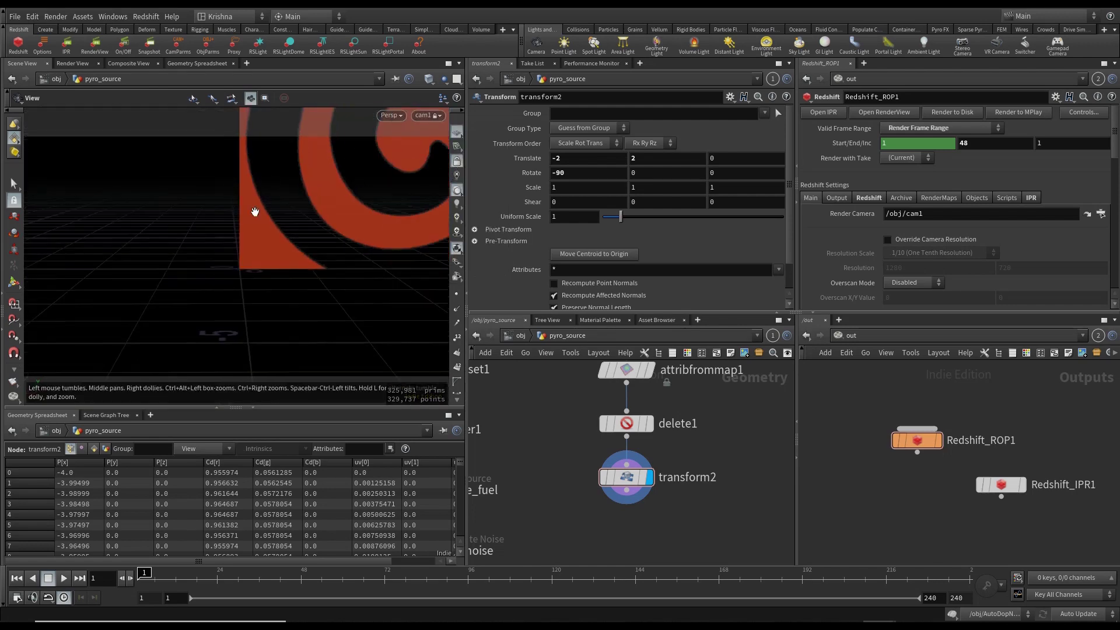
{"action": "middle_click_drag", "start_coordinate": [325, 190], "coordinate": [257, 276]}
{"action": "scroll", "coordinate": [255, 243], "scroll_direction": "down", "scroll_amount": 3}
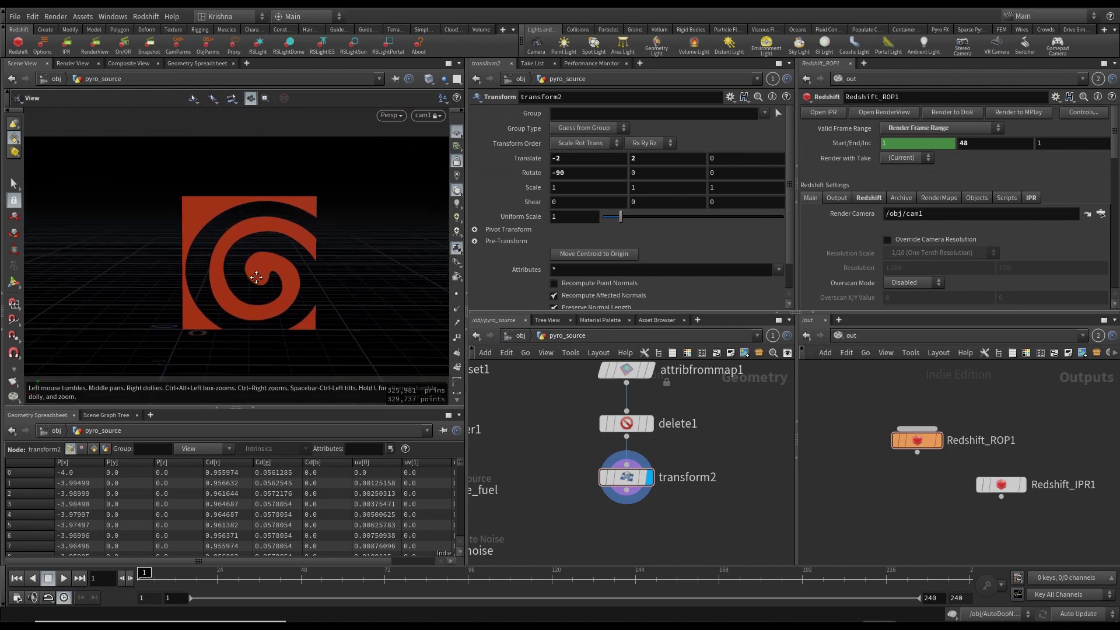
{"action": "left_click", "coordinate": [457, 161]}
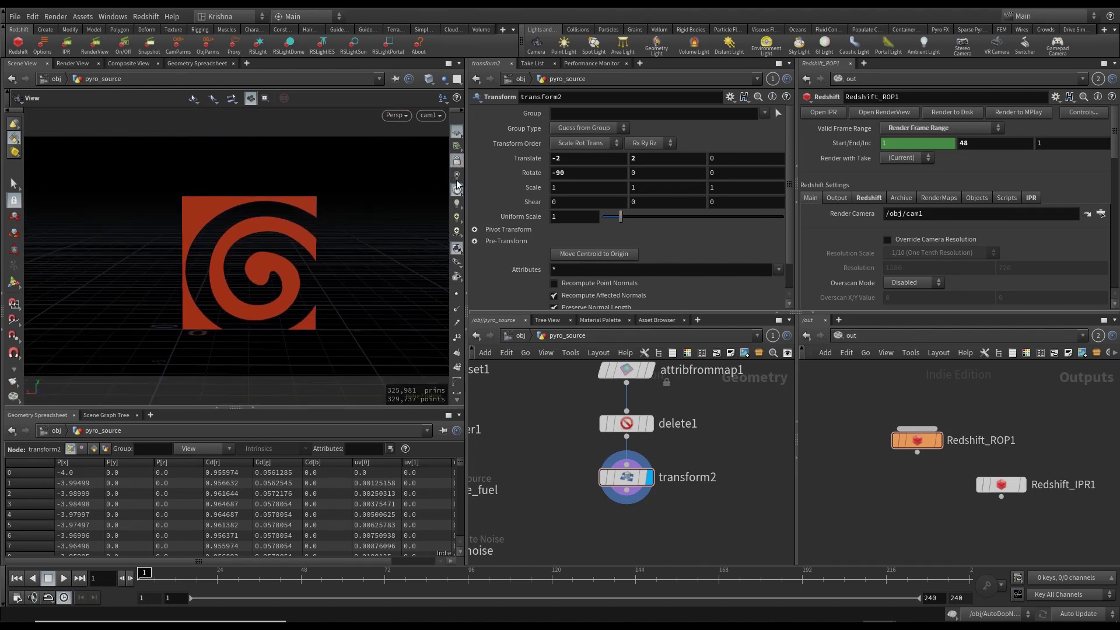
Append a PolyExtrude node below the logo's Transform node and display it.
{"action": "middle_click_drag", "start_coordinate": [582, 531], "coordinate": [595, 487]}
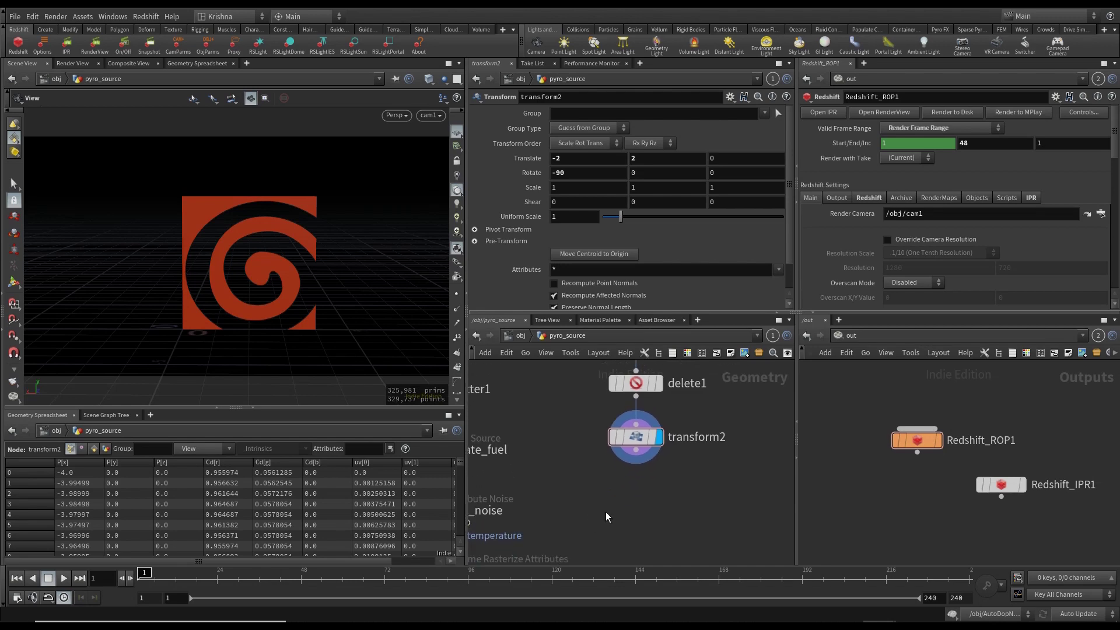
{"action": "key", "text": "Tab"}
{"action": "type", "text": "polyex"}
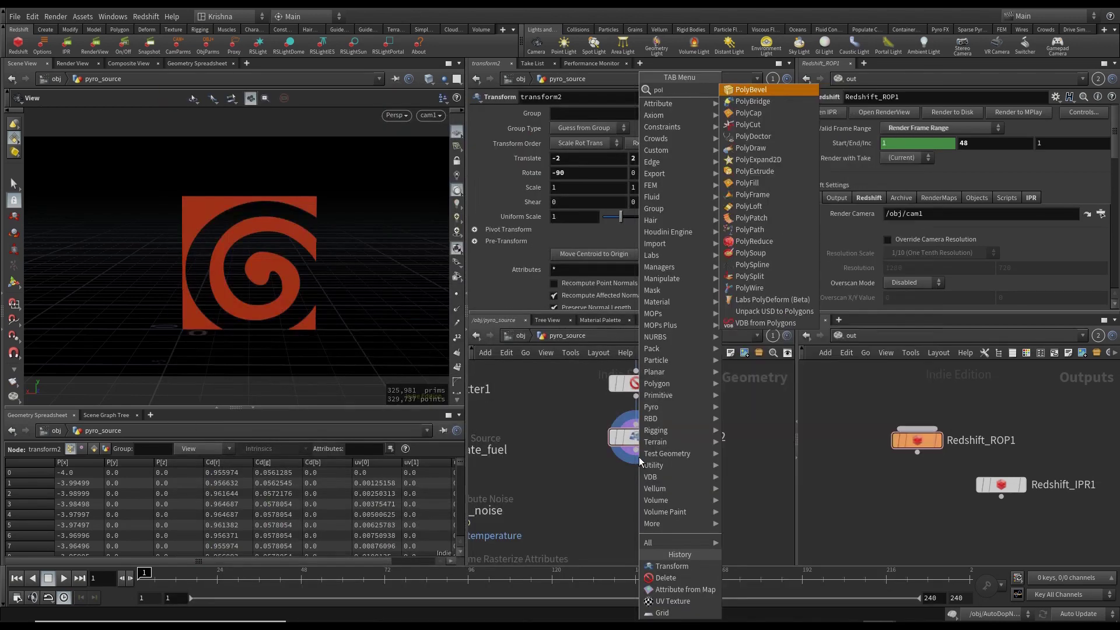
{"action": "key", "text": "Return"}
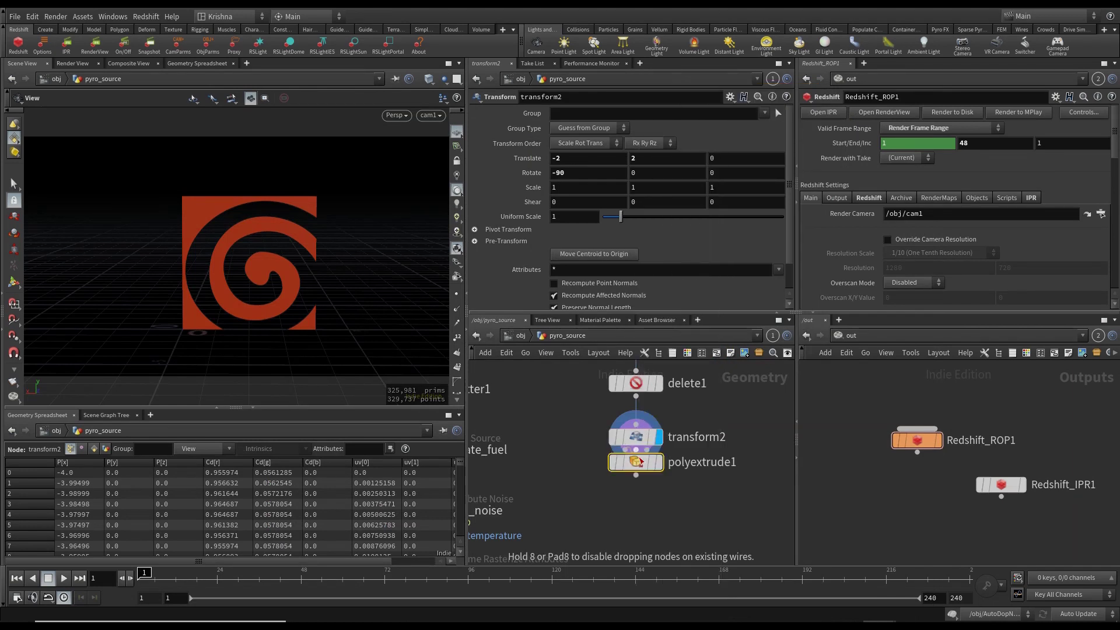
{"action": "left_click", "coordinate": [640, 490]}
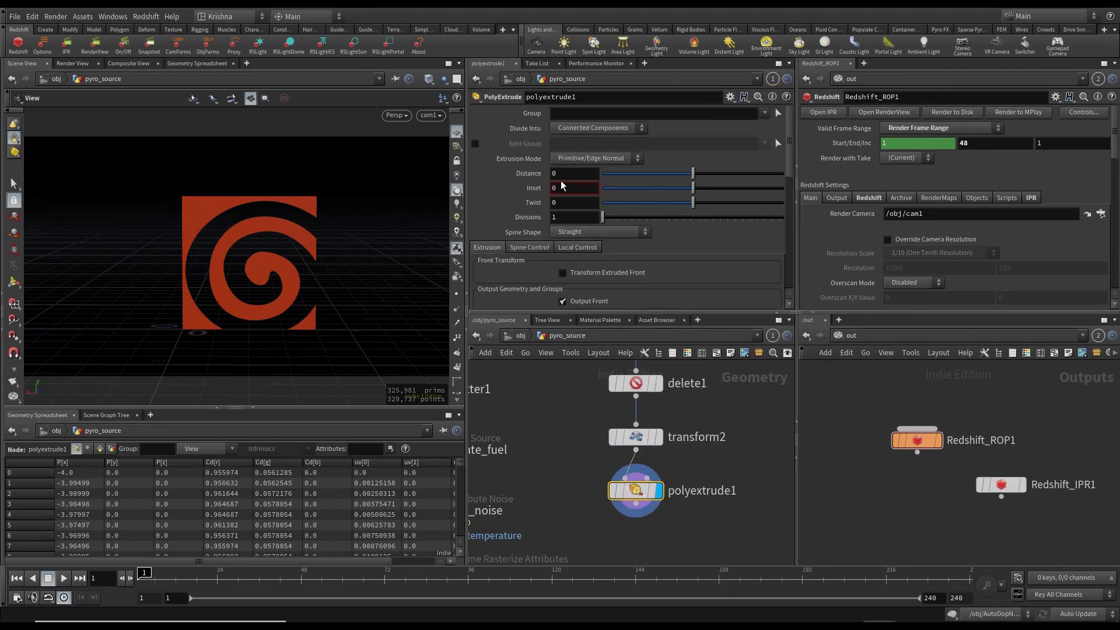
Set the PolyExtrude distance to -0.3 and enable Output Back to close the extruded logo.
{"action": "type", "text": "-0."}
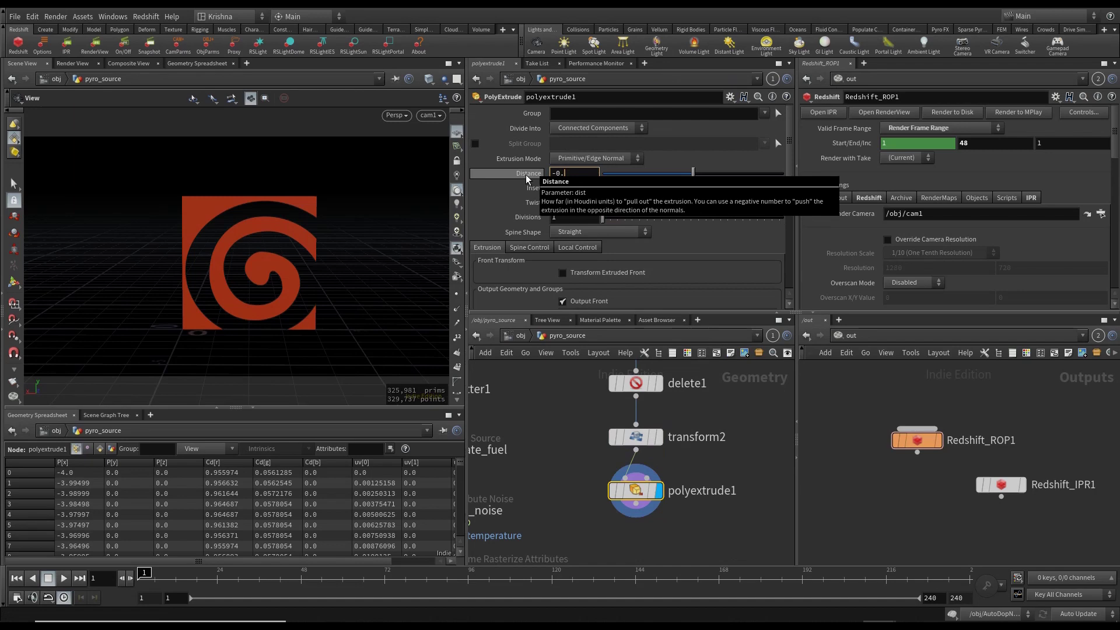
{"action": "type", "text": "3"}
{"action": "key", "text": "Return"}
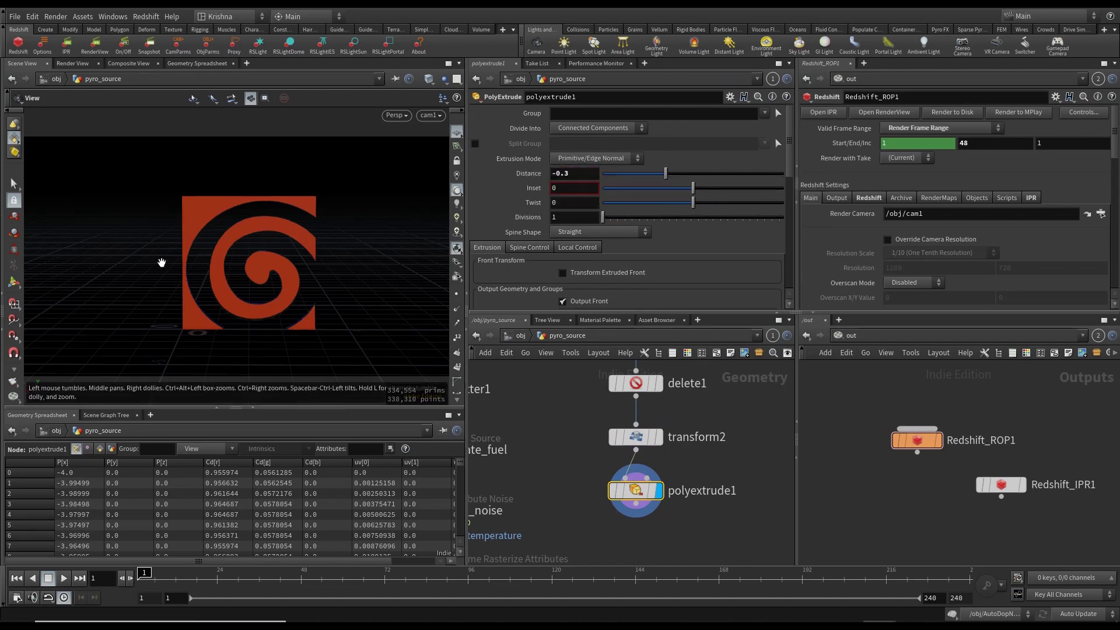
{"action": "left_click_drag", "start_coordinate": [225, 252], "coordinate": [348, 248]}
{"action": "scroll", "coordinate": [611, 246], "scroll_direction": "down", "scroll_amount": 4}
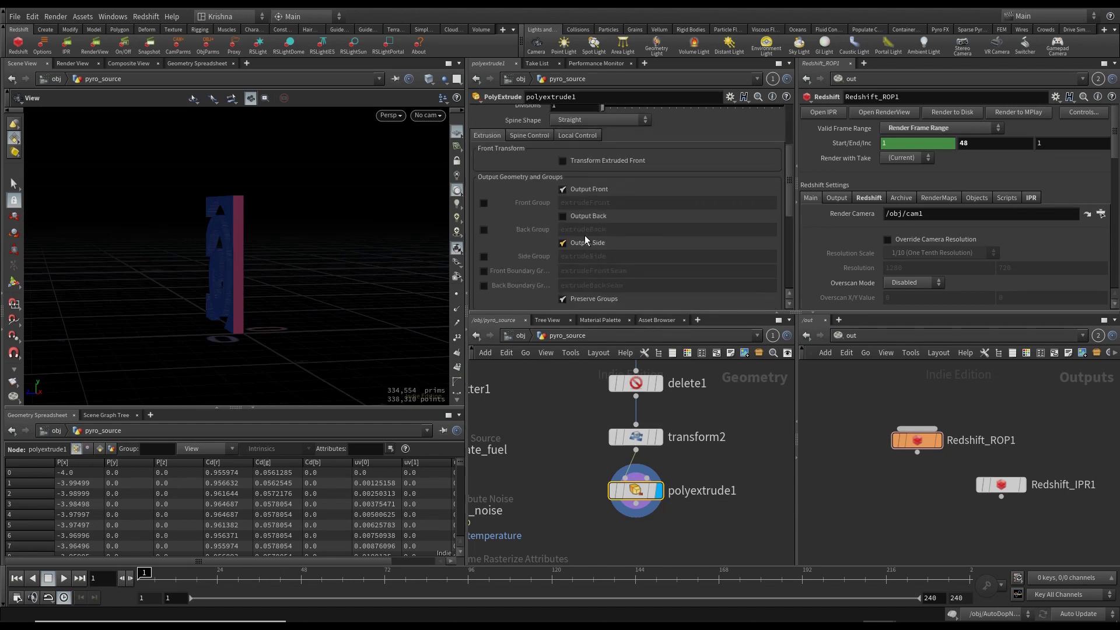
{"action": "left_click_drag", "start_coordinate": [300, 252], "coordinate": [179, 246]}
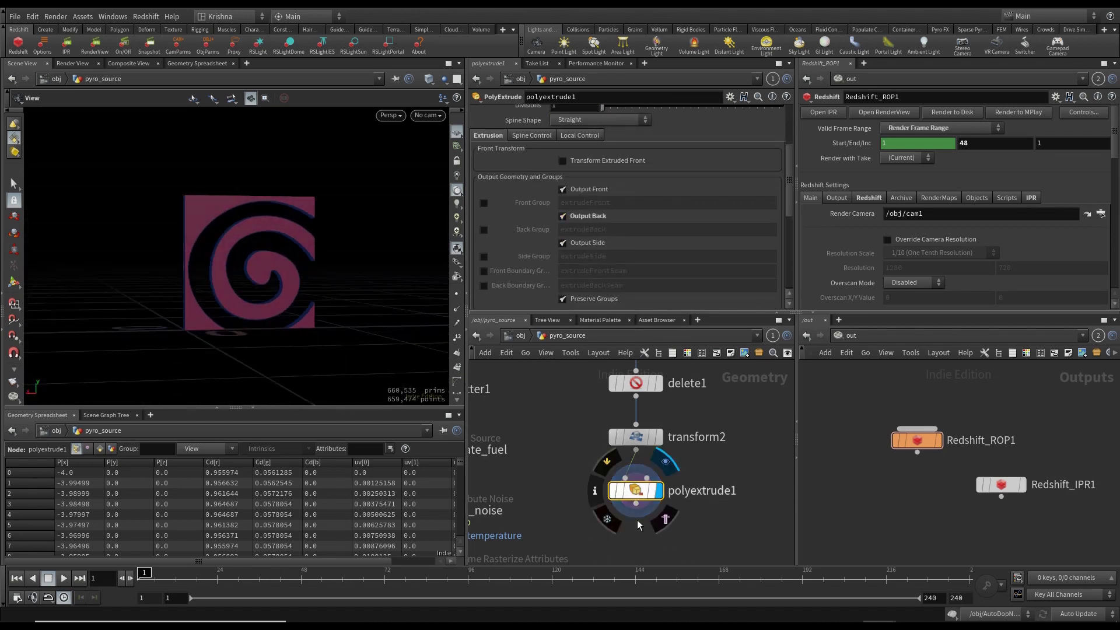
Append a Fuse node below the PolyExtrude node and display it.
{"action": "key", "text": "Tab"}
{"action": "type", "text": "fuse"}
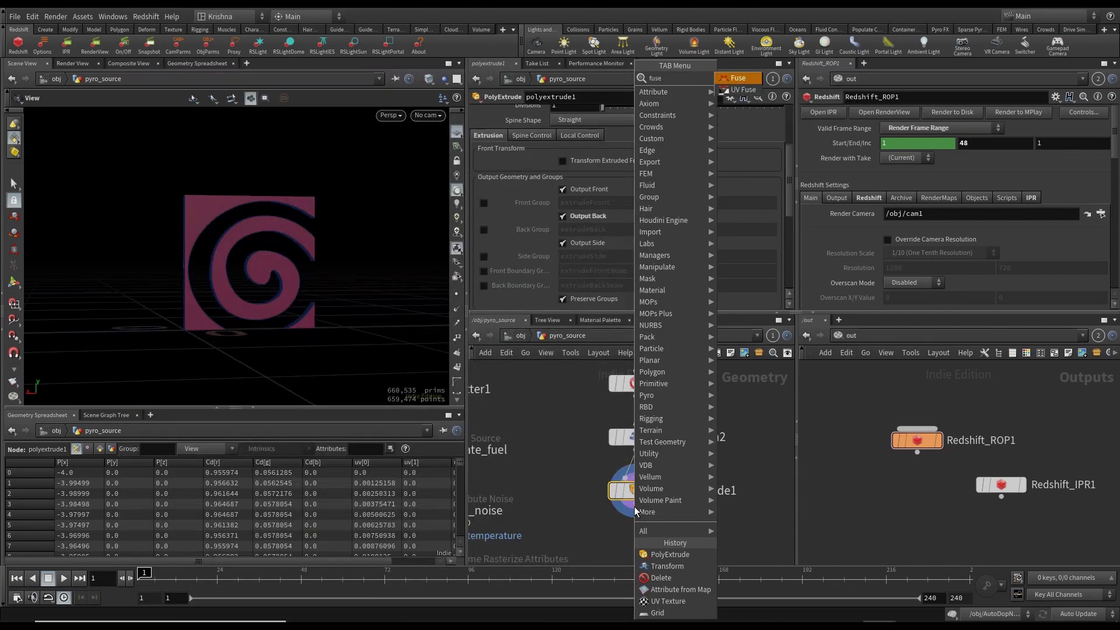
{"action": "key", "text": "Return"}
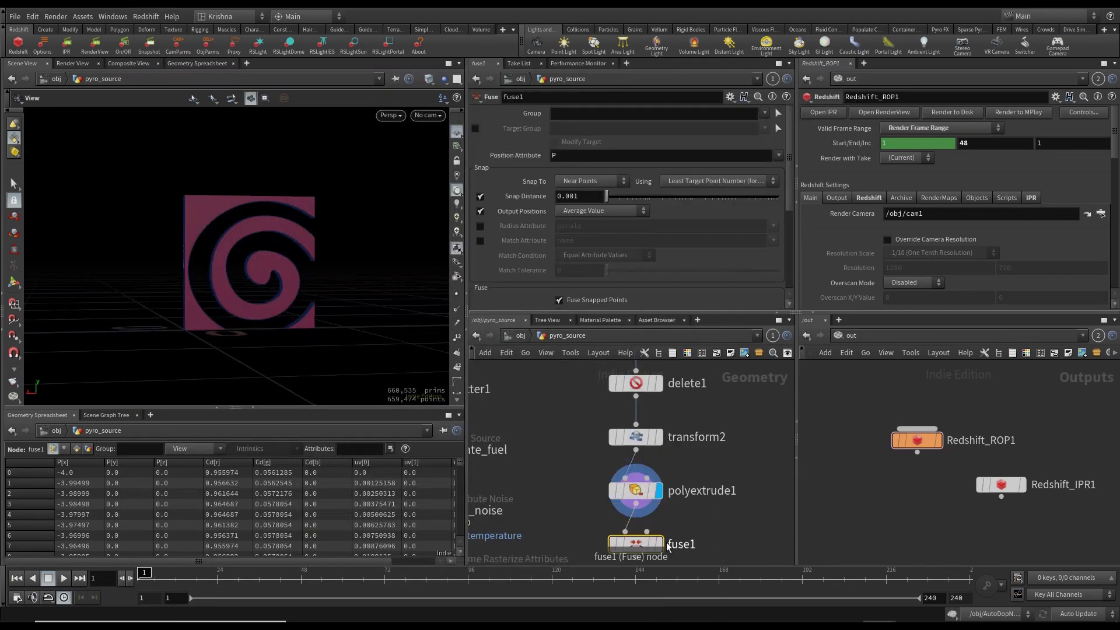
{"action": "left_click", "coordinate": [638, 540]}
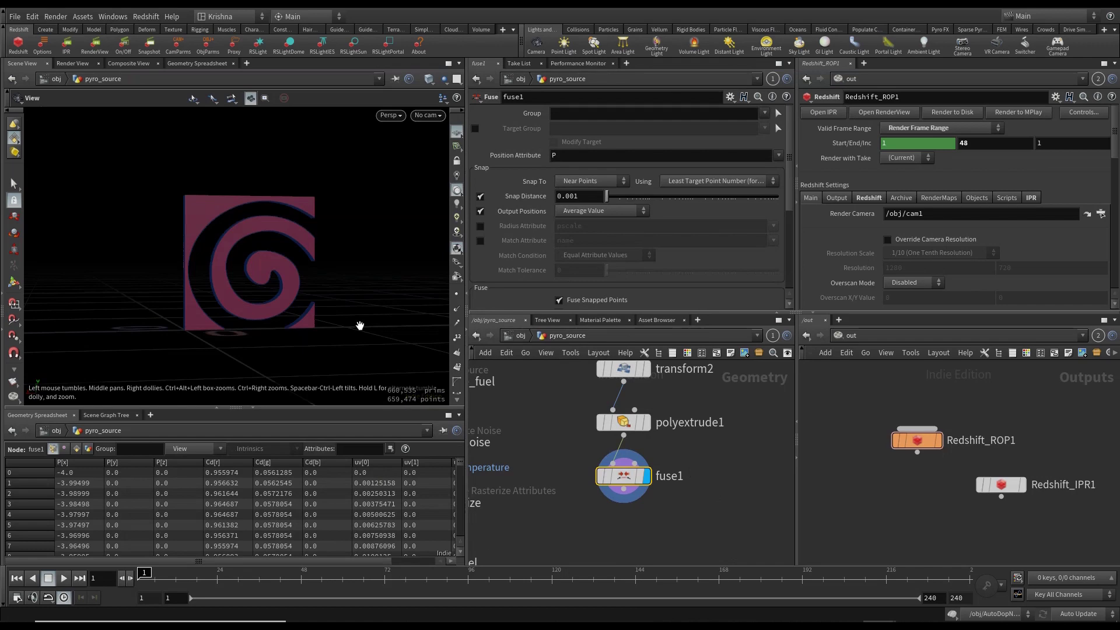
Move the node chain from OUT_GEO through OUT_fuel down below the level of the Fuse node.
{"action": "mouse_move", "coordinate": [358, 325]}
{"action": "left_mouse_down"}
{"action": "mouse_move", "coordinate": [210, 290]}
{"action": "mouse_move", "coordinate": [327, 299]}
{"action": "mouse_move", "coordinate": [379, 320]}
{"action": "left_mouse_up"}
{"action": "scroll", "coordinate": [579, 495], "scroll_direction": "down", "scroll_amount": 2}
{"action": "scroll", "coordinate": [579, 495], "scroll_direction": "down", "scroll_amount": 3}
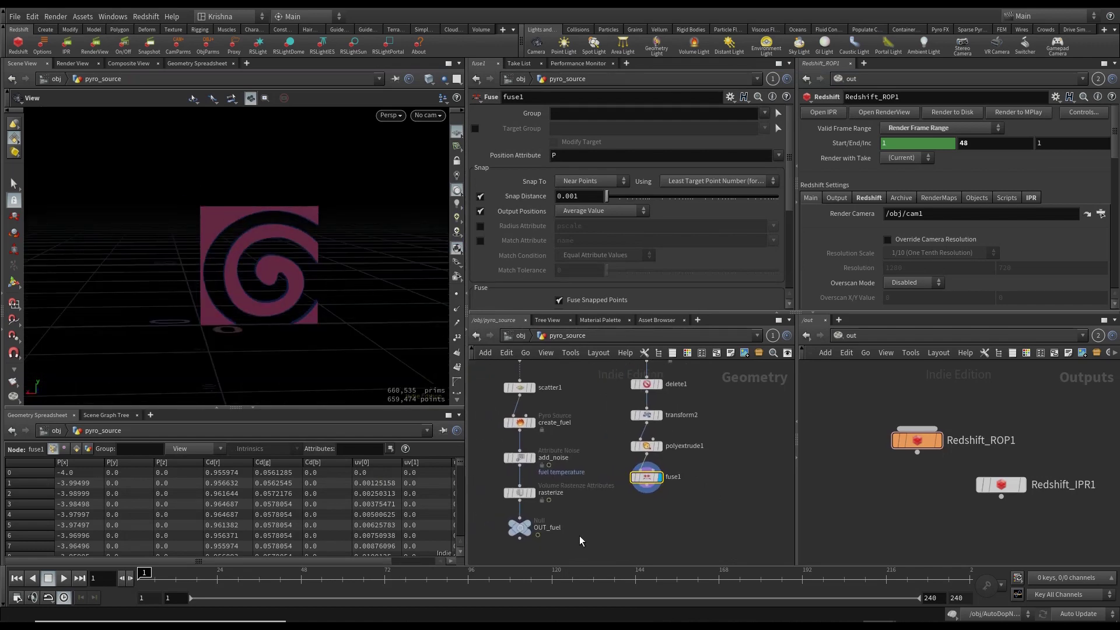
{"action": "scroll", "coordinate": [575, 462], "scroll_direction": "down", "scroll_amount": 1}
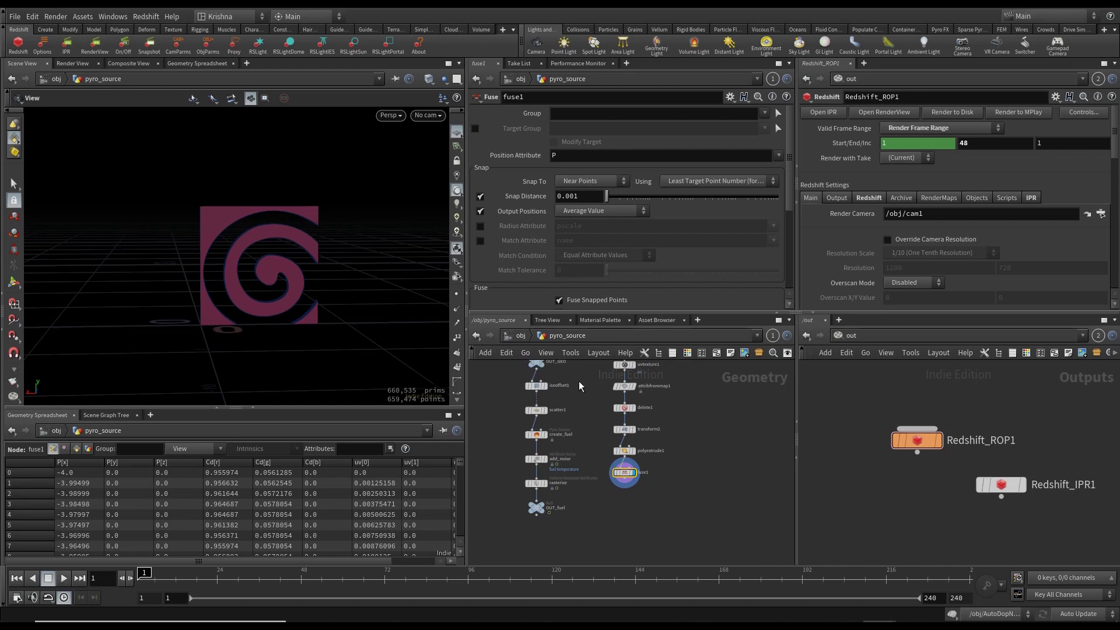
{"action": "middle_click_drag", "start_coordinate": [578, 381], "coordinate": [579, 393]}
{"action": "left_click_drag", "start_coordinate": [581, 366], "coordinate": [515, 540]}
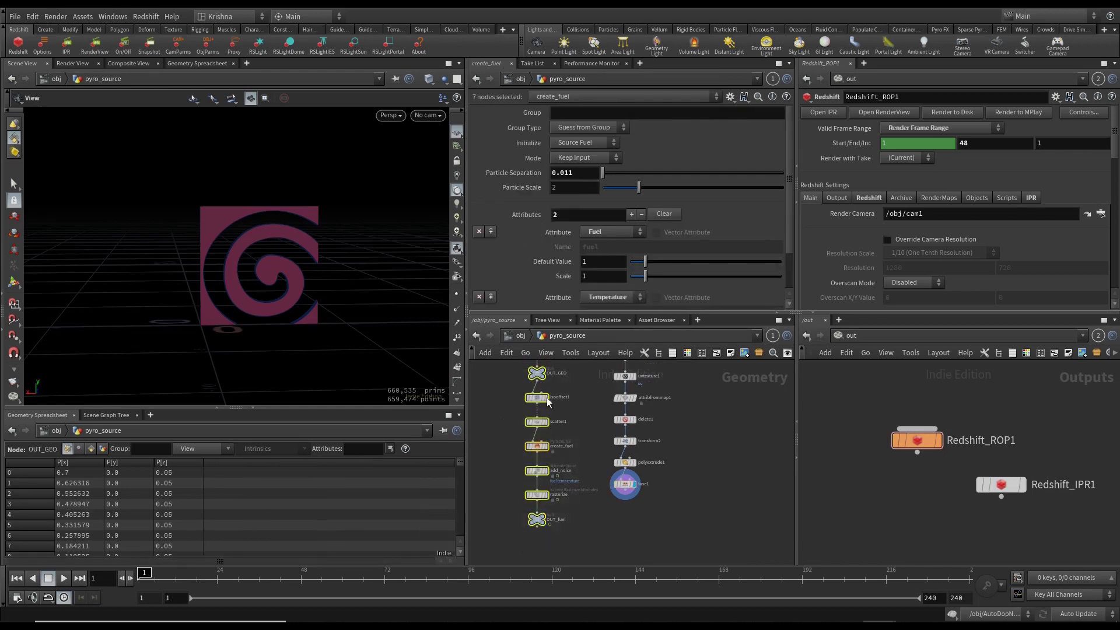
{"action": "scroll", "coordinate": [576, 390], "scroll_direction": "down", "scroll_amount": 1}
{"action": "scroll", "coordinate": [572, 400], "scroll_direction": "up", "scroll_amount": 2}
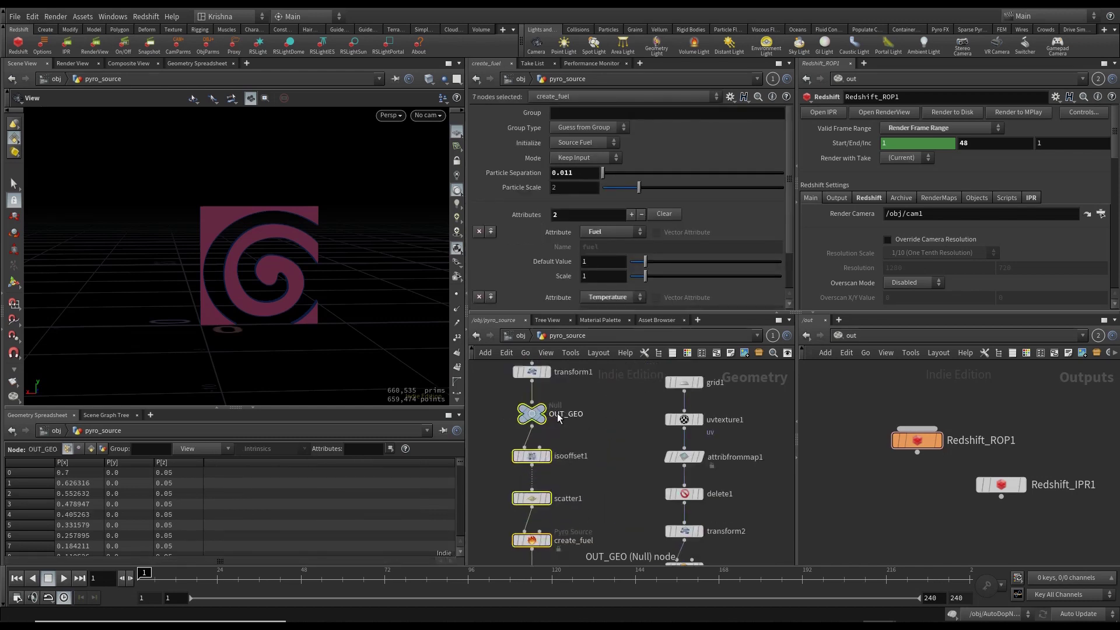
{"action": "scroll", "coordinate": [561, 421], "scroll_direction": "down", "scroll_amount": 2}
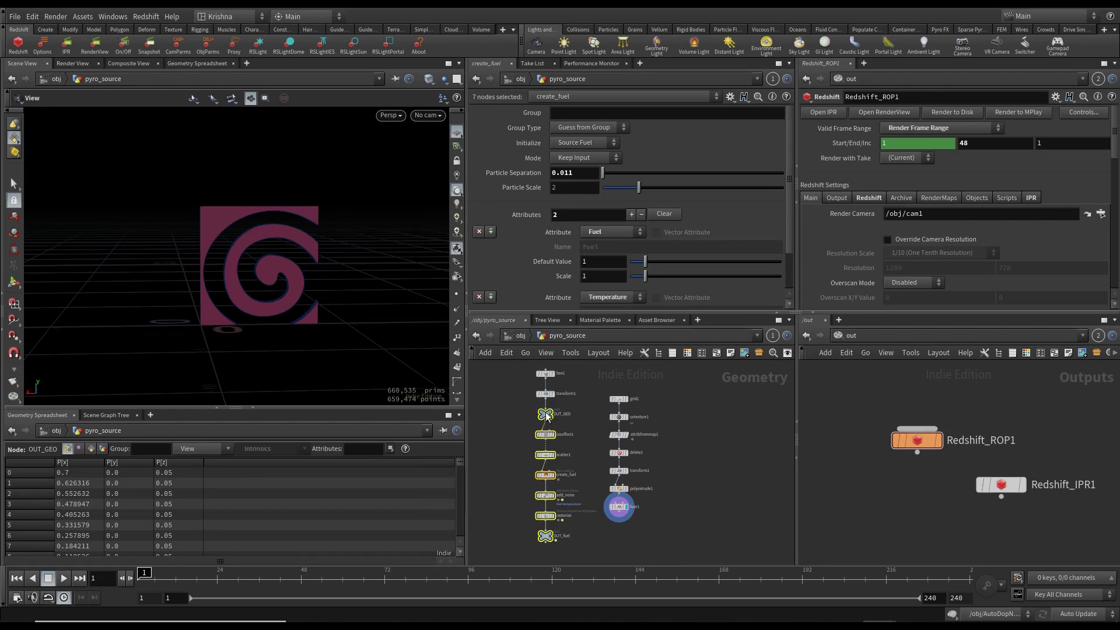
{"action": "left_click_drag", "start_coordinate": [546, 410], "coordinate": [547, 517]}
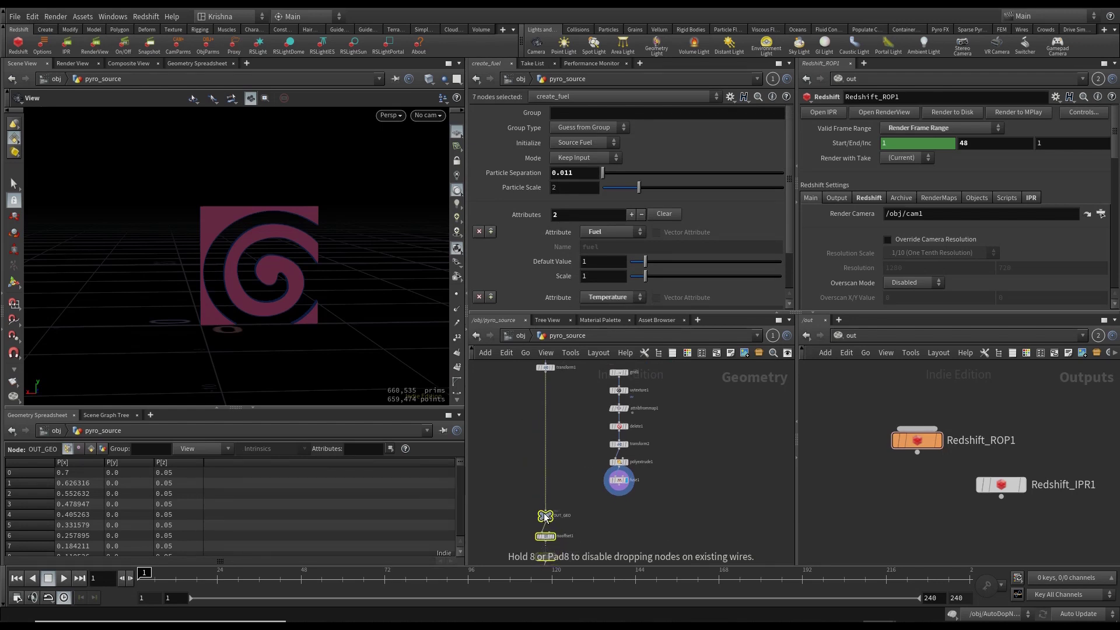
{"action": "left_click", "coordinate": [604, 510]}
Connect the Fuse node's output to the OUT_GEO null's input, replacing the original source.
{"action": "left_click", "coordinate": [619, 480]}
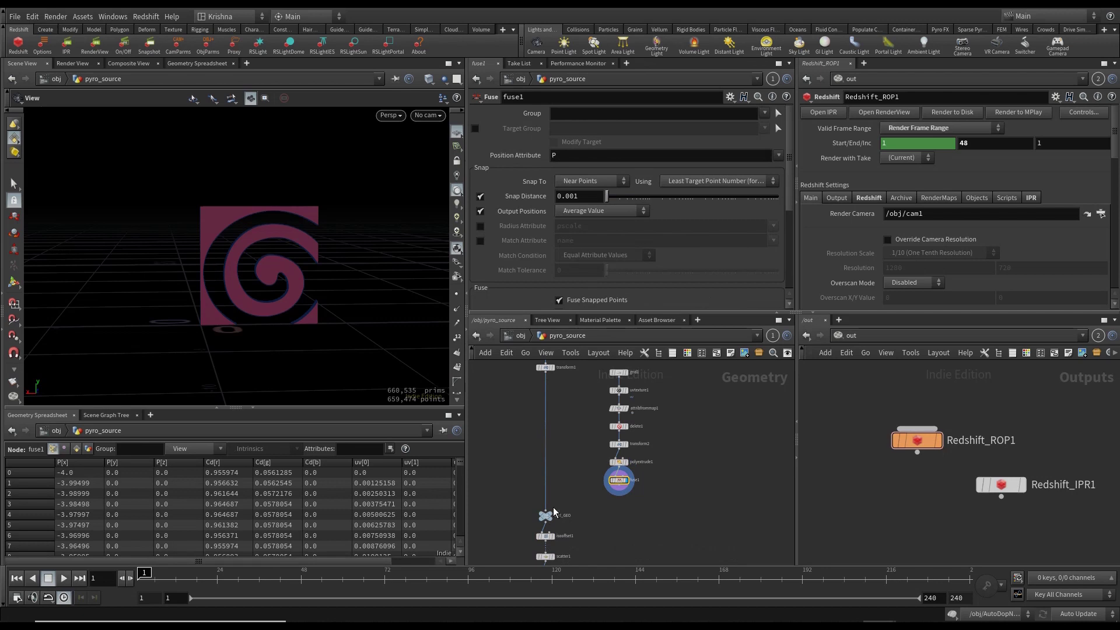
{"action": "left_click", "coordinate": [619, 492]}
{"action": "left_click", "coordinate": [546, 509]}
{"action": "scroll", "coordinate": [580, 524], "scroll_direction": "up", "scroll_amount": 3}
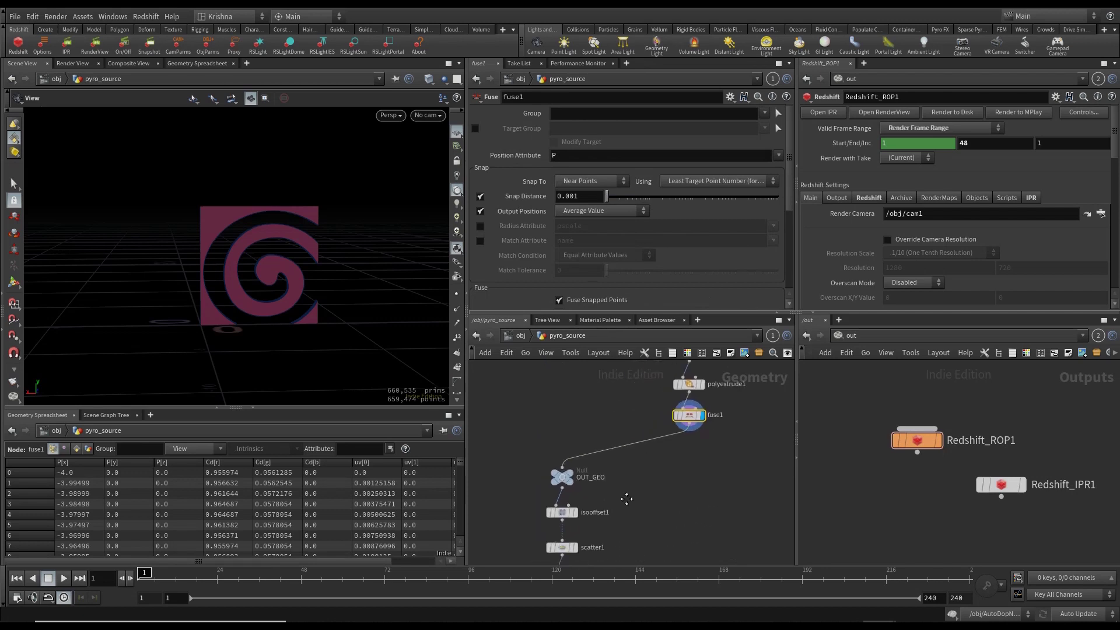
Display OUT_GEO, followed by isooffset1, to inspect the logo's fog volume and sampling settings.
{"action": "left_click", "coordinate": [566, 477]}
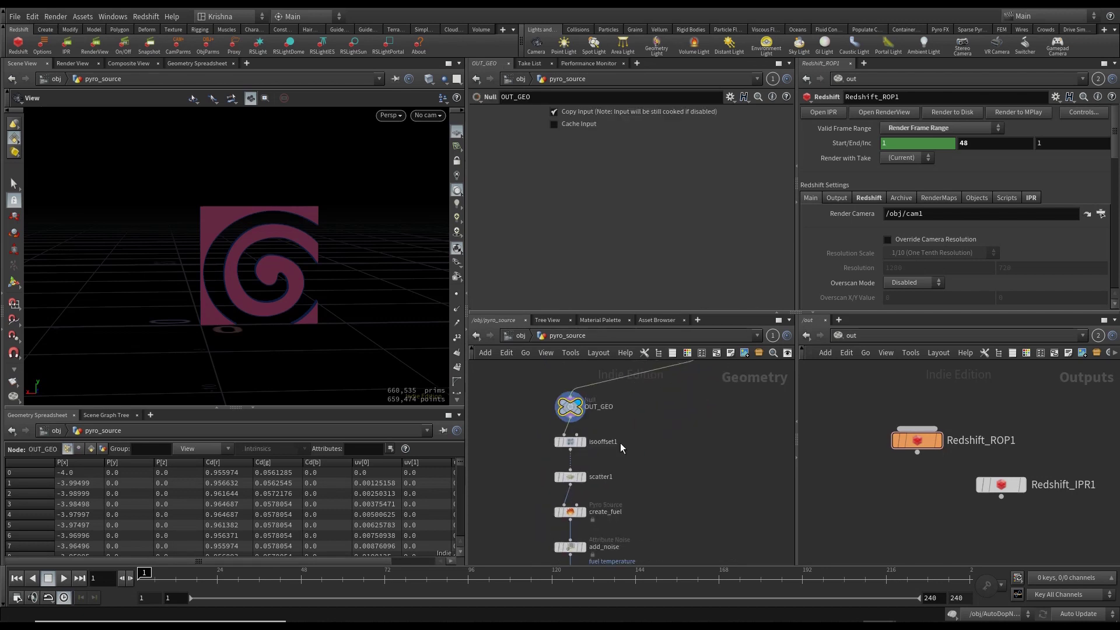
{"action": "middle_click_drag", "start_coordinate": [611, 513], "coordinate": [621, 442]}
{"action": "left_click", "coordinate": [582, 441]}
{"action": "left_click", "coordinate": [568, 442]}
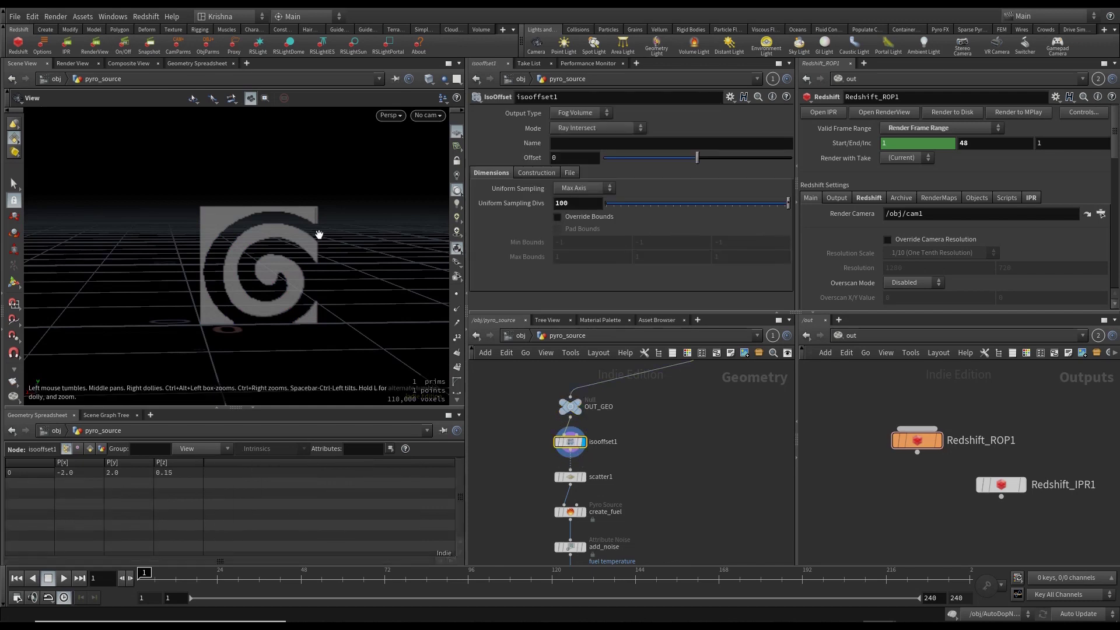
{"action": "scroll", "coordinate": [600, 476], "scroll_direction": "up", "scroll_amount": 3}
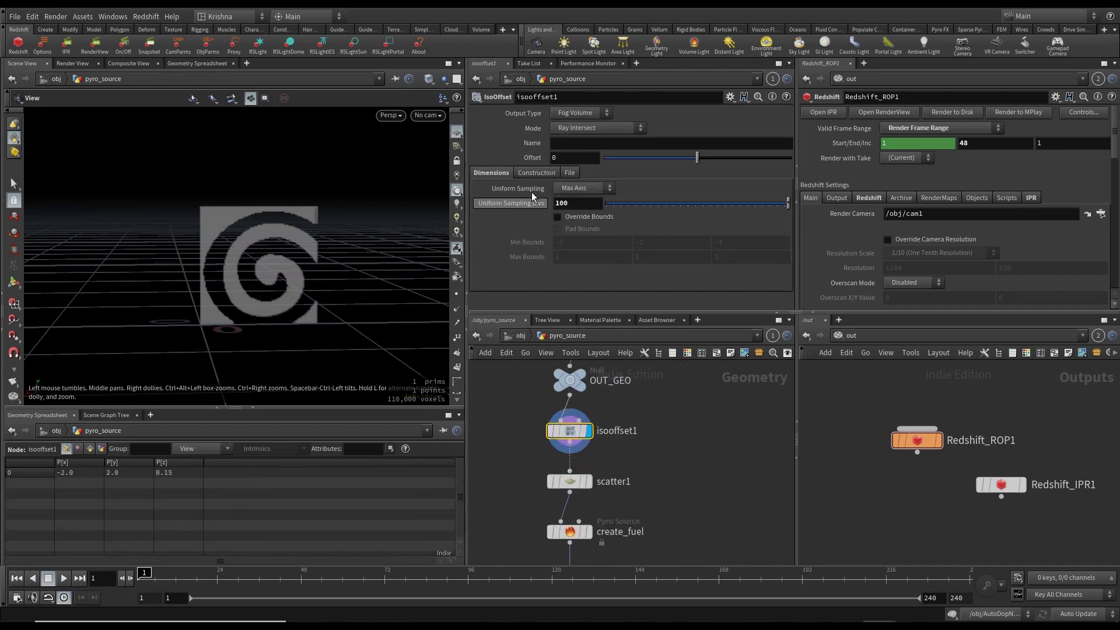
Display the scatter1 node and set its Force Total Count to 50000.
{"action": "left_click", "coordinate": [587, 482]}
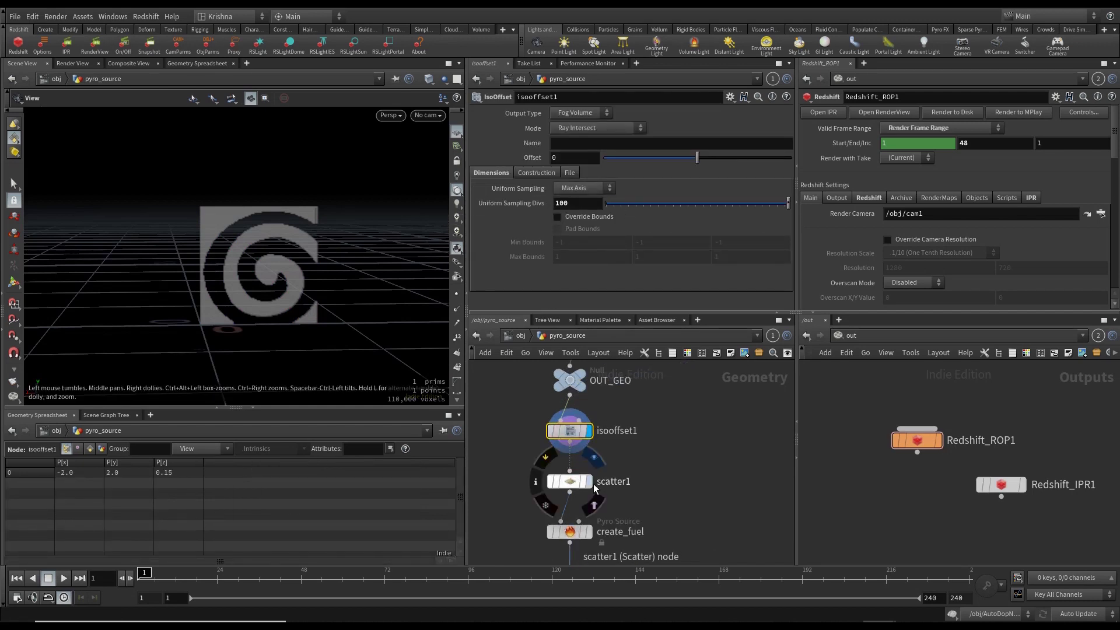
{"action": "left_click", "coordinate": [575, 481]}
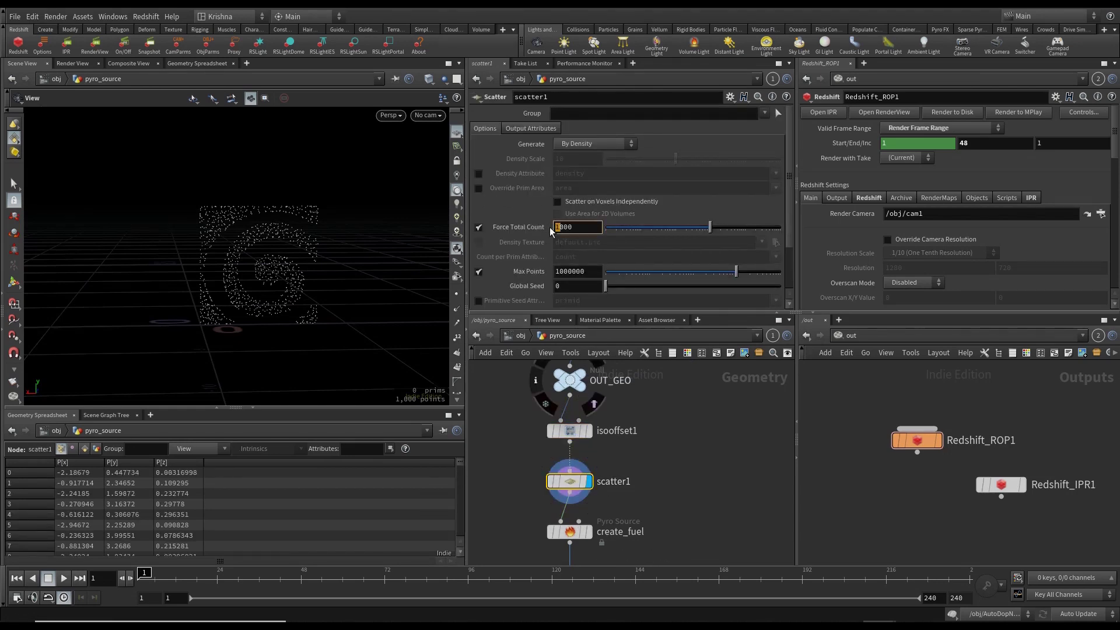
{"action": "type", "text": "50"}
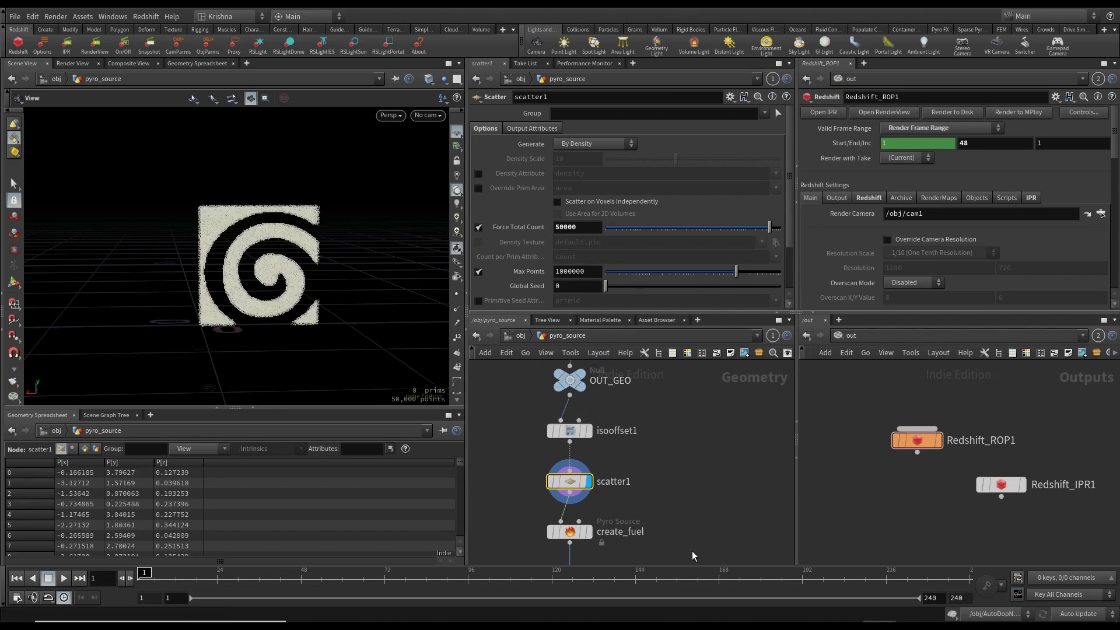
Display the create_fuel node and set its Particle Separation to 0.02.
{"action": "middle_click_drag", "start_coordinate": [691, 550], "coordinate": [695, 433]}
{"action": "left_click", "coordinate": [580, 422]}
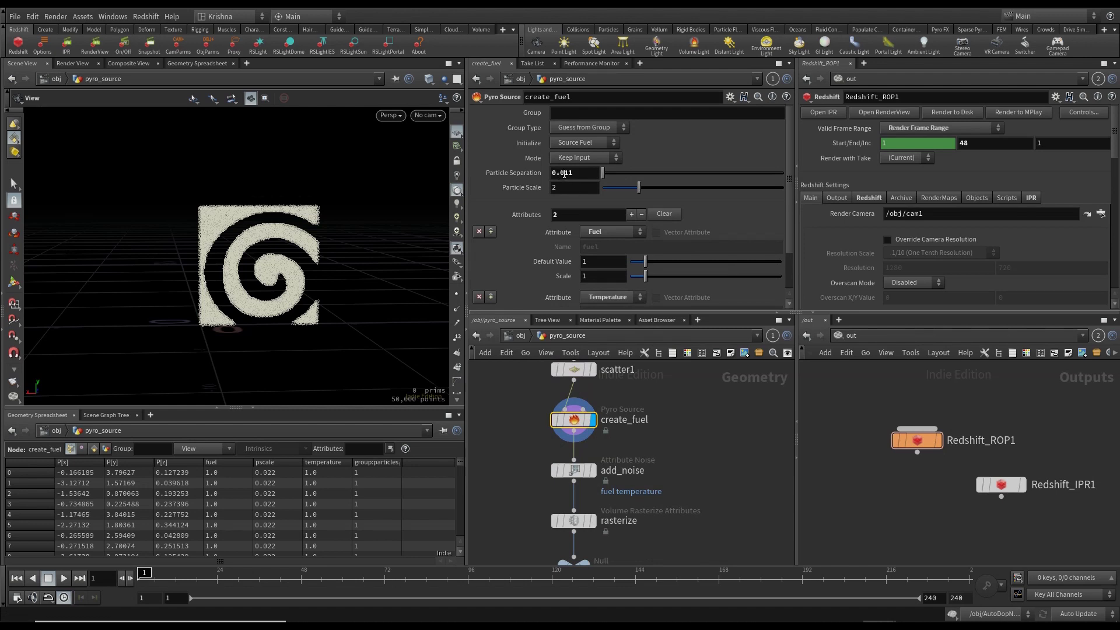
{"action": "left_click_drag", "start_coordinate": [564, 174], "coordinate": [579, 174]}
{"action": "key", "text": "Return"}
{"action": "scroll", "coordinate": [558, 239], "scroll_direction": "down", "scroll_amount": 2}
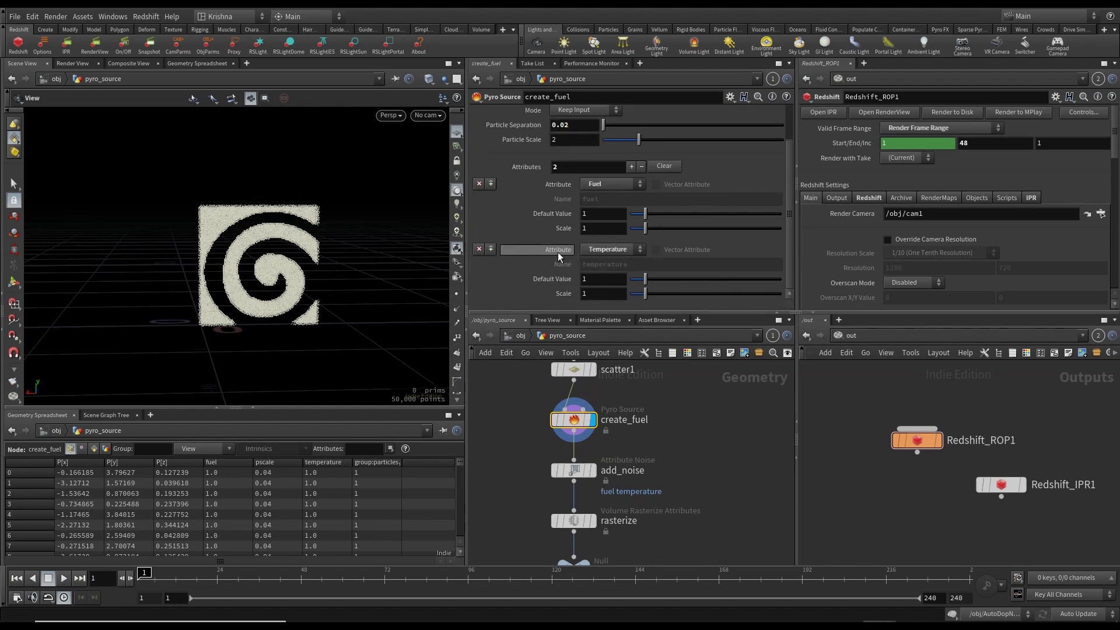
{"action": "scroll", "coordinate": [557, 252], "scroll_direction": "up", "scroll_amount": 2}
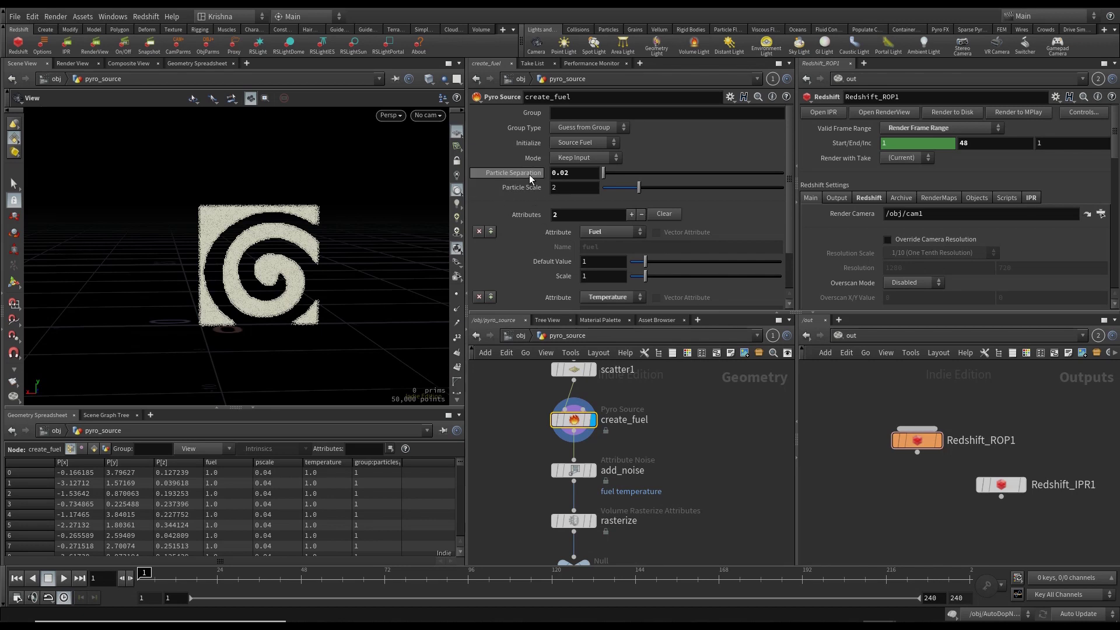
Display the add_noise node and review its noise, distribution and warping settings.
{"action": "scroll", "coordinate": [642, 428], "scroll_direction": "down", "scroll_amount": 3}
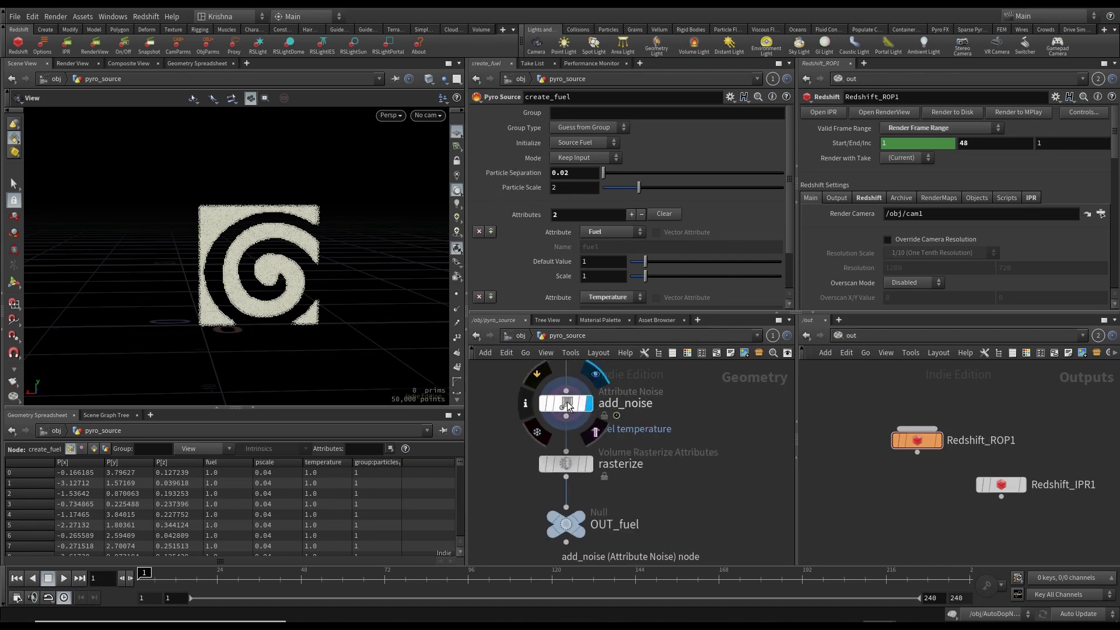
{"action": "left_click", "coordinate": [569, 406]}
{"action": "scroll", "coordinate": [534, 233], "scroll_direction": "down", "scroll_amount": 5}
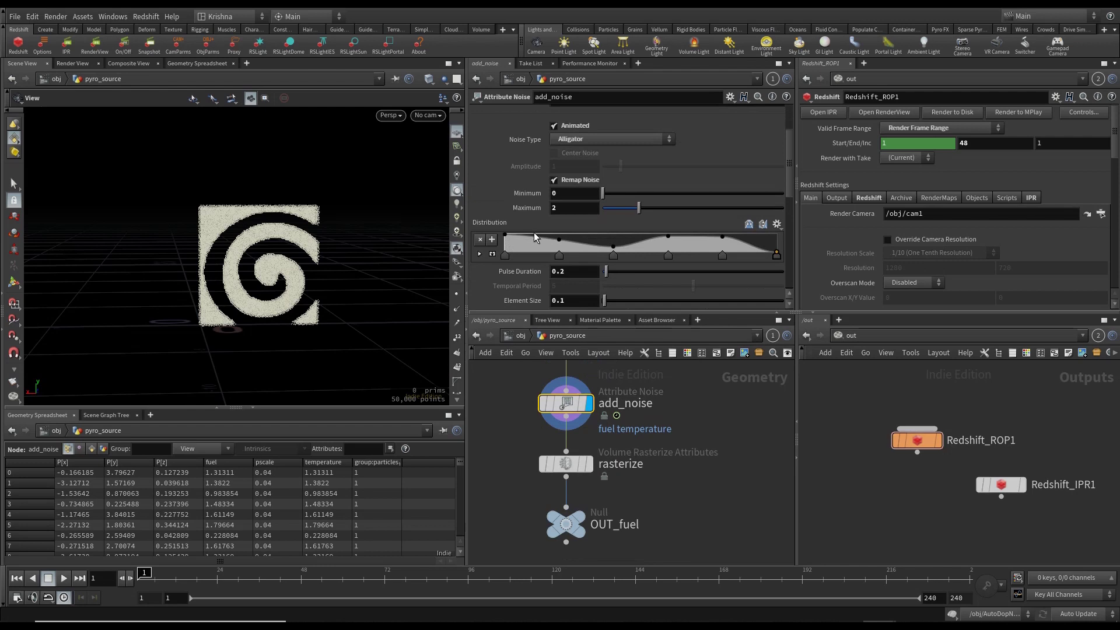
{"action": "scroll", "coordinate": [534, 233], "scroll_direction": "down", "scroll_amount": 6}
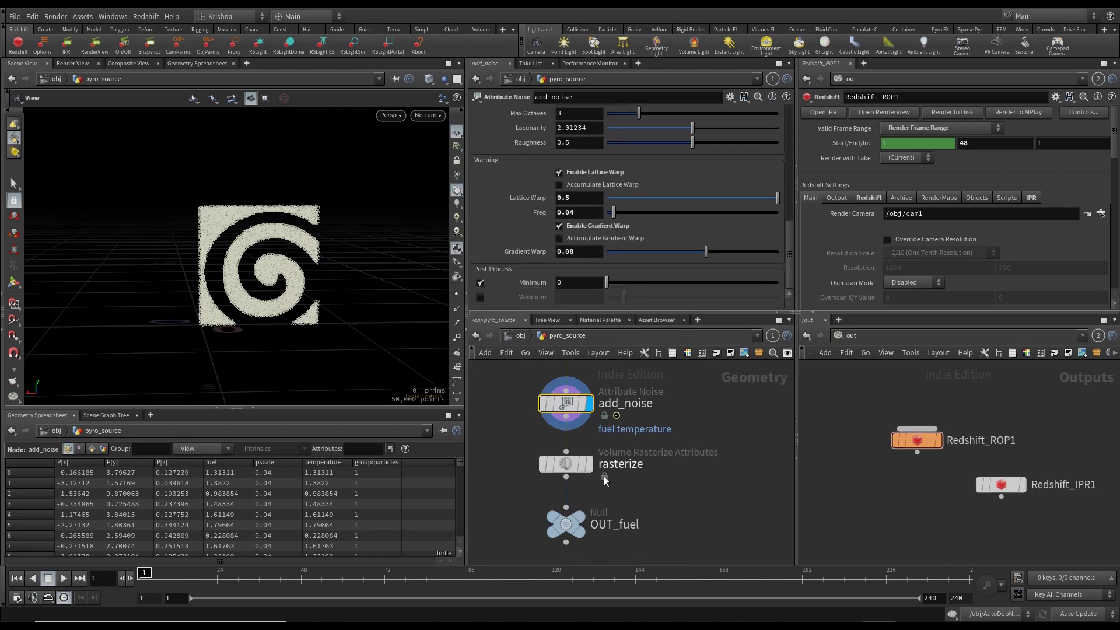
Display the rasterize node, remove the channel reference on its Voxel Size and set it to 0.005.
{"action": "left_click", "coordinate": [573, 464]}
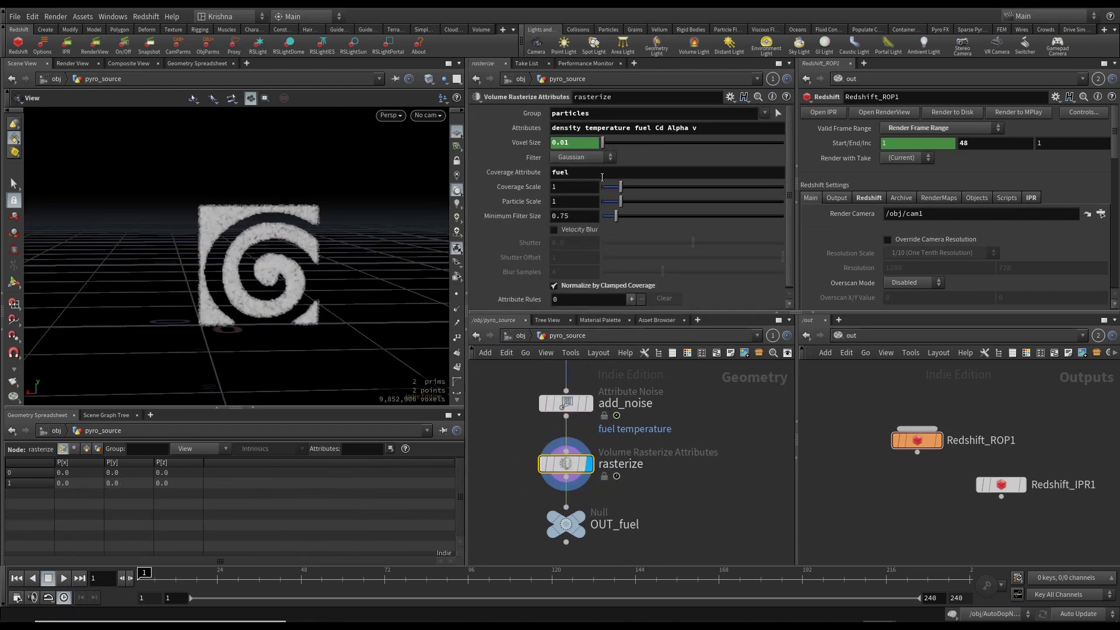
{"action": "right_click", "coordinate": [525, 148]}
{"action": "key", "text": "Escape"}
{"action": "left_click_drag", "start_coordinate": [558, 143], "coordinate": [569, 142]}
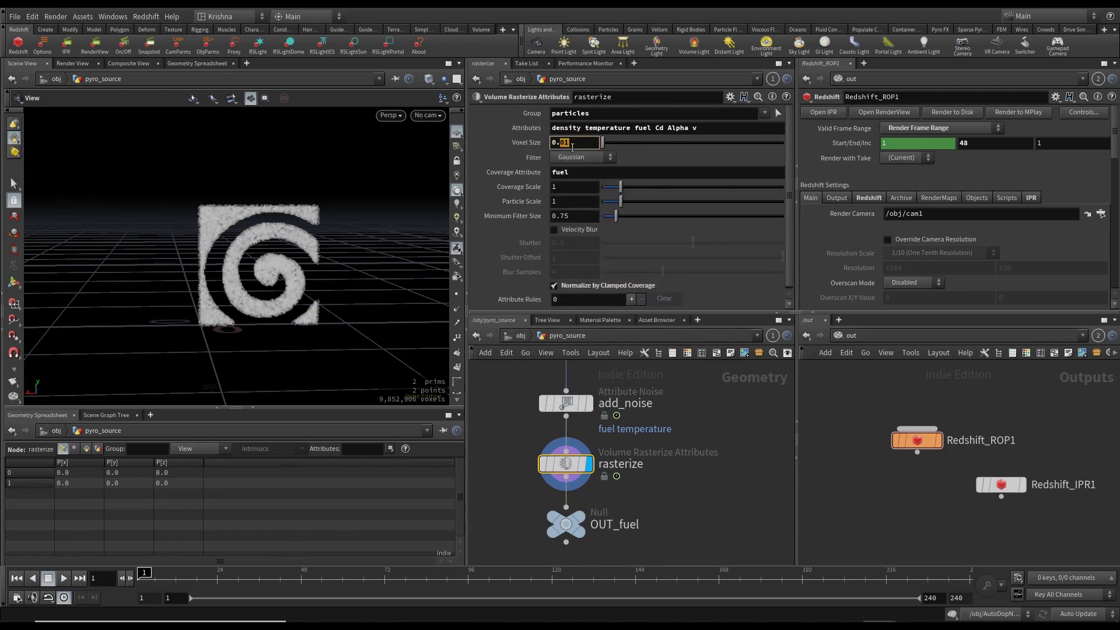
{"action": "key", "text": "Return"}
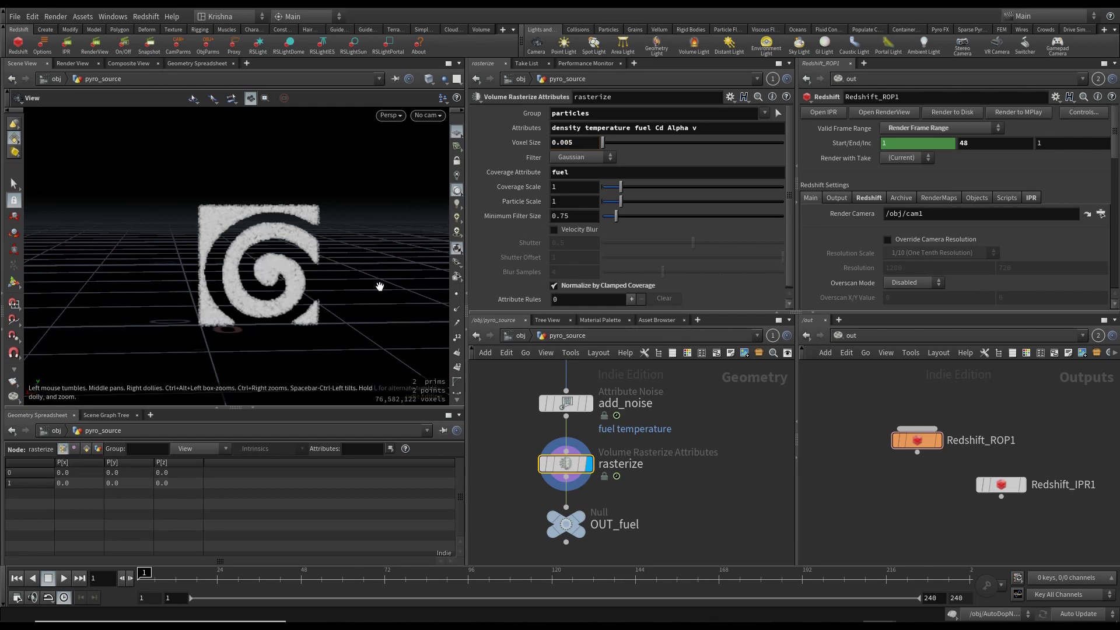
Display OUT_fuel, then go into AutoDopNetwork and select the pyro Smoke Object.
{"action": "left_click", "coordinate": [595, 495]}
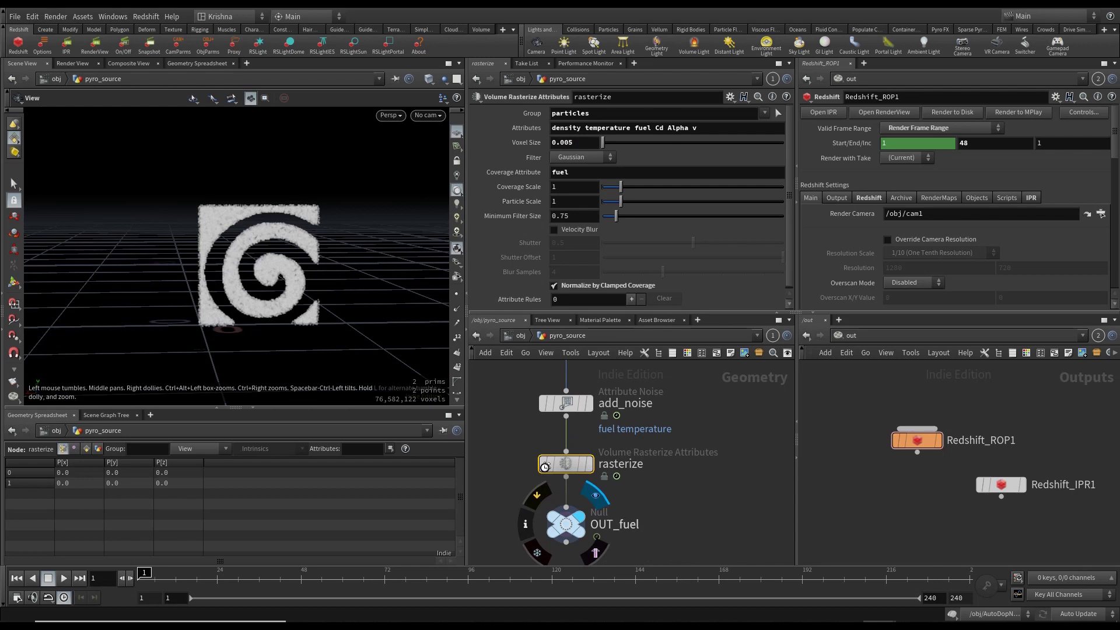
{"action": "scroll", "coordinate": [617, 482], "scroll_direction": "down", "scroll_amount": 5}
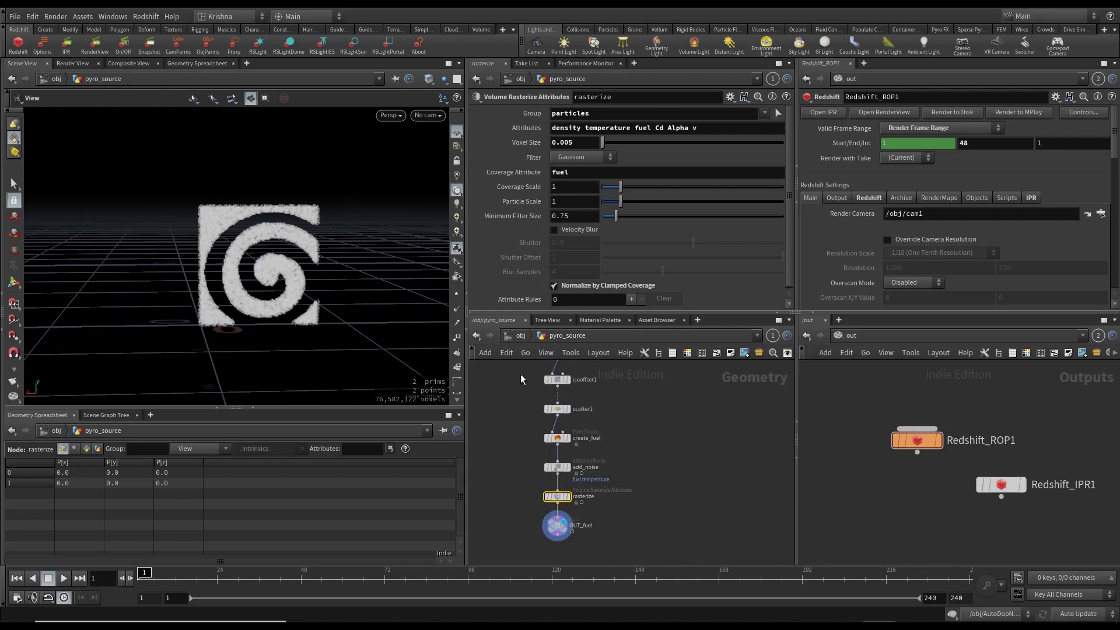
{"action": "left_click", "coordinate": [519, 336]}
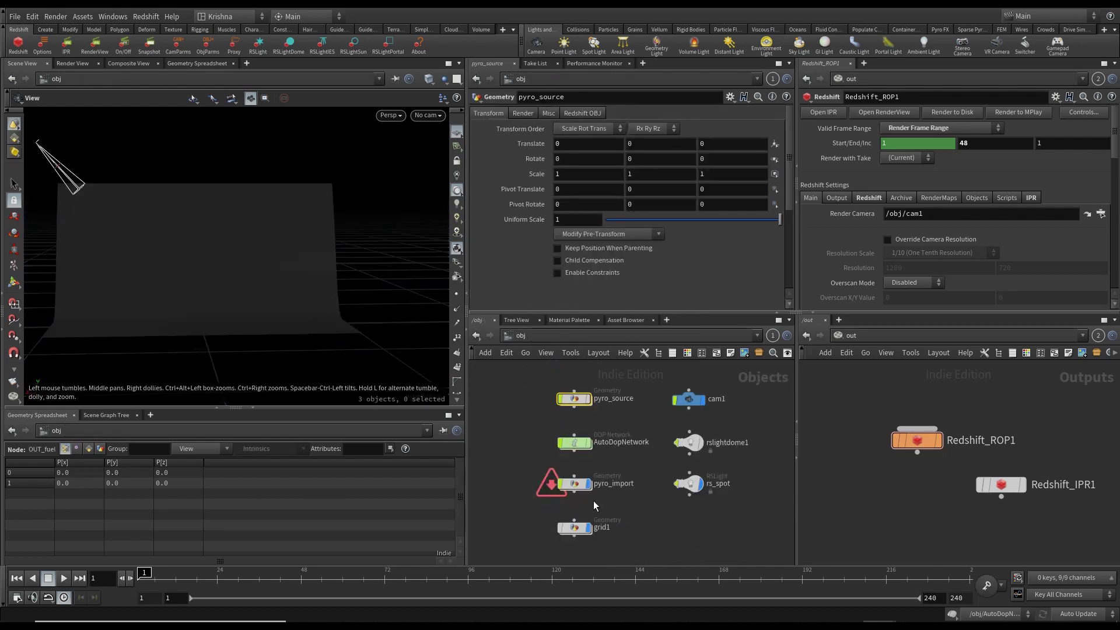
{"action": "double_click", "coordinate": [574, 443]}
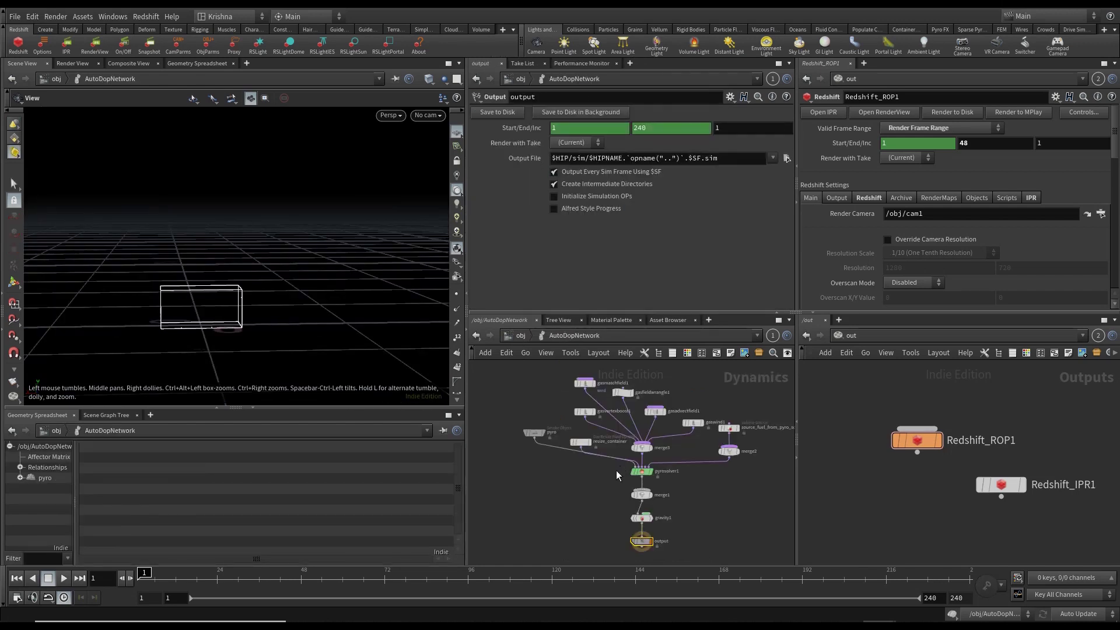
{"action": "left_click_drag", "start_coordinate": [535, 420], "coordinate": [532, 416]}
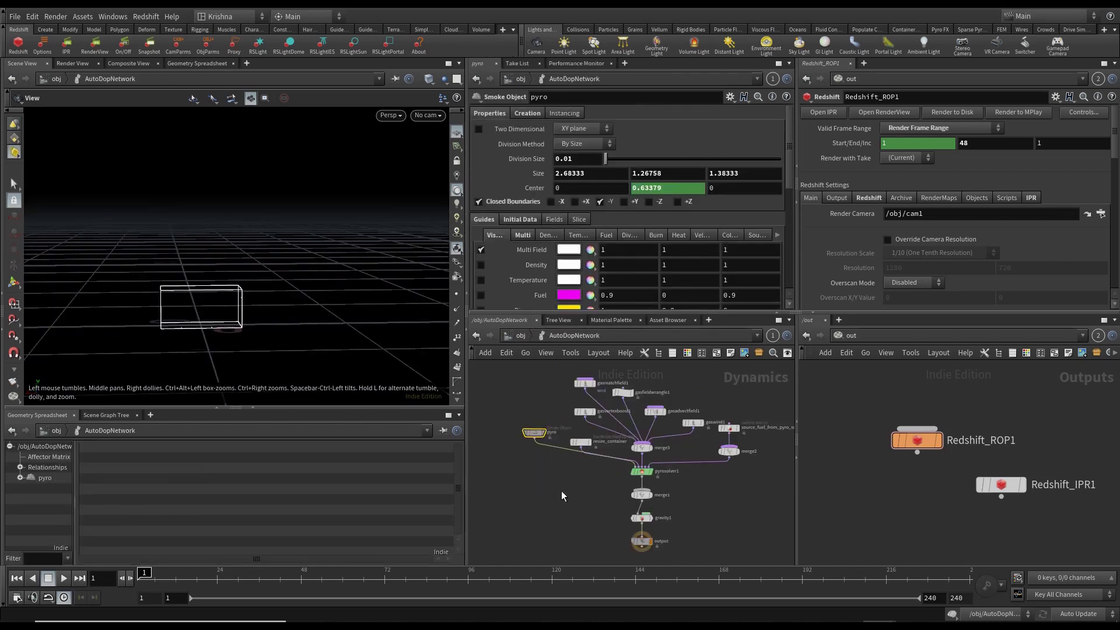
Play the simulation to about frame 20 and inspect how the pyro container frames the burning logo.
{"action": "left_click", "coordinate": [63, 578]}
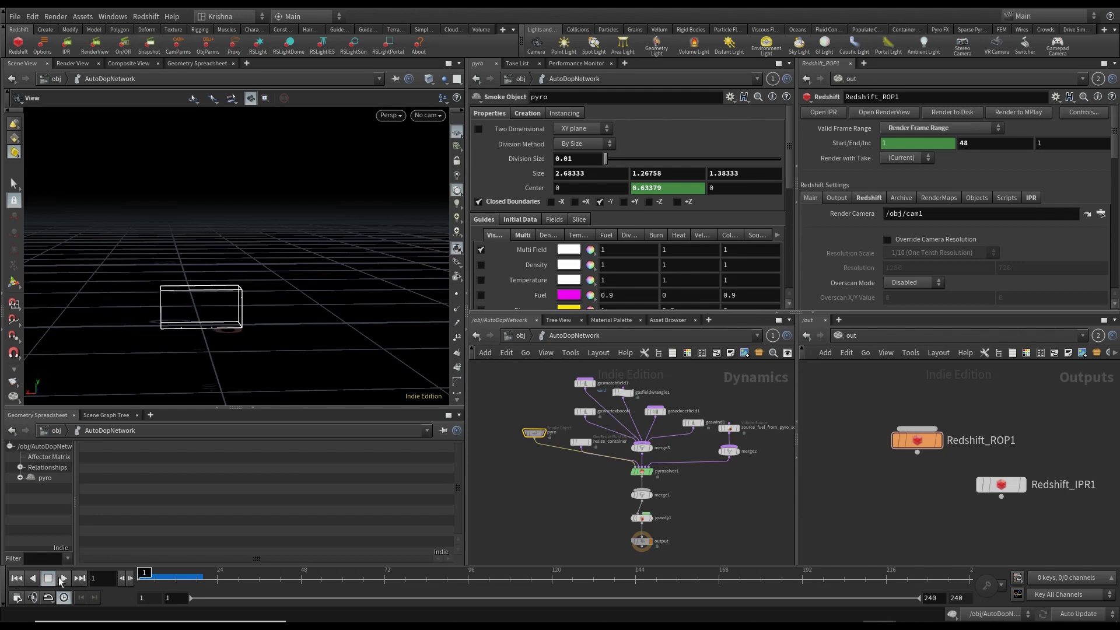
{"action": "left_click", "coordinate": [64, 578]}
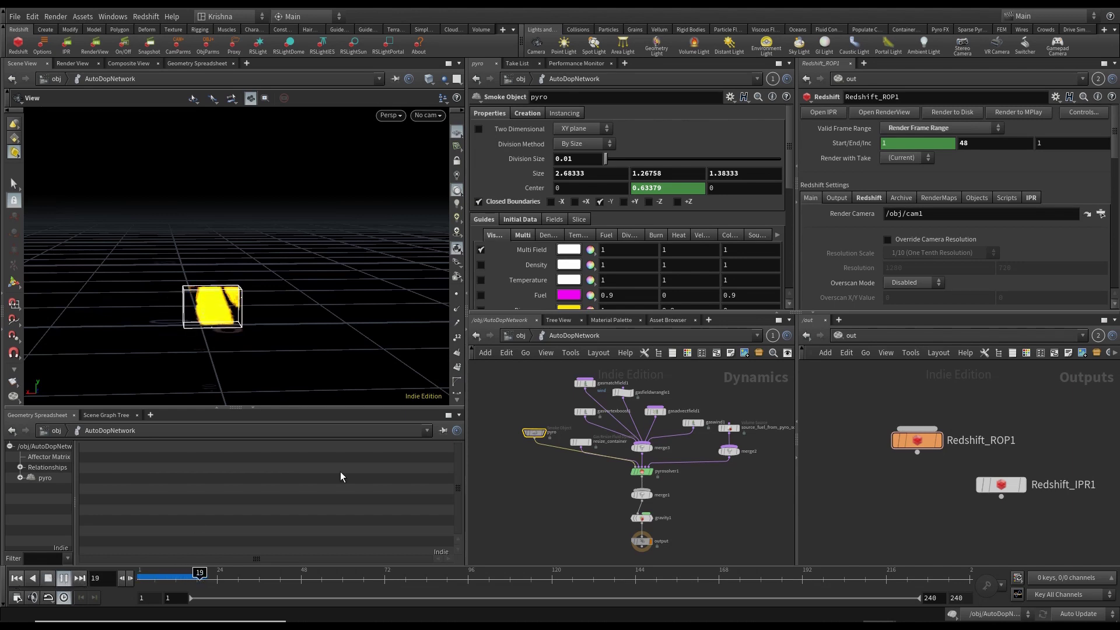
{"action": "key", "text": "Escape"}
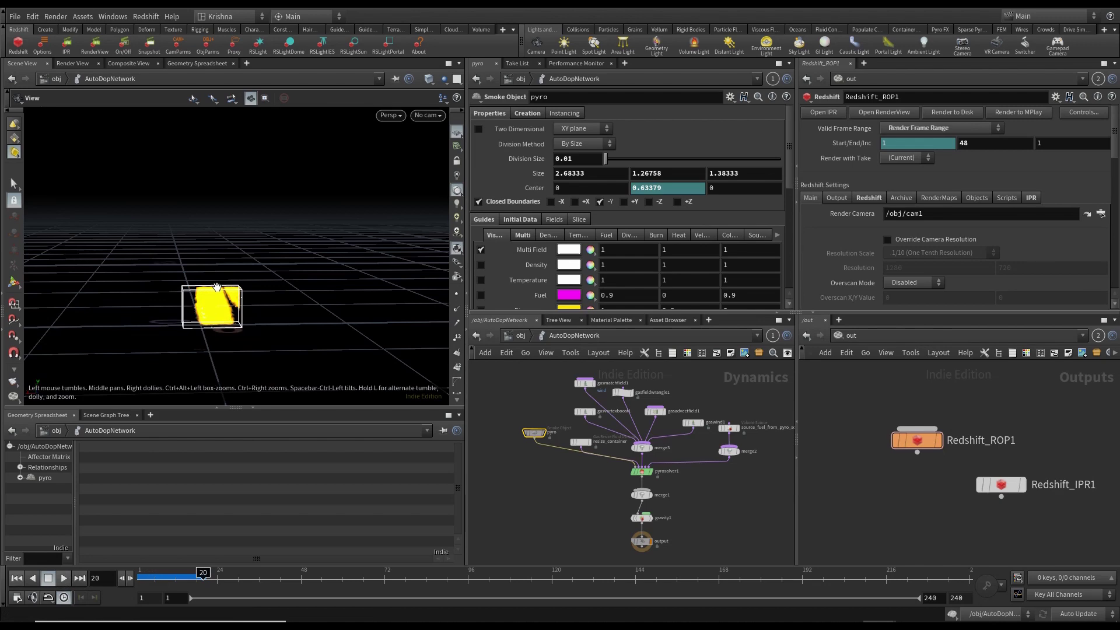
{"action": "scroll", "coordinate": [220, 298], "scroll_direction": "up", "scroll_amount": 6}
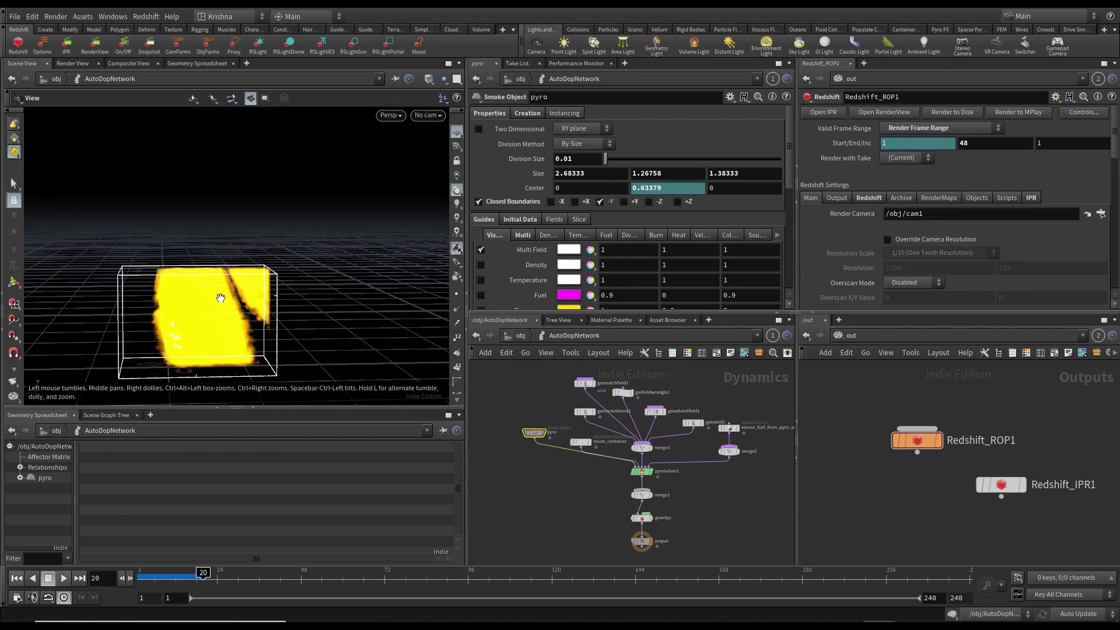
{"action": "scroll", "coordinate": [217, 280], "scroll_direction": "down", "scroll_amount": 3}
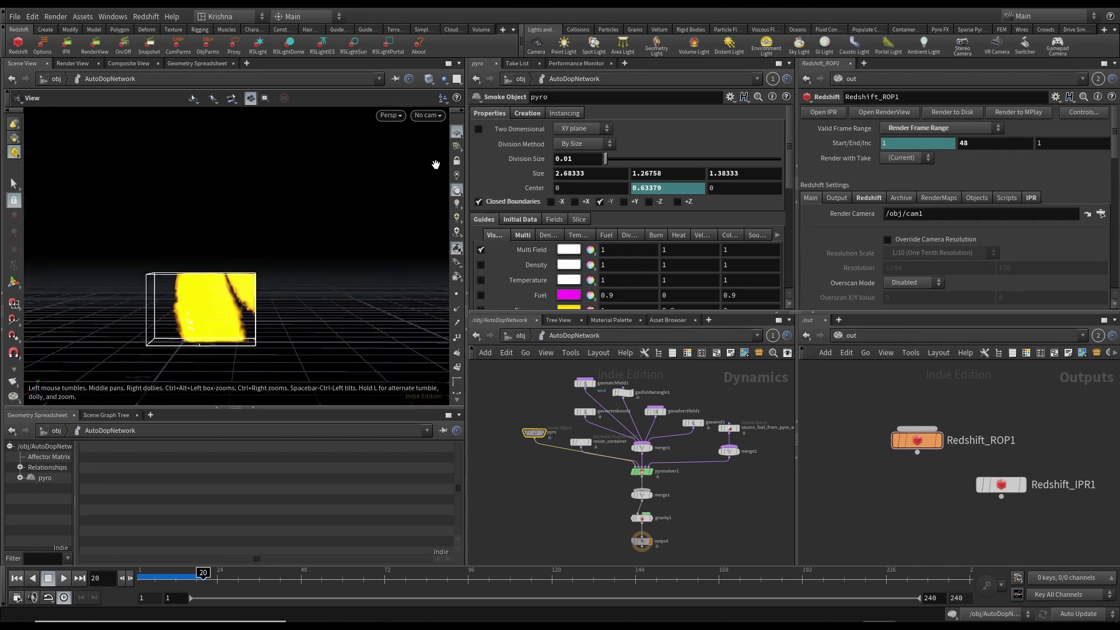
Look through cam1 in the viewport and return the timeline to frame 1.
{"action": "left_click", "coordinate": [421, 116]}
{"action": "left_click", "coordinate": [435, 169]}
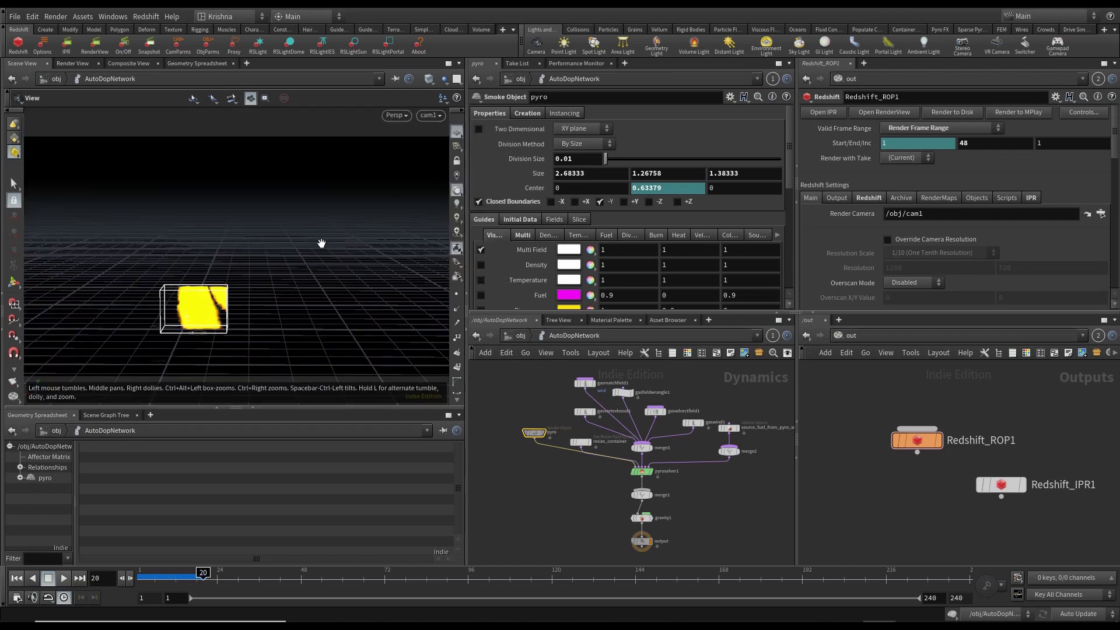
{"action": "left_click", "coordinate": [19, 576]}
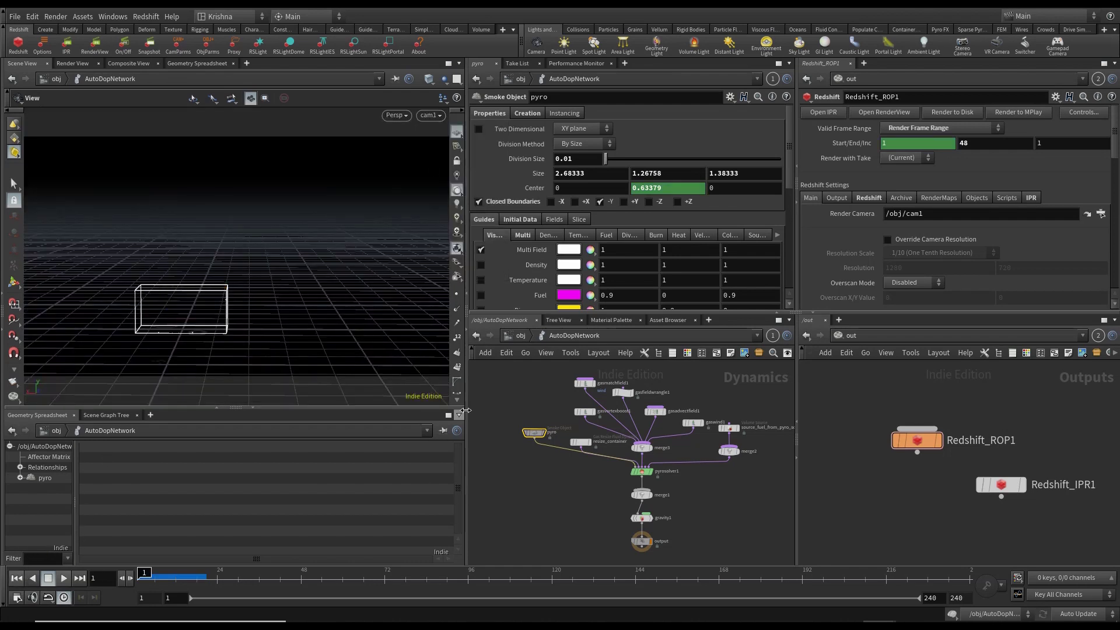
Set the pyro Smoke Object's Division Size to 0.02.
{"action": "scroll", "coordinate": [545, 418], "scroll_direction": "up", "scroll_amount": 2}
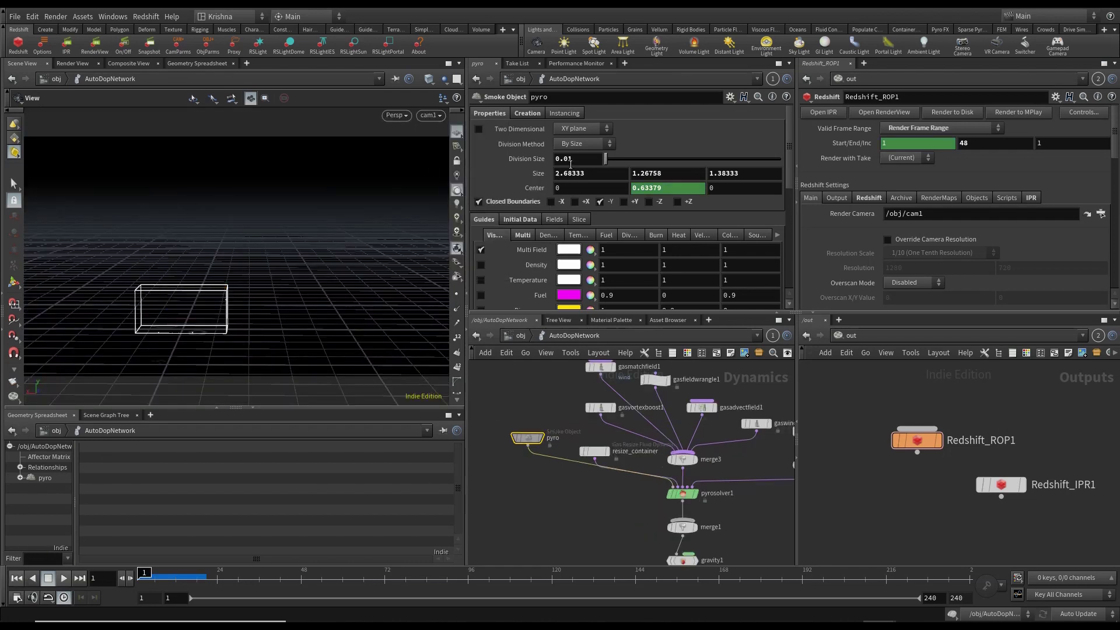
{"action": "left_click_drag", "start_coordinate": [569, 159], "coordinate": [580, 161]}
{"action": "type", "text": "2"}
{"action": "key", "text": "Return"}
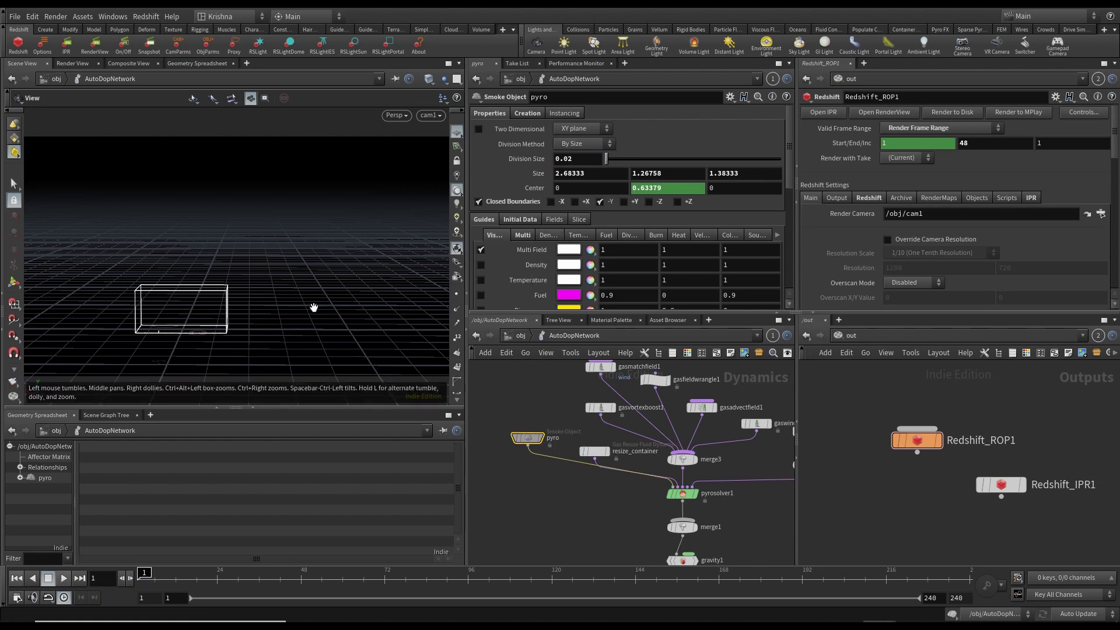
Enlarge the pyro container by setting its X size to 12, then pulling its bounds to about 13.08 × 5.93 × 3.20, viewed through cam1.
{"action": "key", "text": "Return"}
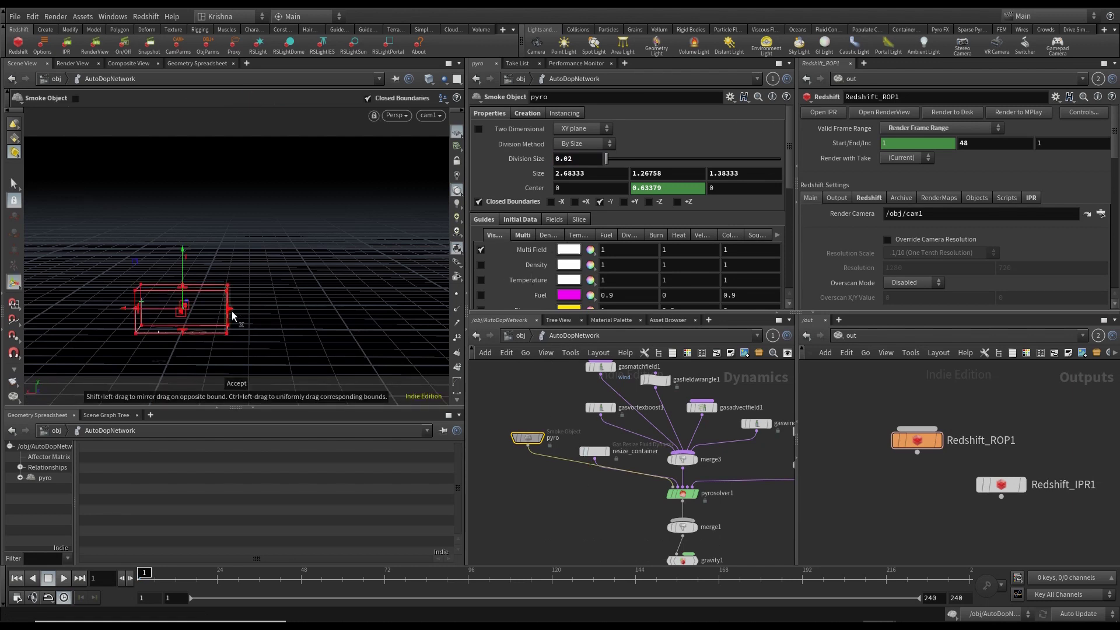
{"action": "double_click", "coordinate": [567, 177]}
{"action": "type", "text": "12"}
{"action": "key", "text": "Return"}
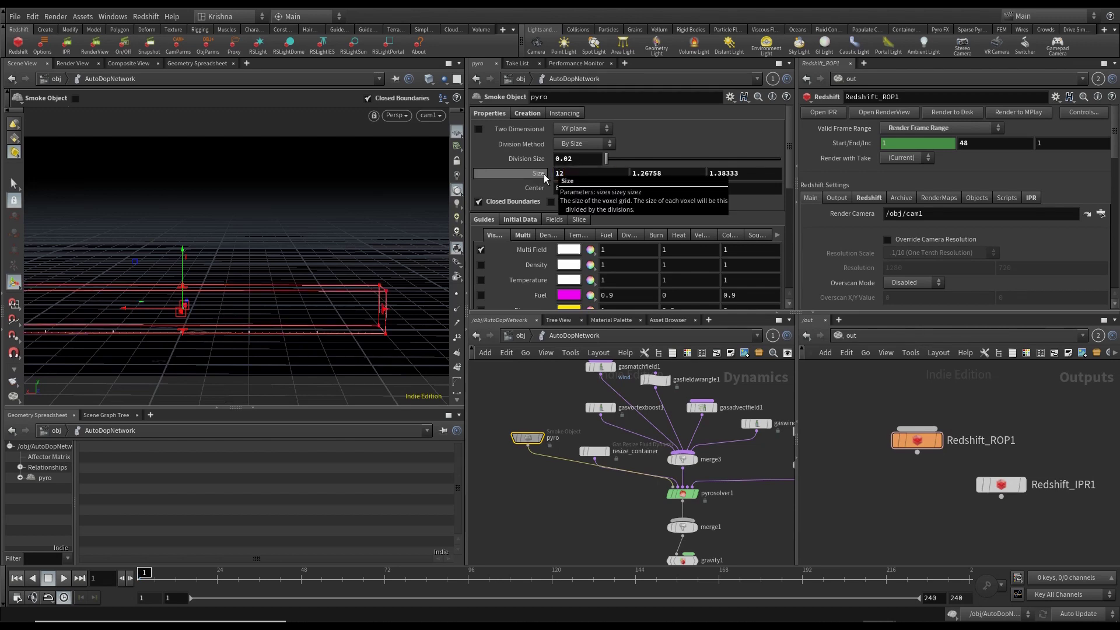
{"action": "left_click_drag", "start_coordinate": [383, 308], "coordinate": [443, 308]}
{"action": "left_click_drag", "start_coordinate": [237, 285], "coordinate": [236, 130]}
{"action": "left_click_drag", "start_coordinate": [26, 232], "coordinate": [257, 274]}
{"action": "left_click", "coordinate": [429, 115]}
{"action": "left_click", "coordinate": [439, 174]}
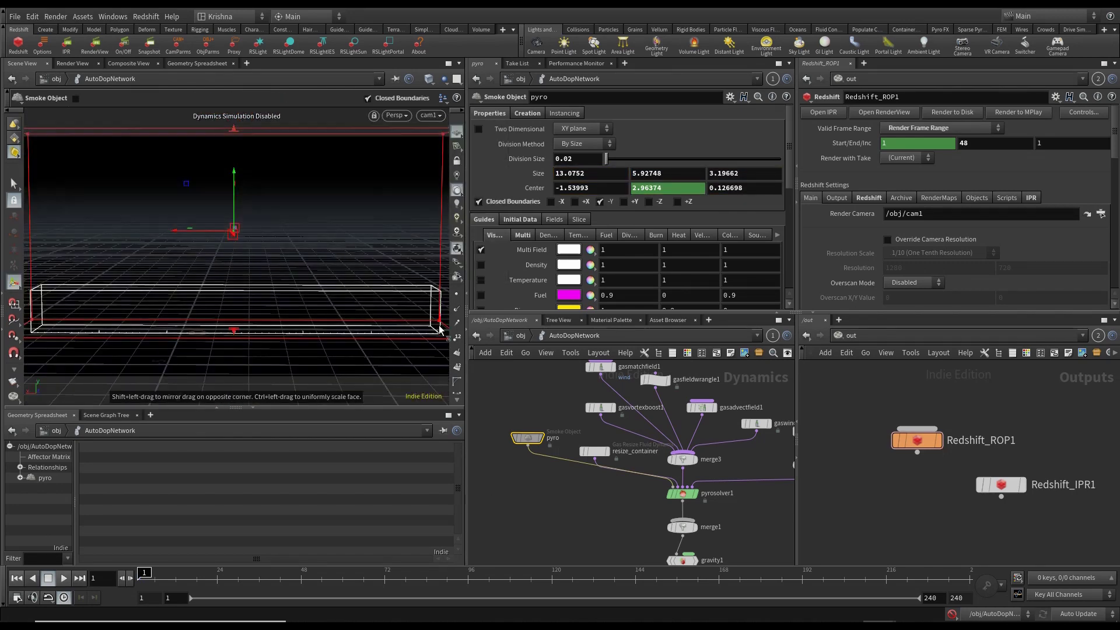
Examine the solver network and the settings of the gasfieldwrangle1, gasadvectfield1 and gaswind1 nodes.
{"action": "scroll", "coordinate": [593, 457], "scroll_direction": "down", "scroll_amount": 3}
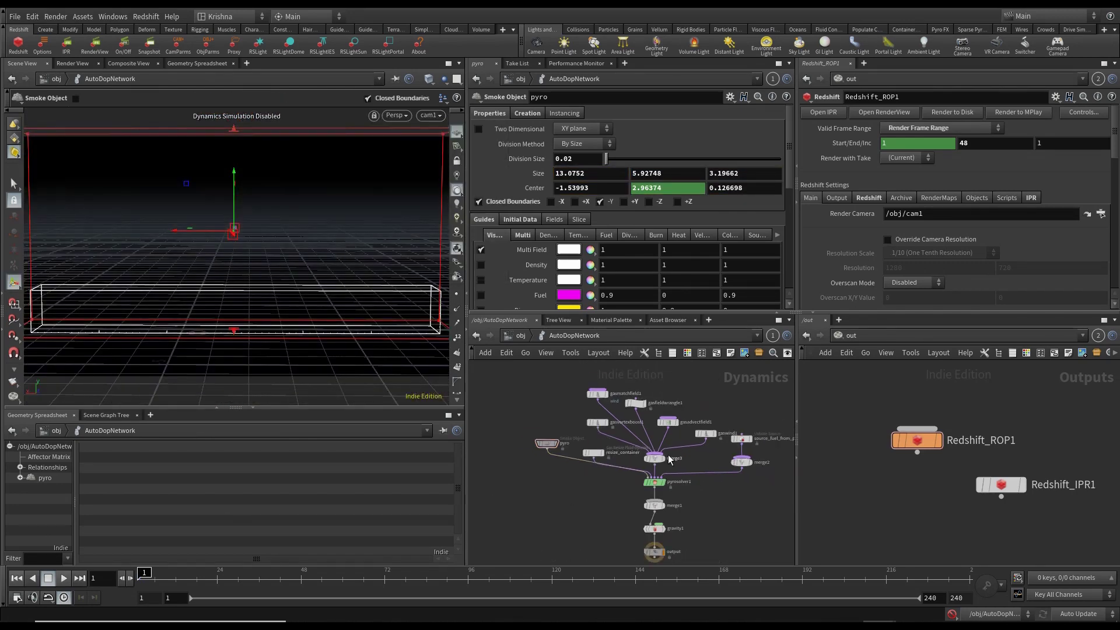
{"action": "scroll", "coordinate": [696, 457], "scroll_direction": "up", "scroll_amount": 3}
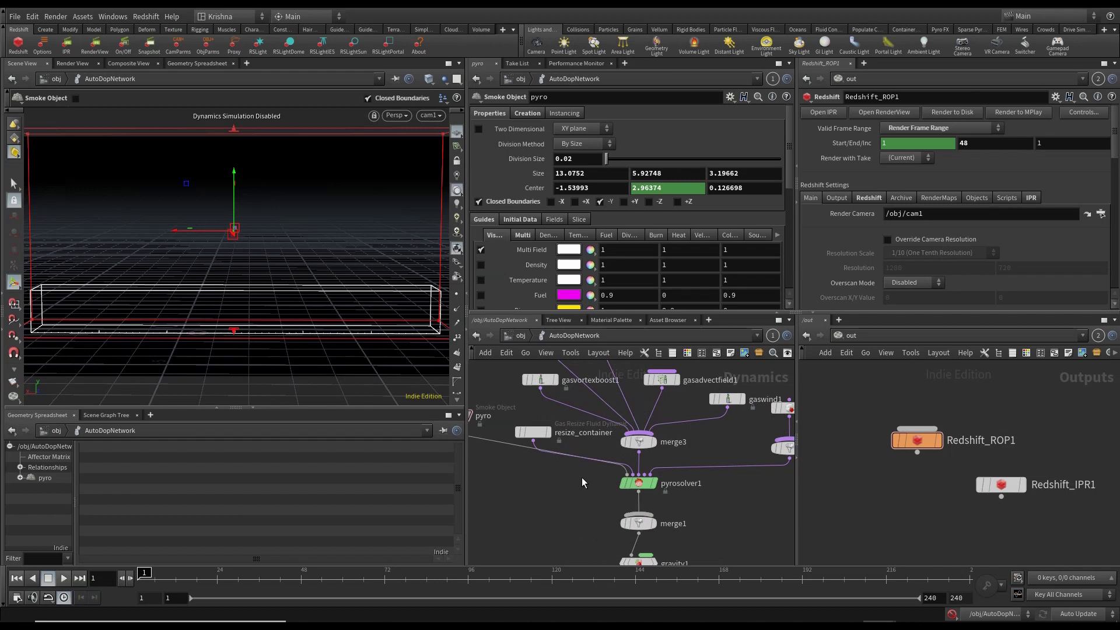
{"action": "scroll", "coordinate": [583, 479], "scroll_direction": "down", "scroll_amount": 3}
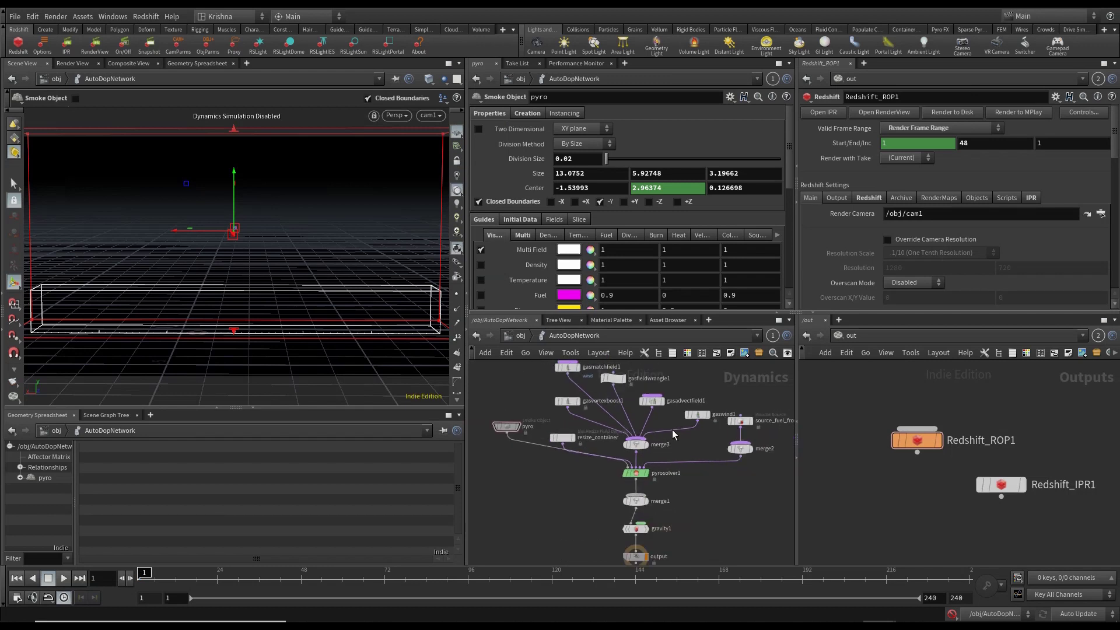
{"action": "scroll", "coordinate": [674, 434], "scroll_direction": "up", "scroll_amount": 3}
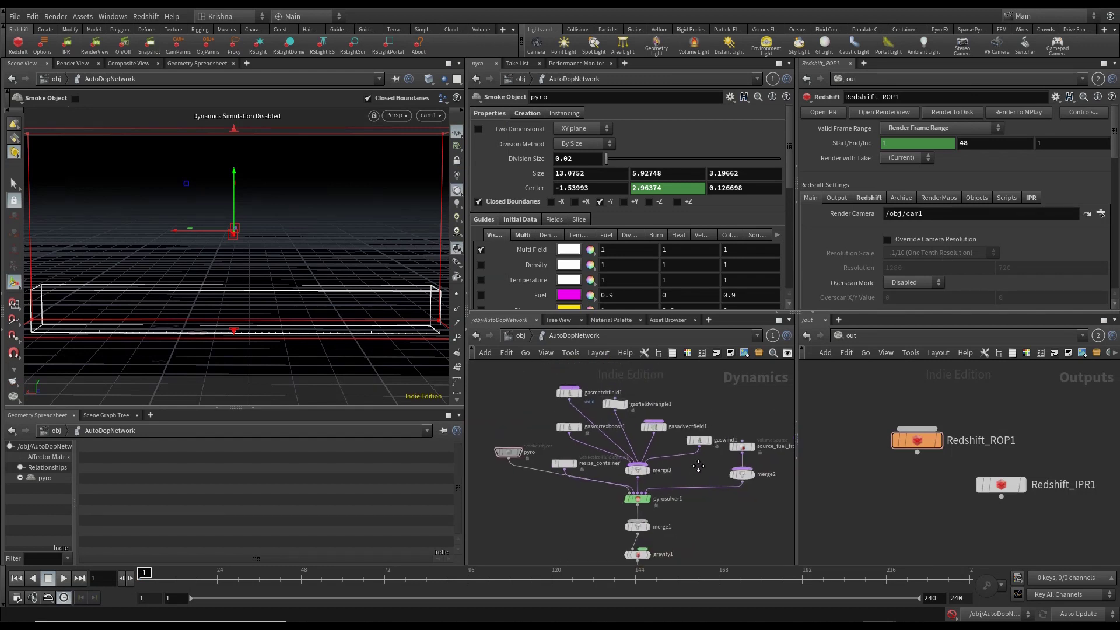
{"action": "left_click", "coordinate": [613, 401]}
{"action": "left_click", "coordinate": [666, 431]}
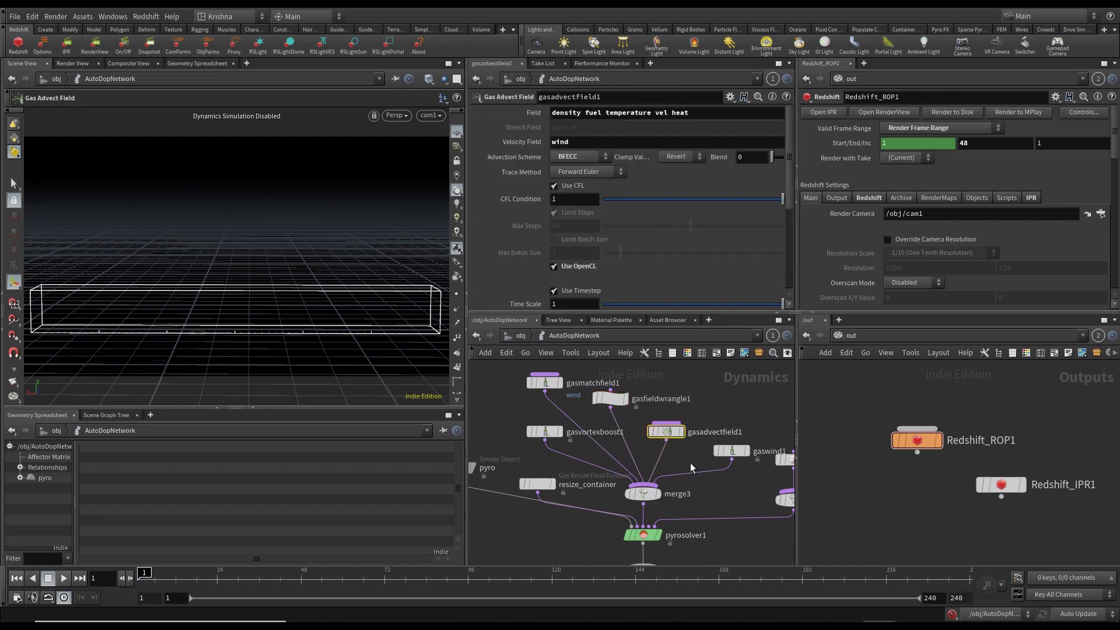
{"action": "left_click", "coordinate": [731, 450]}
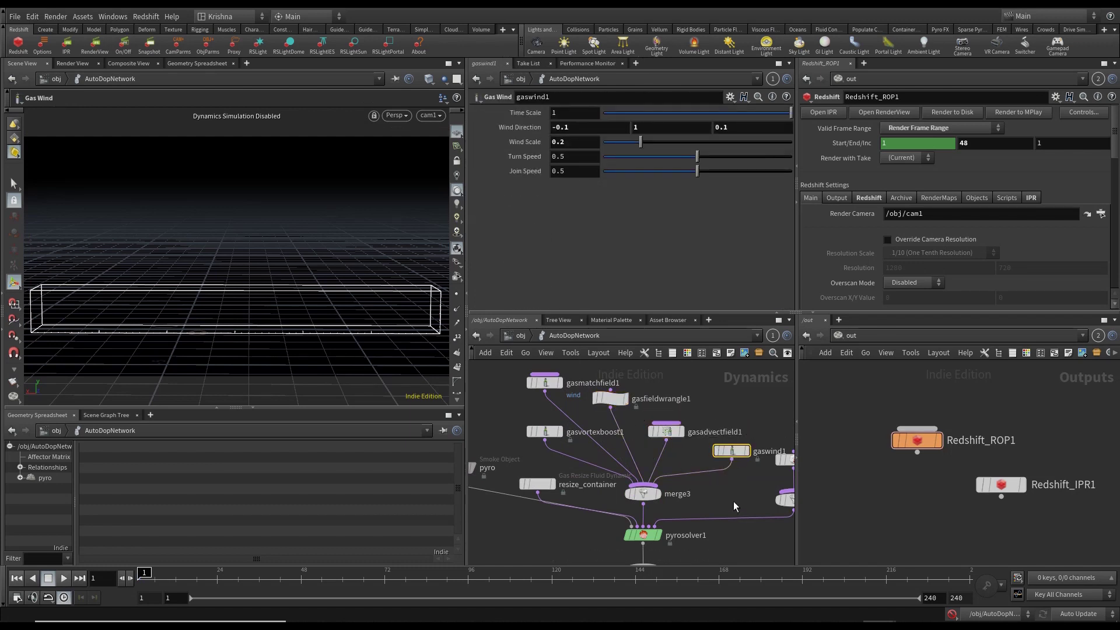
Play the simulation with the enlarged container and stop it at about frame 27.
{"action": "scroll", "coordinate": [720, 495], "scroll_direction": "down", "scroll_amount": 3}
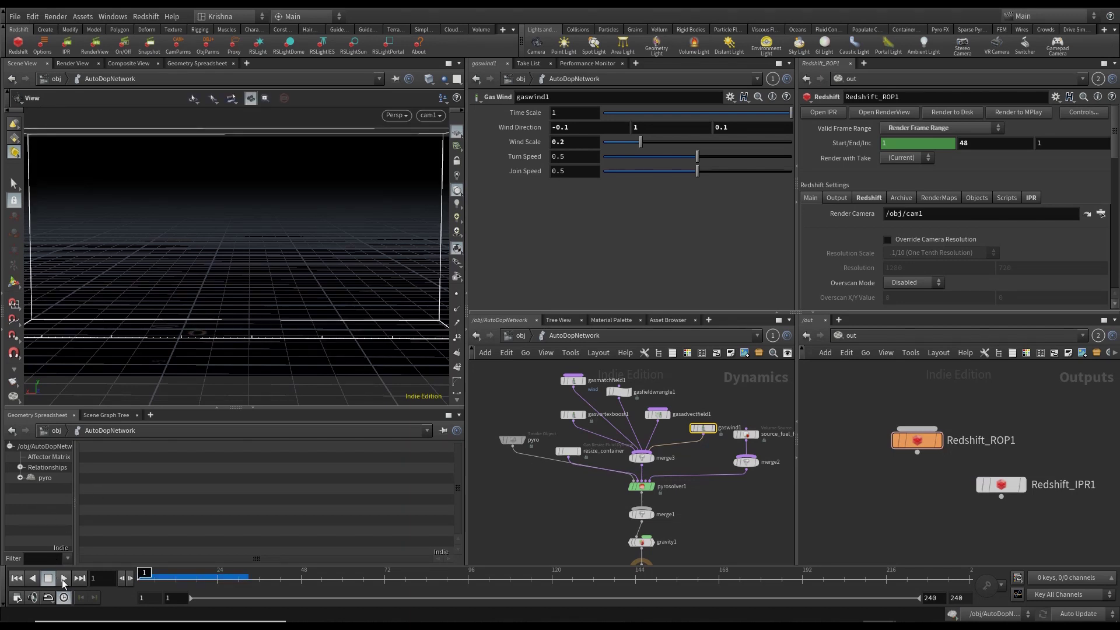
{"action": "left_click", "coordinate": [63, 579]}
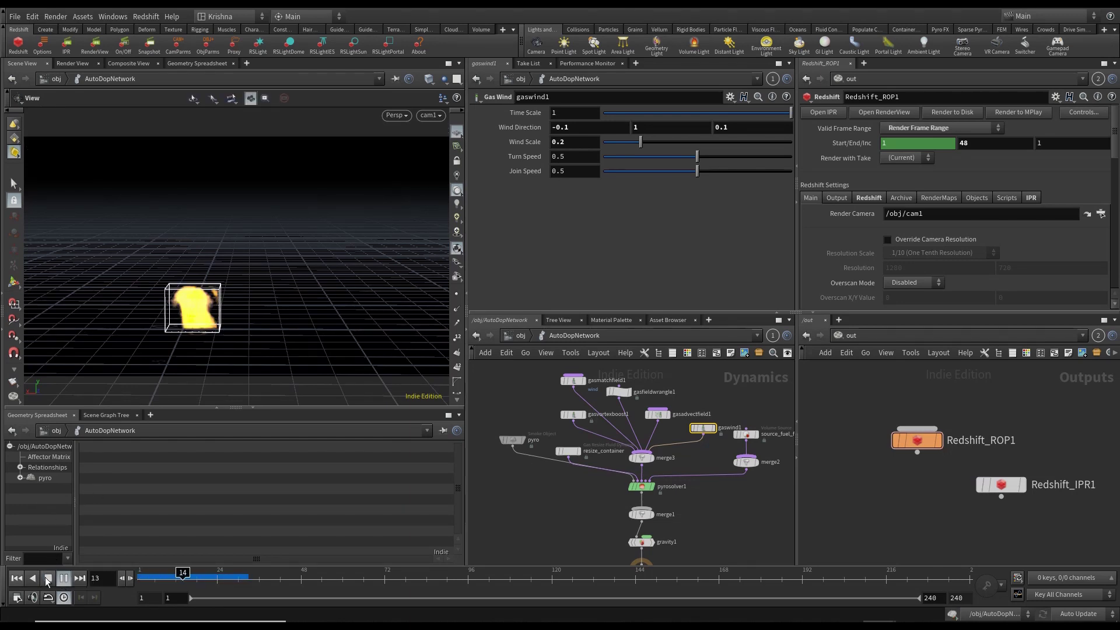
{"action": "left_click", "coordinate": [47, 578]}
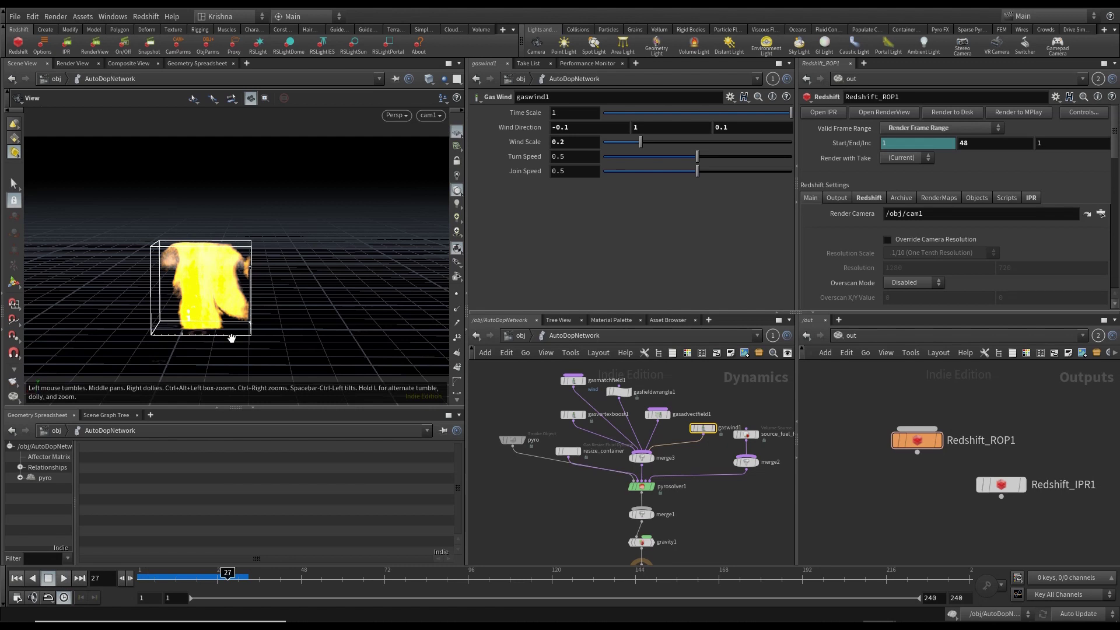
Return to frame 1 and move the attribcreate1 node in pyro_source away from the create_fuel branch.
{"action": "left_click", "coordinate": [16, 578]}
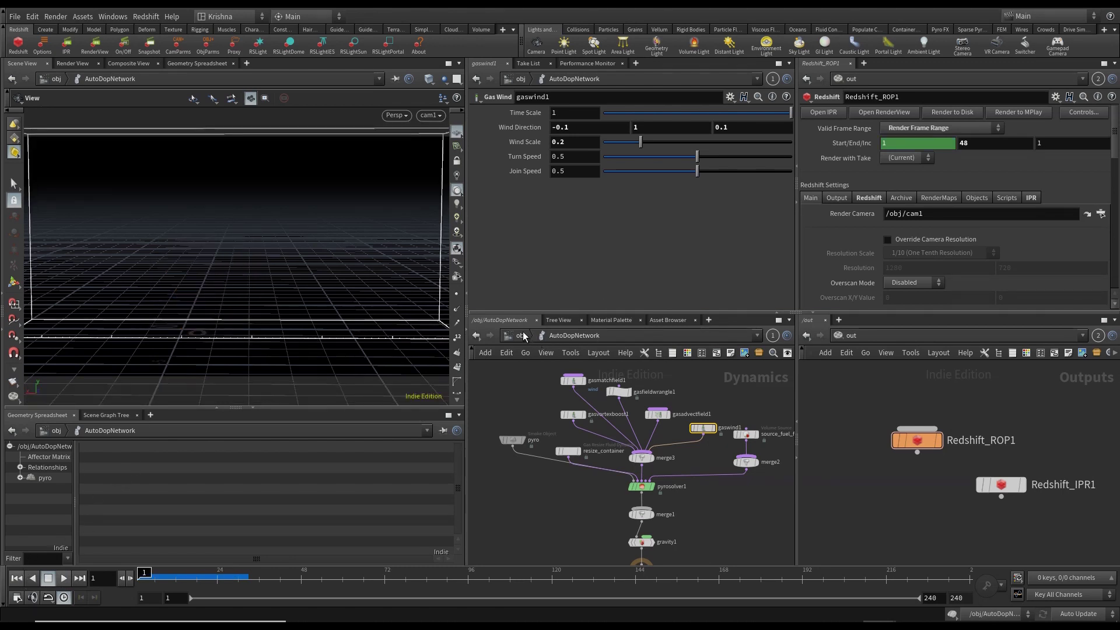
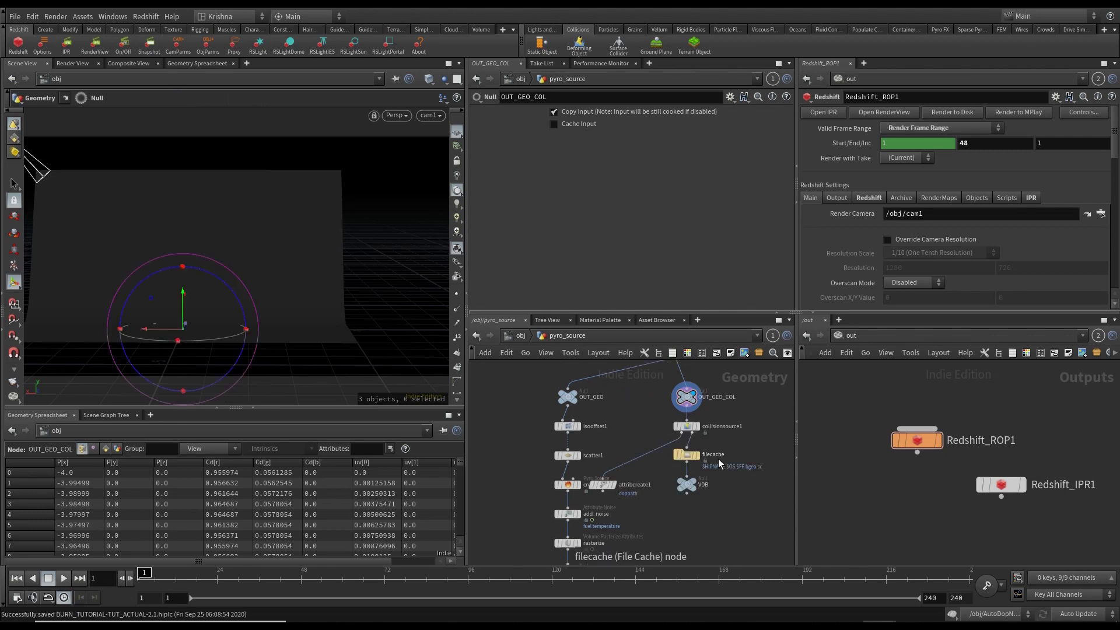
{"action": "left_click_drag", "start_coordinate": [610, 485], "coordinate": [642, 485]}
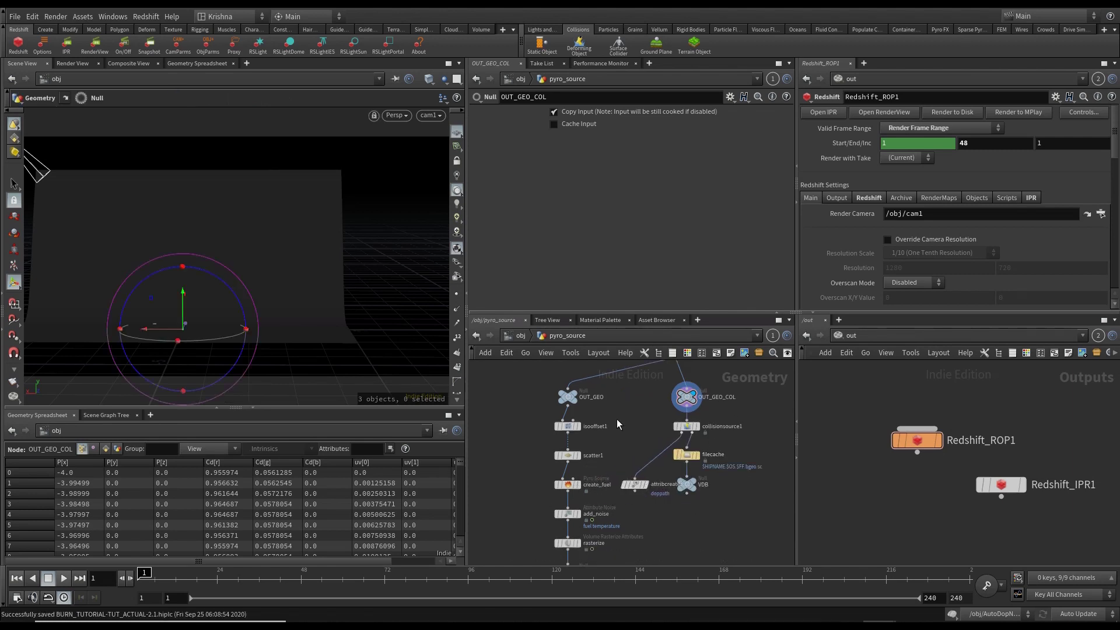
Open AutoDopNetwork in the outputs network editor and move the pyro_source, merge4 and staticsolver1 collision nodes below the pyro node.
{"action": "left_click", "coordinate": [847, 335]}
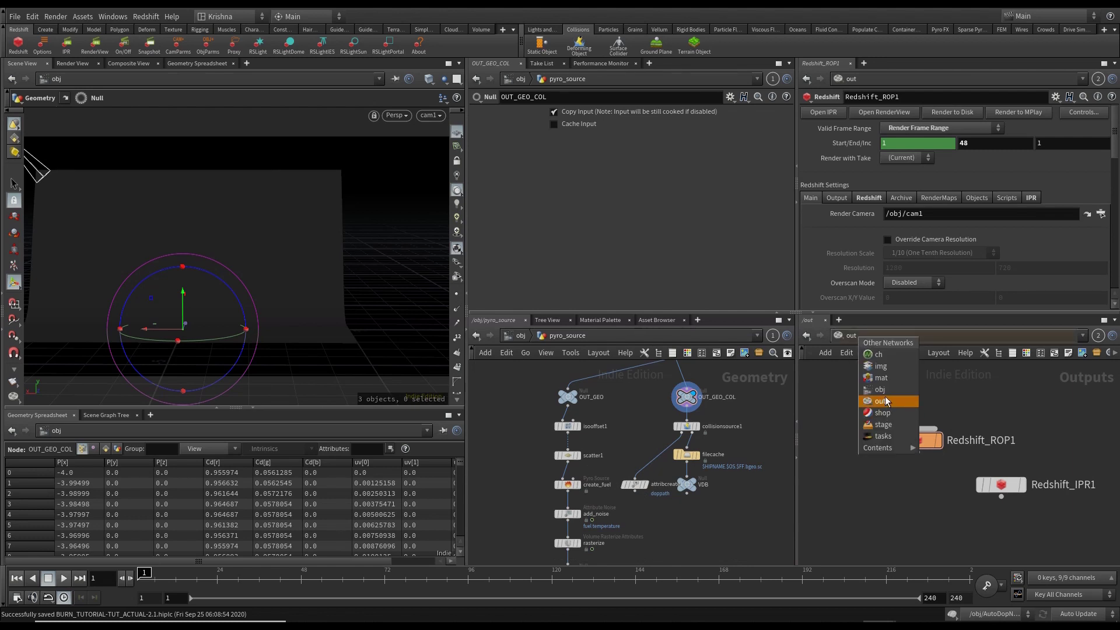
{"action": "left_click", "coordinate": [875, 402]}
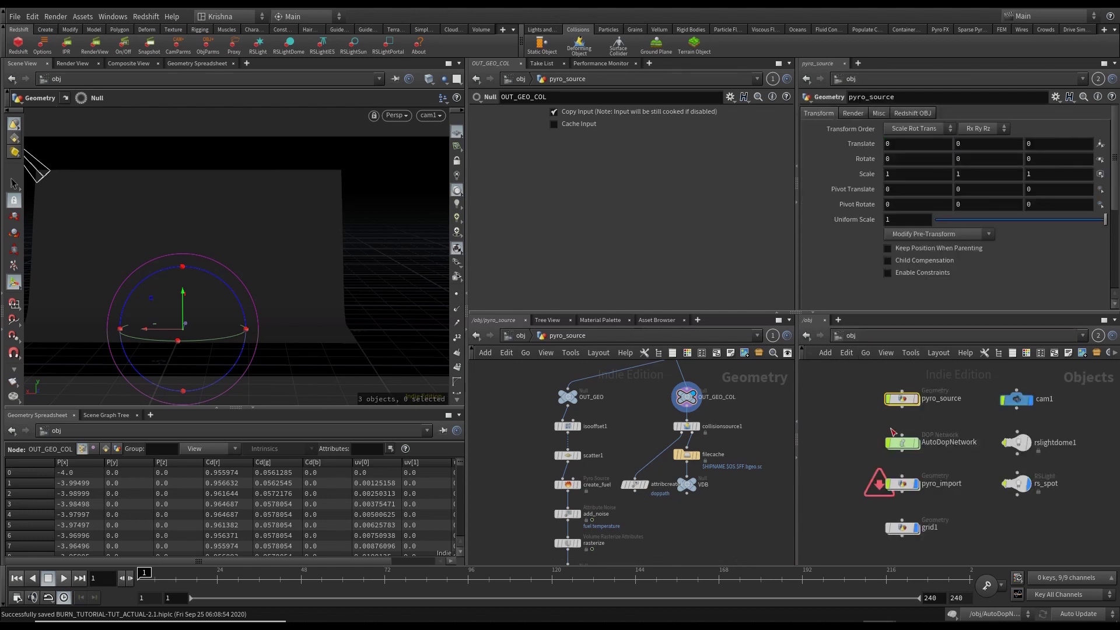
{"action": "double_click", "coordinate": [991, 459]}
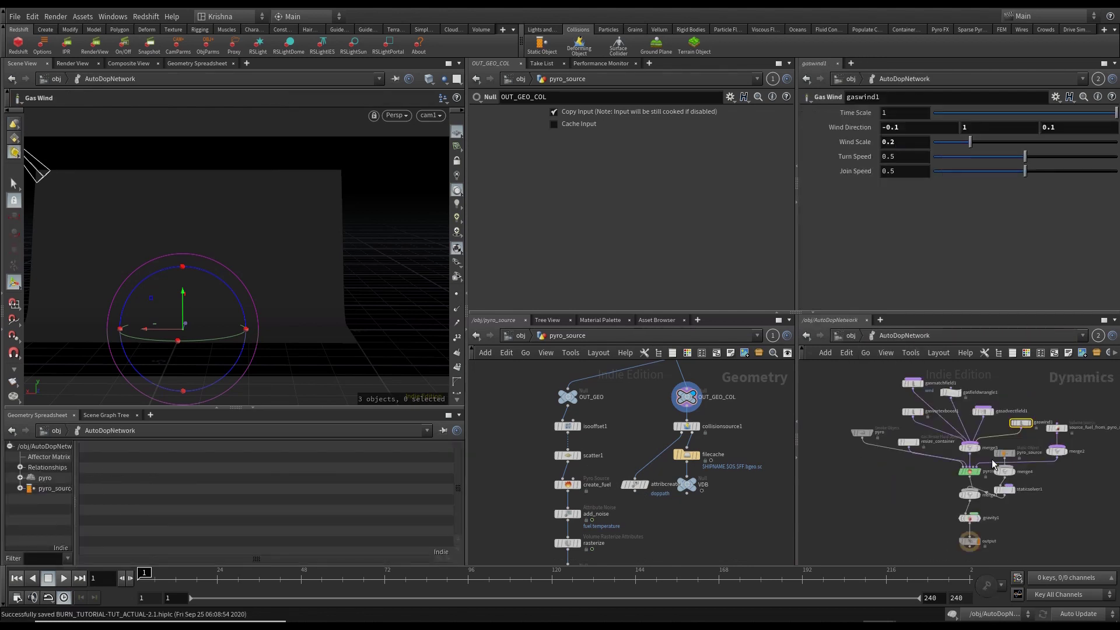
{"action": "left_click_drag", "start_coordinate": [1050, 510], "coordinate": [868, 465]}
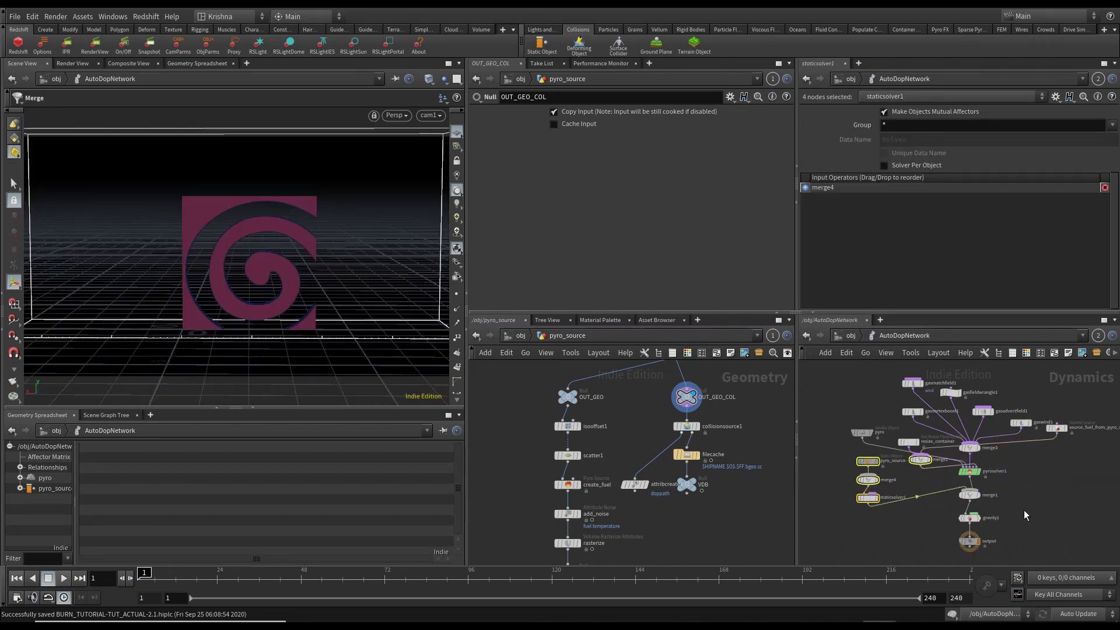
{"action": "left_click", "coordinate": [1109, 497]}
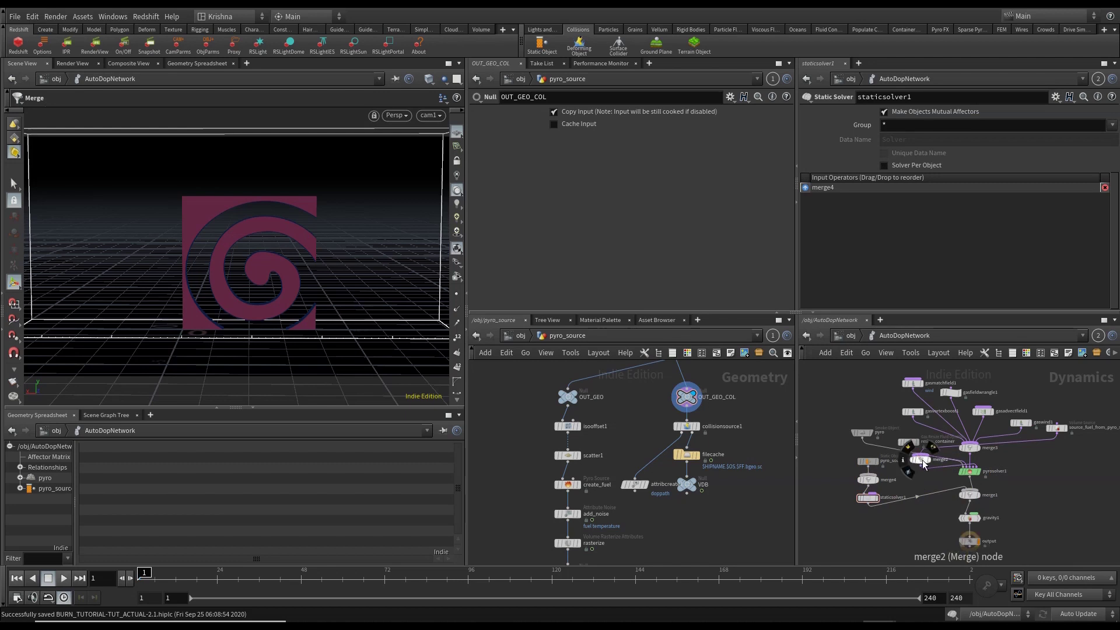
Check the affector relationship and the input order of staticsolver1 and pyrosolver1 on the merge1 node.
{"action": "scroll", "coordinate": [993, 489], "scroll_direction": "up", "scroll_amount": 4}
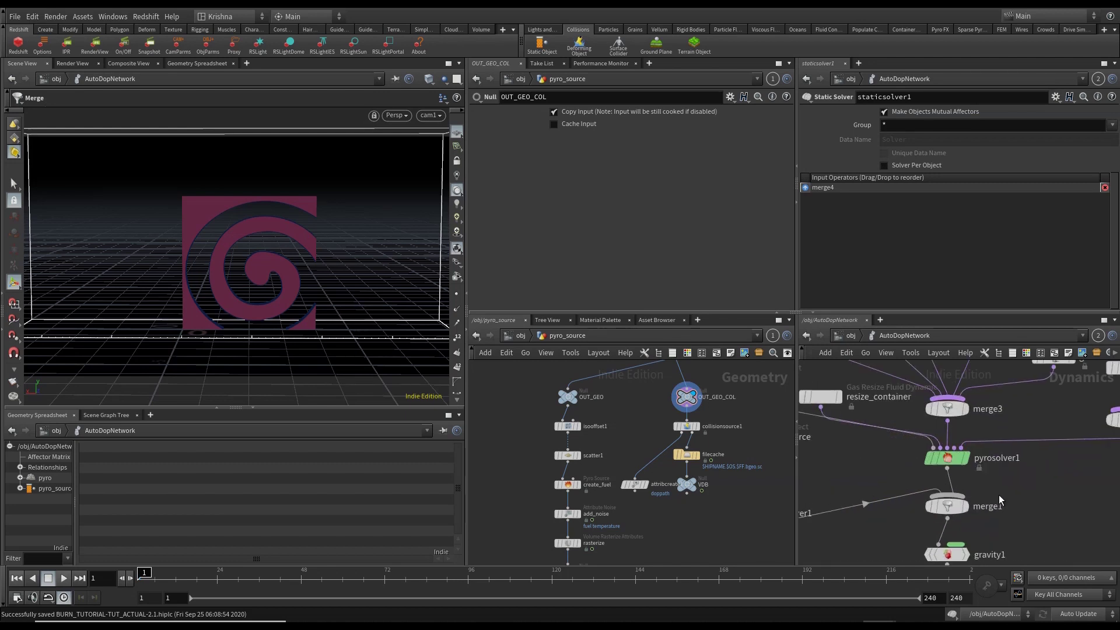
{"action": "left_click", "coordinate": [946, 505]}
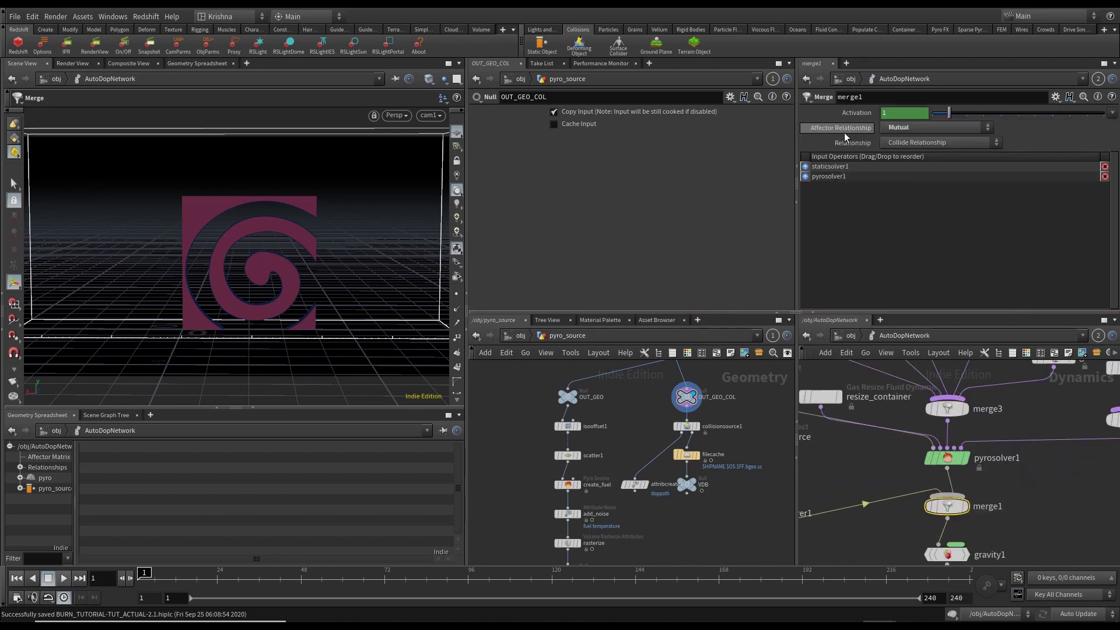
{"action": "scroll", "coordinate": [904, 444], "scroll_direction": "down", "scroll_amount": 2}
{"action": "middle_click_drag", "start_coordinate": [905, 440], "coordinate": [973, 431]}
Turn off Display Geometry on the pyro_source static object and show the Collision Guide of its RBD Solver volume.
{"action": "left_click", "coordinate": [858, 427]}
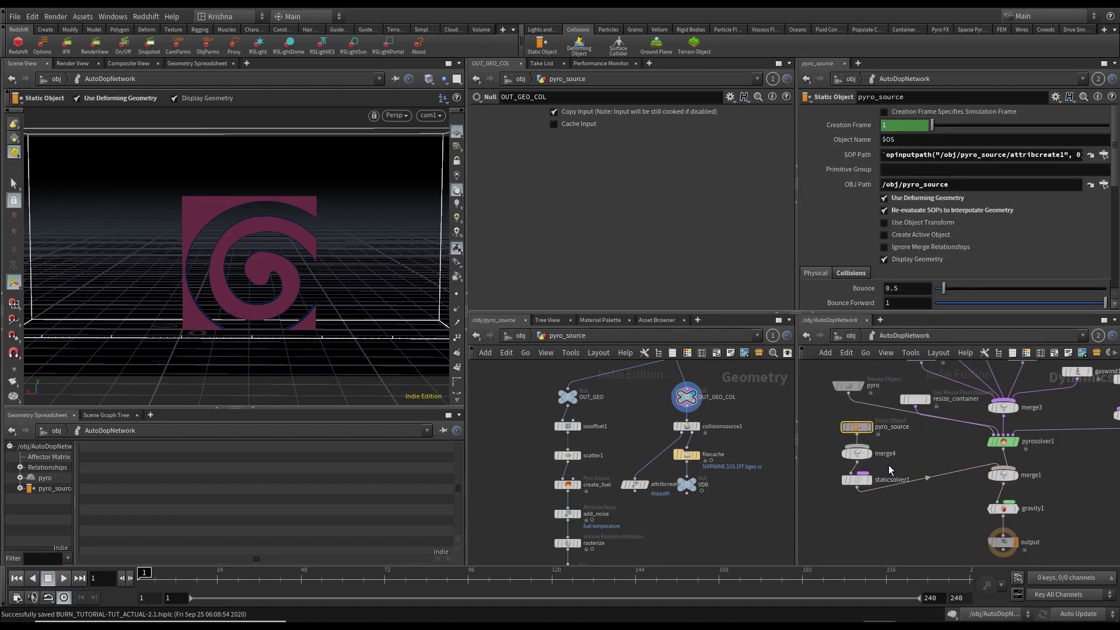
{"action": "left_click", "coordinate": [893, 259]}
{"action": "scroll", "coordinate": [859, 252], "scroll_direction": "down", "scroll_amount": 3}
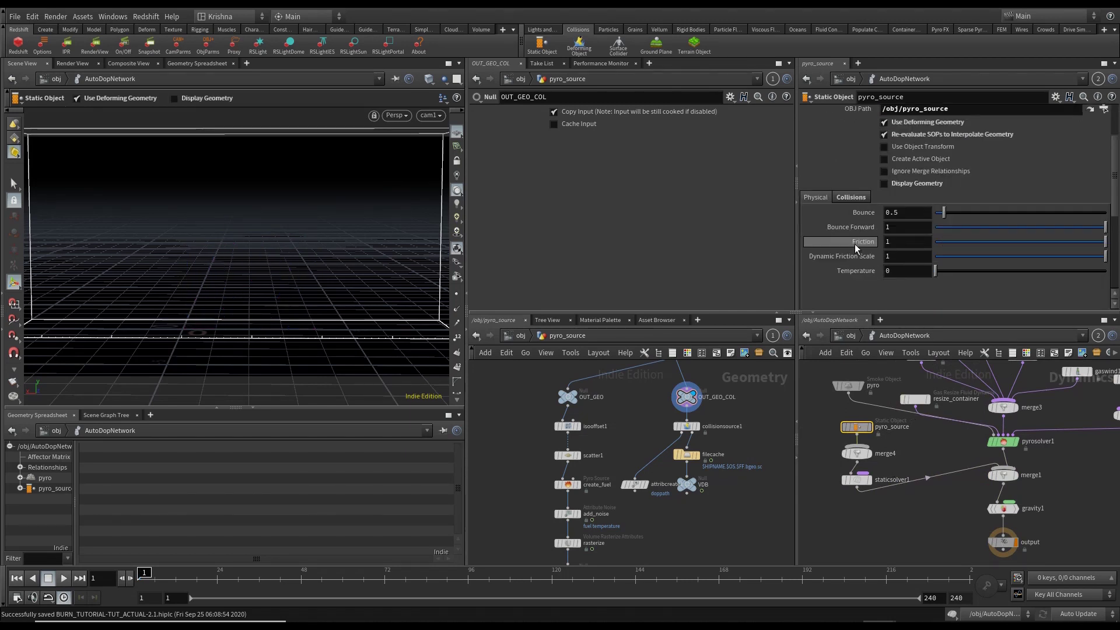
{"action": "left_click", "coordinate": [850, 197]}
{"action": "scroll", "coordinate": [856, 236], "scroll_direction": "down", "scroll_amount": 3}
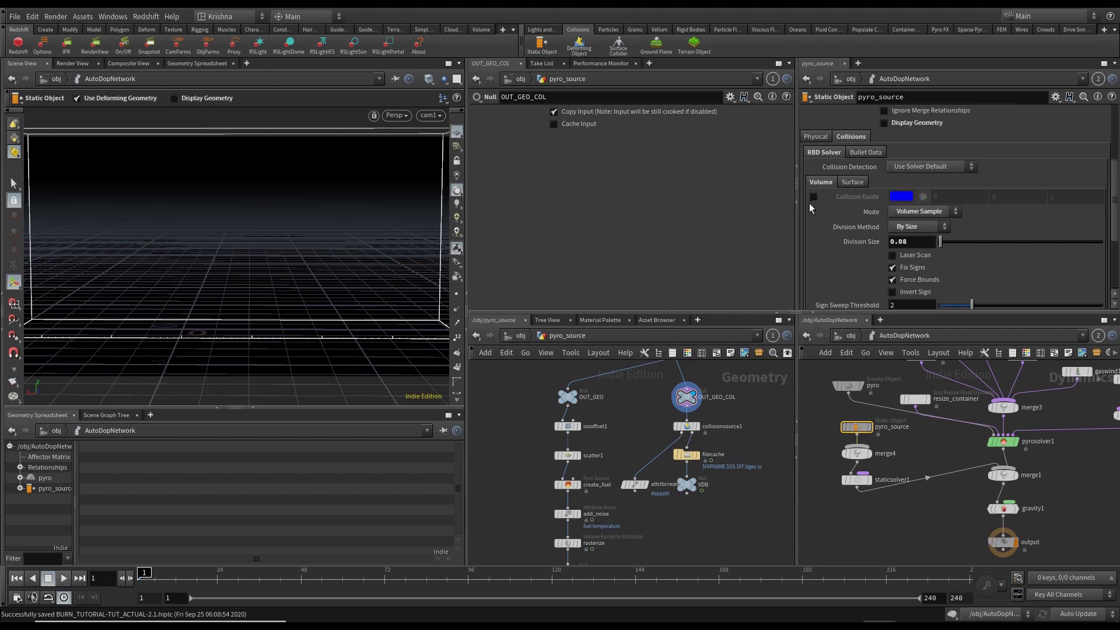
{"action": "left_click", "coordinate": [813, 197]}
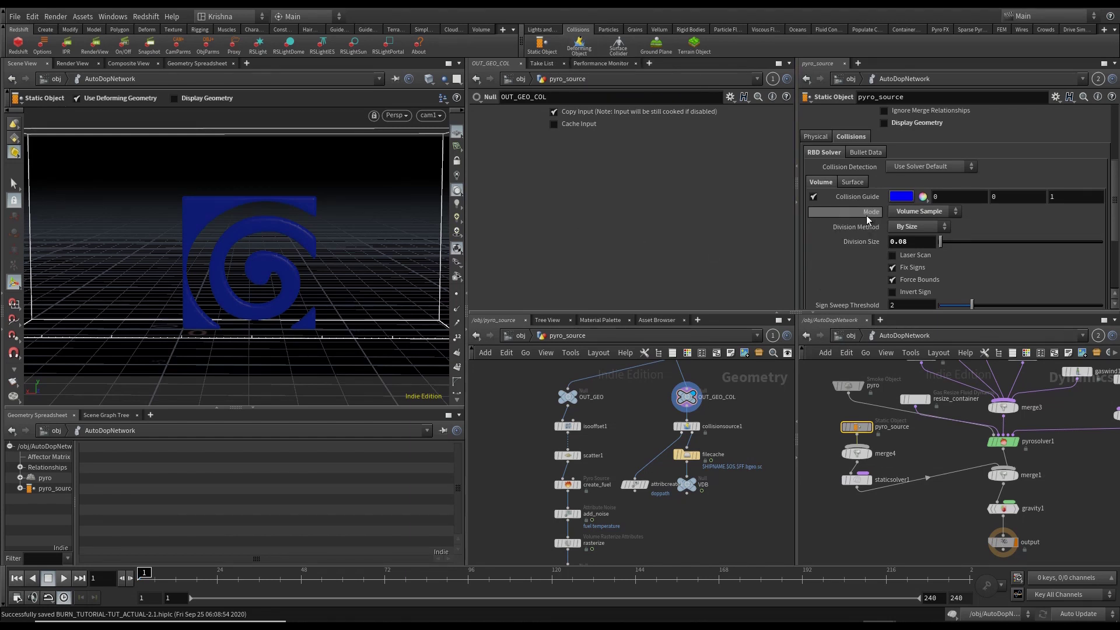
Review the mode options for the static object's collision volume and hide its Collision Guide again.
{"action": "left_click", "coordinate": [929, 215]}
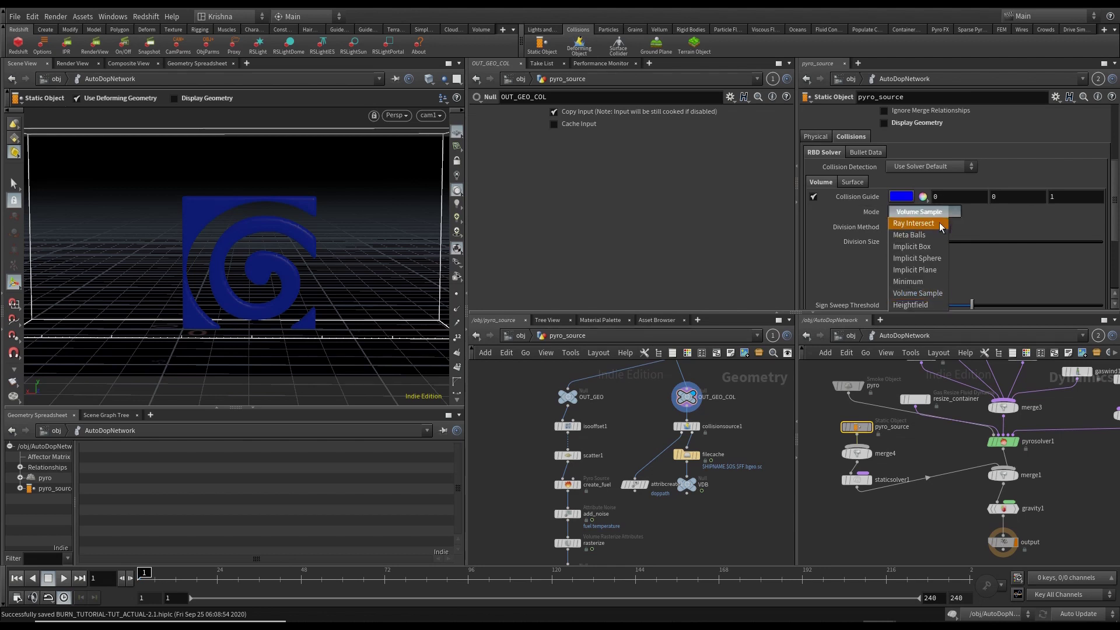
{"action": "left_click", "coordinate": [984, 215]}
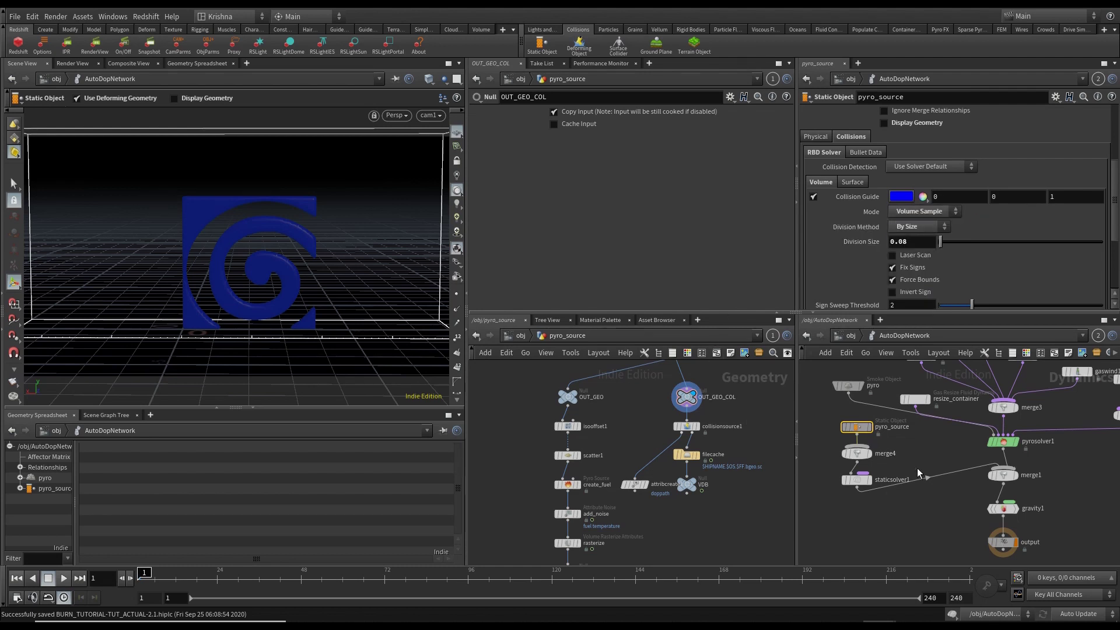
{"action": "left_click", "coordinate": [912, 513]}
{"action": "left_click", "coordinate": [855, 426]}
{"action": "left_click", "coordinate": [961, 542]}
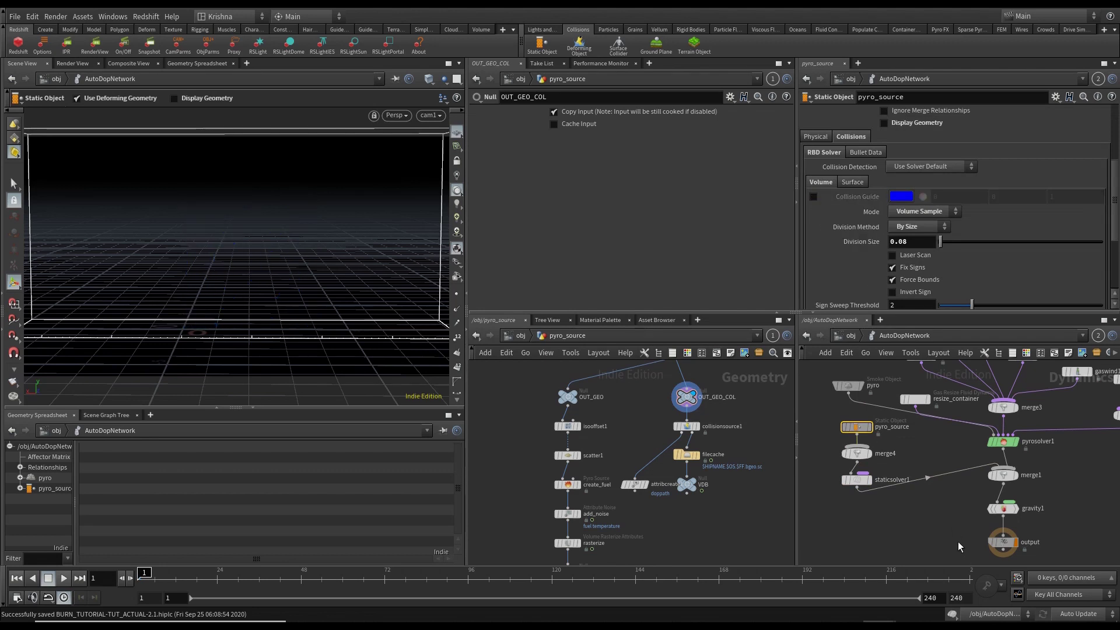
Select the output node and scrub the cached simulation to frame 39 and back to frame 1 to review the fire.
{"action": "left_click", "coordinate": [1002, 542]}
{"action": "scroll", "coordinate": [968, 505], "scroll_direction": "down", "scroll_amount": 3}
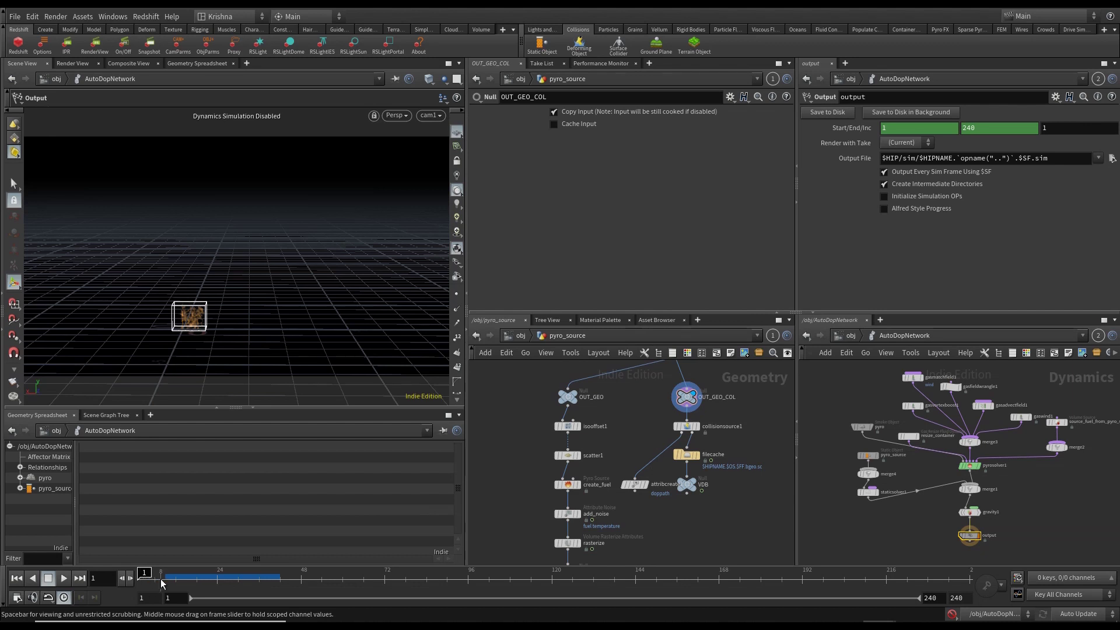
{"action": "left_click_drag", "start_coordinate": [144, 578], "coordinate": [269, 578]}
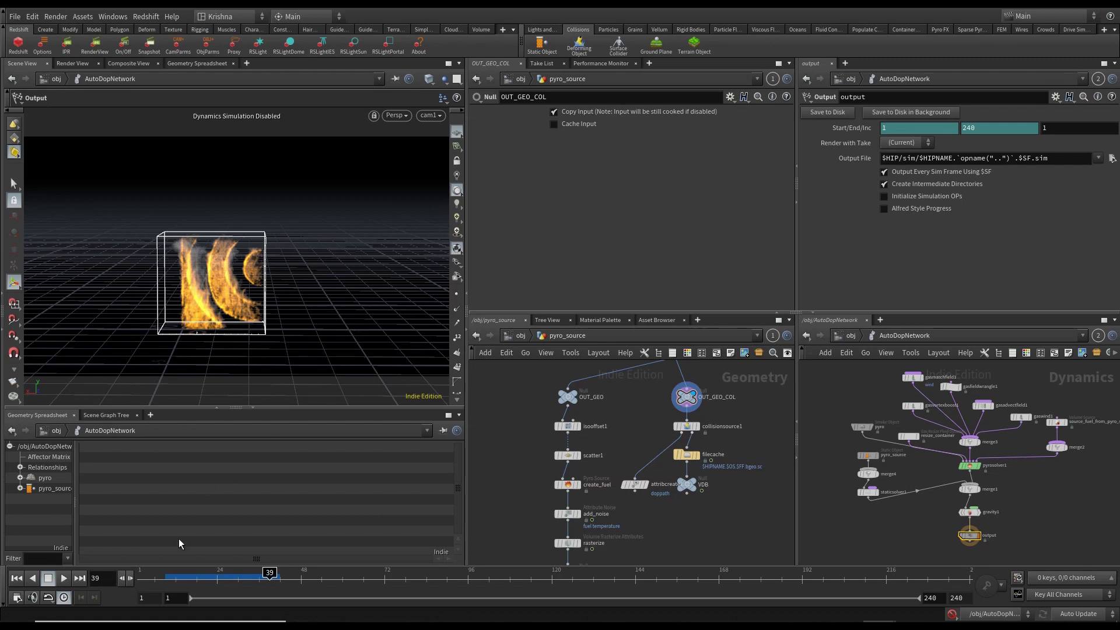
{"action": "left_click", "coordinate": [194, 577]}
{"action": "left_click_drag", "start_coordinate": [194, 576], "coordinate": [144, 576]}
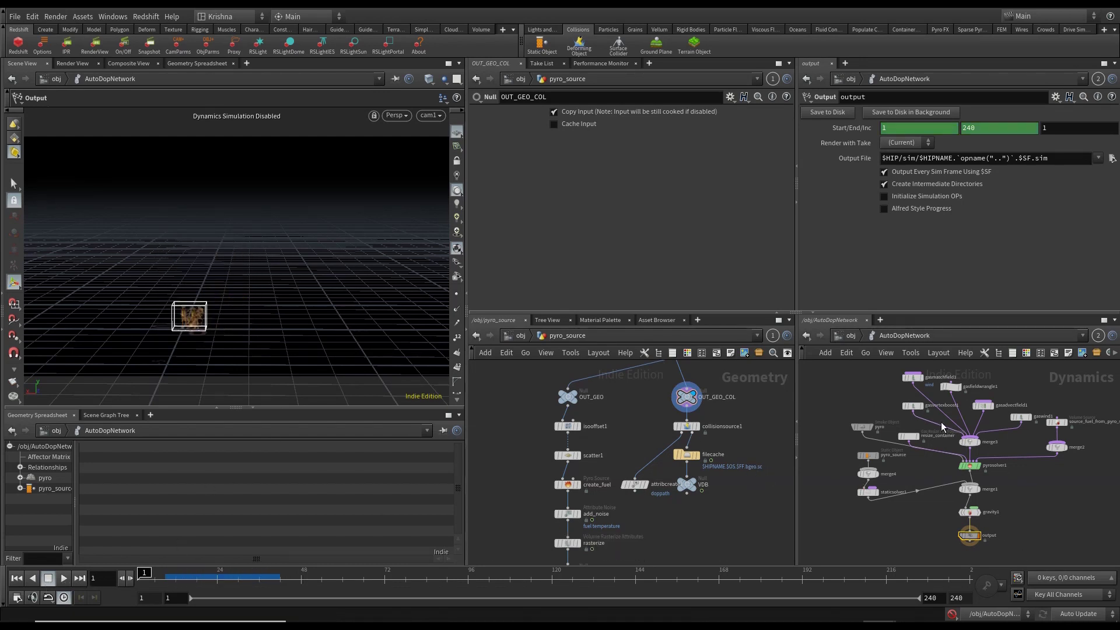
Set the Clamp To Maximum mode in resize_container's Max Bounds to Manual.
{"action": "scroll", "coordinate": [1009, 504], "scroll_direction": "up", "scroll_amount": 2}
{"action": "left_click", "coordinate": [839, 477]}
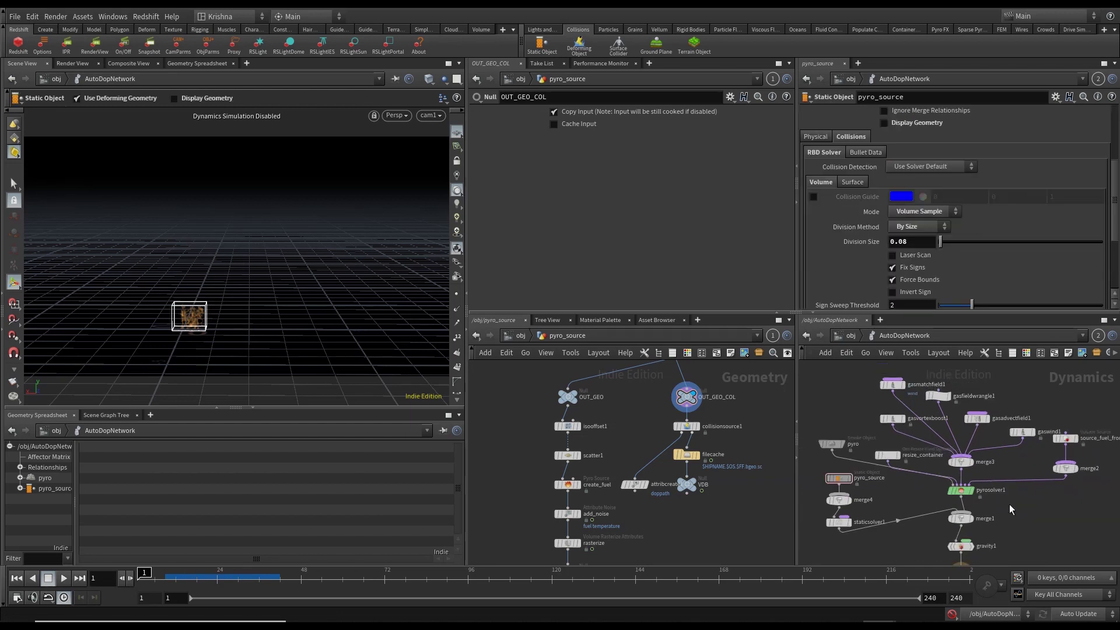
{"action": "left_click_drag", "start_coordinate": [841, 438], "coordinate": [828, 448]}
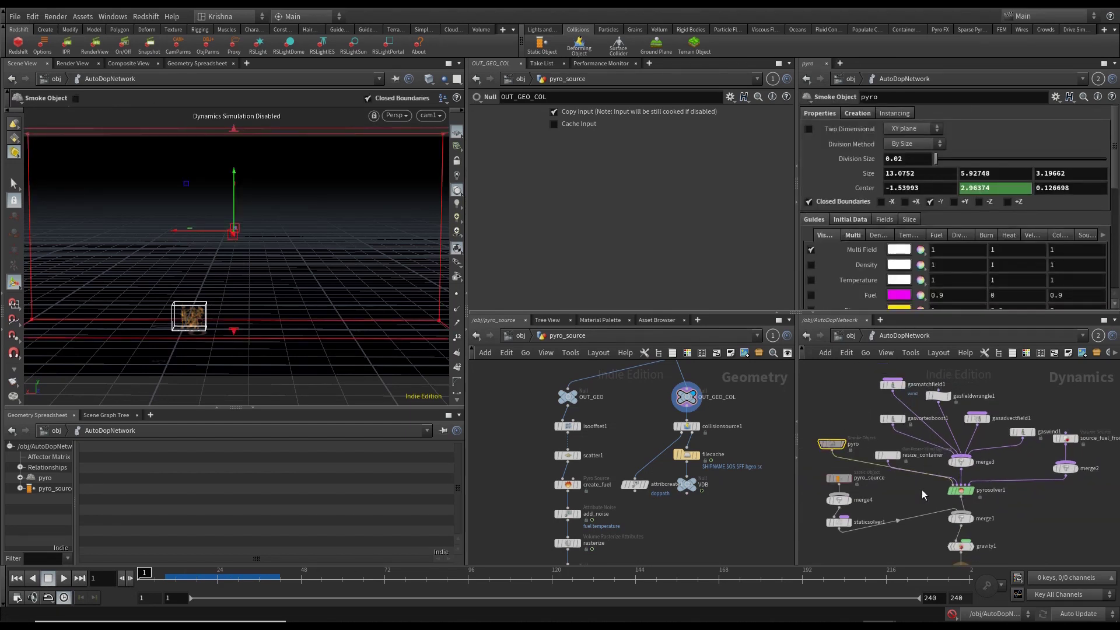
{"action": "left_click_drag", "start_coordinate": [883, 439], "coordinate": [891, 463]}
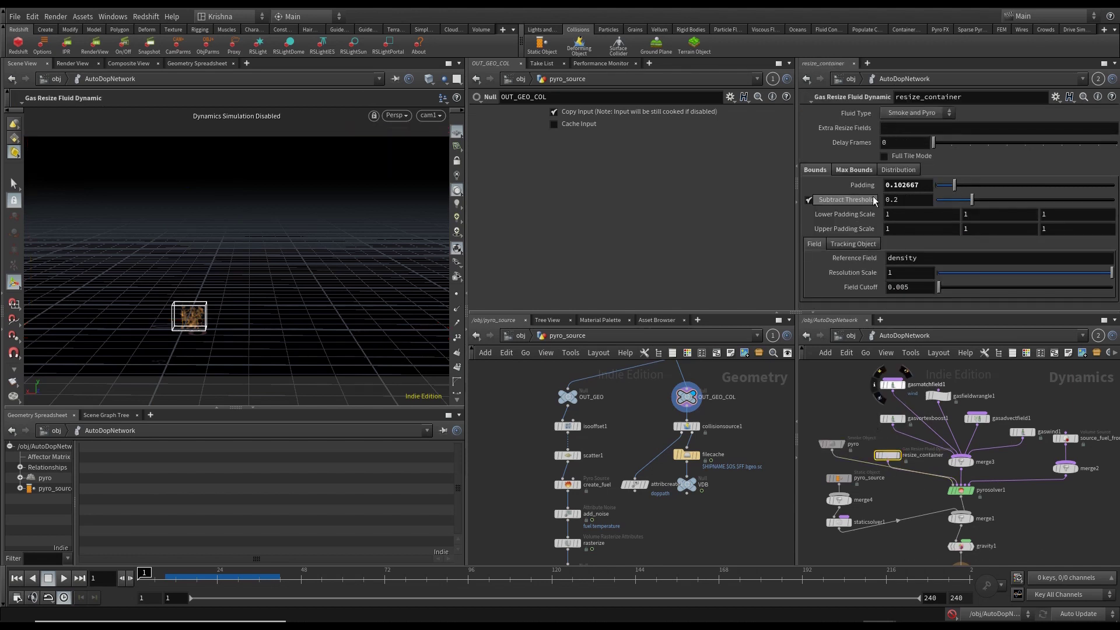
{"action": "left_click", "coordinate": [861, 174]}
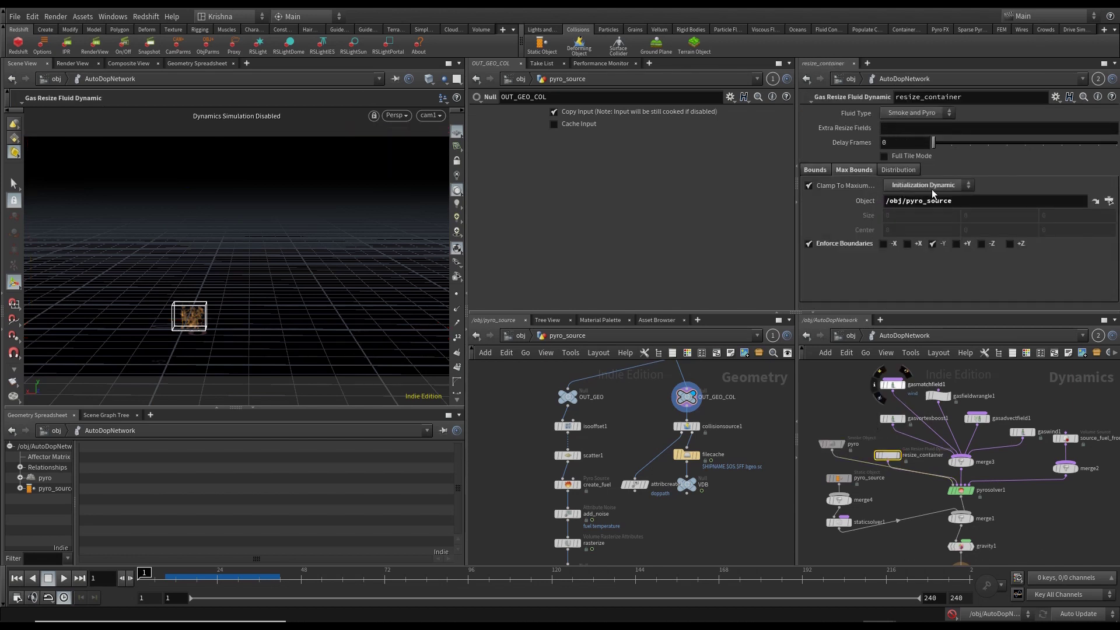
{"action": "left_click", "coordinate": [928, 185]}
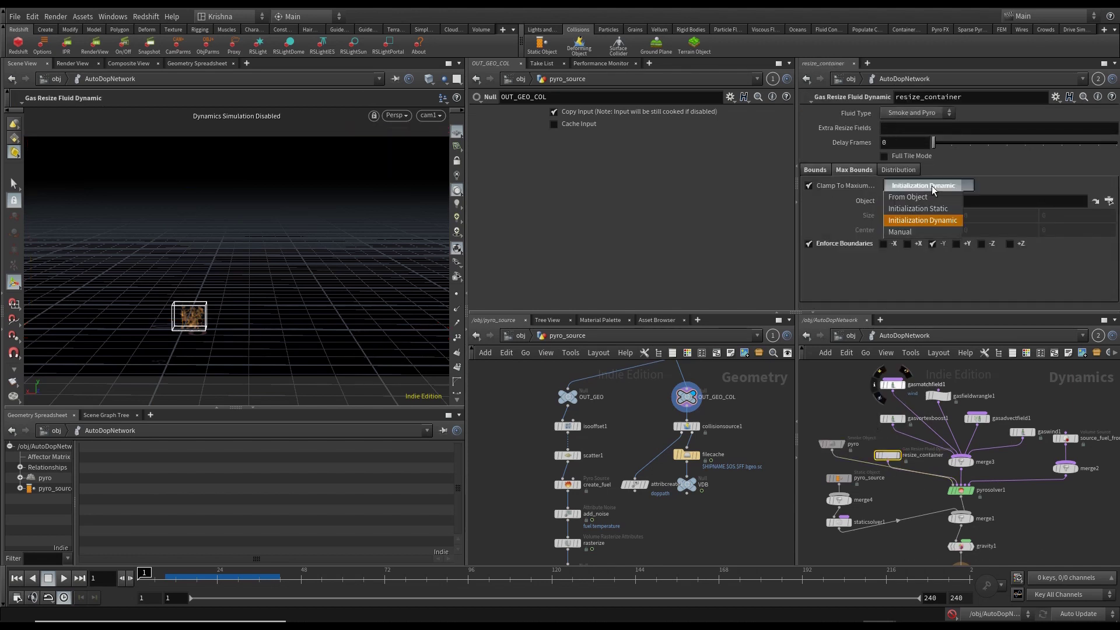
{"action": "left_click", "coordinate": [920, 233]}
Copy the pyro object's Size parameter and paste it as relative references into resize_container's maximum bounds Size.
{"action": "left_click", "coordinate": [836, 446]}
{"action": "right_click", "coordinate": [865, 175]}
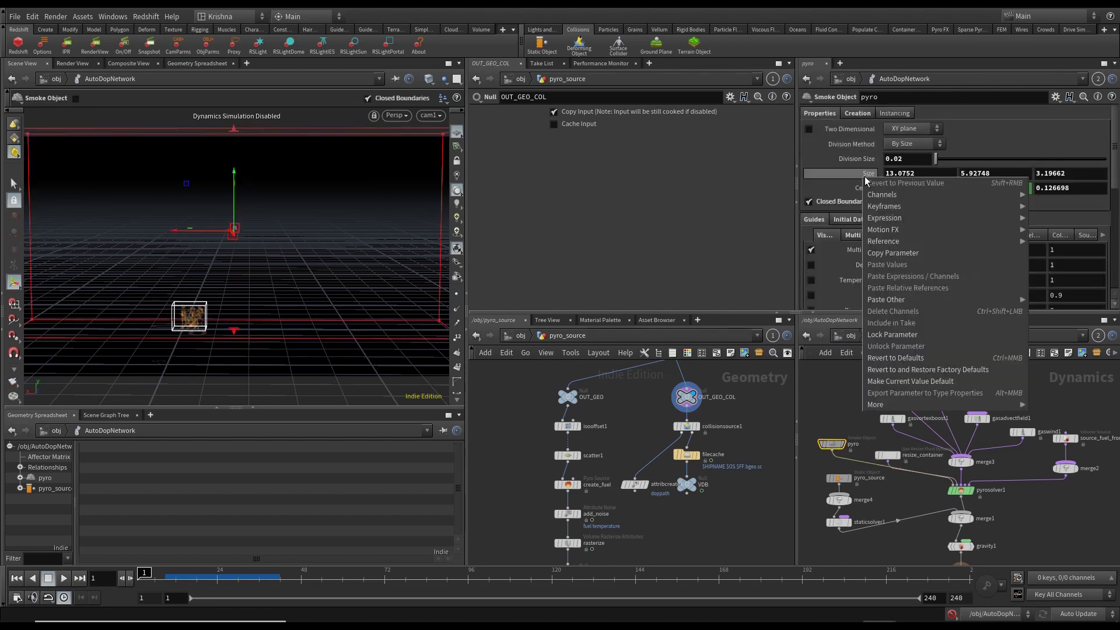
{"action": "left_click", "coordinate": [893, 253]}
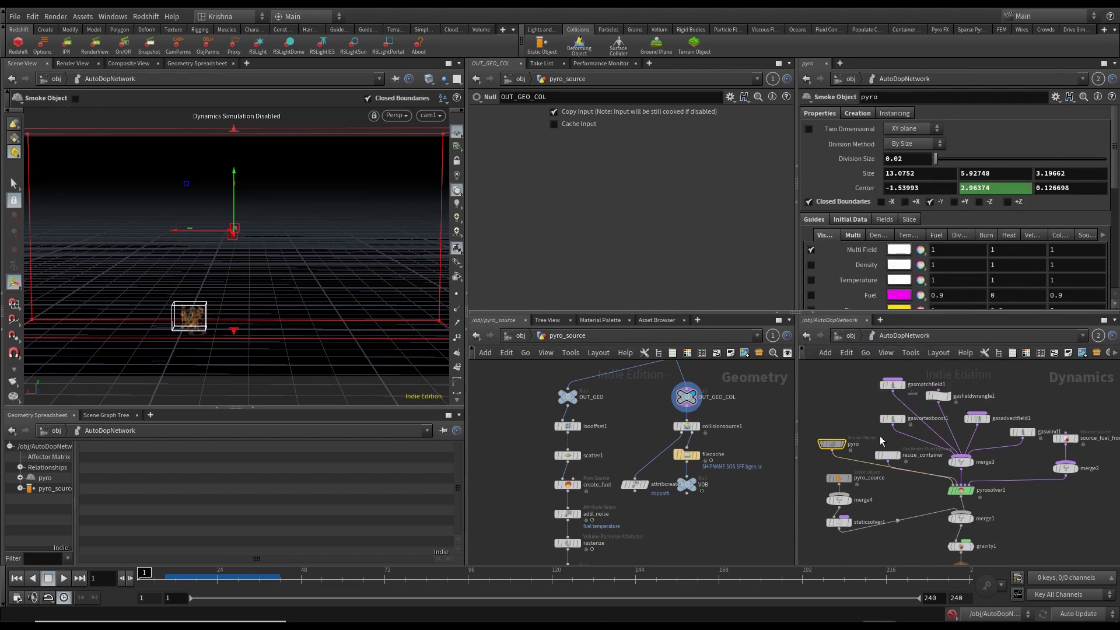
{"action": "left_click", "coordinate": [889, 454]}
{"action": "right_click", "coordinate": [859, 213]}
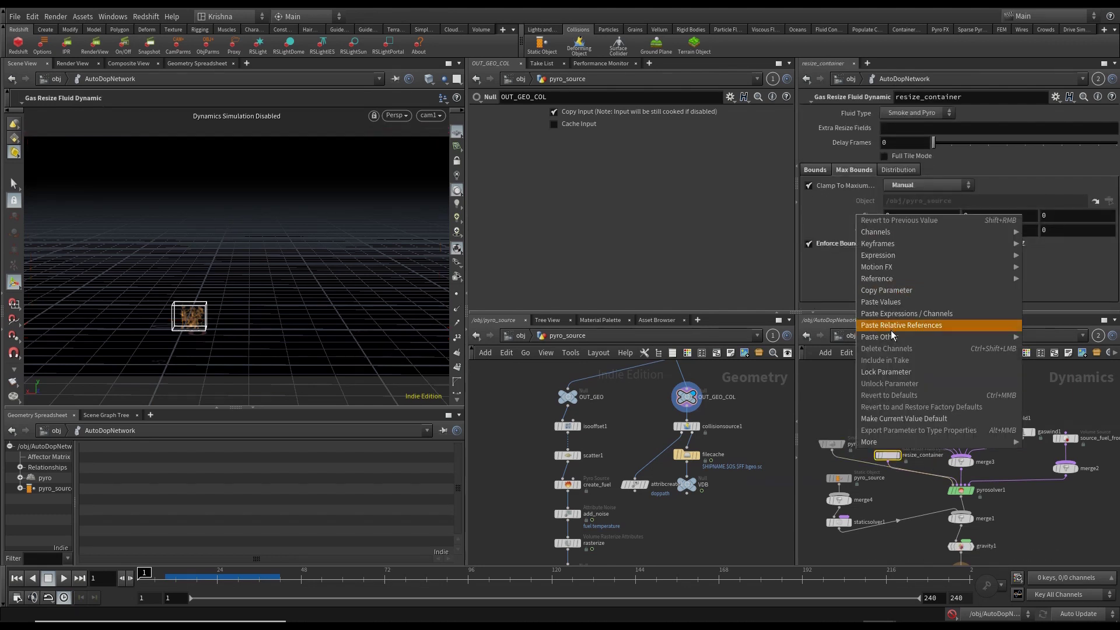
{"action": "left_click", "coordinate": [891, 327]}
{"action": "left_click", "coordinate": [840, 215]}
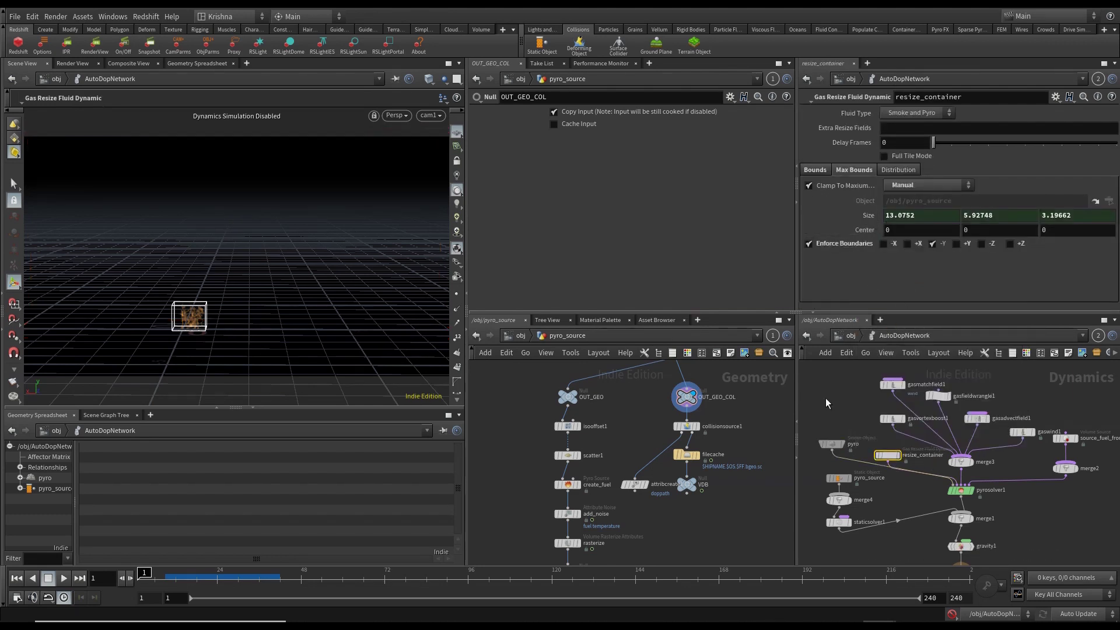
Link resize_container's maximum bounds Center to the pyro object's Center with relative references.
{"action": "left_click", "coordinate": [832, 443]}
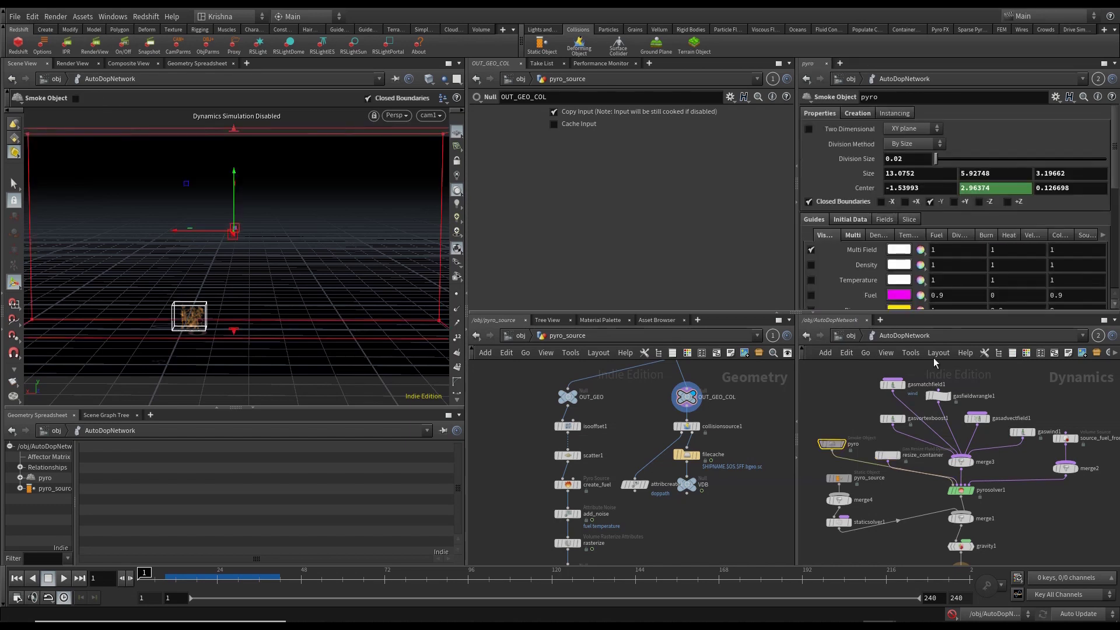
{"action": "right_click", "coordinate": [868, 188]}
{"action": "left_click", "coordinate": [905, 264]}
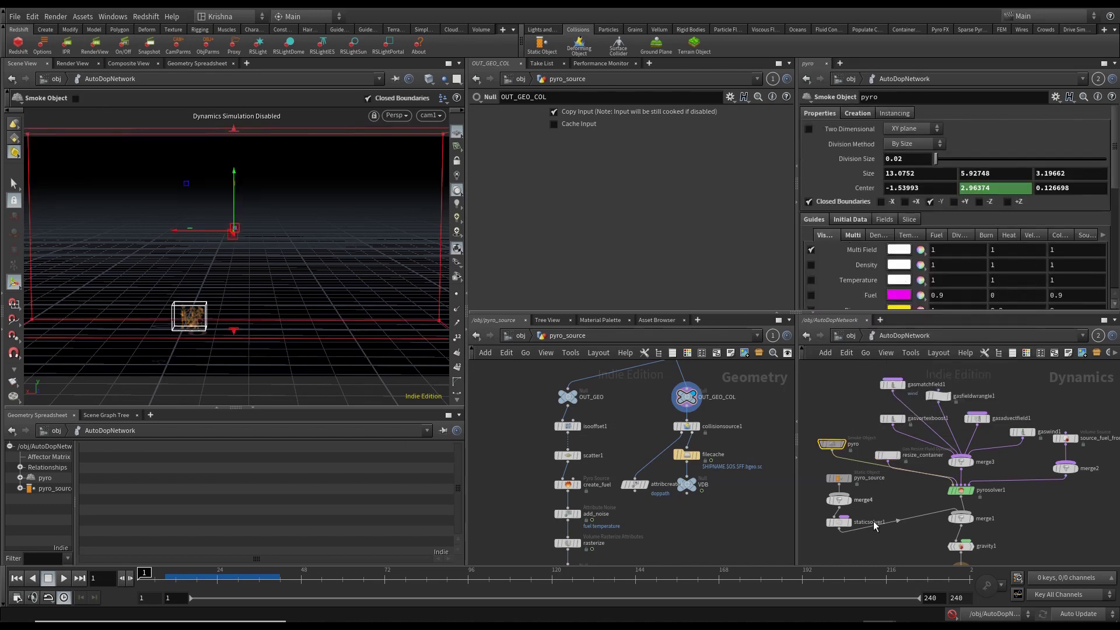
{"action": "left_click", "coordinate": [887, 454]}
{"action": "right_click", "coordinate": [863, 230]}
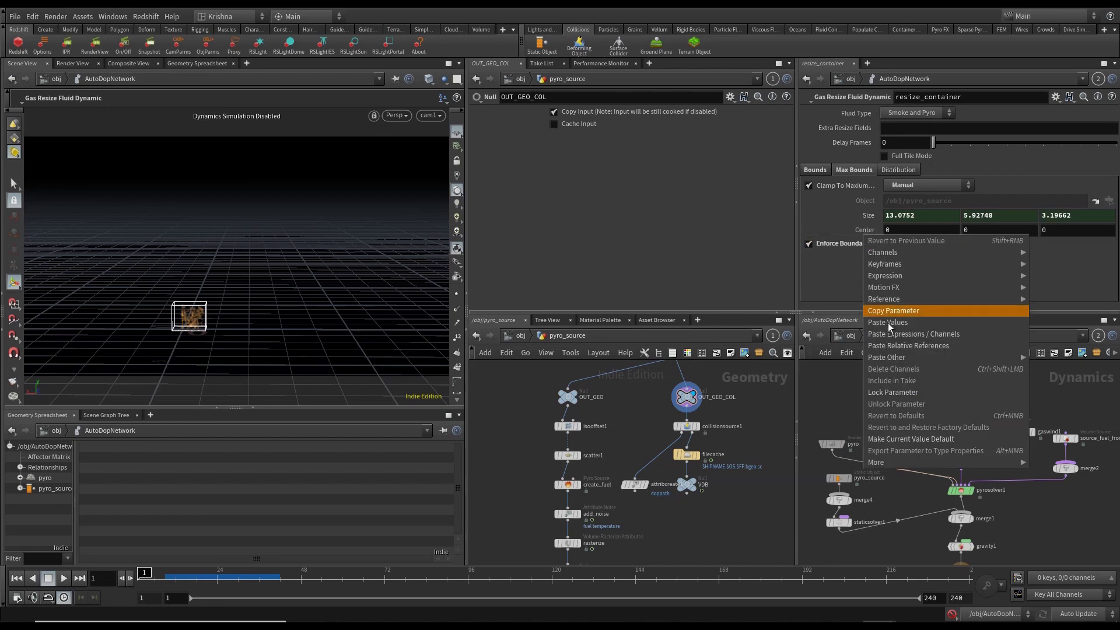
{"action": "left_click", "coordinate": [893, 357]}
{"action": "left_click", "coordinate": [865, 230]}
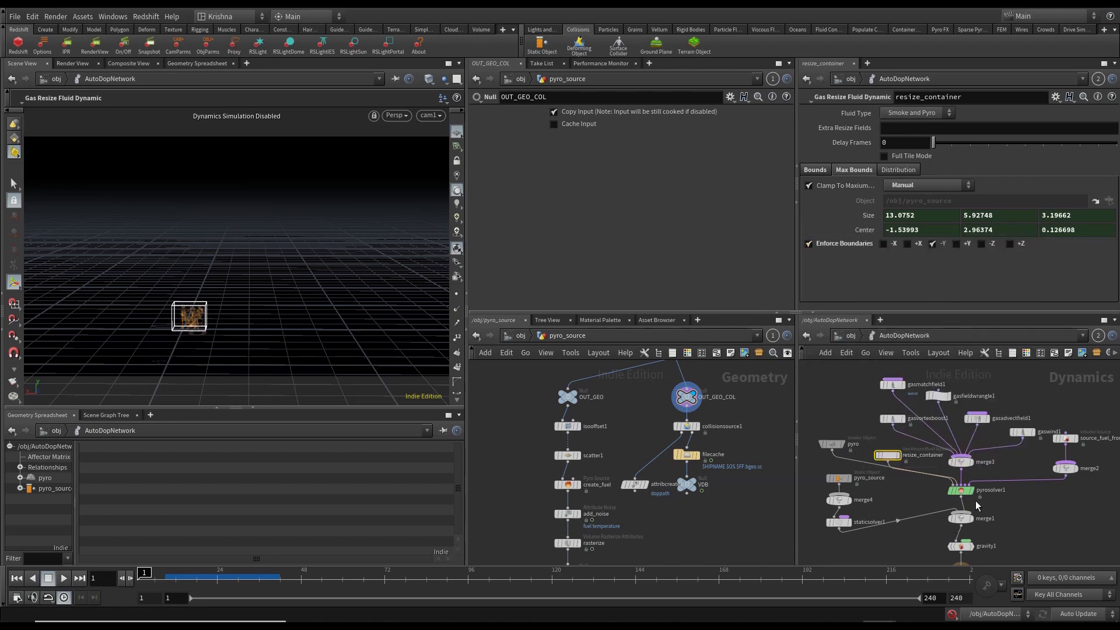
Set the bounds Padding of resize_container to 0.2.
{"action": "left_click", "coordinate": [823, 172]}
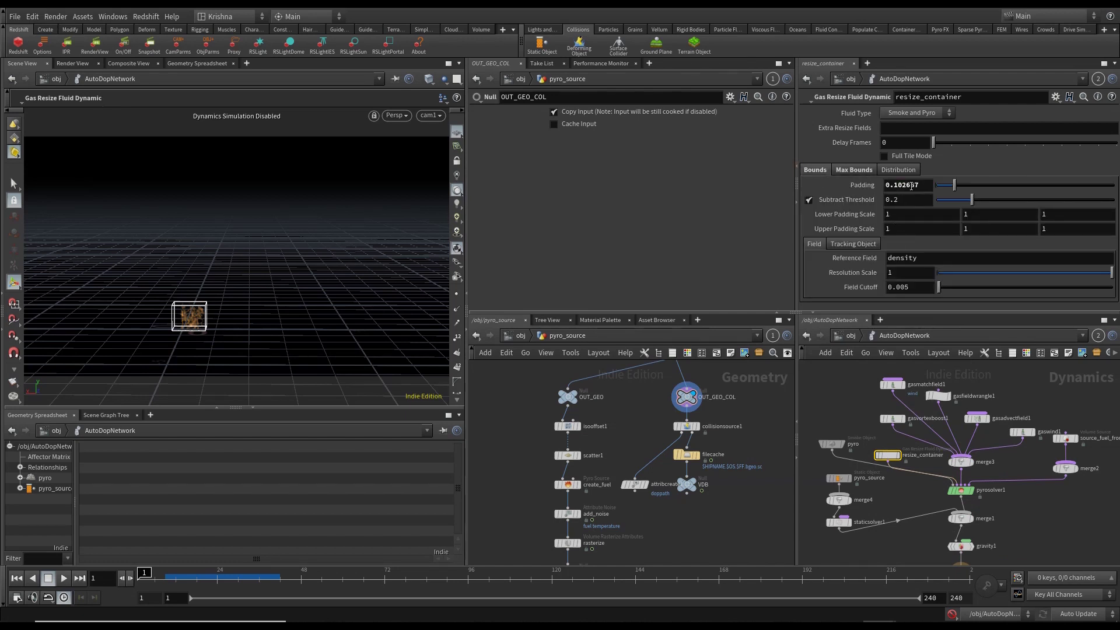
{"action": "left_click_drag", "start_coordinate": [891, 186], "coordinate": [931, 185]}
{"action": "type", "text": "2"}
{"action": "key", "text": "Return"}
{"action": "scroll", "coordinate": [1028, 474], "scroll_direction": "right", "scroll_amount": 2}
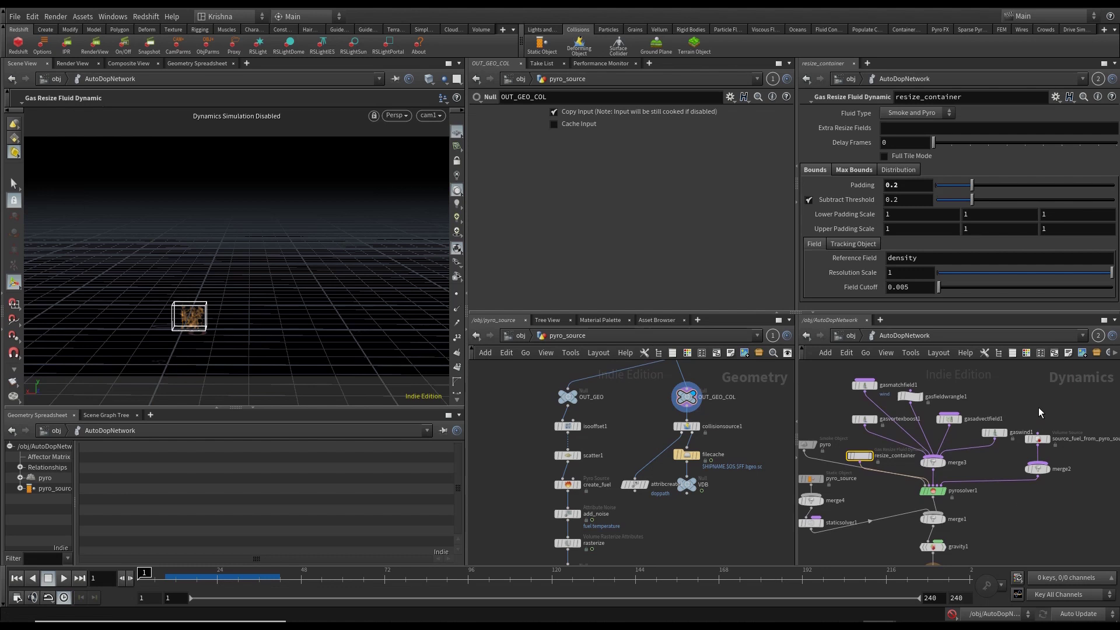
Set gaswind1's Wind Direction to -0.5, 0.1, 0.1.
{"action": "left_click", "coordinate": [994, 433]}
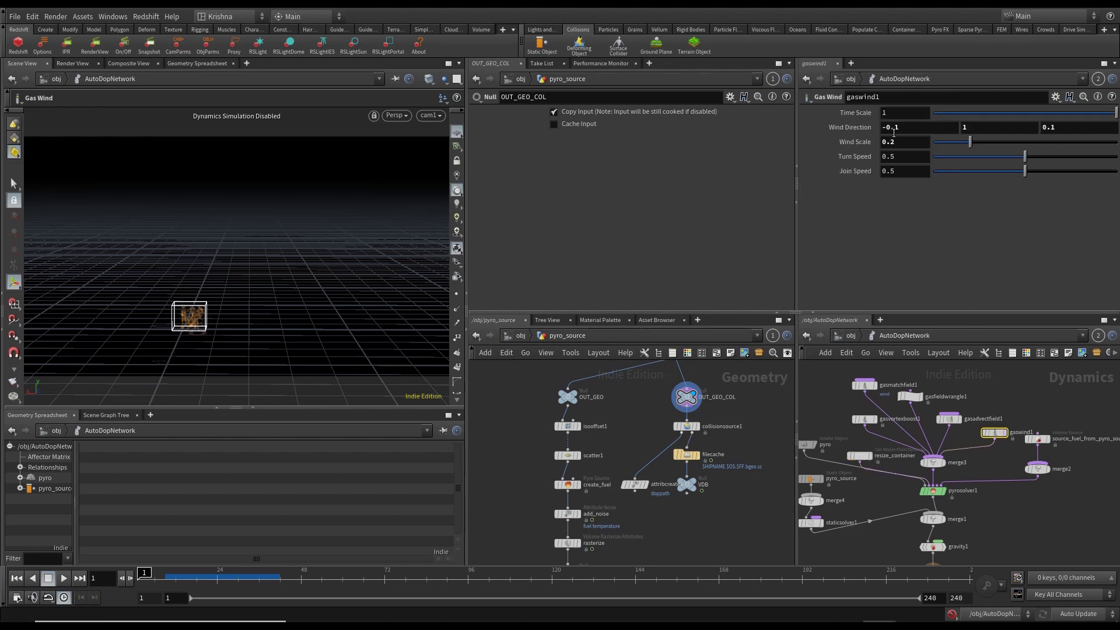
{"action": "left_click", "coordinate": [920, 127]}
{"action": "type", "text": "-0"}
{"action": "key", "text": "Tab"}
{"action": "type", "text": "0.1"}
{"action": "key", "text": "Tab"}
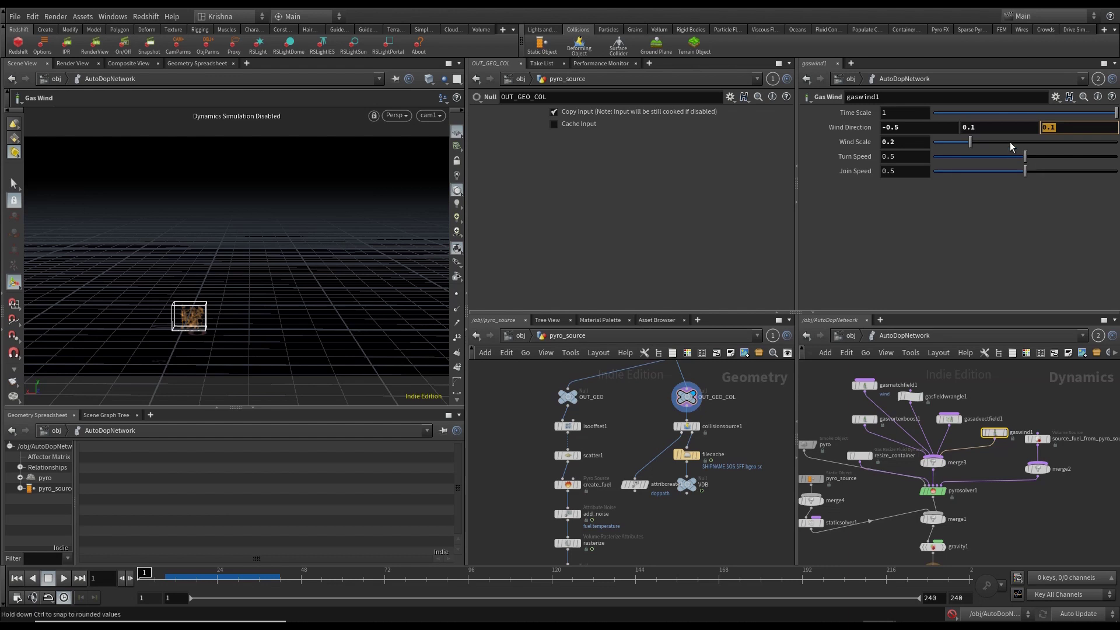
Set the Wind Scale of gaswind1 to 0.5.
{"action": "left_click", "coordinate": [984, 225]}
{"action": "key", "text": "Return"}
{"action": "type", "text": "0.5"}
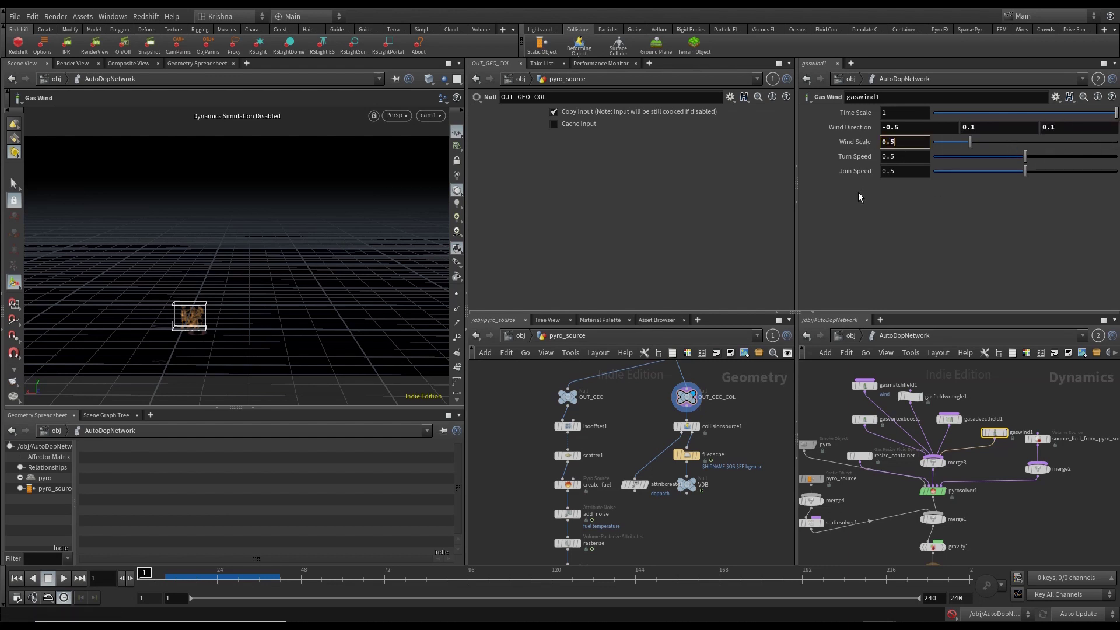
{"action": "key", "text": "Return"}
Preview the fire simulation from the output node by scrubbing the timeline, return to frame 1 and restore the cam1 view.
{"action": "scroll", "coordinate": [995, 503], "scroll_direction": "down", "scroll_amount": 2}
{"action": "key", "text": "Tab"}
{"action": "left_click", "coordinate": [954, 529]}
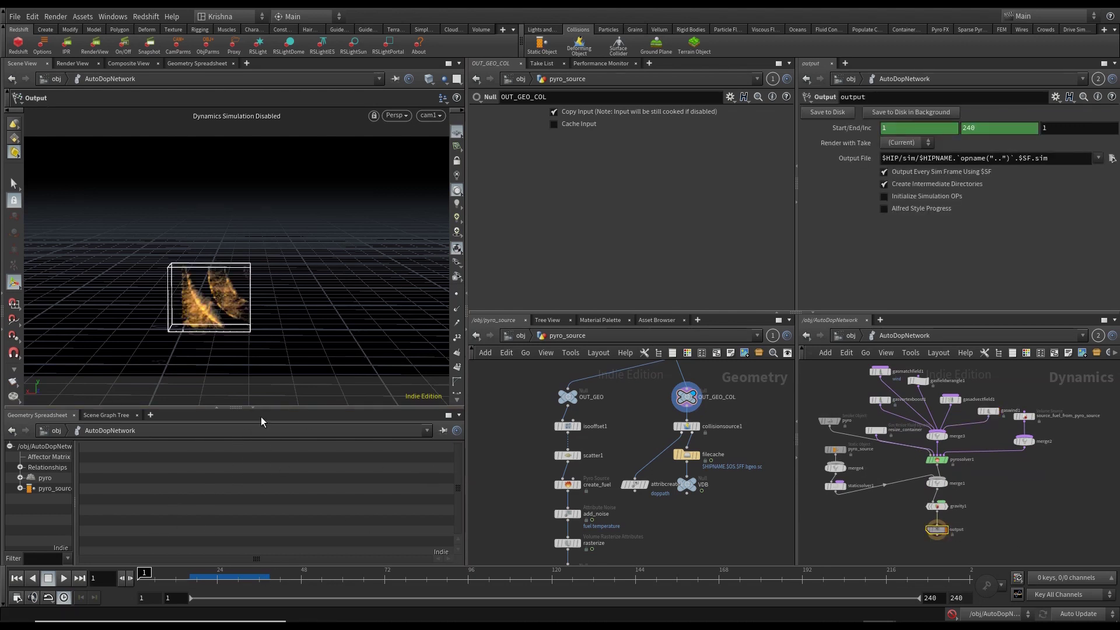
{"action": "left_click_drag", "start_coordinate": [158, 578], "coordinate": [249, 579]}
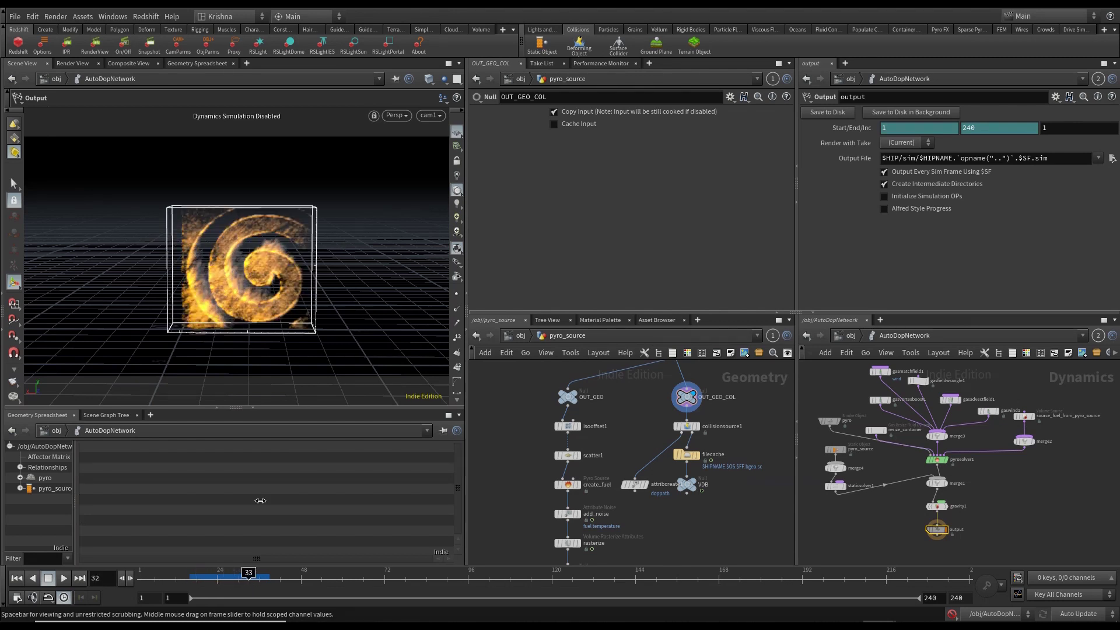
{"action": "key", "text": "Escape"}
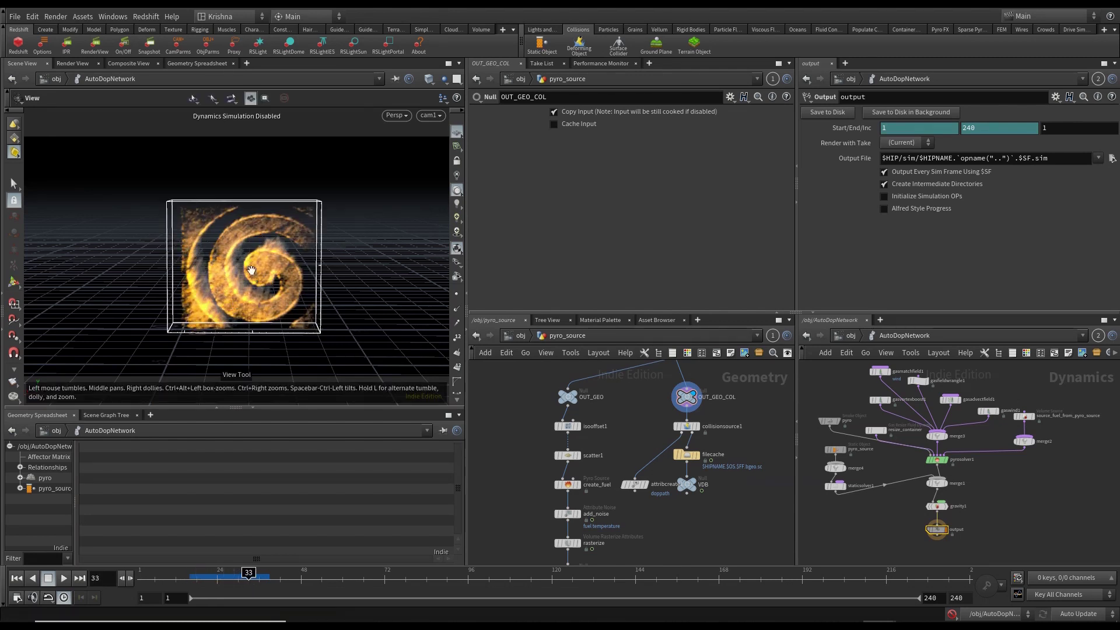
{"action": "scroll", "coordinate": [251, 273], "scroll_direction": "up", "scroll_amount": 3}
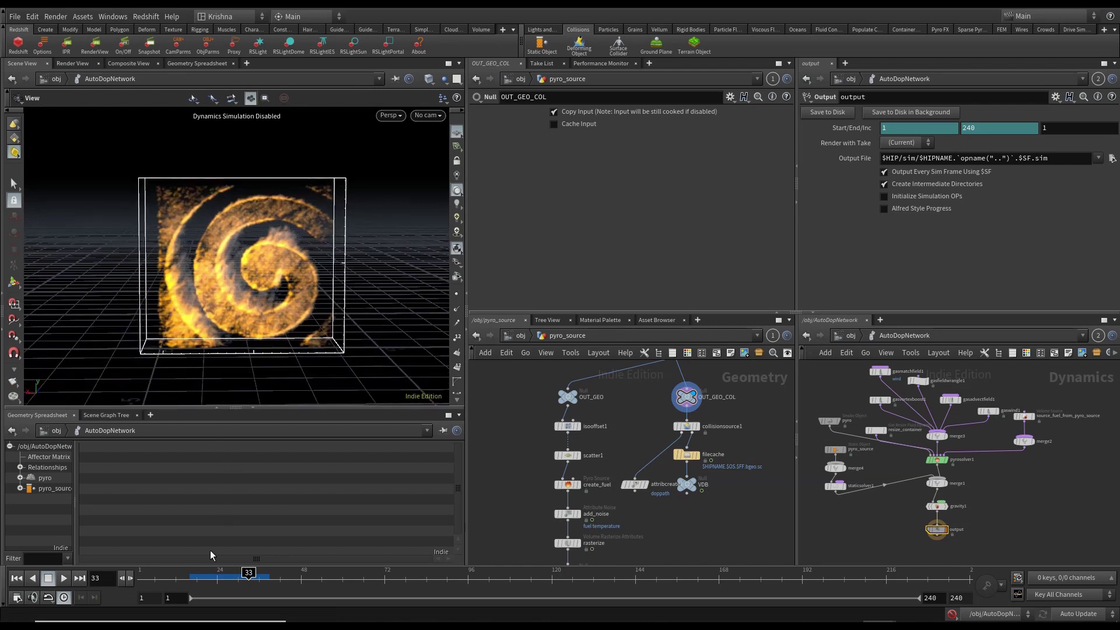
{"action": "left_click_drag", "start_coordinate": [185, 578], "coordinate": [280, 579]}
{"action": "left_click", "coordinate": [17, 578]}
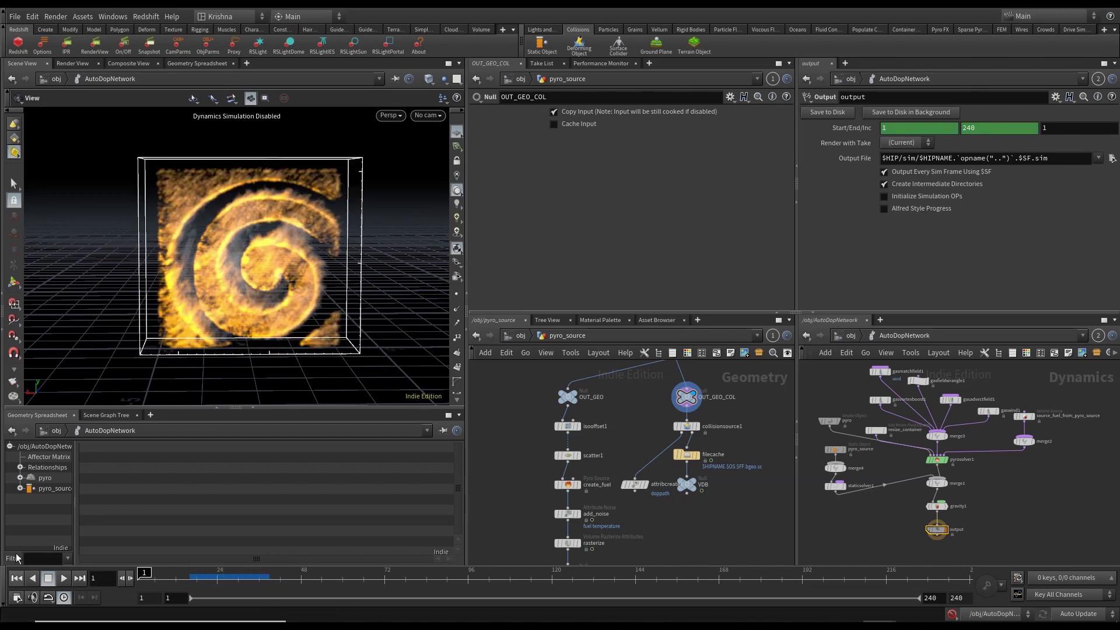
{"action": "left_click", "coordinate": [422, 115]}
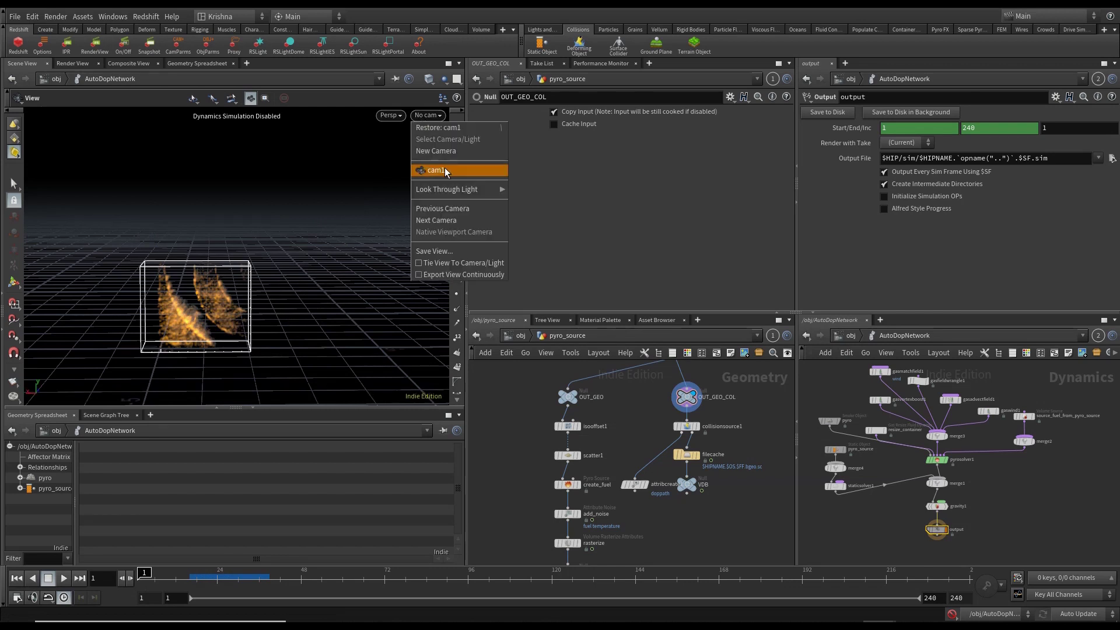
{"action": "left_click", "coordinate": [445, 169]}
Show the whole AutoDopNetwork in the geometry network pane, select gaswind1 and save the scene.
{"action": "scroll", "coordinate": [896, 456], "scroll_direction": "down", "scroll_amount": 2}
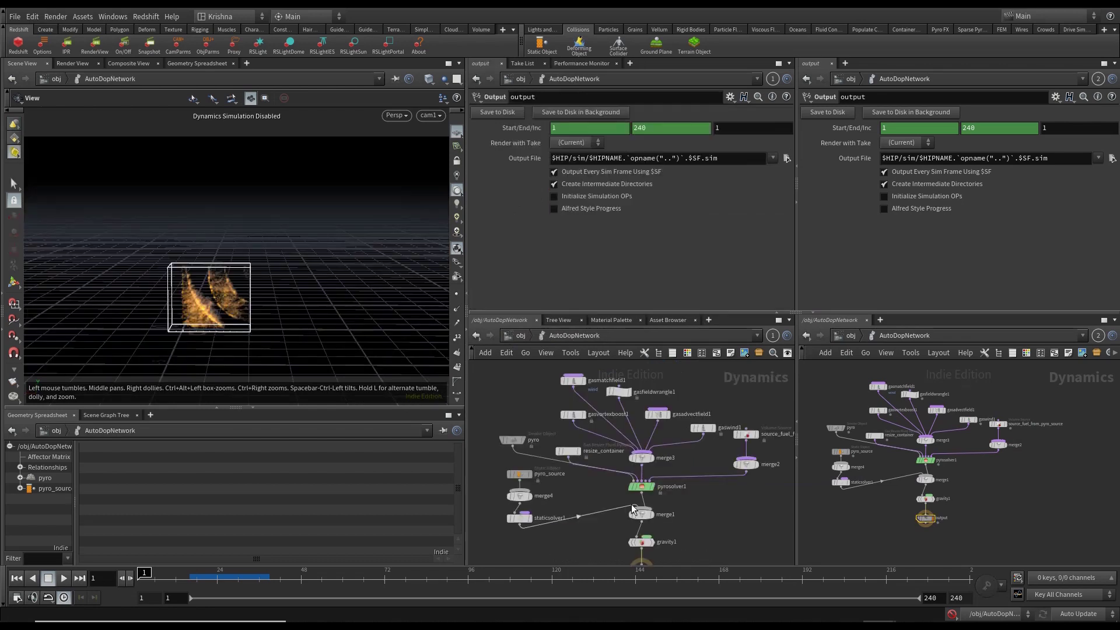
{"action": "key", "text": "h"}
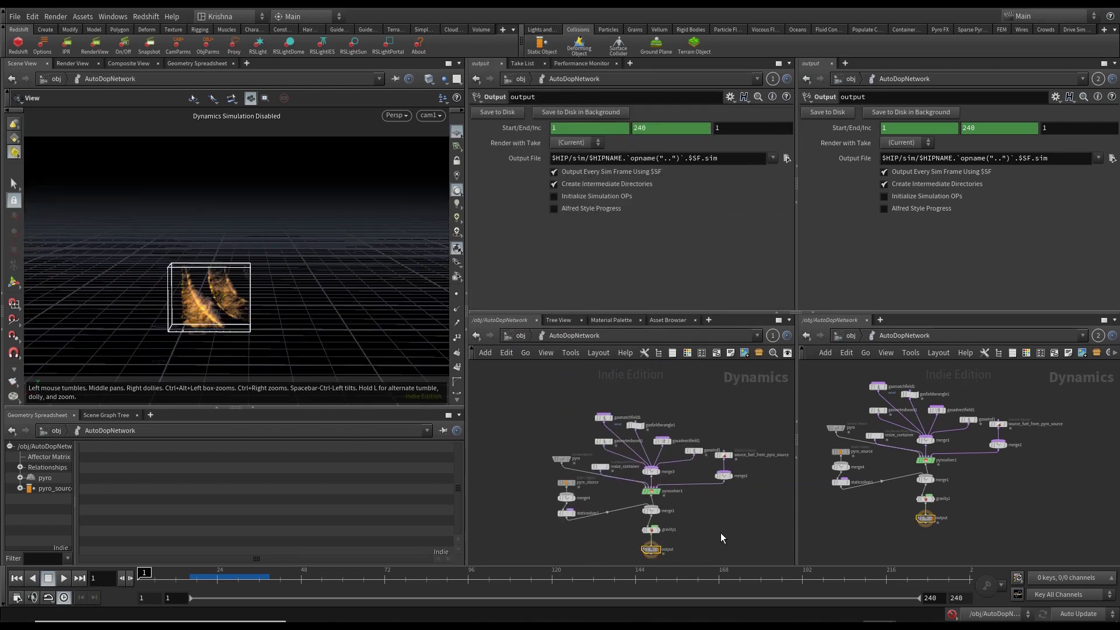
{"action": "left_click", "coordinate": [965, 450]}
{"action": "key", "text": "ctrl+s"}
{"action": "scroll", "coordinate": [658, 422], "scroll_direction": "up", "scroll_amount": 3}
{"action": "scroll", "coordinate": [654, 484], "scroll_direction": "down", "scroll_amount": 3}
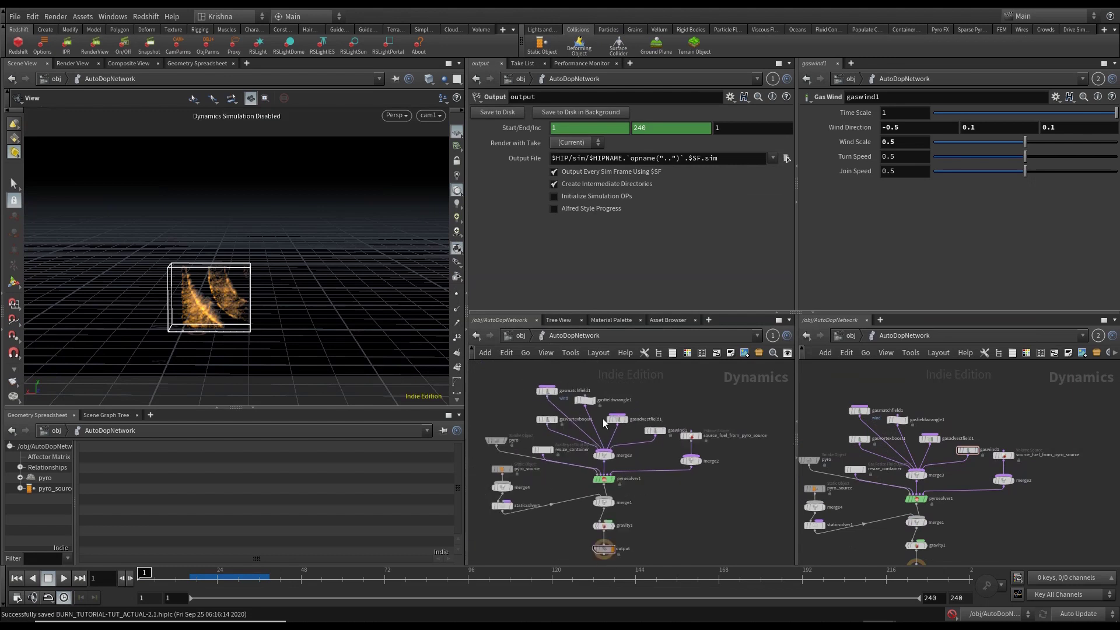
Move merge3 and the gas nodes feeding it upward to make room above pyrosolver1.
{"action": "left_click_drag", "start_coordinate": [528, 371], "coordinate": [653, 401]}
{"action": "left_click_drag", "start_coordinate": [604, 455], "coordinate": [600, 436]}
{"action": "left_click", "coordinate": [707, 413]}
{"action": "middle_click_drag", "start_coordinate": [706, 413], "coordinate": [663, 425]}
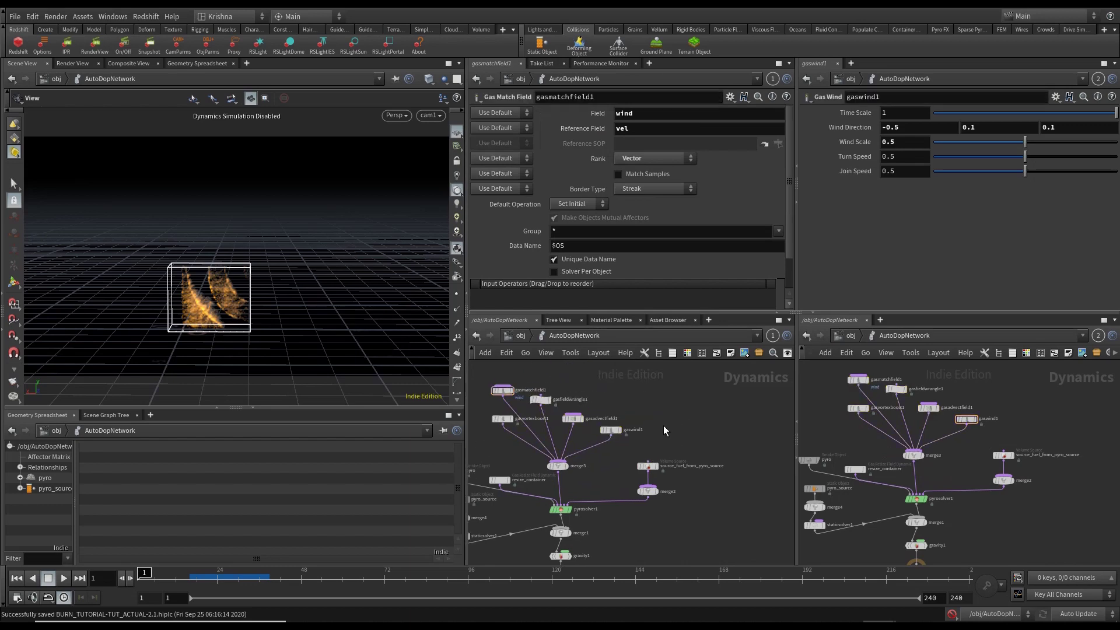
Add a second Gas Wind node in free space beside gaswind1.
{"action": "key", "text": "Tab"}
{"action": "type", "text": "as"}
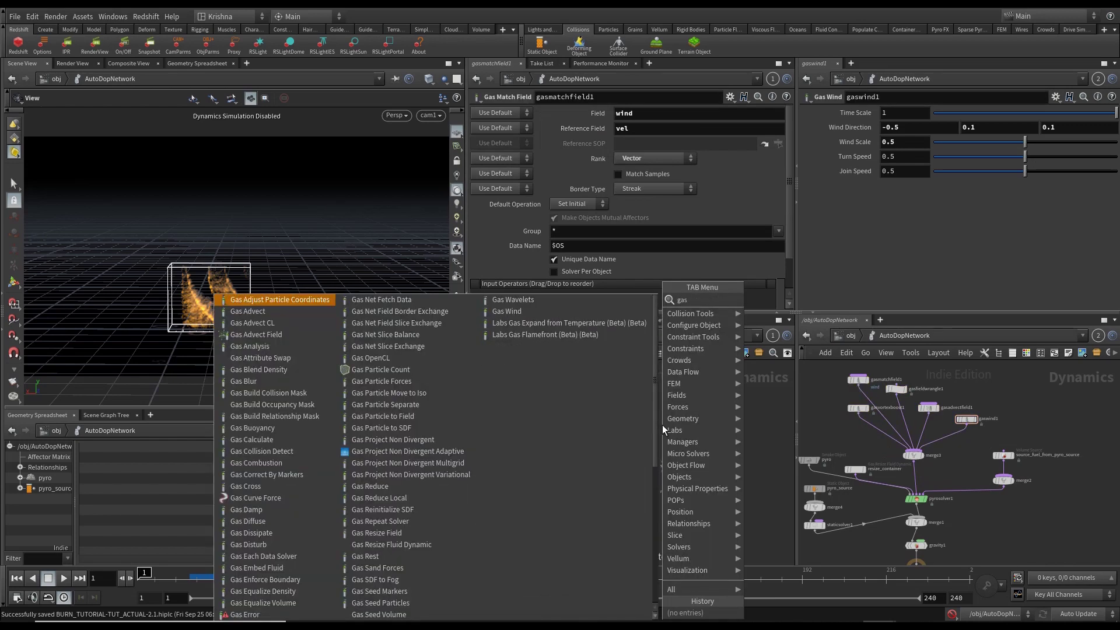
{"action": "key", "text": "Return"}
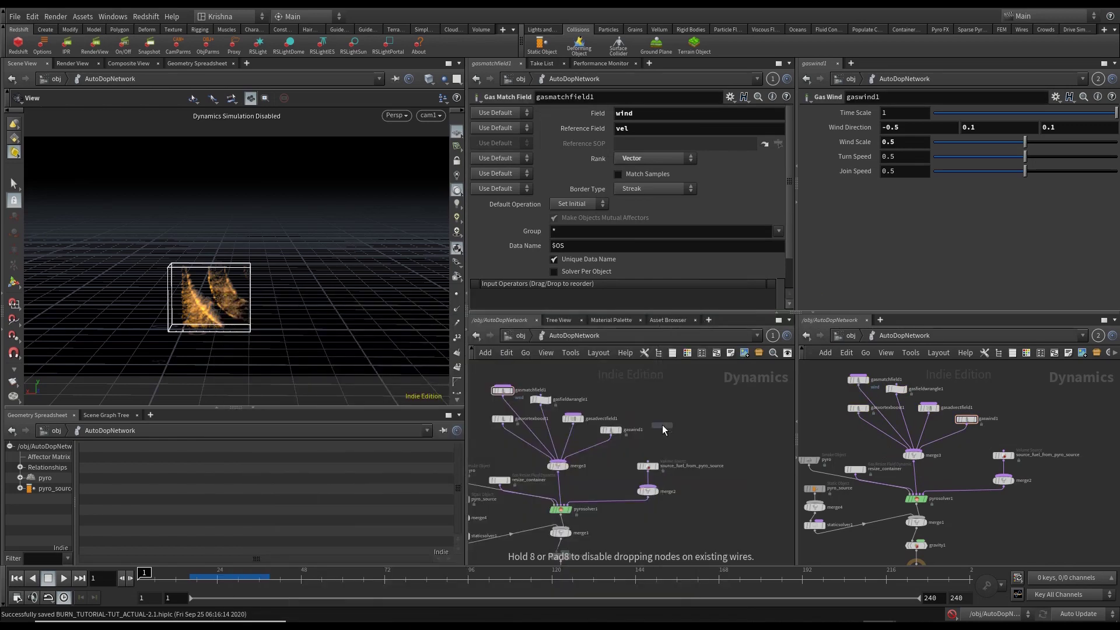
{"action": "left_click", "coordinate": [666, 404]}
{"action": "scroll", "coordinate": [612, 432], "scroll_direction": "up", "scroll_amount": 3}
Set the new gaswind2 node's Wind Direction to -4 in X and 1 in Y.
{"action": "left_click", "coordinate": [612, 431]}
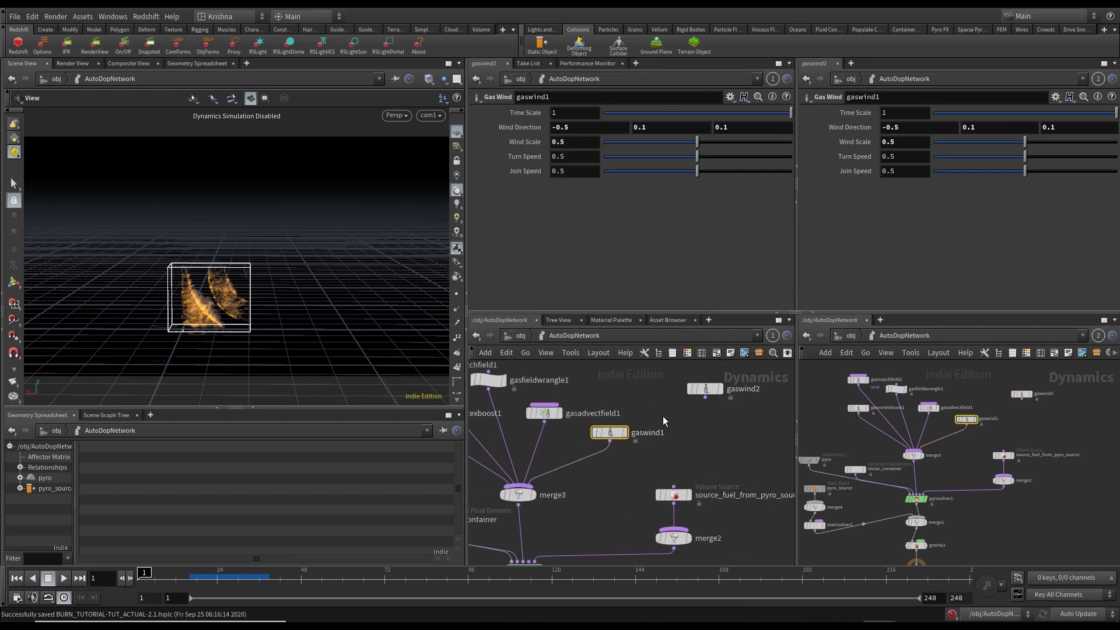
{"action": "left_click", "coordinate": [706, 388]}
{"action": "double_click", "coordinate": [571, 130]}
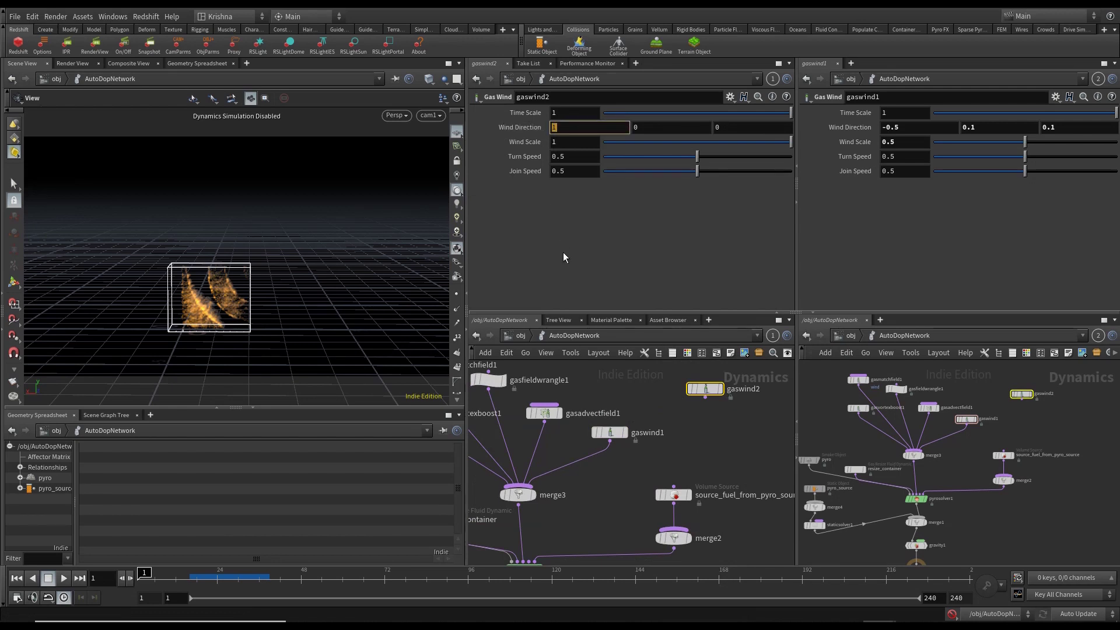
{"action": "type", "text": "-4"}
{"action": "key", "text": "Return"}
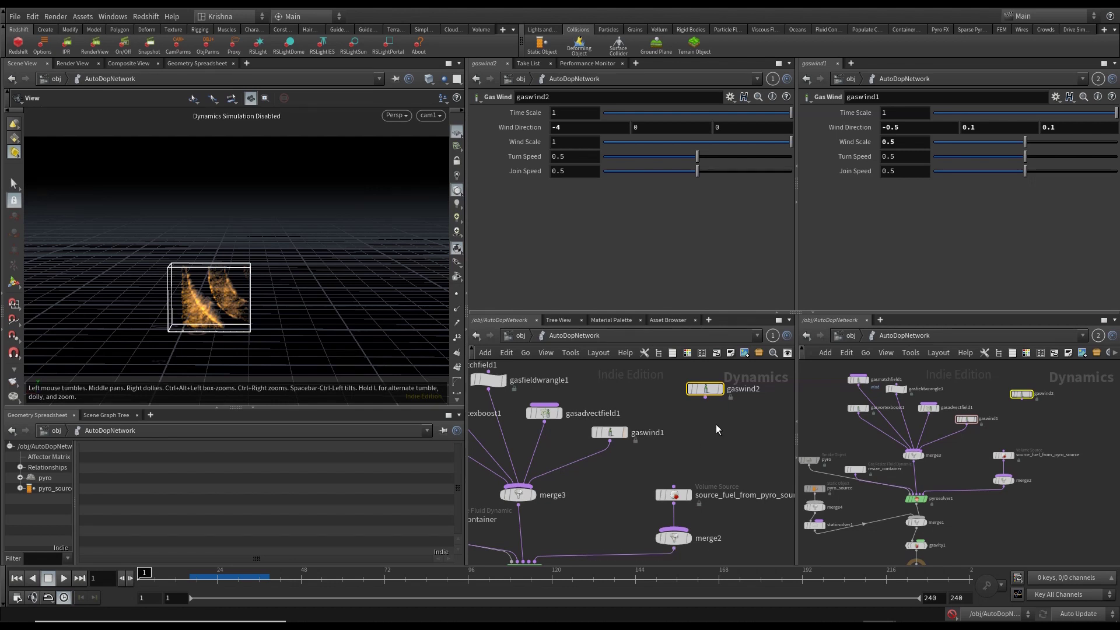
{"action": "left_click", "coordinate": [647, 127]}
{"action": "type", "text": "1"}
{"action": "key", "text": "Return"}
Add a Gas Turbulence node next to gaswind2.
{"action": "middle_click_drag", "start_coordinate": [721, 437], "coordinate": [629, 427]}
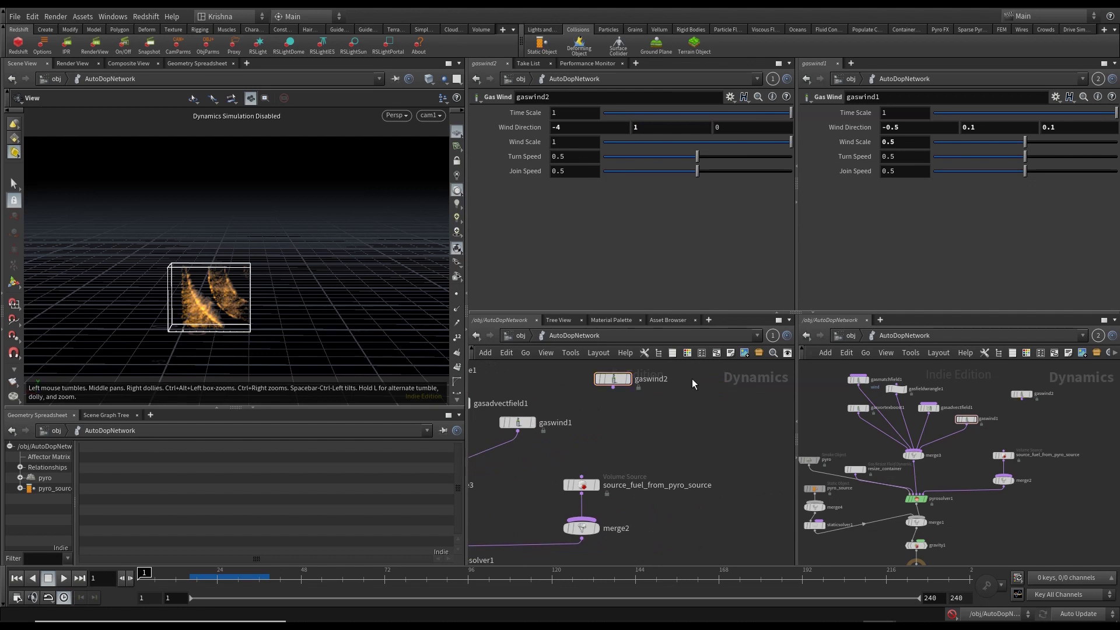
{"action": "key", "text": "Tab"}
{"action": "type", "text": "gas tur"}
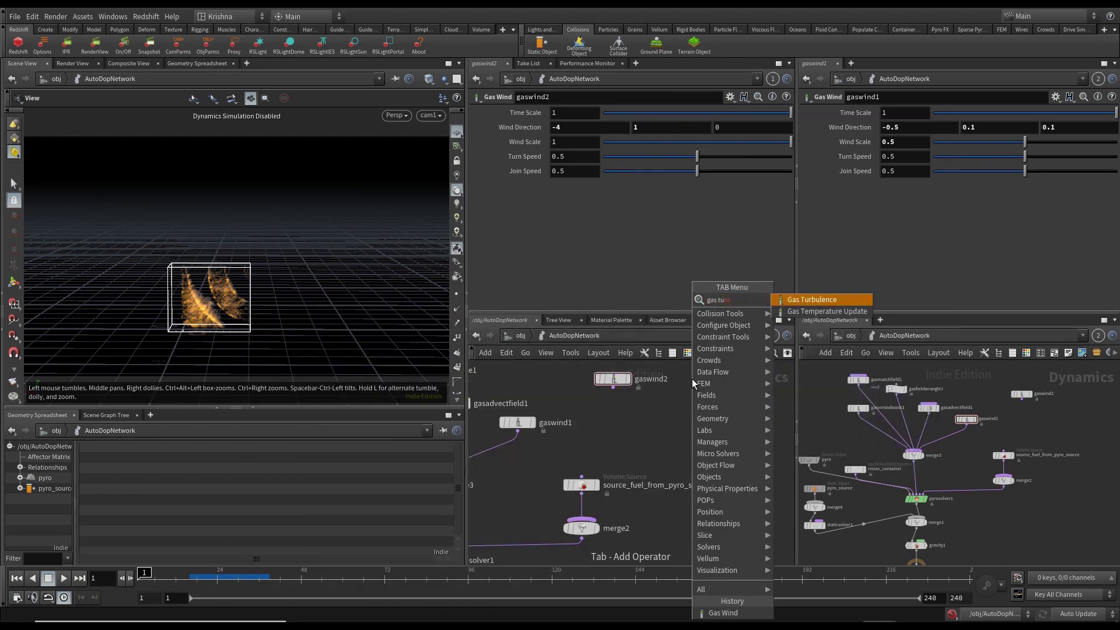
{"action": "key", "text": "Return"}
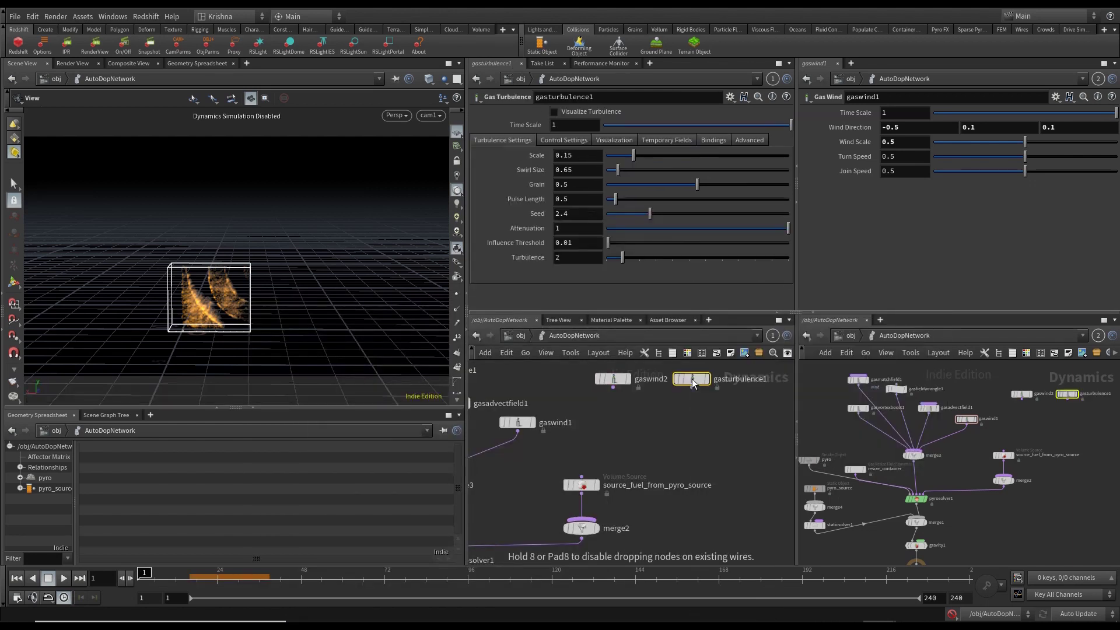
{"action": "left_click", "coordinate": [693, 382]}
Set the Gas Turbulence node's Grain to 4 and Scale to 1.
{"action": "left_click", "coordinate": [581, 184]}
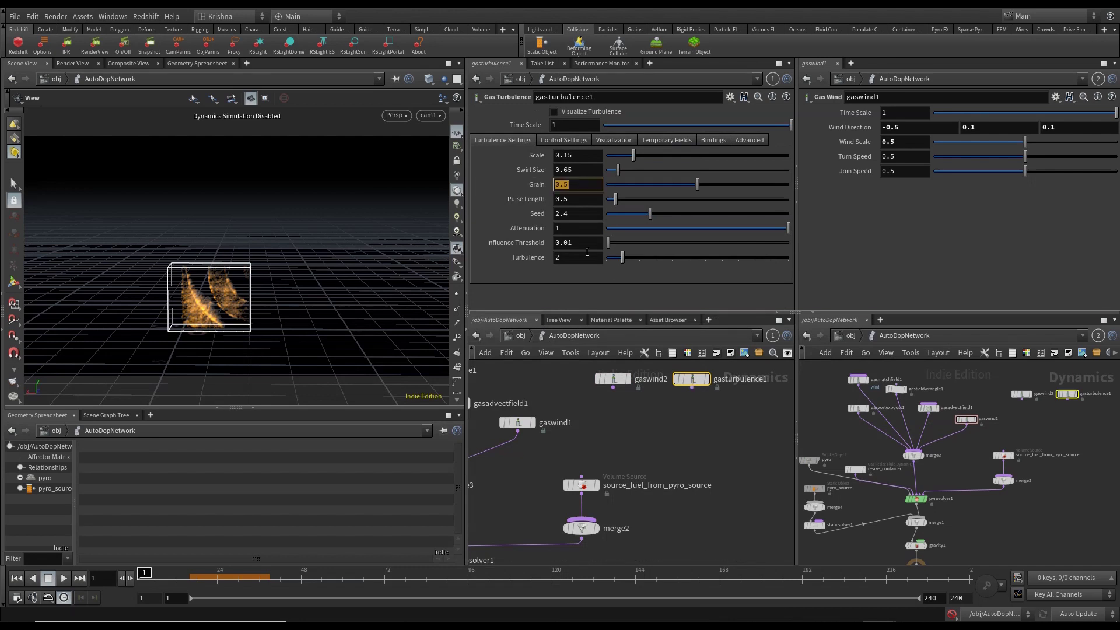
{"action": "type", "text": "4"}
{"action": "key", "text": "Return"}
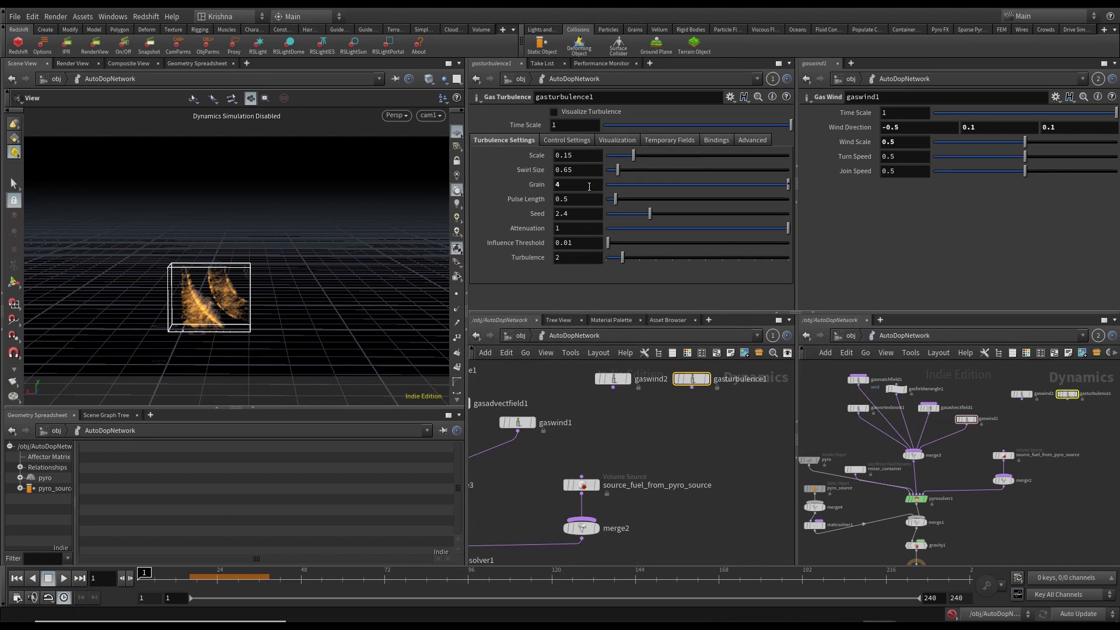
{"action": "left_click", "coordinate": [588, 157]}
{"action": "type", "text": "1"}
{"action": "key", "text": "Return"}
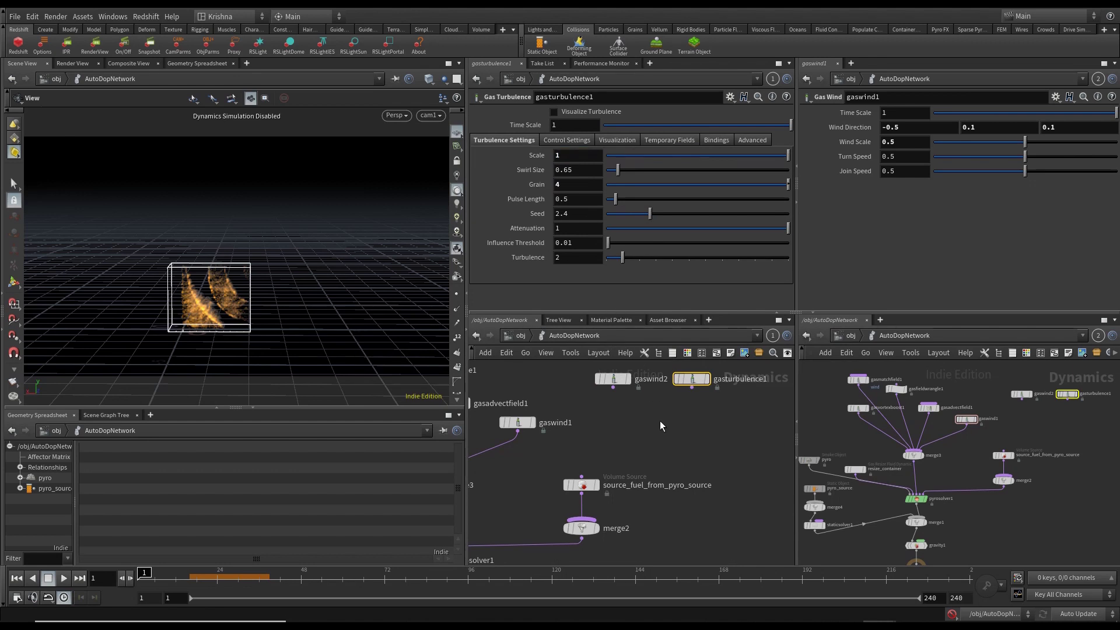
Add an Enable Solver node below gaswind2 and gasturbulence1 and connect both nodes to its input.
{"action": "key", "text": "Tab"}
{"action": "type", "text": "ena"}
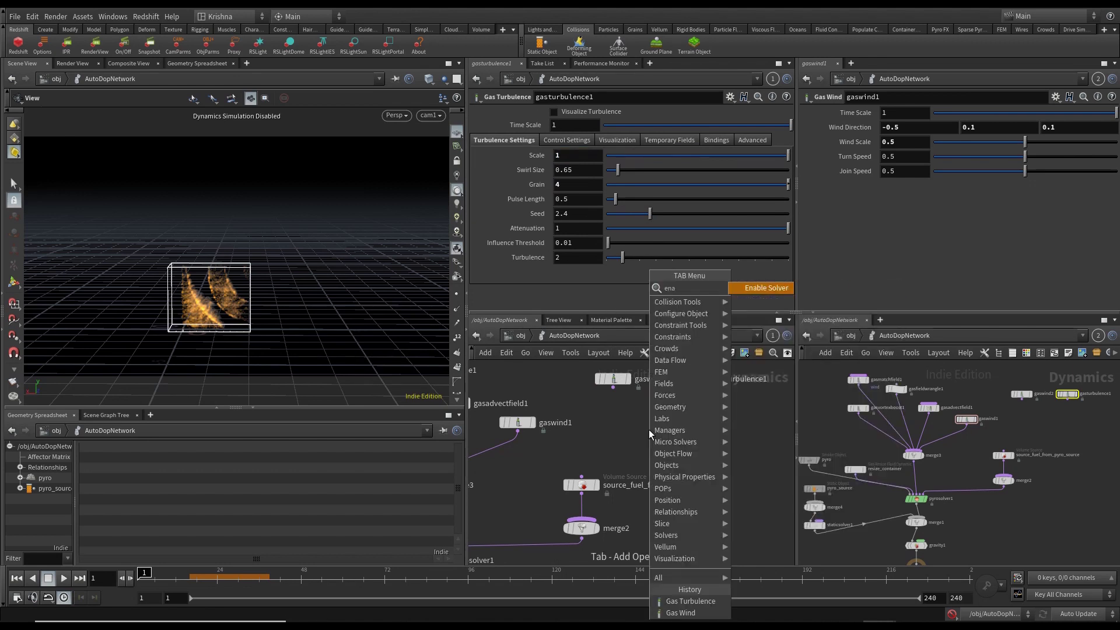
{"action": "key", "text": "Return"}
{"action": "left_click", "coordinate": [649, 429]}
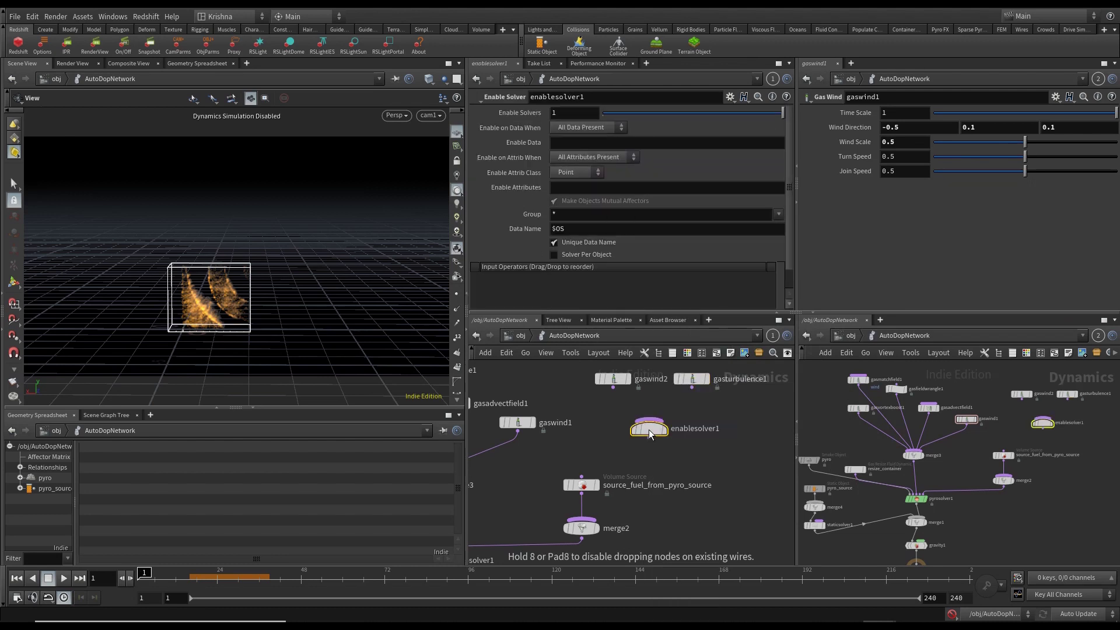
{"action": "left_click_drag", "start_coordinate": [609, 404], "coordinate": [700, 369]}
{"action": "left_click", "coordinate": [692, 386]}
{"action": "left_click", "coordinate": [649, 418]}
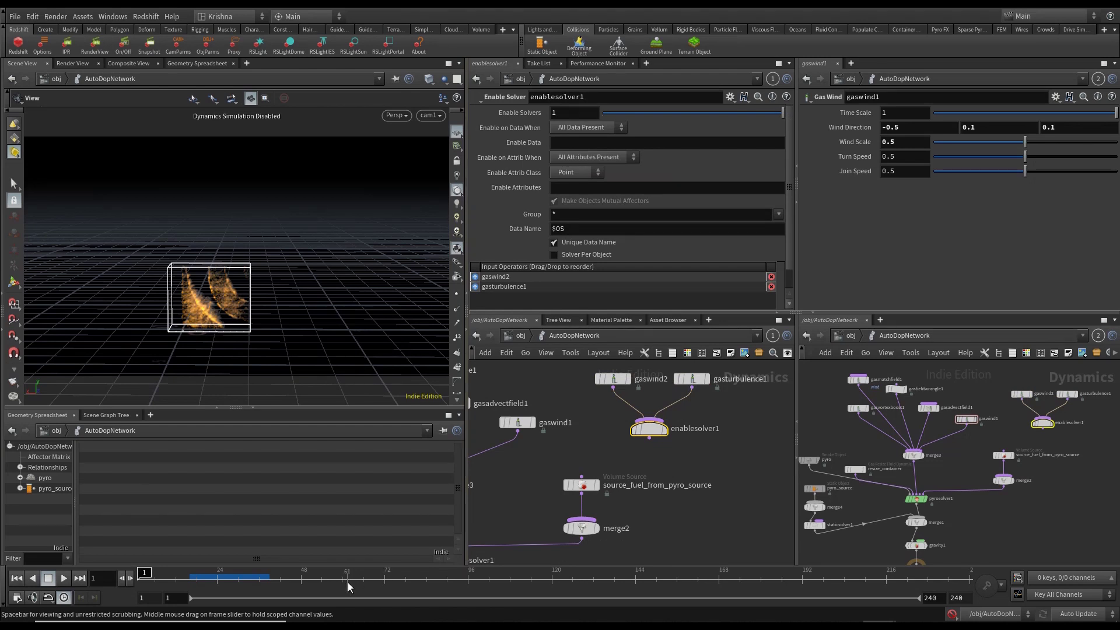
Set the Enable Solvers parameter of enablesolver1 to the expression $F>47&&$F<56.
{"action": "left_click", "coordinate": [575, 113]}
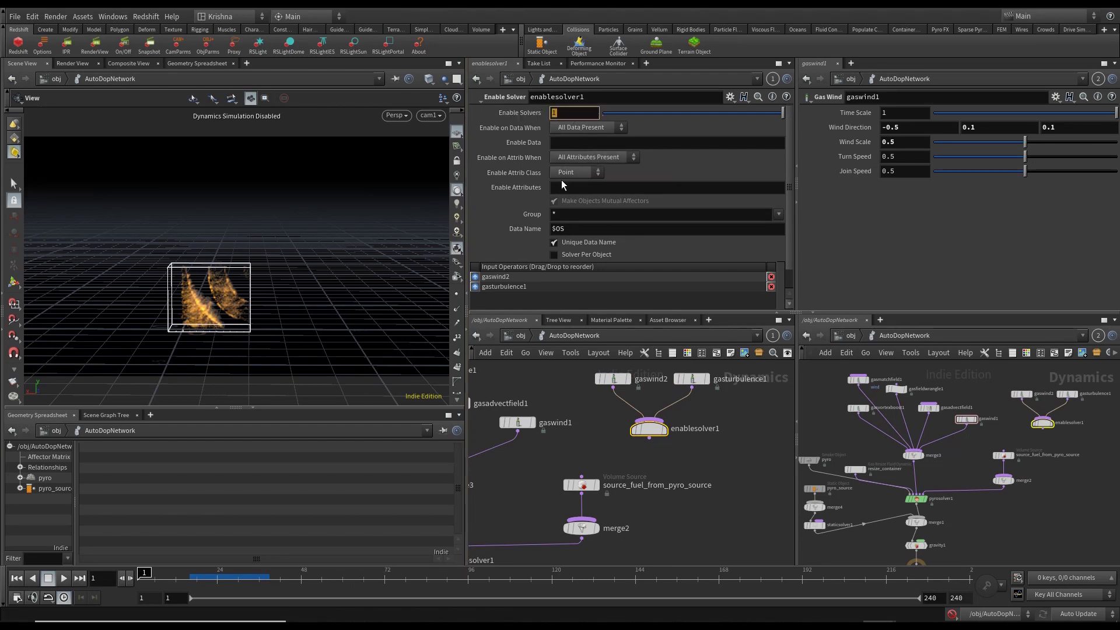
{"action": "type", "text": "$F"}
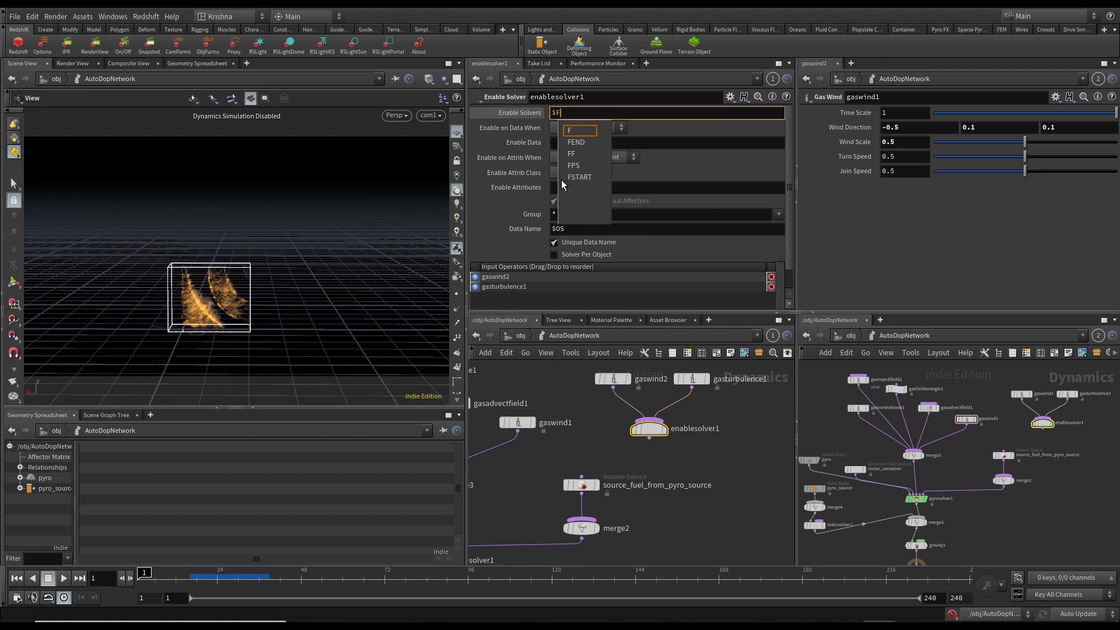
{"action": "type", "text": ">4"}
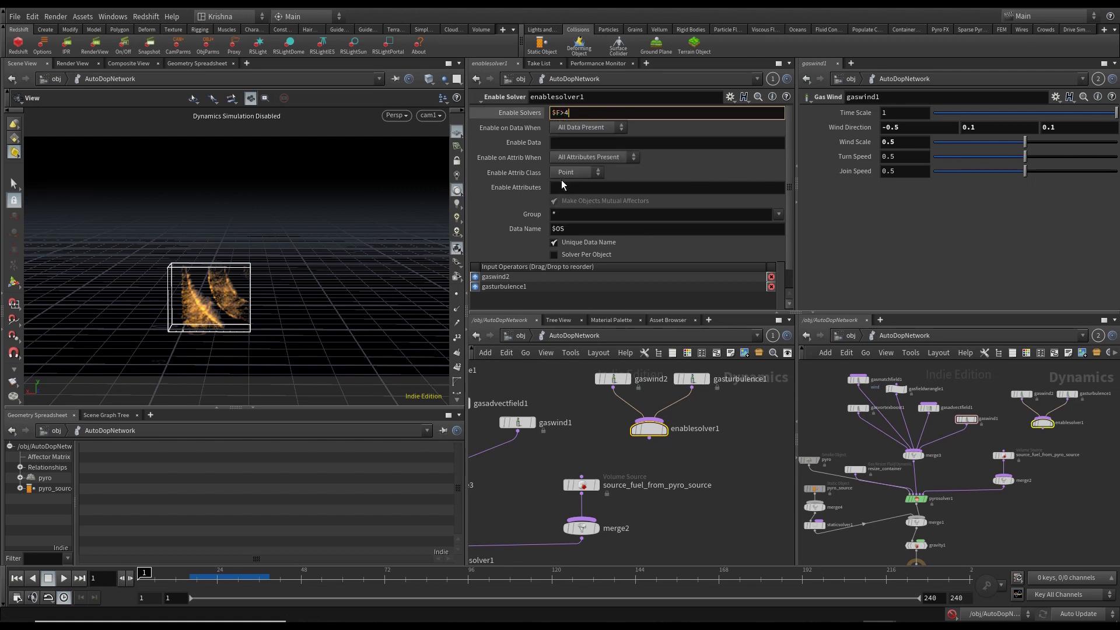
{"action": "type", "text": "7&&$F<56"}
{"action": "key", "text": "Return"}
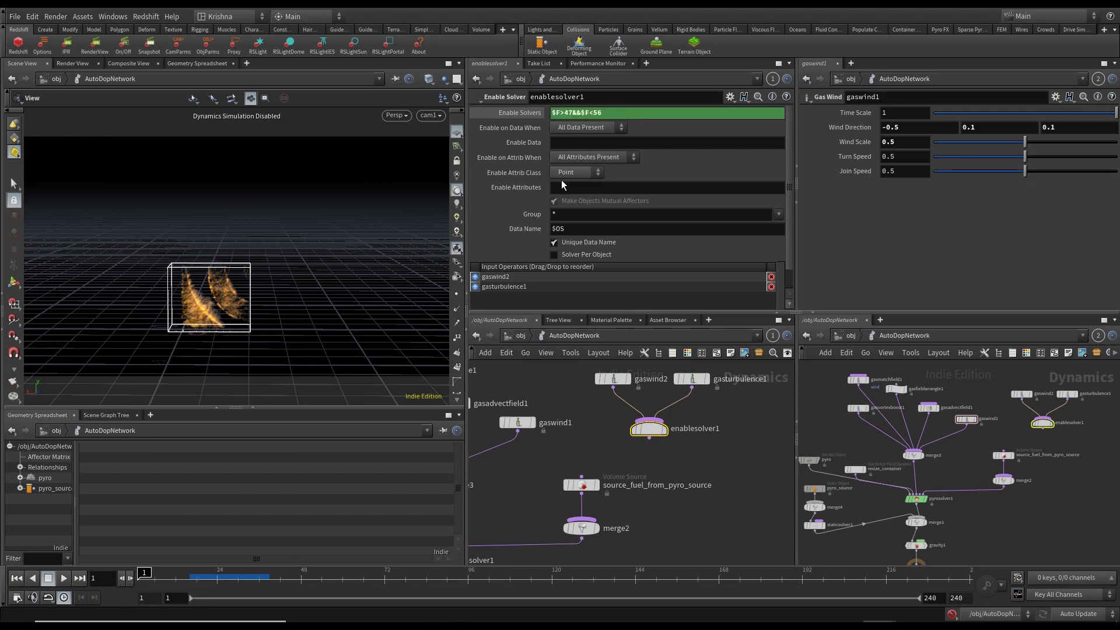
Connect the output of enablesolver1 to merge3.
{"action": "scroll", "coordinate": [582, 443], "scroll_direction": "down", "scroll_amount": 3}
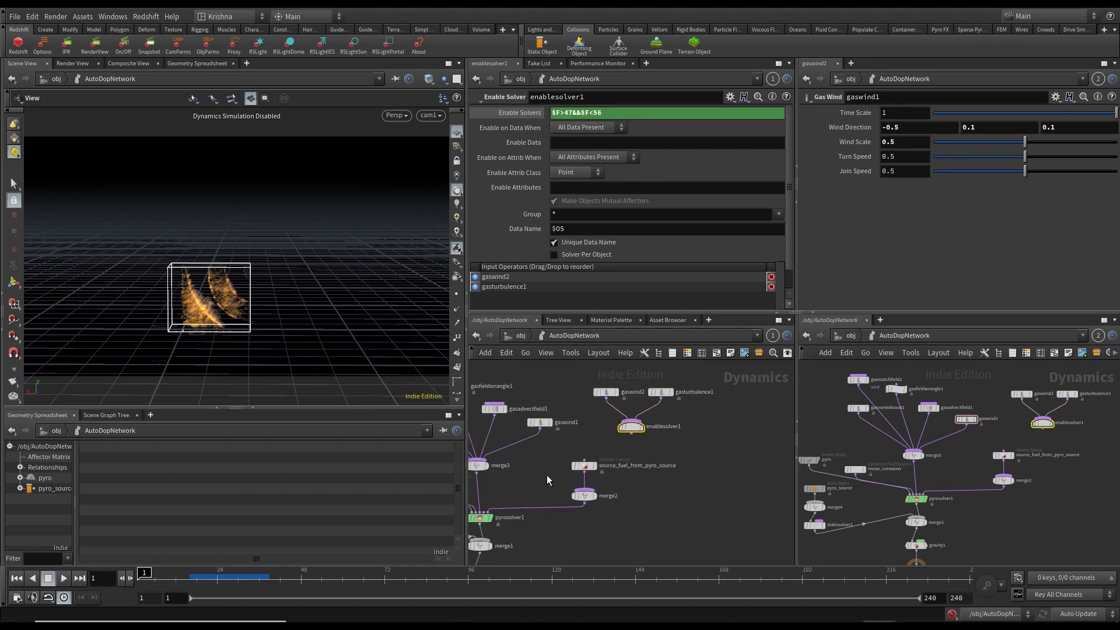
{"action": "middle_click_drag", "start_coordinate": [547, 475], "coordinate": [639, 460]}
{"action": "left_click", "coordinate": [567, 444]}
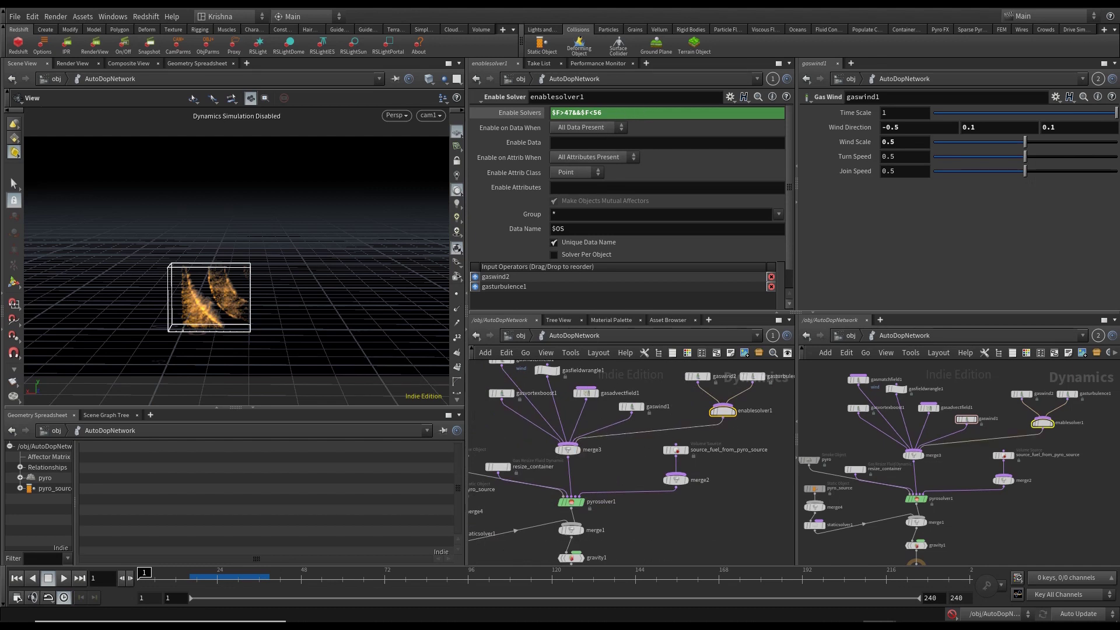
Open the fuel source's Scale parameter in the source_fuel_from_pyro_source node.
{"action": "left_click", "coordinate": [674, 450]}
{"action": "scroll", "coordinate": [564, 232], "scroll_direction": "down", "scroll_amount": 5}
{"action": "scroll", "coordinate": [564, 230], "scroll_direction": "up", "scroll_amount": 2}
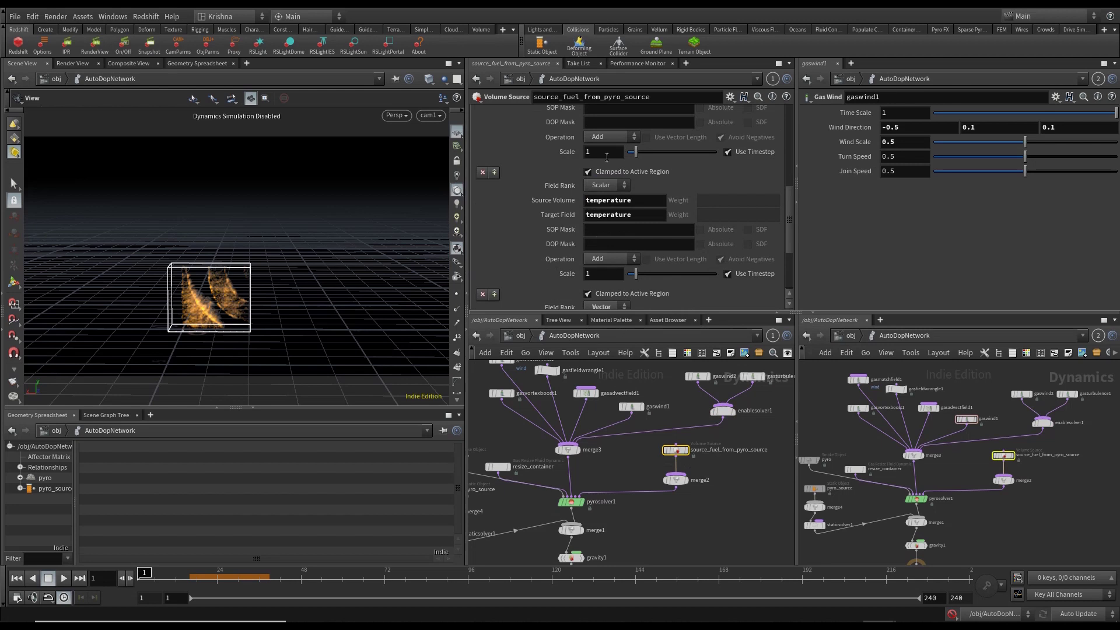
{"action": "scroll", "coordinate": [624, 186], "scroll_direction": "up", "scroll_amount": 3}
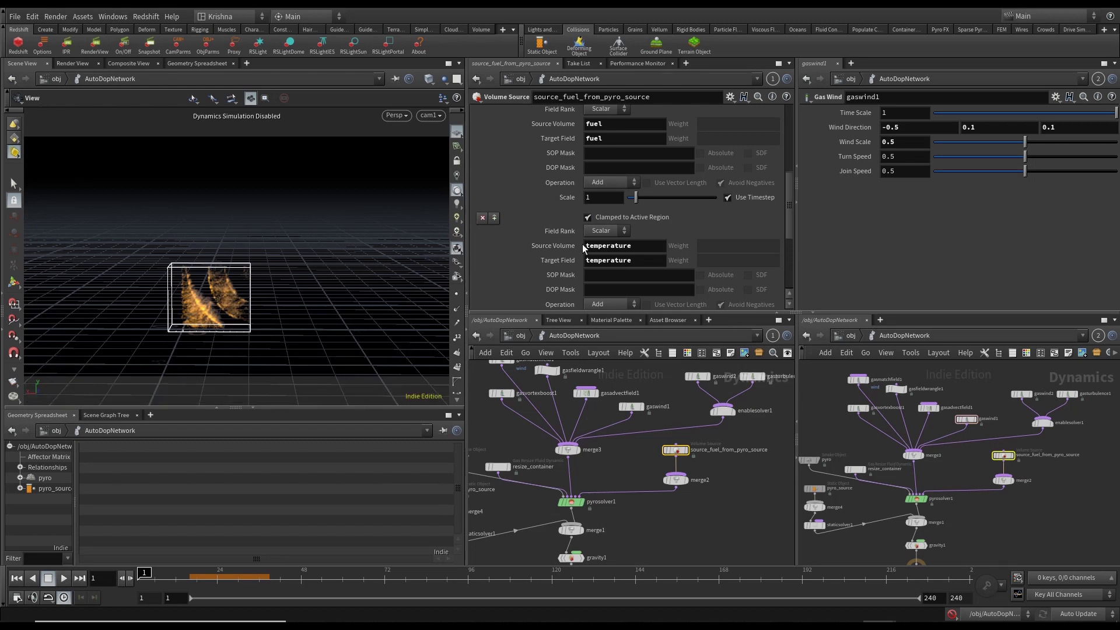
{"action": "double_click", "coordinate": [588, 197]}
{"action": "type", "text": "$JOB/Desktop/Houdini-Logo-1.png"}
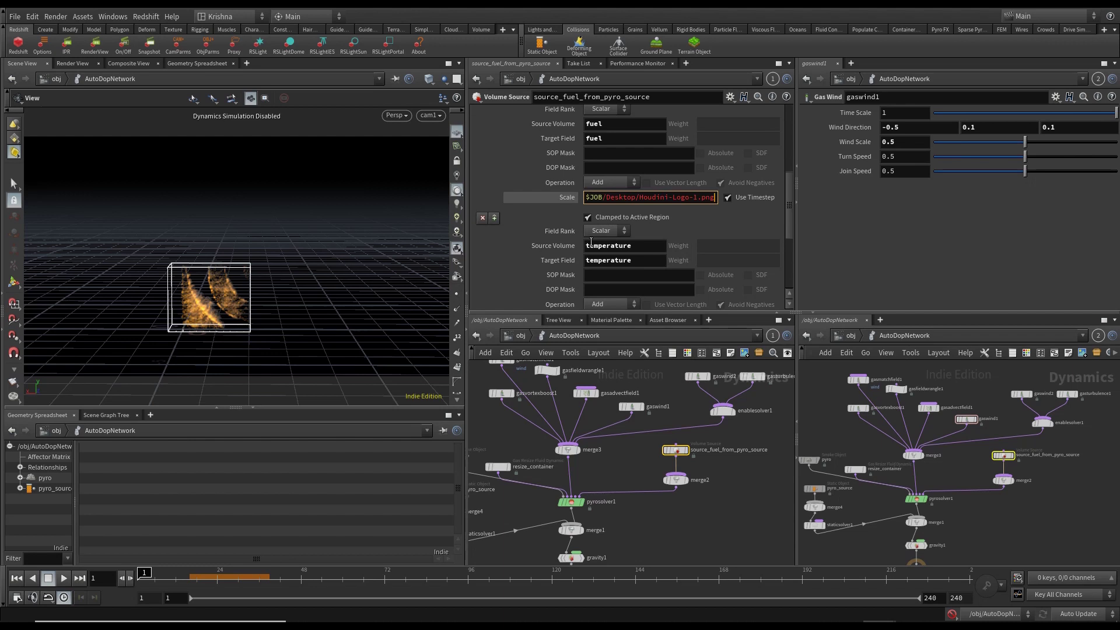
{"action": "key", "text": "BackSpace"}
{"action": "key", "text": "BackSpace"}
{"action": "key", "text": "BackSpace"}
{"action": "key", "text": "BackSpace"}
{"action": "key", "text": "BackSpace"}
{"action": "key", "text": "BackSpace"}
{"action": "key", "text": "BackSpace"}
{"action": "key", "text": "BackSpace"}
{"action": "key", "text": "BackSpace"}
{"action": "key", "text": "BackSpace"}
{"action": "key", "text": "BackSpace"}
{"action": "key", "text": "BackSpace"}
{"action": "key", "text": "BackSpace"}
{"action": "key", "text": "BackSpace"}
{"action": "key", "text": "BackSpace"}
{"action": "key", "text": "BackSpace"}
{"action": "key", "text": "BackSpace"}
{"action": "key", "text": "BackSpace"}
{"action": "key", "text": "BackSpace"}
{"action": "key", "text": "BackSpace"}
{"action": "type", "text": "1"}
{"action": "key", "text": "Return"}
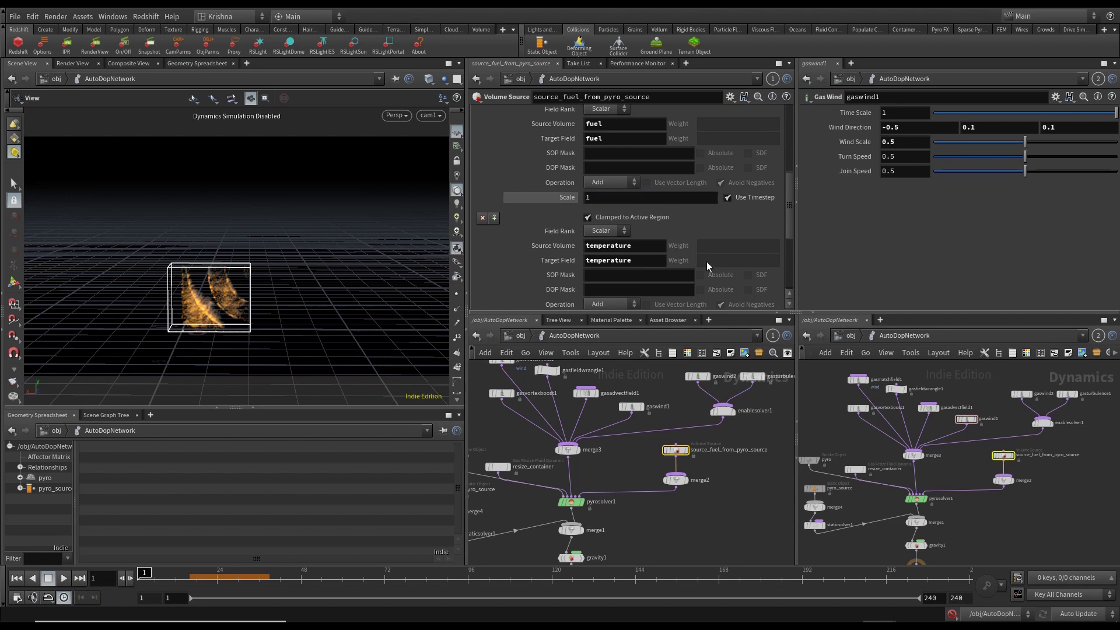
Copy the Enable Solvers expression $F>47&&$F<56 from enablesolver1 into the fuel Scale of source_fuel_from_pyro_source.
{"action": "left_click", "coordinate": [716, 408]}
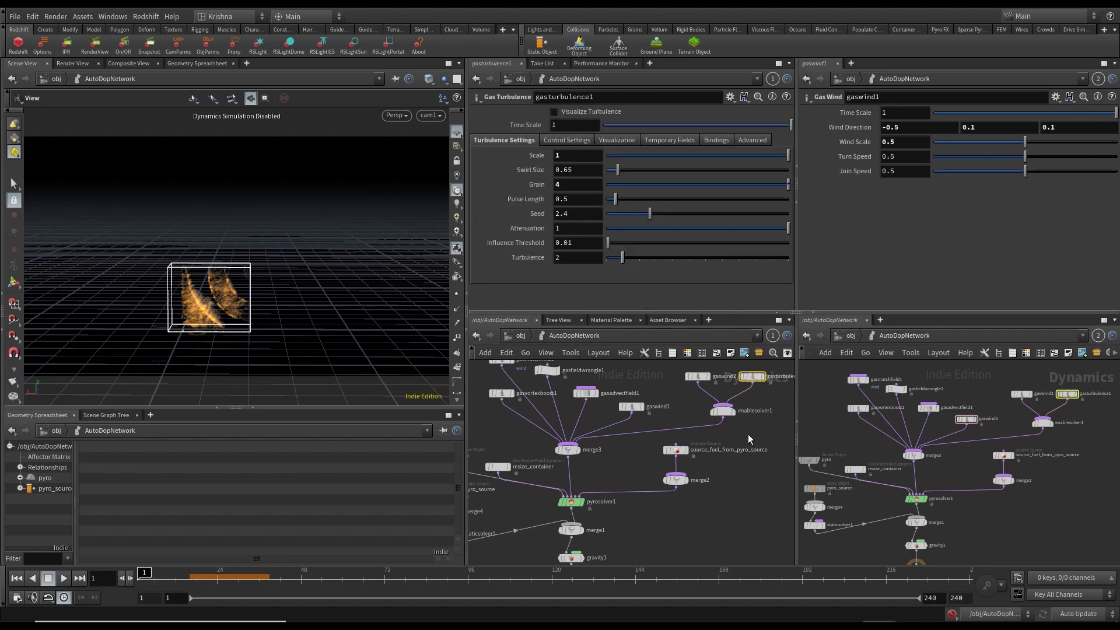
{"action": "double_click", "coordinate": [600, 113]}
{"action": "key", "text": "ctrl+c"}
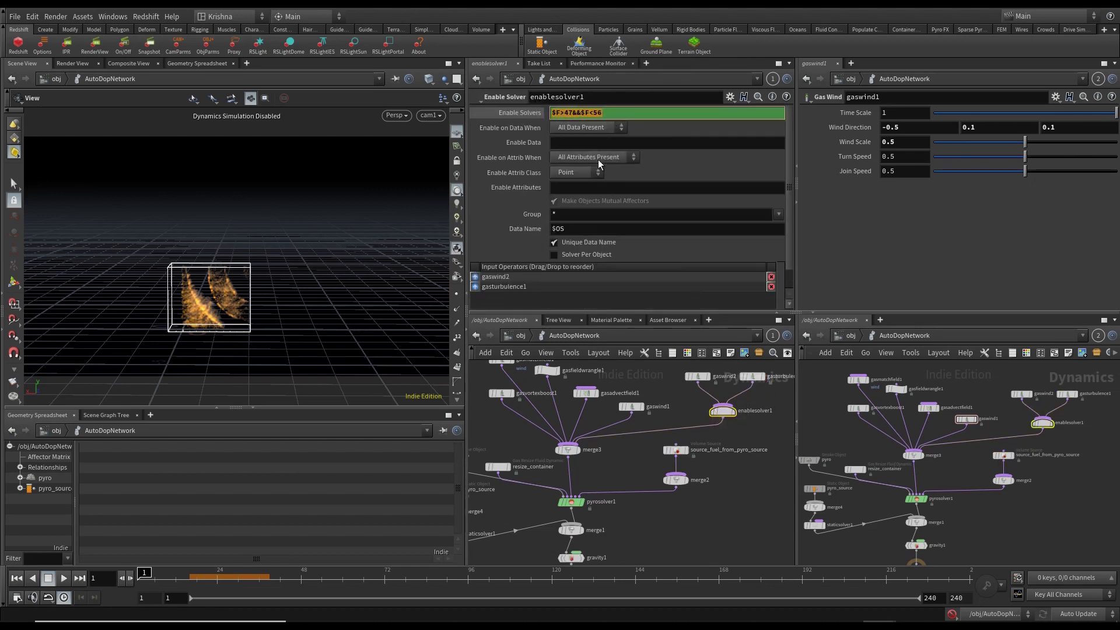
{"action": "left_click", "coordinate": [677, 450]}
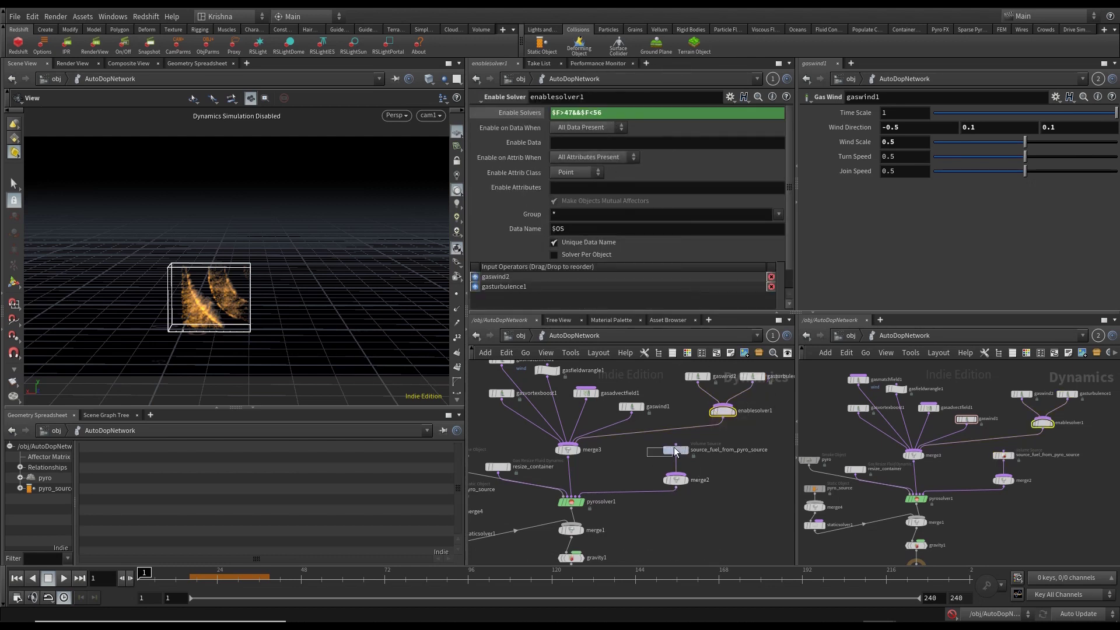
{"action": "double_click", "coordinate": [611, 198]}
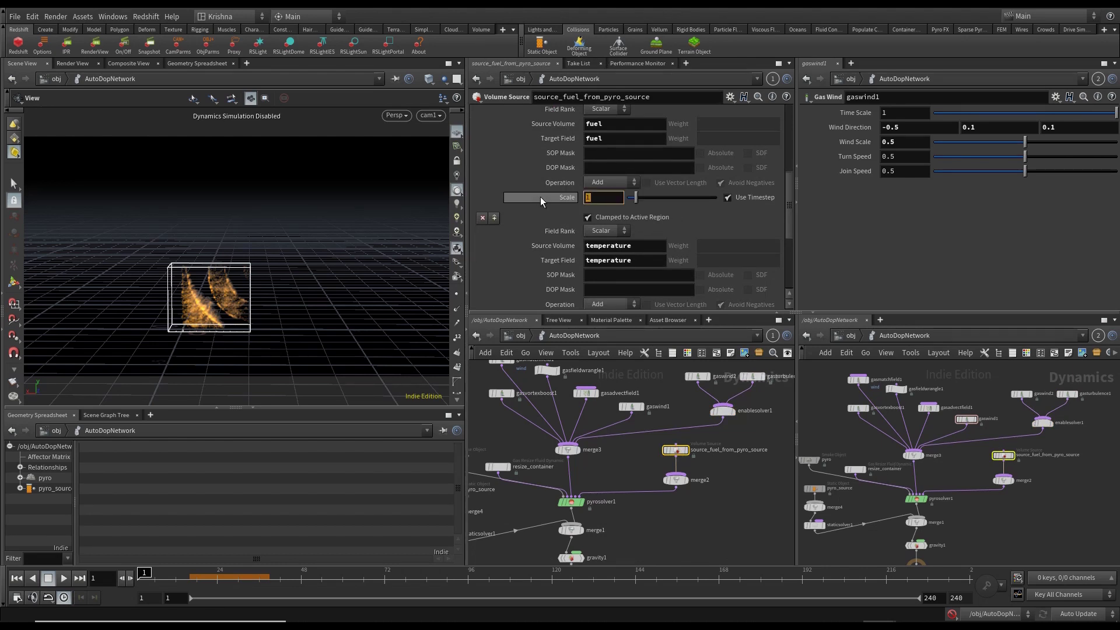
{"action": "key", "text": "ctrl+v"}
{"action": "left_click", "coordinate": [733, 471]}
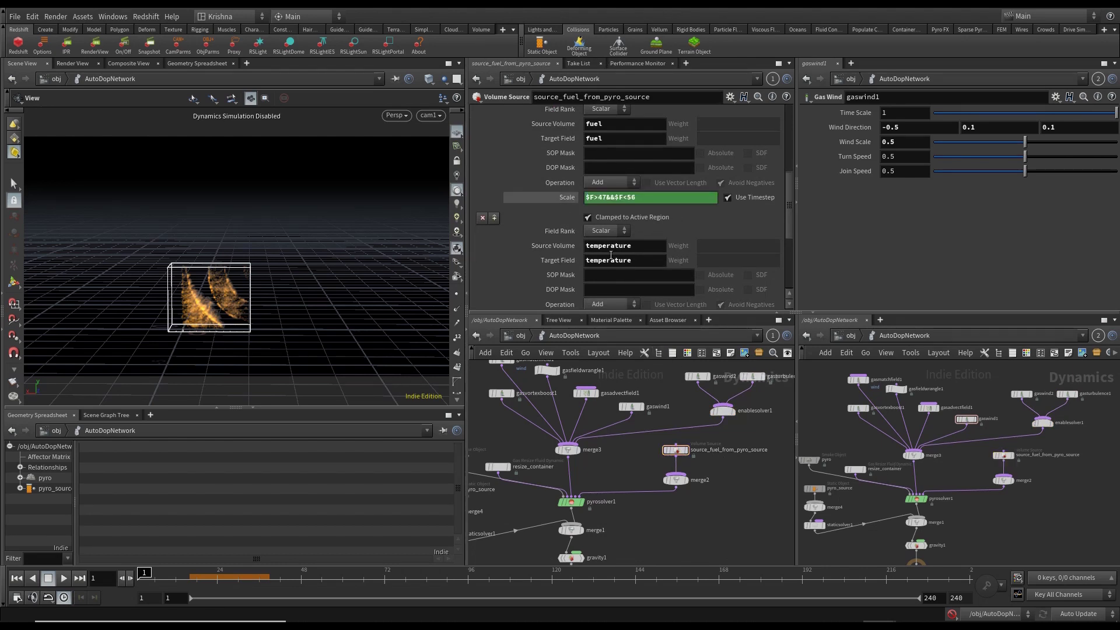
Shorten the fuel Scale expression to $F<47 and display its evaluated value.
{"action": "left_click", "coordinate": [555, 199]}
{"action": "left_click", "coordinate": [555, 198]}
{"action": "left_click_drag", "start_coordinate": [608, 198], "coordinate": [662, 210]}
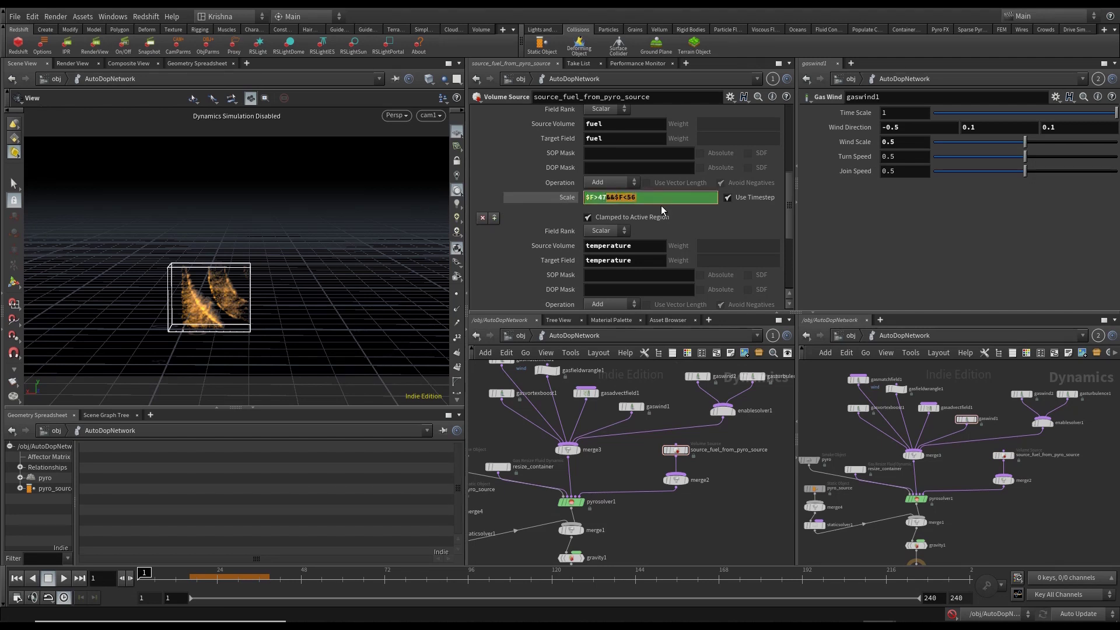
{"action": "key", "text": "BackSpace"}
{"action": "key", "text": "Left"}
{"action": "key", "text": "Left"}
{"action": "key", "text": "shift+Left"}
{"action": "key", "text": "Return"}
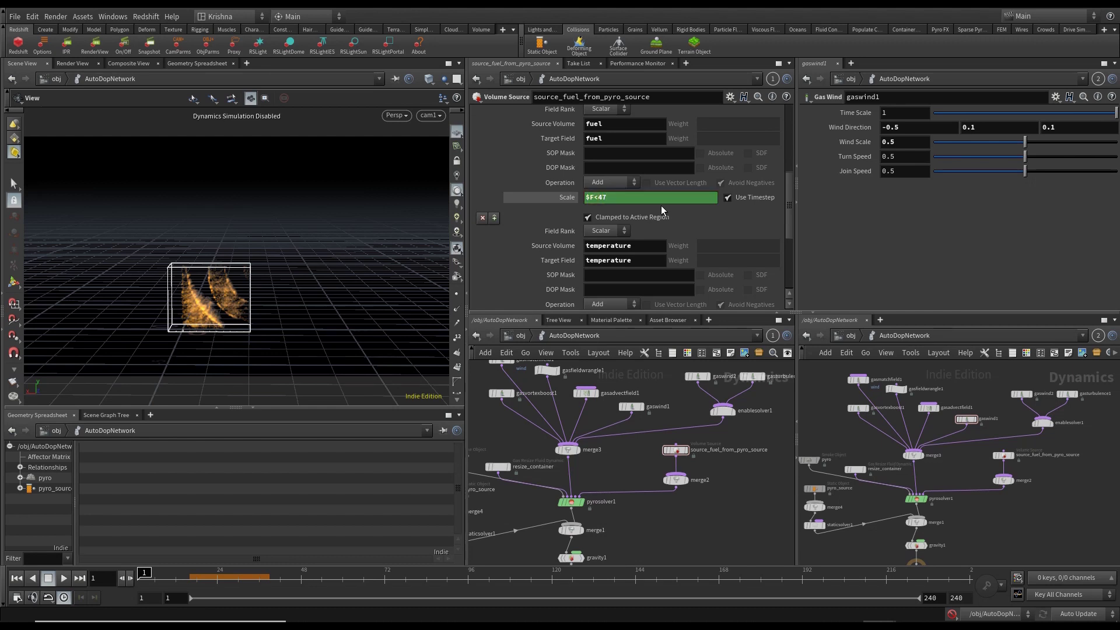
{"action": "middle_click", "coordinate": [556, 198], "text": "ctrl"}
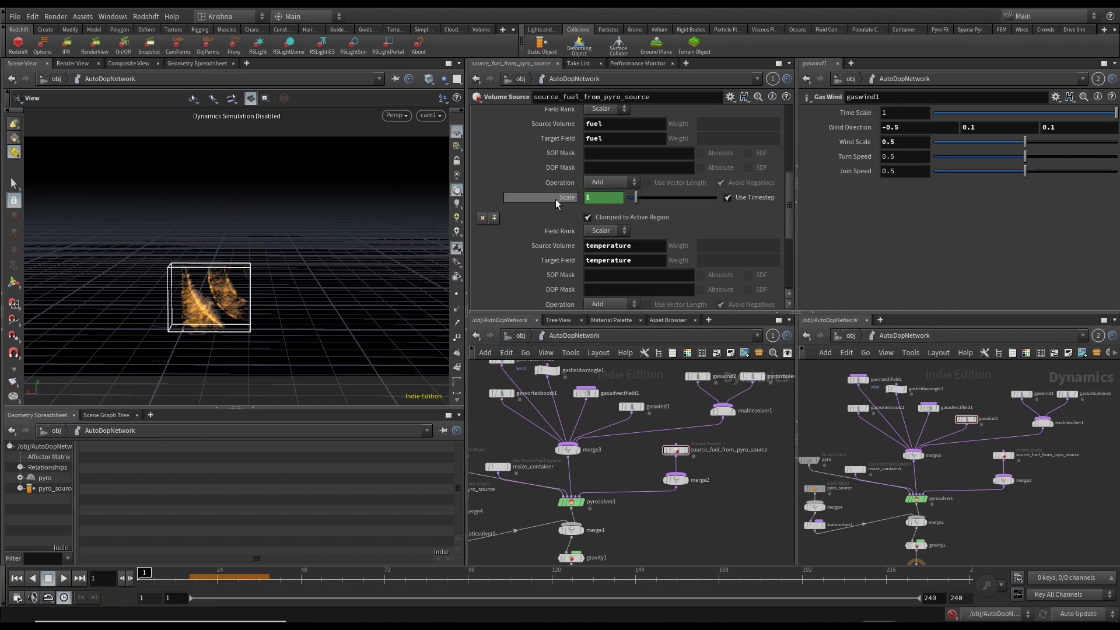
{"action": "left_click", "coordinate": [588, 199]}
{"action": "key", "text": "BackSpace"}
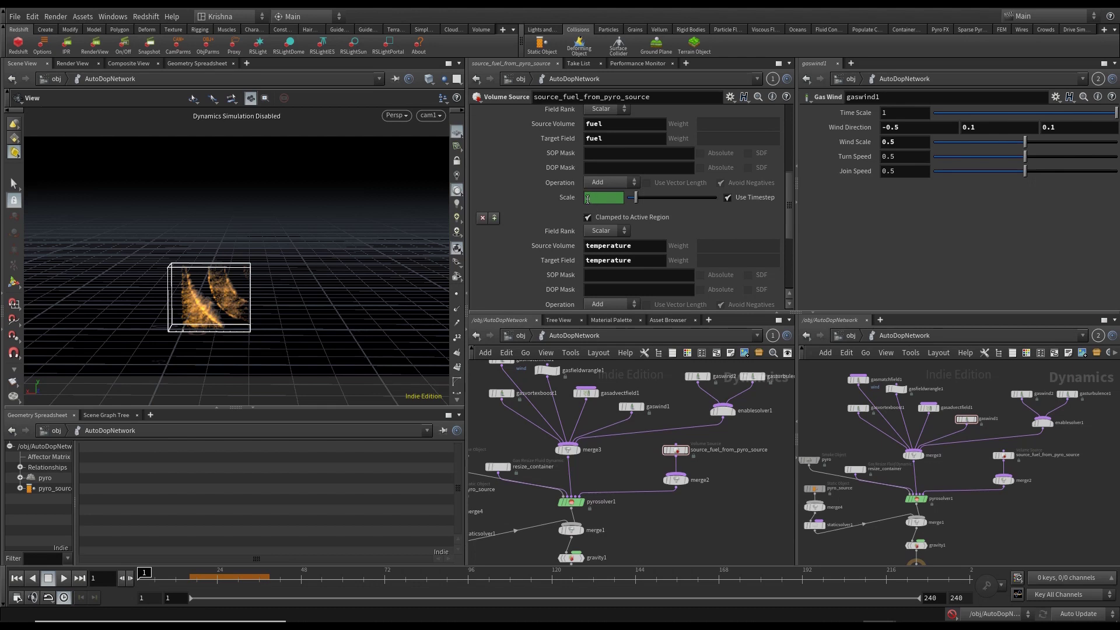
{"action": "type", "text": "1"}
{"action": "key", "text": "Return"}
Keyframe the temperature Scale at 1 on frame 47 and add a second keyframe on frame 72.
{"action": "scroll", "coordinate": [648, 229], "scroll_direction": "down", "scroll_amount": 3}
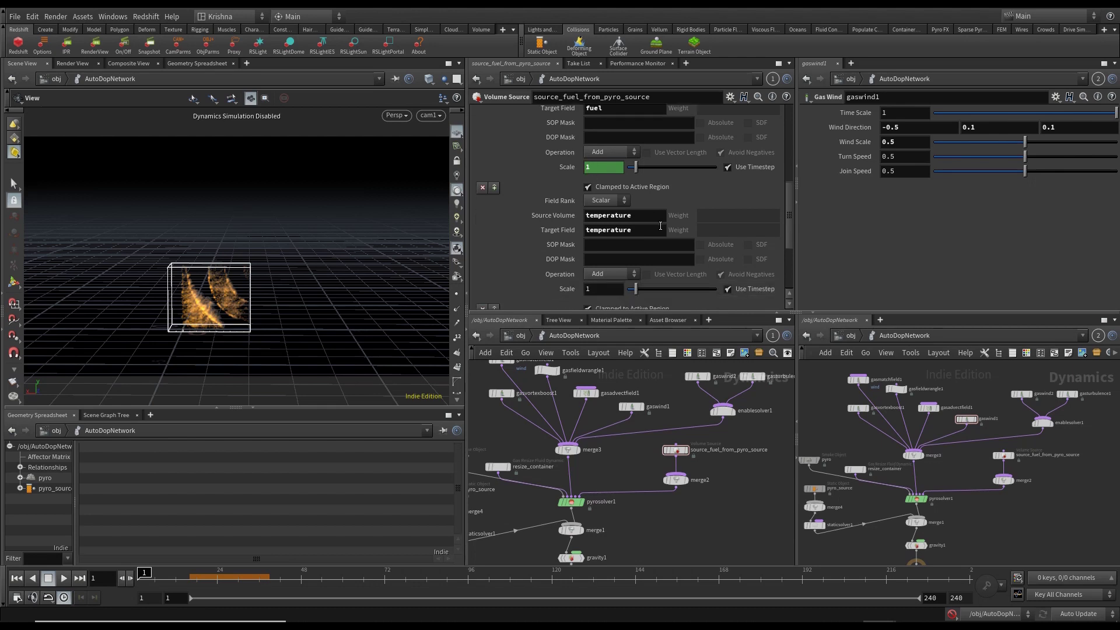
{"action": "scroll", "coordinate": [569, 284], "scroll_direction": "down", "scroll_amount": 1}
{"action": "left_click", "coordinate": [608, 257]}
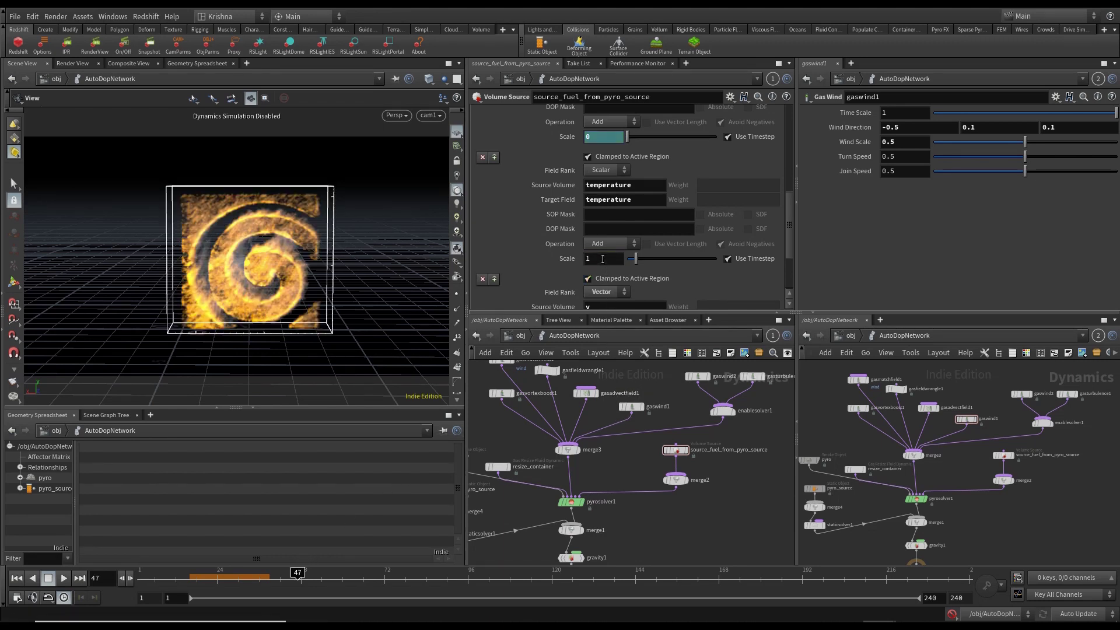
{"action": "left_click", "coordinate": [602, 258], "text": "alt"}
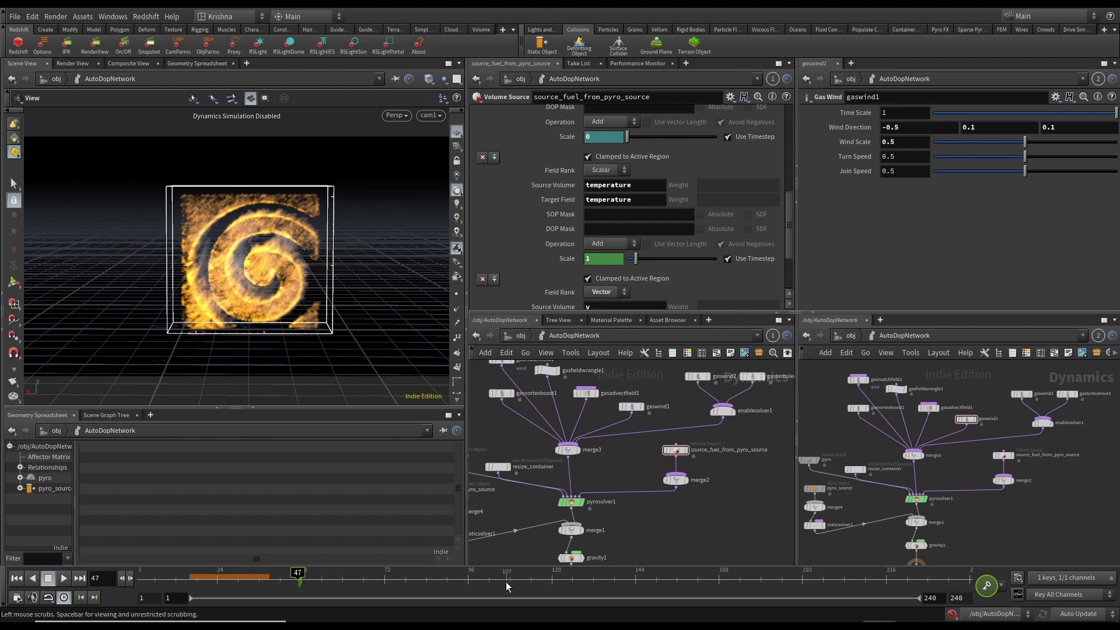
{"action": "key", "text": "Right"}
{"action": "left_click", "coordinate": [383, 576]}
{"action": "left_click", "coordinate": [597, 261]}
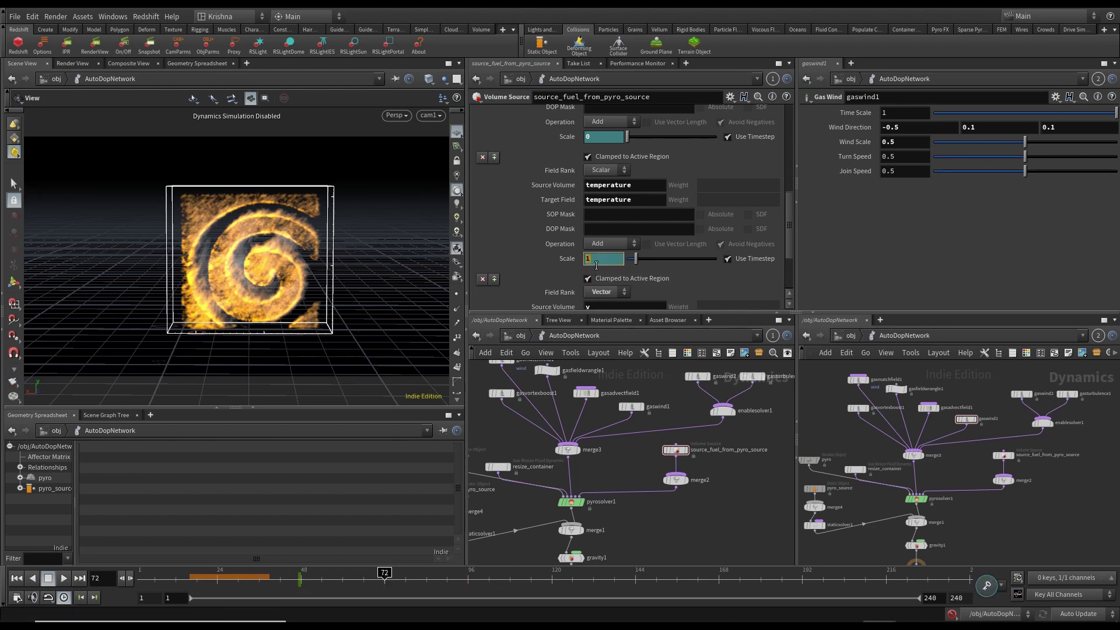
{"action": "key", "text": "Return"}
Save the scene file and create a viewport flipbook of the simulation for frames 1 to 96.
{"action": "left_click", "coordinate": [17, 578]}
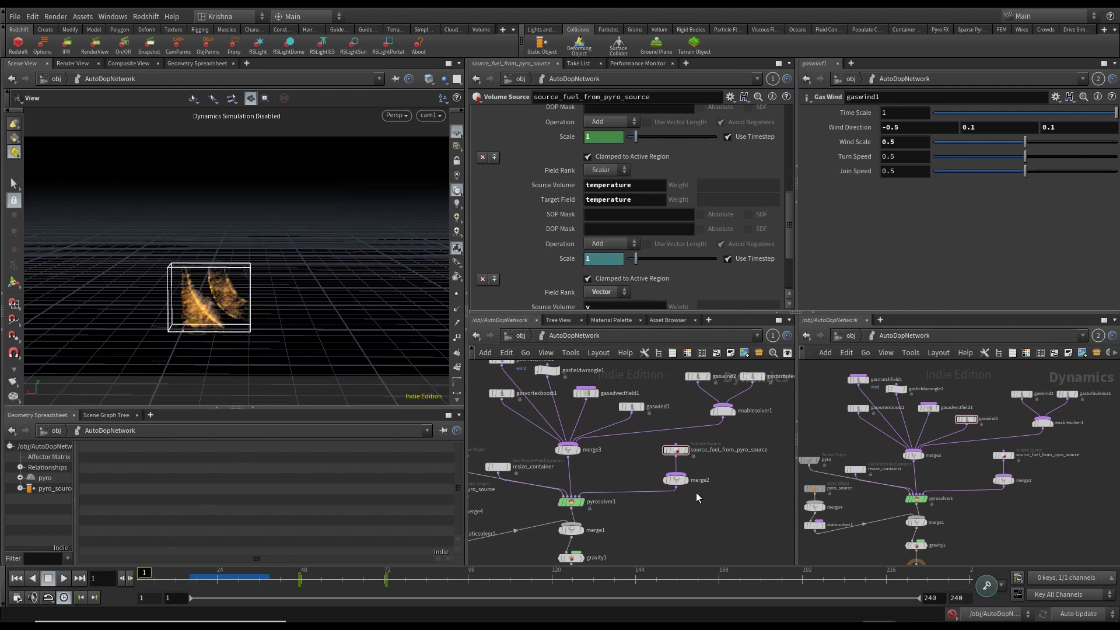
{"action": "key", "text": "h"}
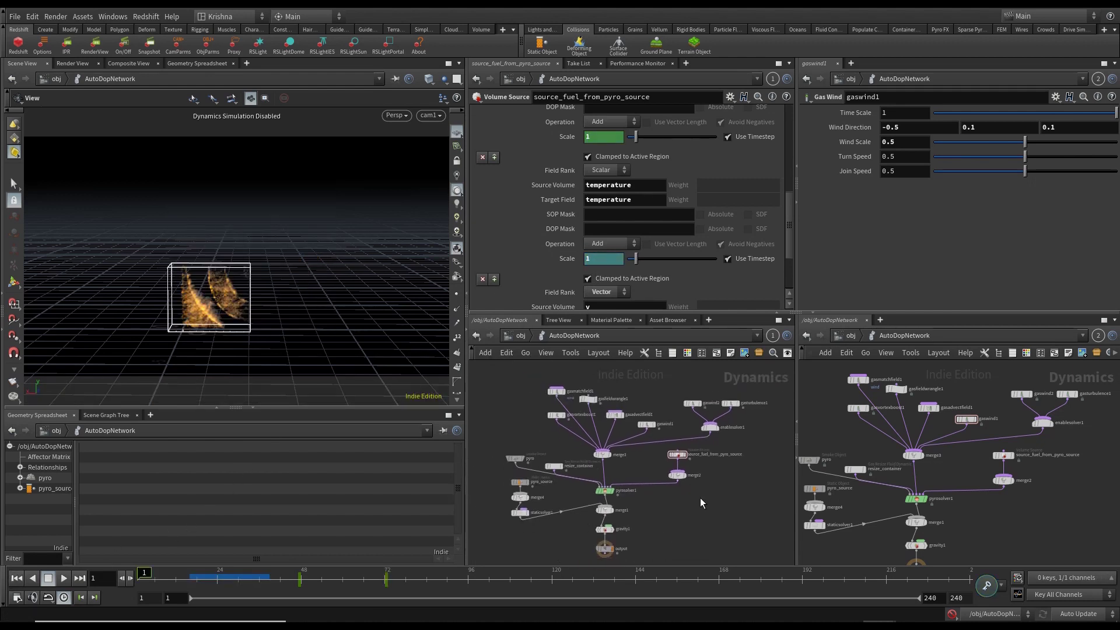
{"action": "key", "text": "ctrl+s"}
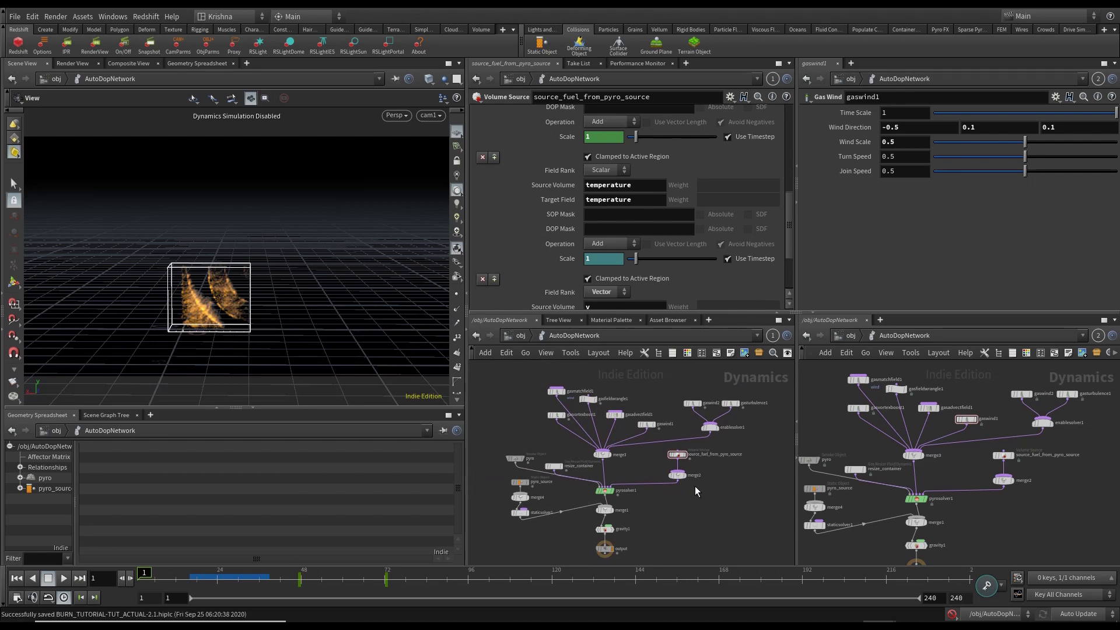
{"action": "left_click", "coordinate": [13, 380]}
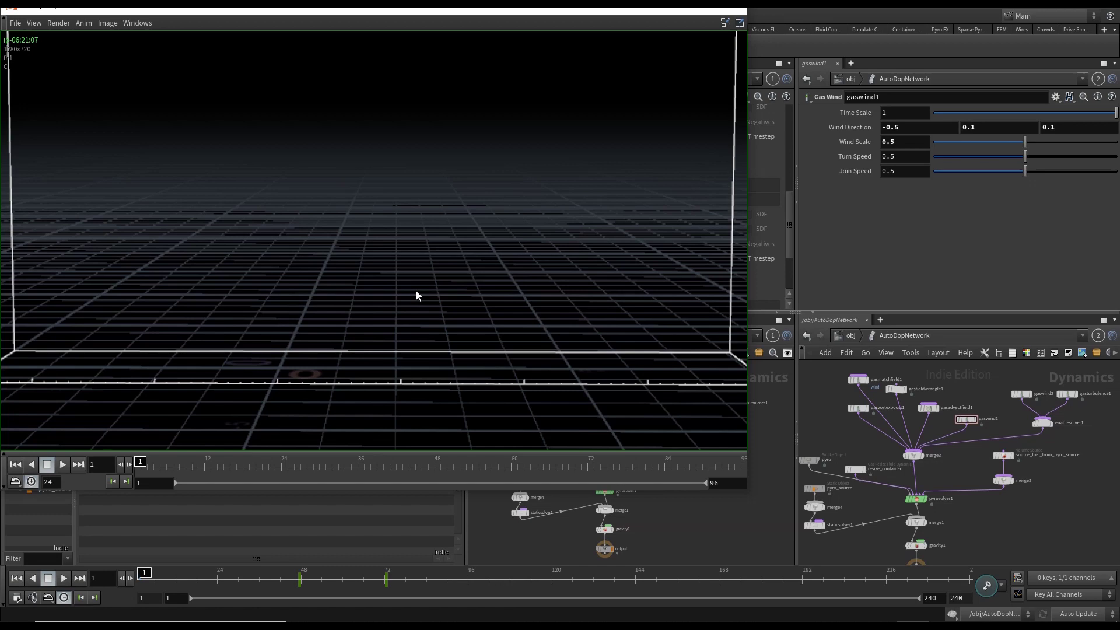
Play and scrub the flipbook to examine how the logo burns and how the gust disperses the fire.
{"action": "left_click", "coordinate": [60, 466]}
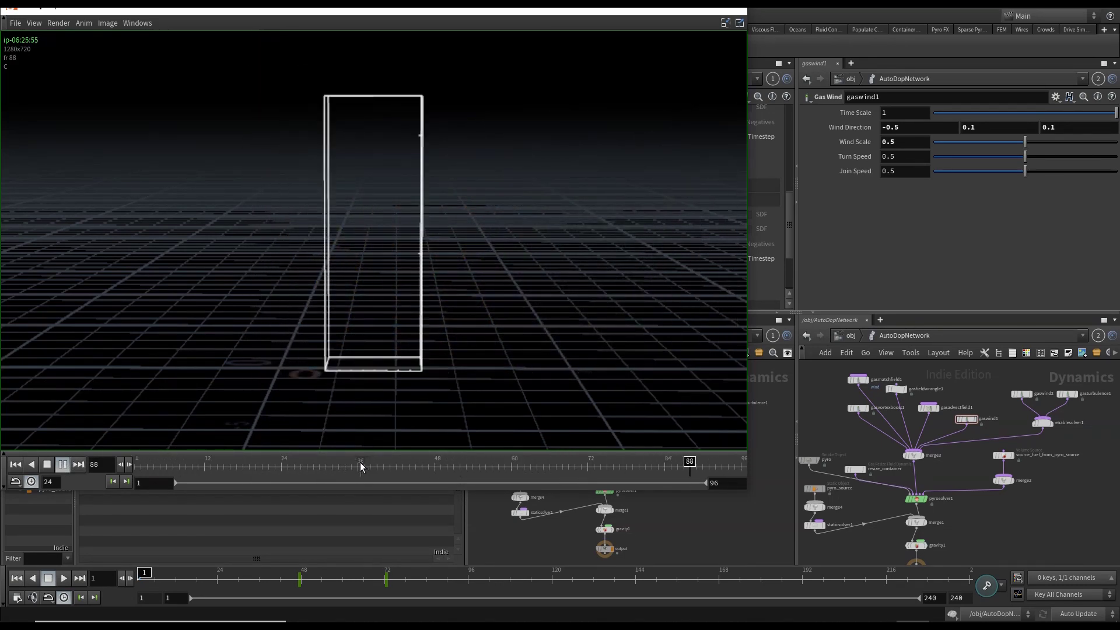
{"action": "mouse_move", "coordinate": [362, 465]}
{"action": "left_mouse_down"}
{"action": "mouse_move", "coordinate": [388, 467]}
{"action": "mouse_move", "coordinate": [274, 467]}
{"action": "mouse_move", "coordinate": [495, 467]}
{"action": "left_mouse_up"}
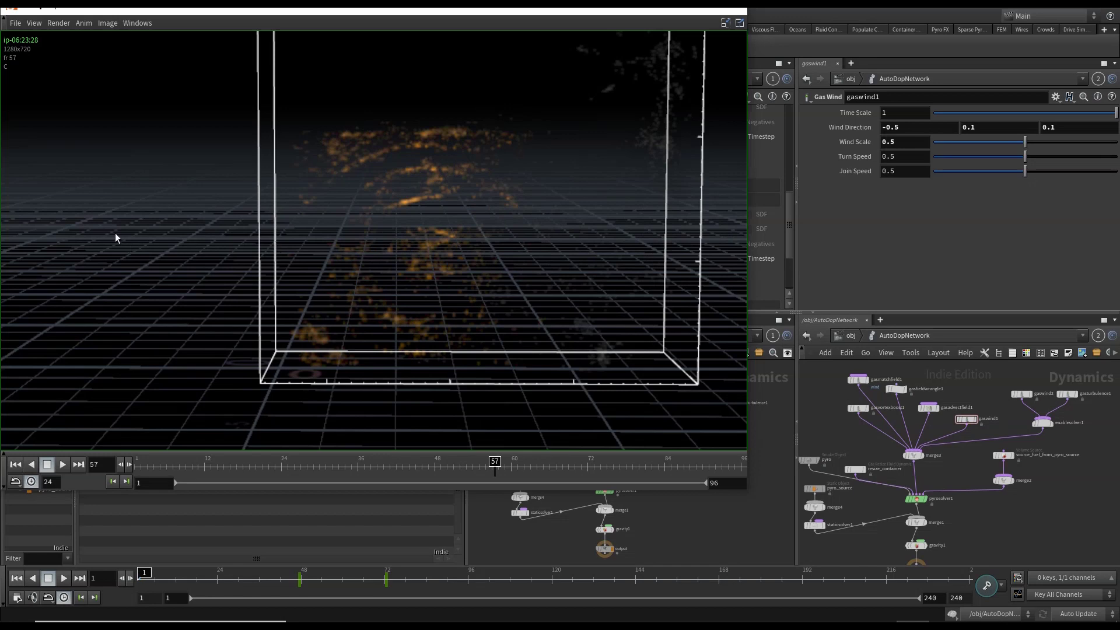
{"action": "mouse_move", "coordinate": [502, 466]}
{"action": "left_mouse_down"}
{"action": "mouse_move", "coordinate": [455, 467]}
{"action": "mouse_move", "coordinate": [566, 465]}
{"action": "mouse_move", "coordinate": [307, 467]}
{"action": "left_mouse_up"}
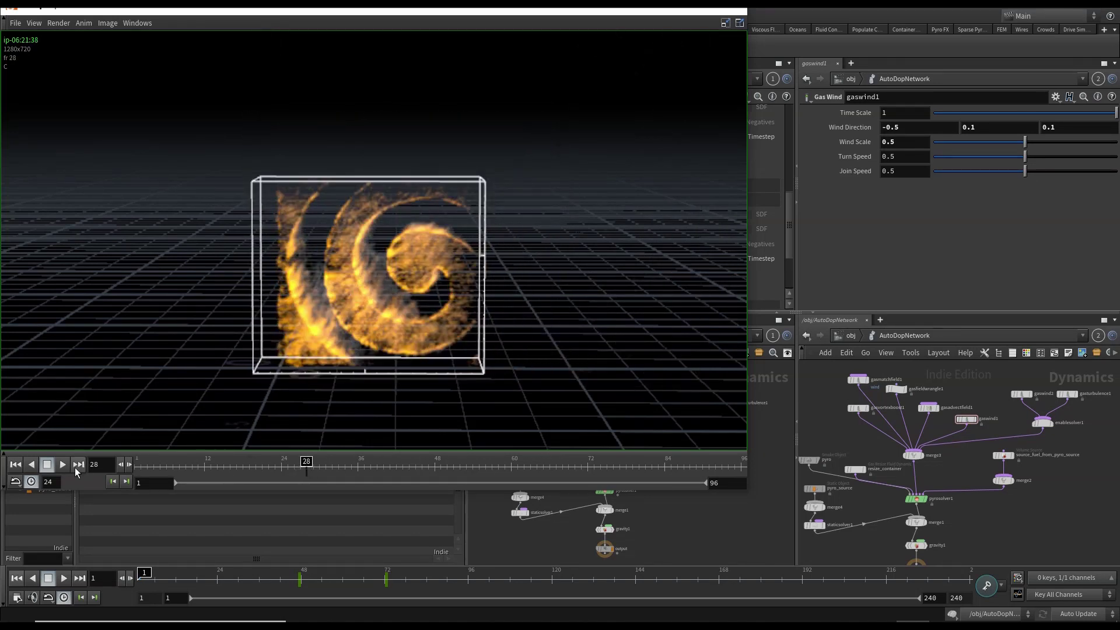
{"action": "left_click", "coordinate": [68, 464]}
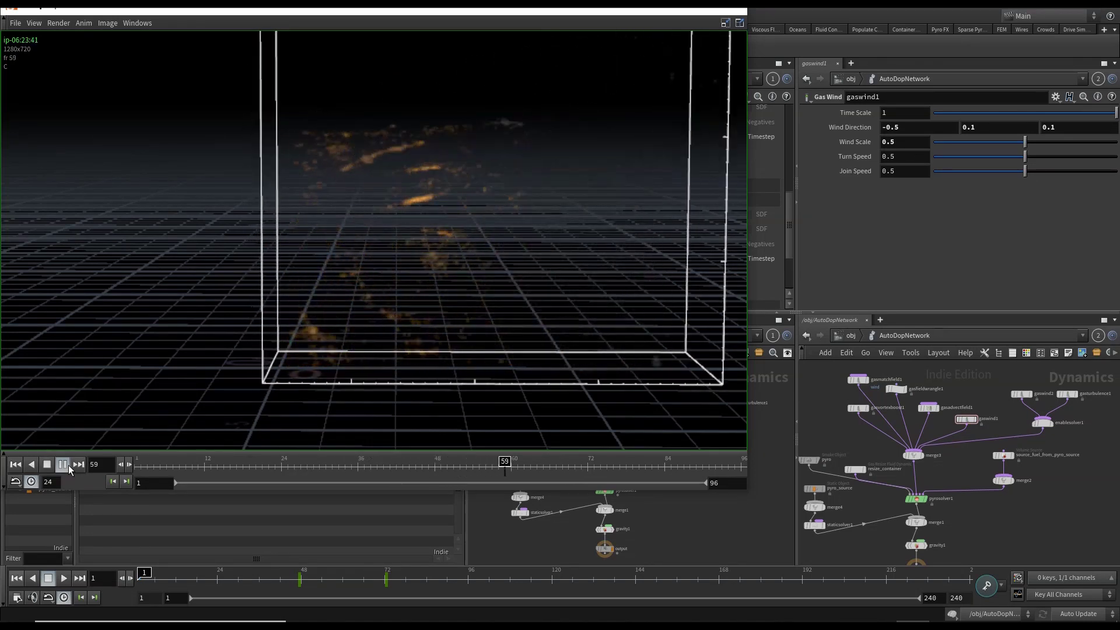
{"action": "left_click_drag", "start_coordinate": [308, 465], "coordinate": [513, 464]}
{"action": "left_click_drag", "start_coordinate": [528, 465], "coordinate": [410, 462]}
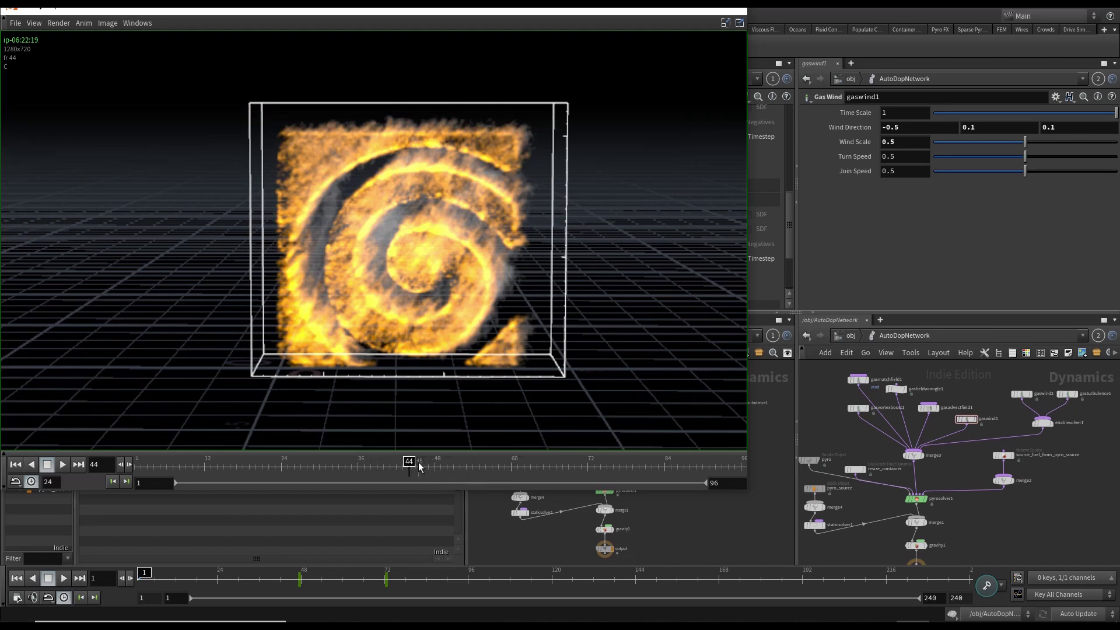
{"action": "left_click_drag", "start_coordinate": [410, 463], "coordinate": [579, 462]}
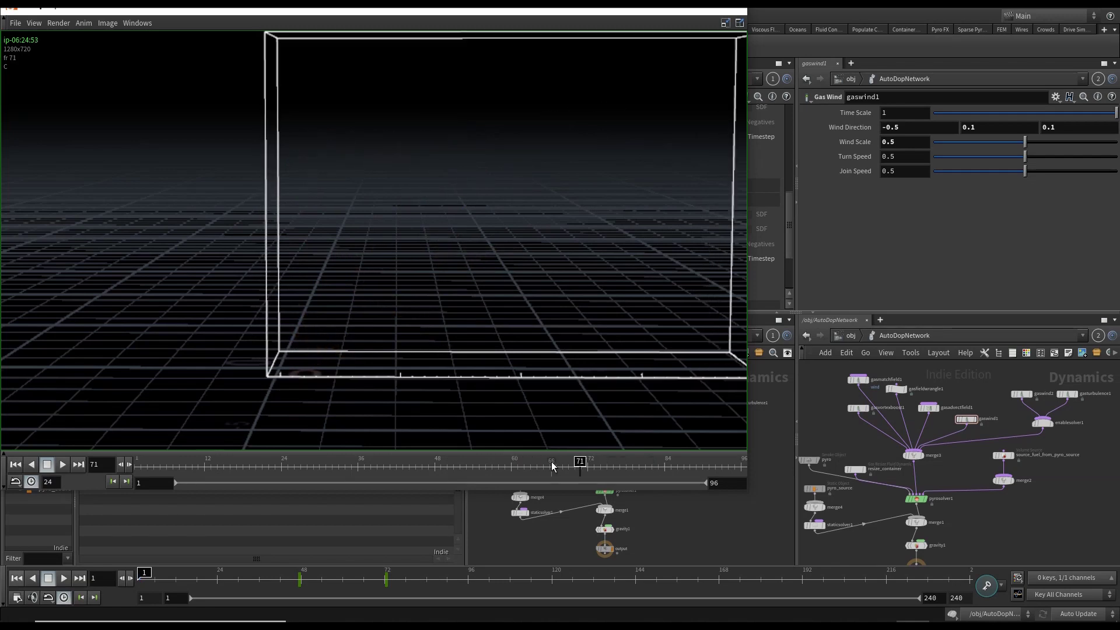
{"action": "left_click", "coordinate": [521, 466]}
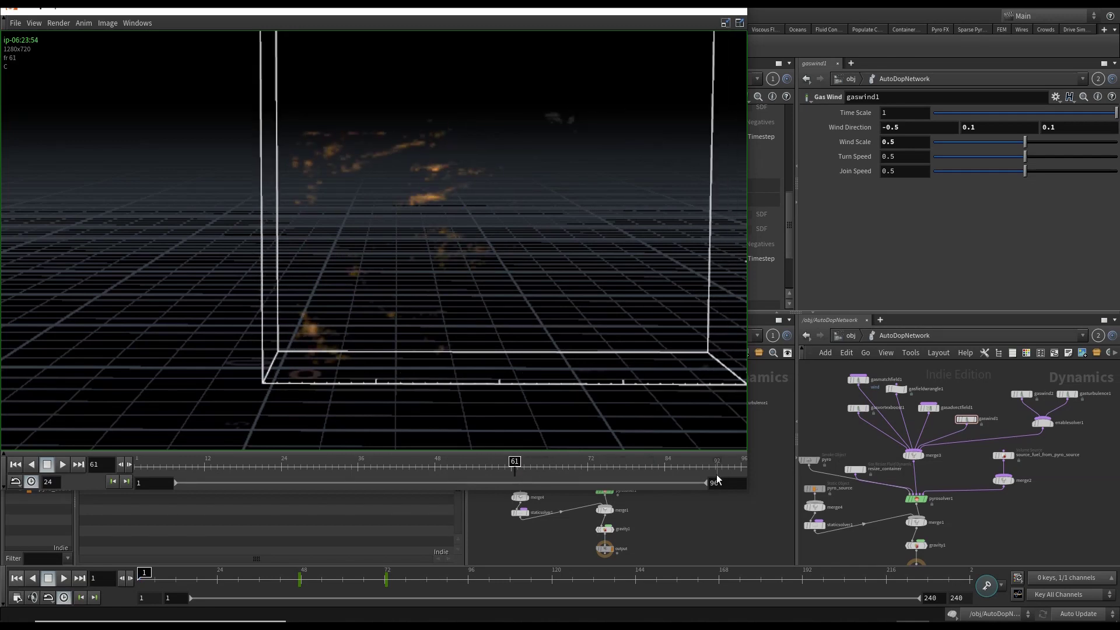
{"action": "left_click", "coordinate": [733, 511]}
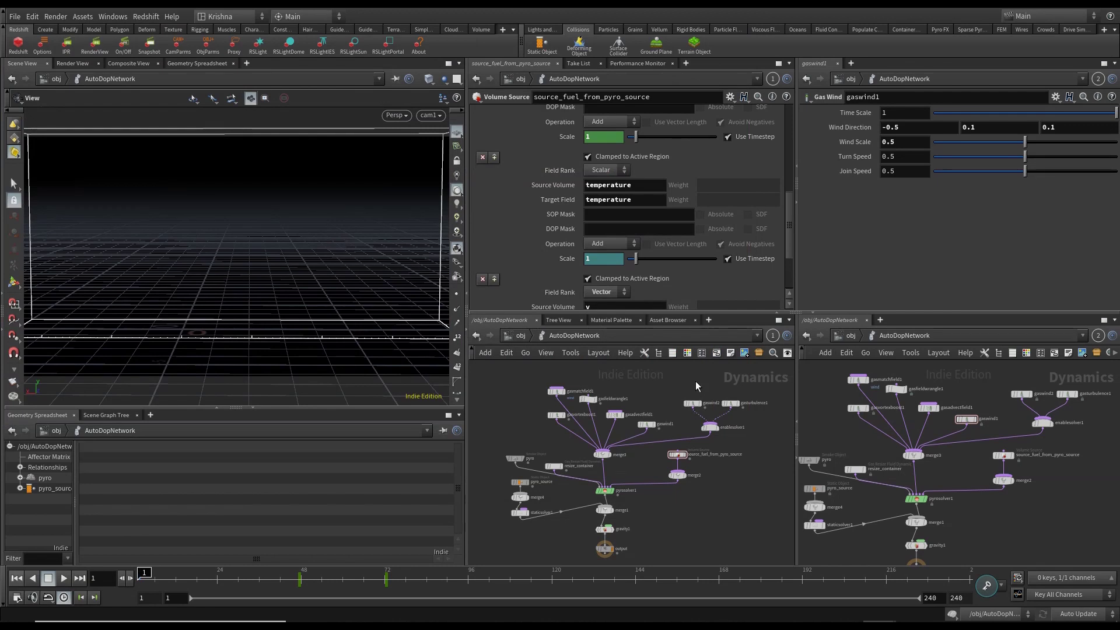
Edit the X component of the Wind Direction on gaswind2.
{"action": "left_click", "coordinate": [692, 404]}
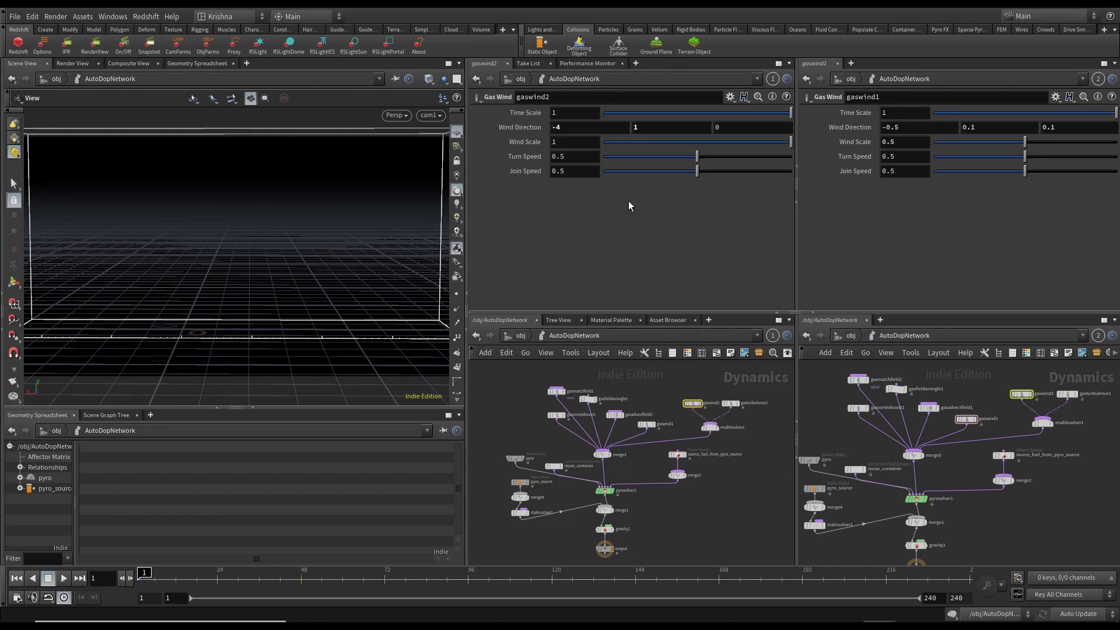
{"action": "left_click", "coordinate": [553, 127]}
{"action": "key", "text": "Delete"}
{"action": "key", "text": "Return"}
Set the Y component of gaswind1's Wind Direction to 0.2.
{"action": "left_click_drag", "start_coordinate": [652, 404], "coordinate": [651, 421]}
{"action": "scroll", "coordinate": [651, 420], "scroll_direction": "up", "scroll_amount": 4}
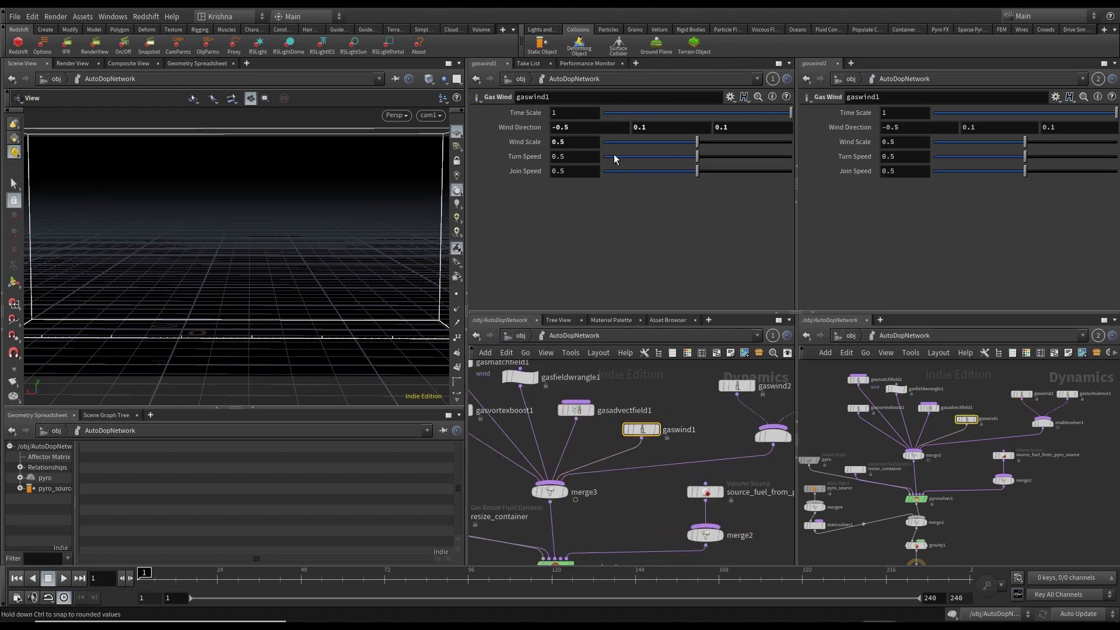
{"action": "double_click", "coordinate": [645, 130]}
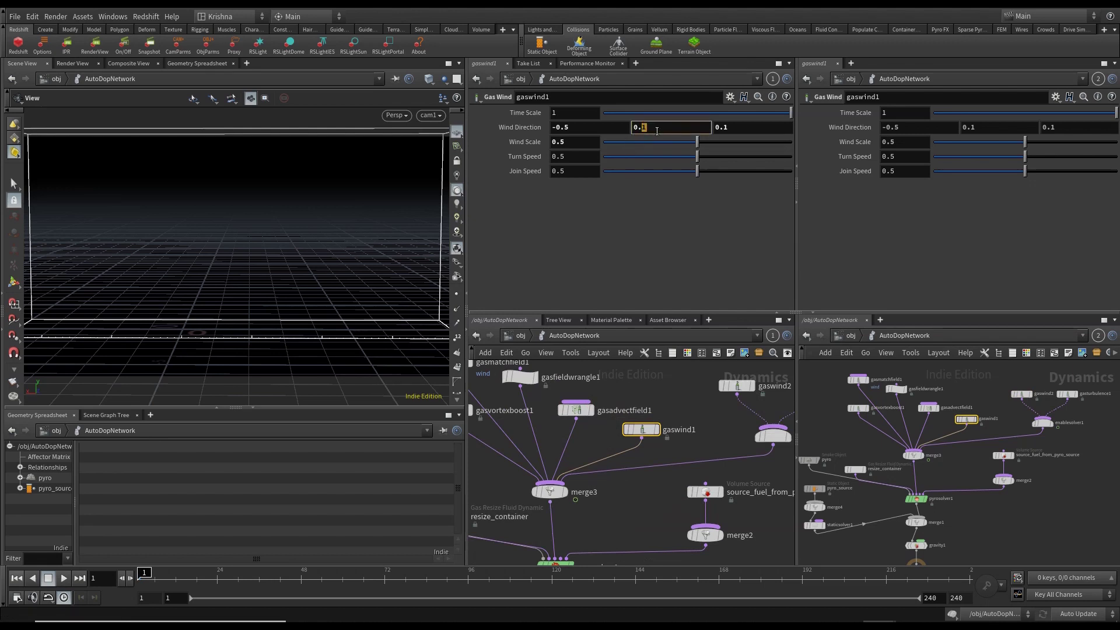
{"action": "type", "text": "2"}
{"action": "key", "text": "Return"}
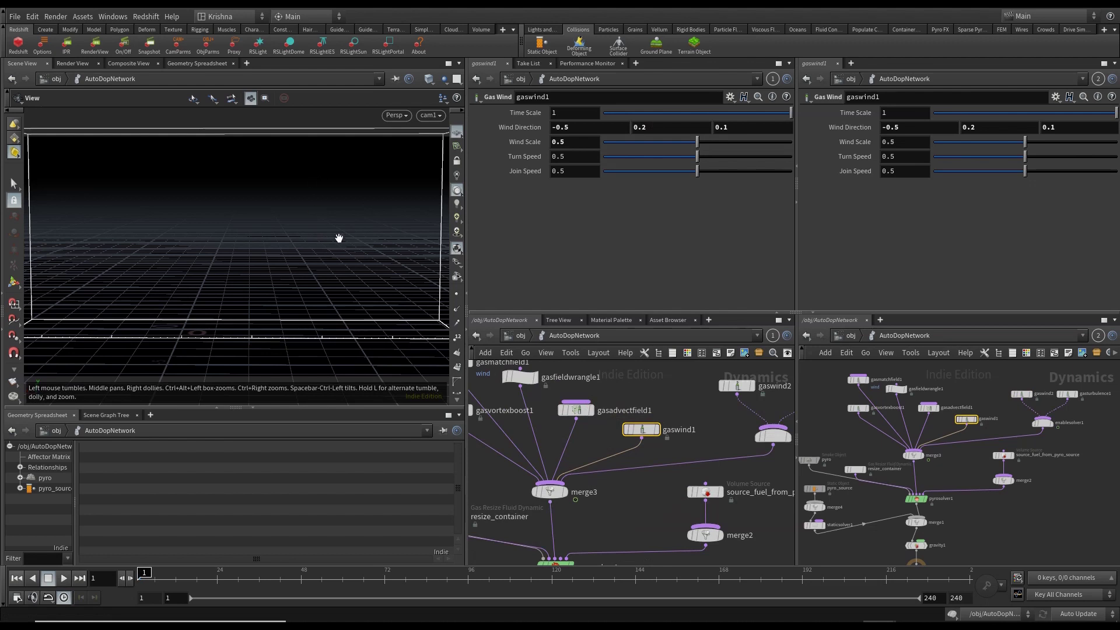
Open the animation curve of the temperature Scale on source_fuel_from_pyro_source for editing.
{"action": "scroll", "coordinate": [666, 390], "scroll_direction": "down", "scroll_amount": 2}
{"action": "scroll", "coordinate": [743, 473], "scroll_direction": "down", "scroll_amount": 1}
{"action": "middle_click_drag", "start_coordinate": [743, 473], "coordinate": [699, 467]}
{"action": "left_click_drag", "start_coordinate": [624, 454], "coordinate": [624, 454]}
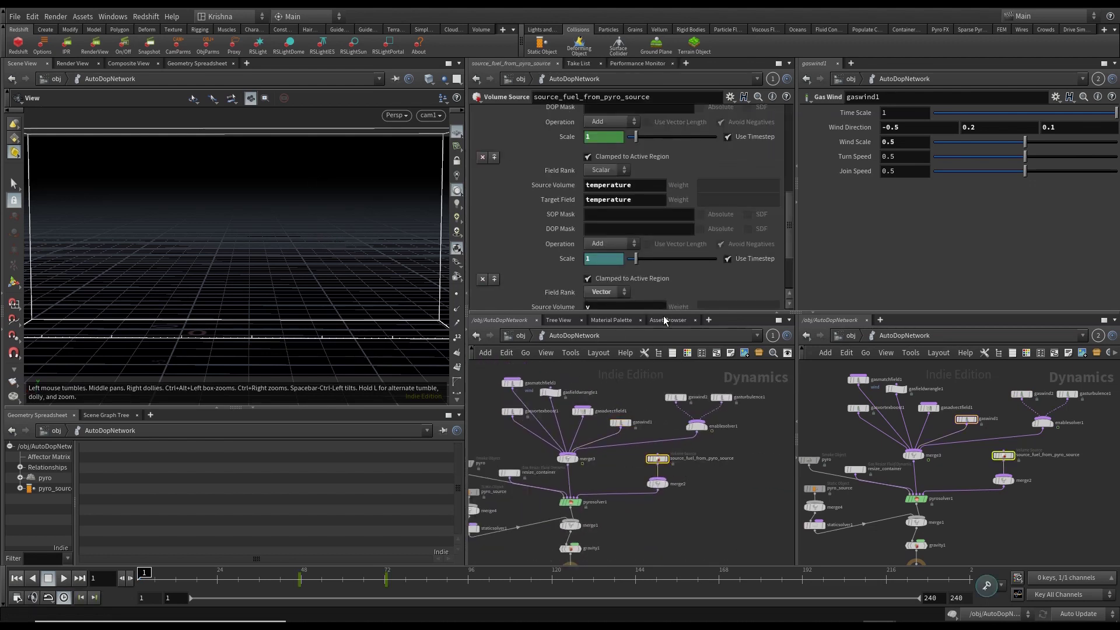
{"action": "scroll", "coordinate": [570, 278], "scroll_direction": "down", "scroll_amount": 3}
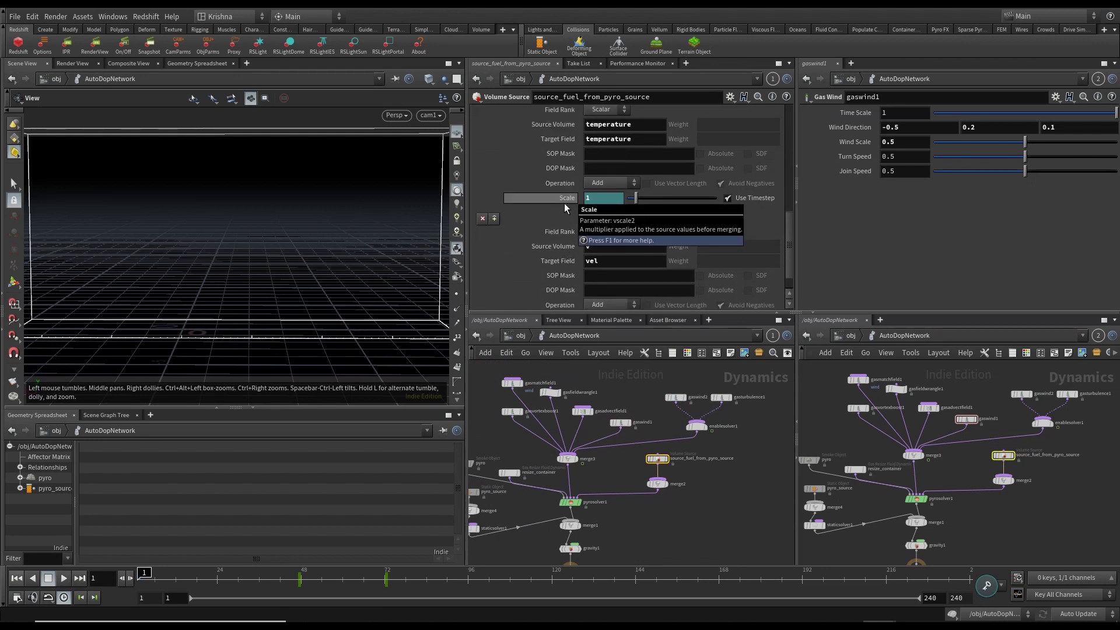
{"action": "left_click", "coordinate": [565, 200], "text": "shift"}
{"action": "key", "text": "h"}
Move the temperature Scale curve's end key to frame 60, clear the console message and close the curve editor.
{"action": "scroll", "coordinate": [580, 190], "scroll_direction": "down", "scroll_amount": 4}
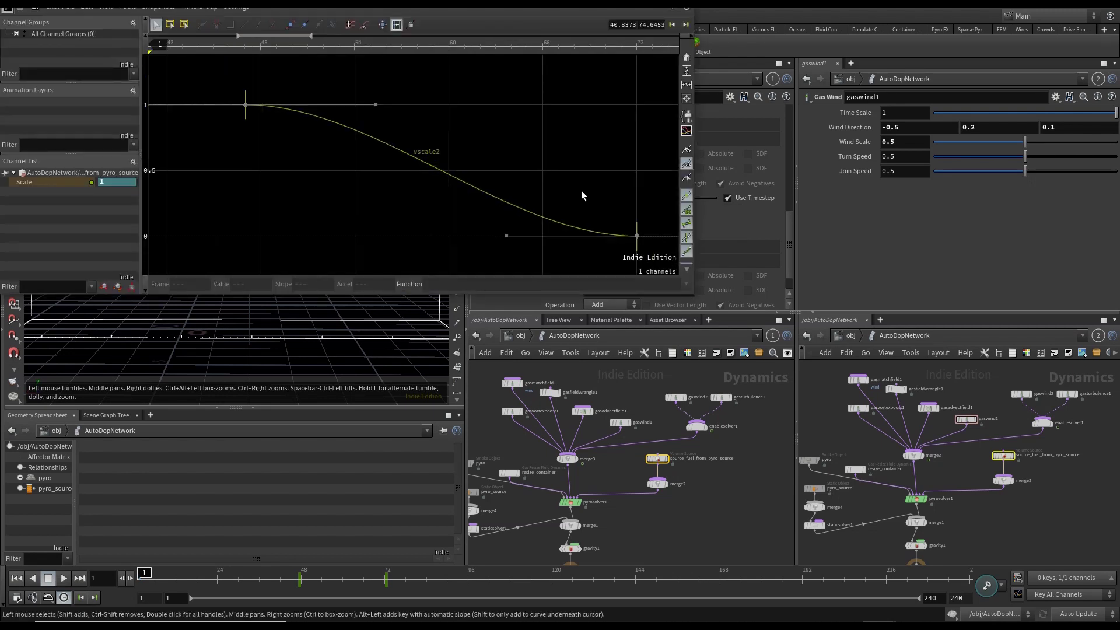
{"action": "left_click_drag", "start_coordinate": [601, 194], "coordinate": [647, 257]}
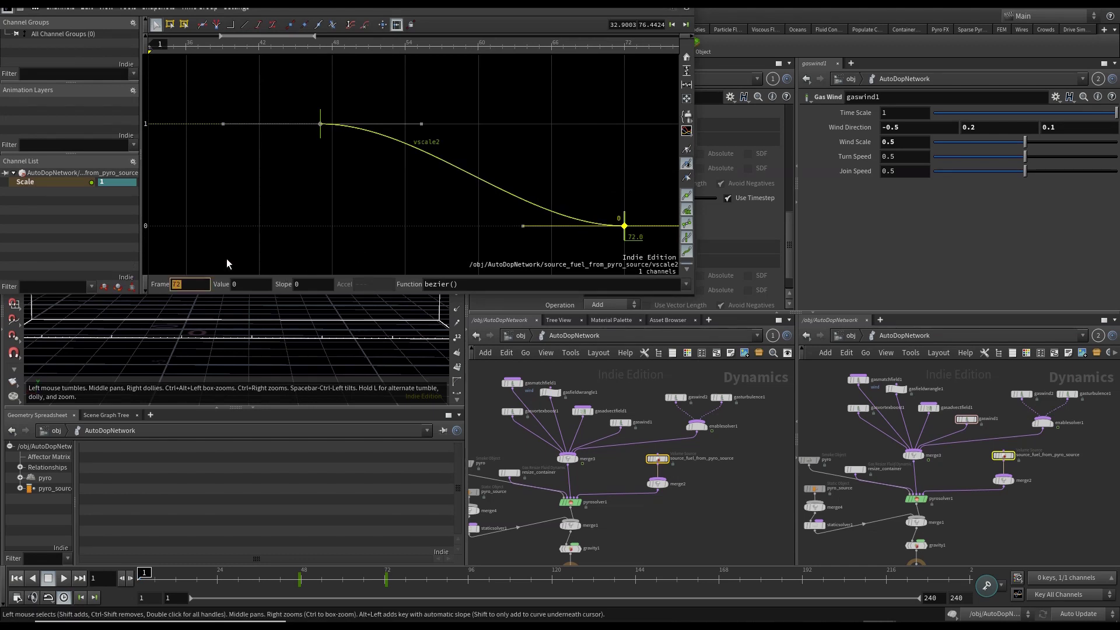
{"action": "type", "text": "60"}
{"action": "key", "text": "Return"}
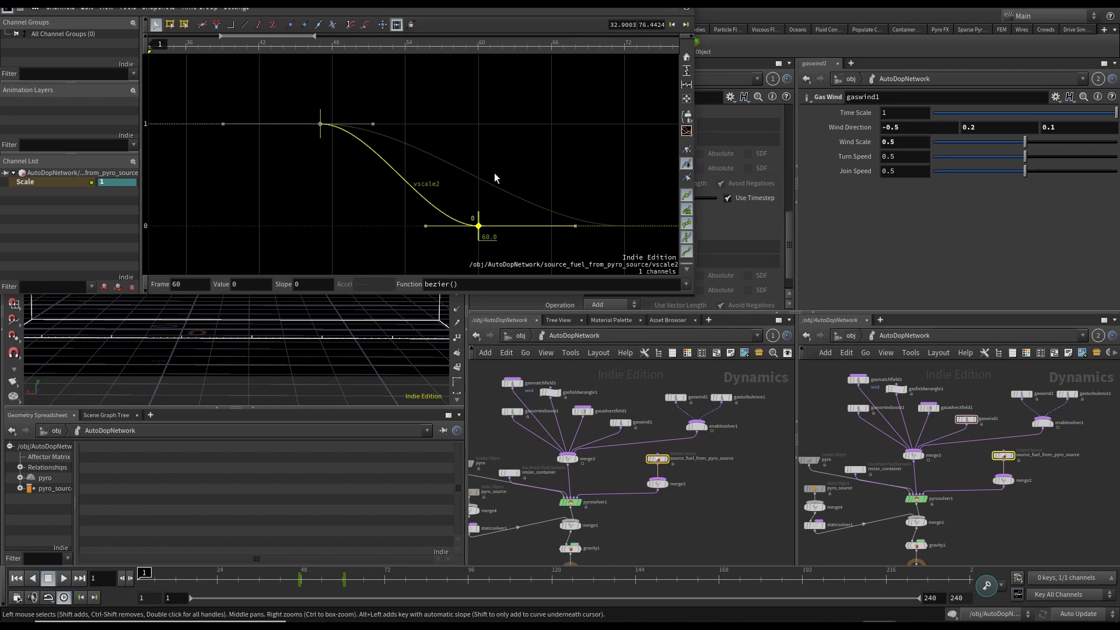
{"action": "left_click", "coordinate": [693, 299]}
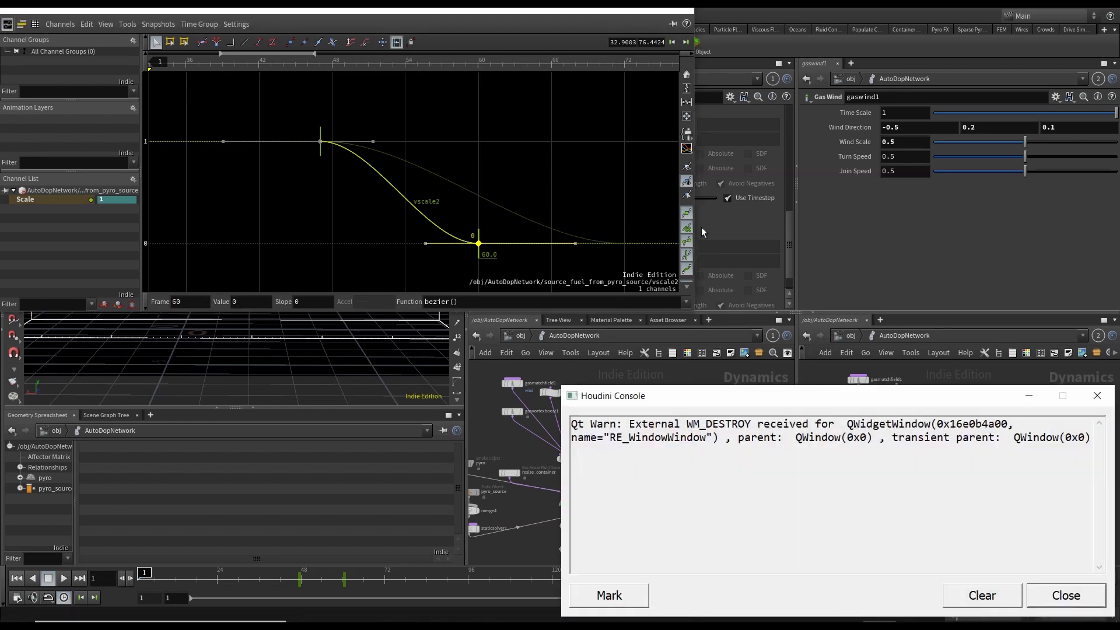
{"action": "left_click", "coordinate": [983, 594]}
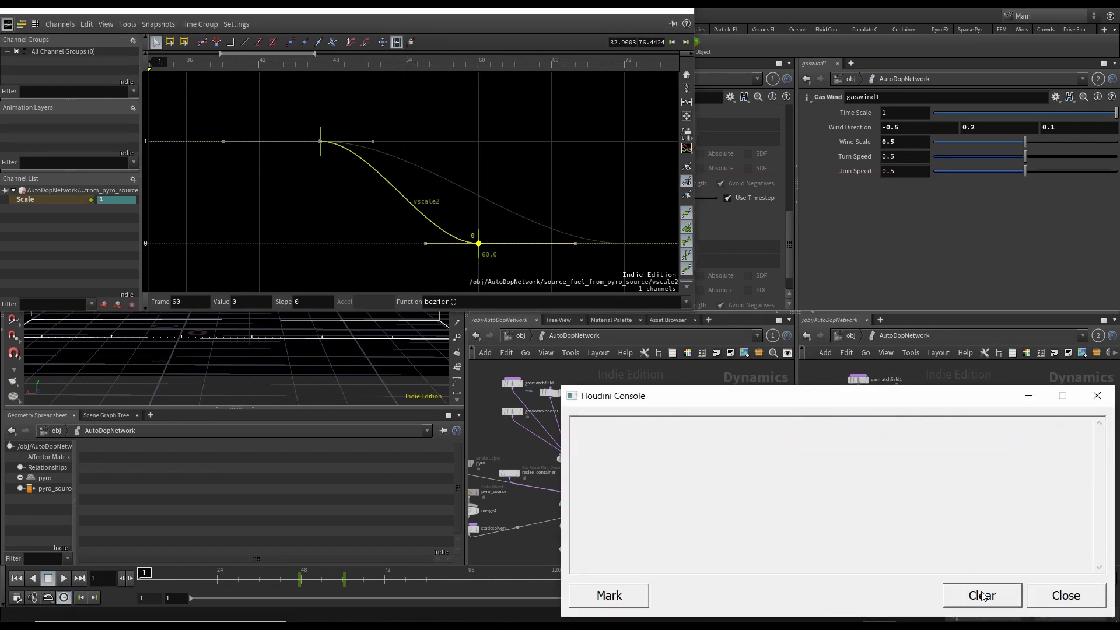
{"action": "left_click", "coordinate": [1036, 594]}
{"action": "left_click", "coordinate": [673, 24]}
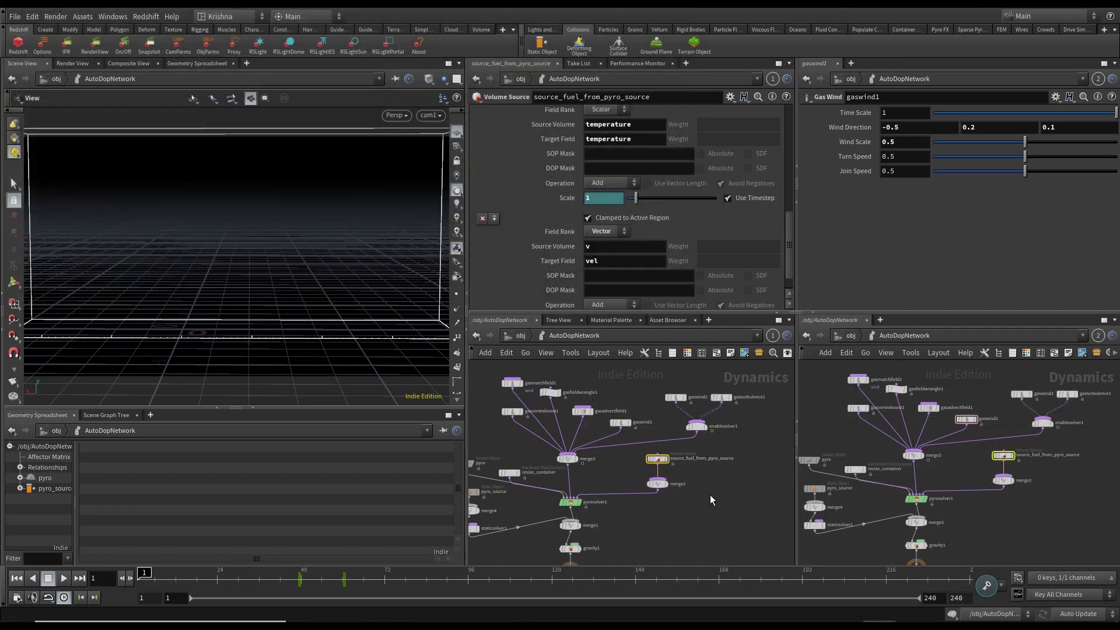
Save the scene file and create a viewport flipbook of the simulation for frames 1 to 72.
{"action": "scroll", "coordinate": [719, 498], "scroll_direction": "down", "scroll_amount": 2}
{"action": "middle_click_drag", "start_coordinate": [684, 524], "coordinate": [693, 498]}
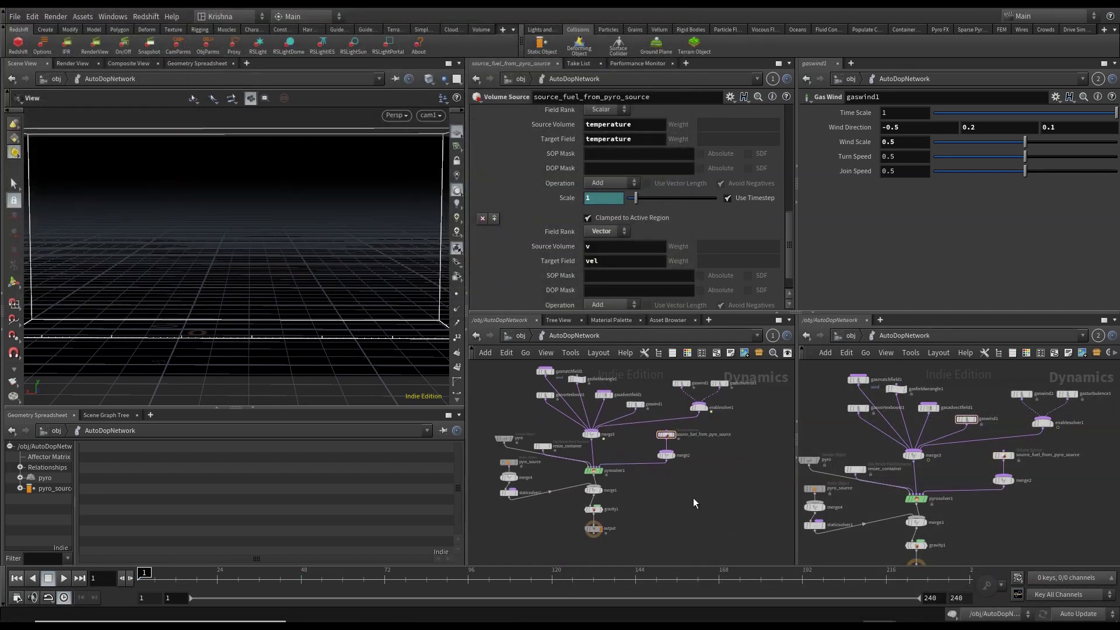
{"action": "key", "text": "ctrl+s"}
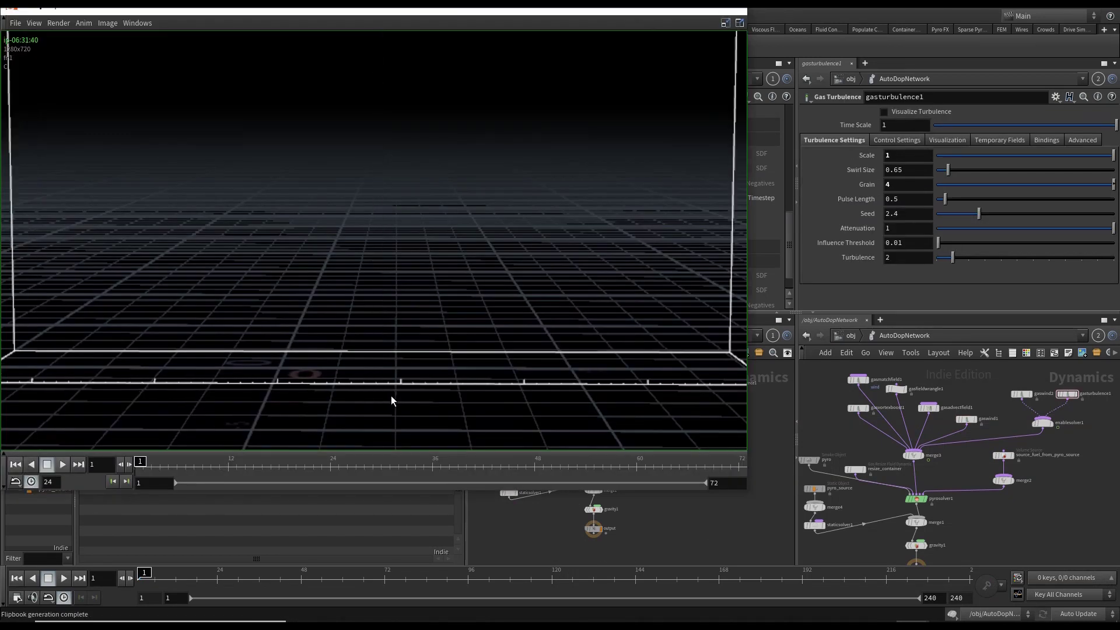
Play the flipbook and scrub around frames 50 to 54 to examine how the gust disperses the fire within the container.
{"action": "left_click", "coordinate": [63, 465]}
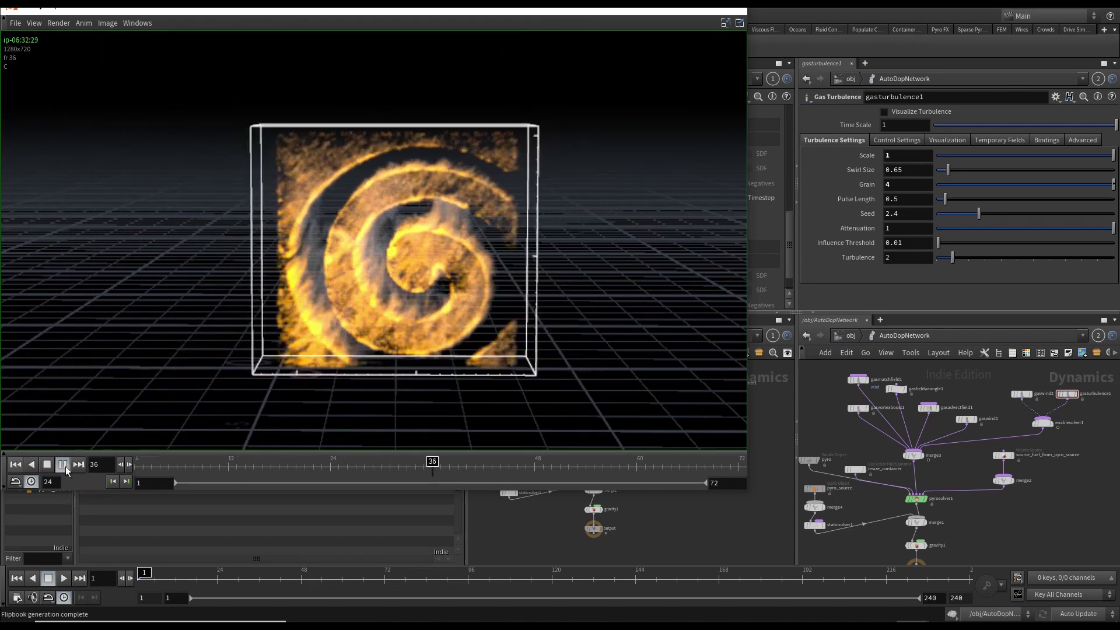
{"action": "left_click_drag", "start_coordinate": [241, 470], "coordinate": [582, 465]}
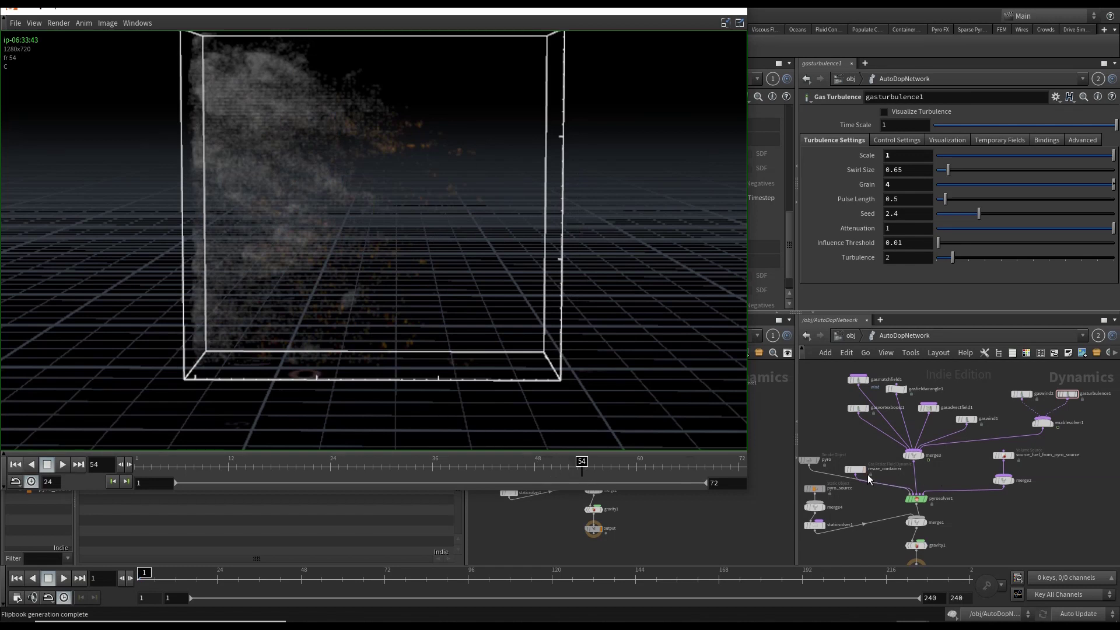
{"action": "scroll", "coordinate": [867, 474], "scroll_direction": "up", "scroll_amount": 5}
{"action": "mouse_move", "coordinate": [583, 465]}
{"action": "left_mouse_down"}
{"action": "mouse_move", "coordinate": [639, 465]}
{"action": "mouse_move", "coordinate": [414, 460]}
{"action": "mouse_move", "coordinate": [518, 464]}
{"action": "mouse_move", "coordinate": [560, 449]}
{"action": "mouse_move", "coordinate": [511, 445]}
{"action": "mouse_move", "coordinate": [580, 448]}
{"action": "left_mouse_up"}
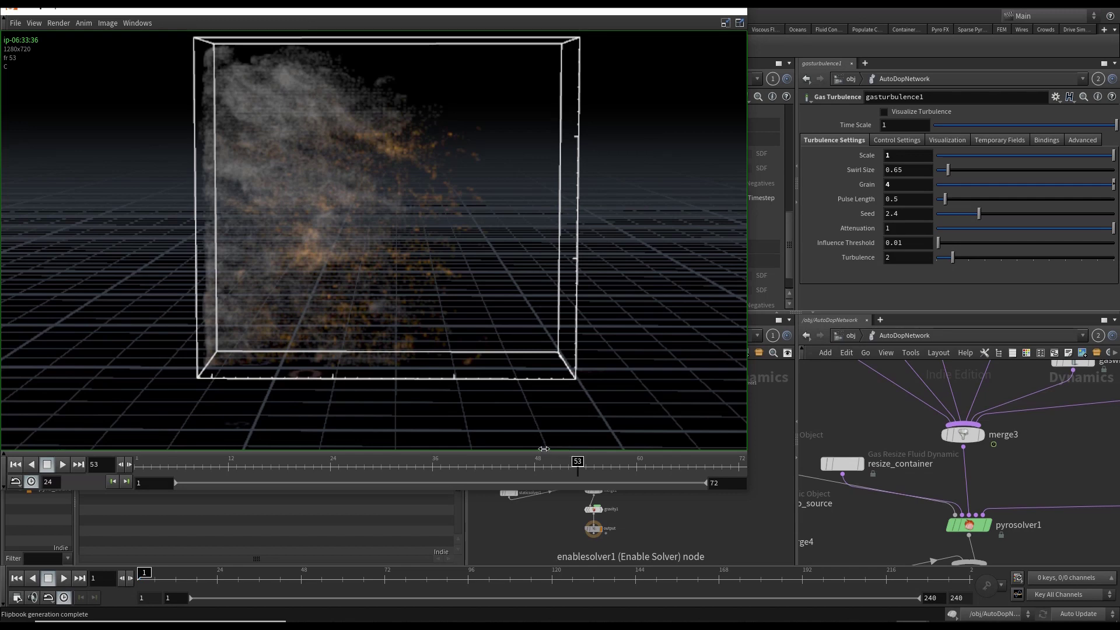
{"action": "left_click_drag", "start_coordinate": [575, 467], "coordinate": [548, 465]}
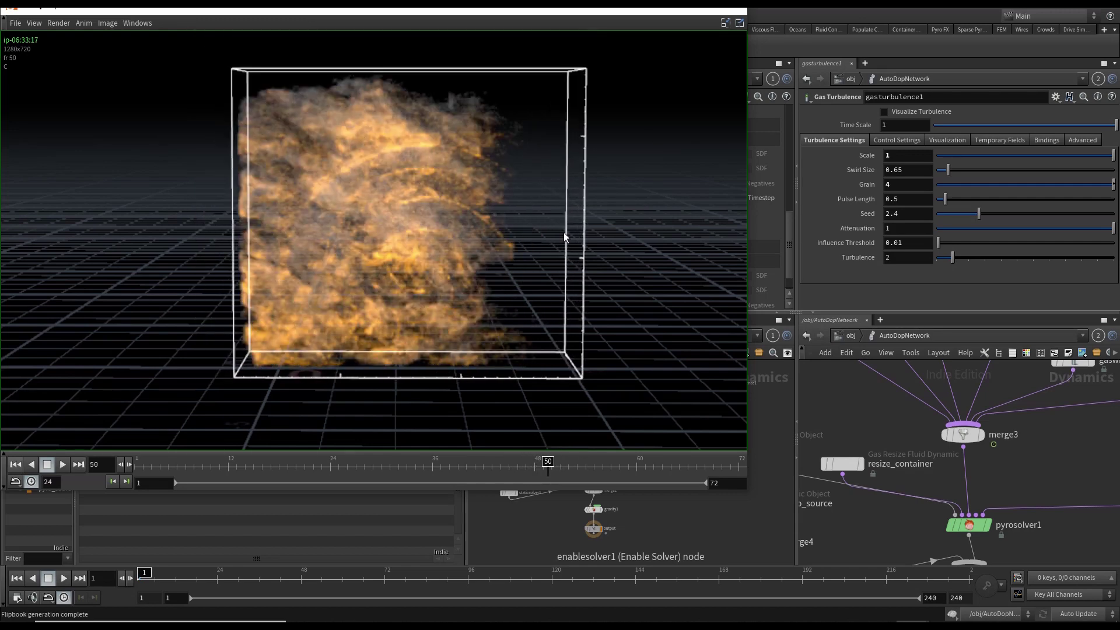
Set the Padding of the resize_container node to 0.4.
{"action": "left_click", "coordinate": [887, 421]}
{"action": "scroll", "coordinate": [860, 422], "scroll_direction": "down", "scroll_amount": 3}
{"action": "left_click", "coordinate": [850, 447]}
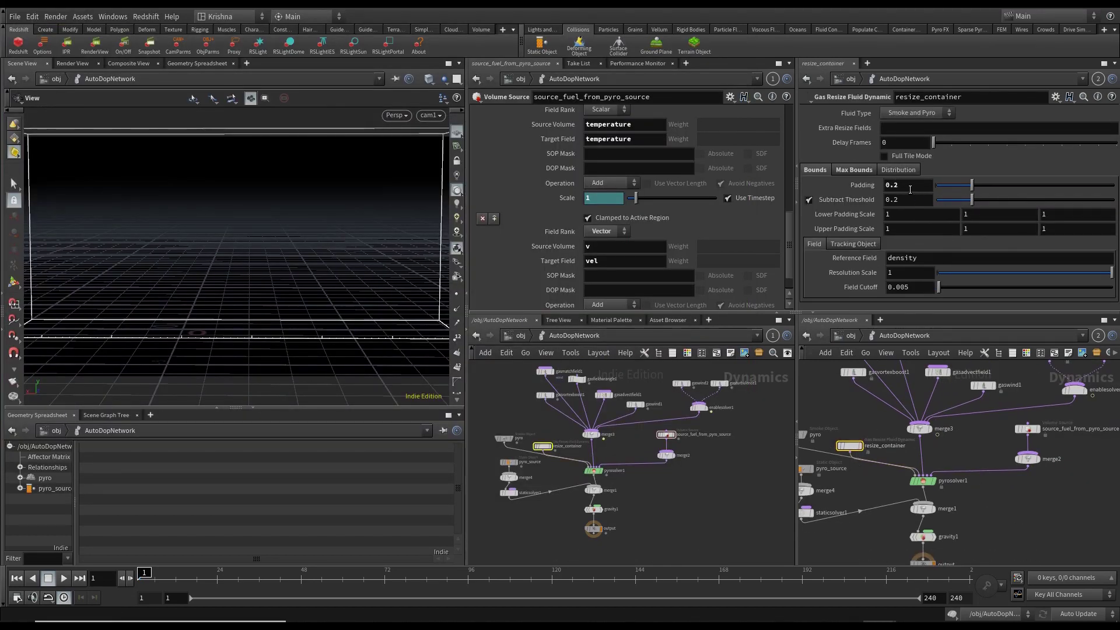
{"action": "left_click_drag", "start_coordinate": [892, 185], "coordinate": [903, 185]}
{"action": "type", "text": "4"}
{"action": "key", "text": "Return"}
Set the Swirl Size of gasturbulence1 to 2.
{"action": "scroll", "coordinate": [987, 434], "scroll_direction": "down", "scroll_amount": 2}
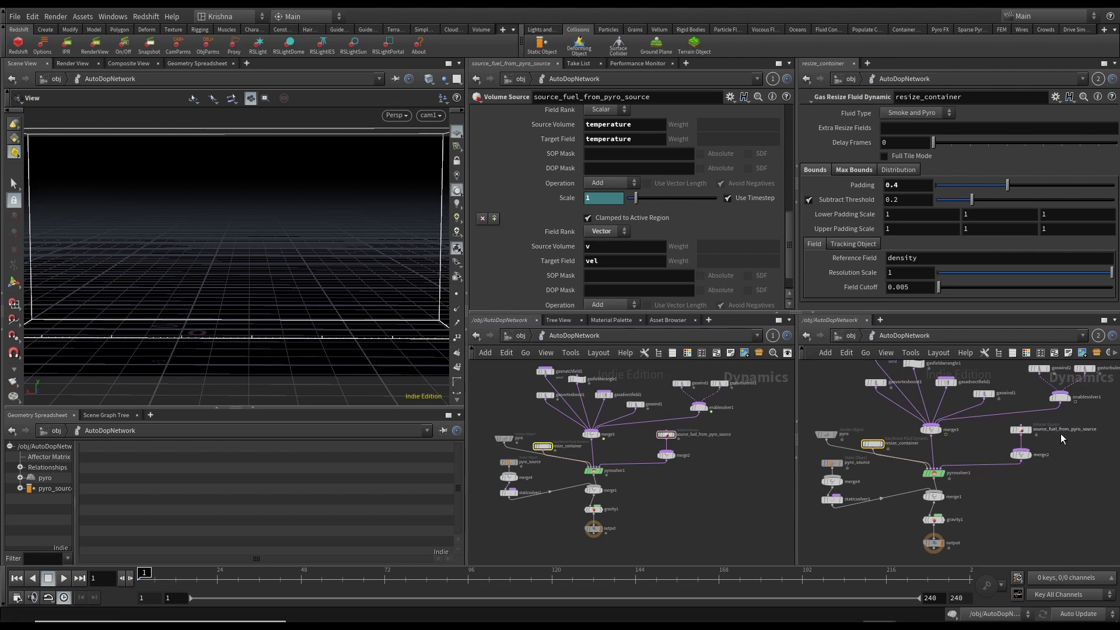
{"action": "middle_click_drag", "start_coordinate": [1089, 416], "coordinate": [1008, 492]}
{"action": "left_click_drag", "start_coordinate": [979, 422], "coordinate": [963, 454]}
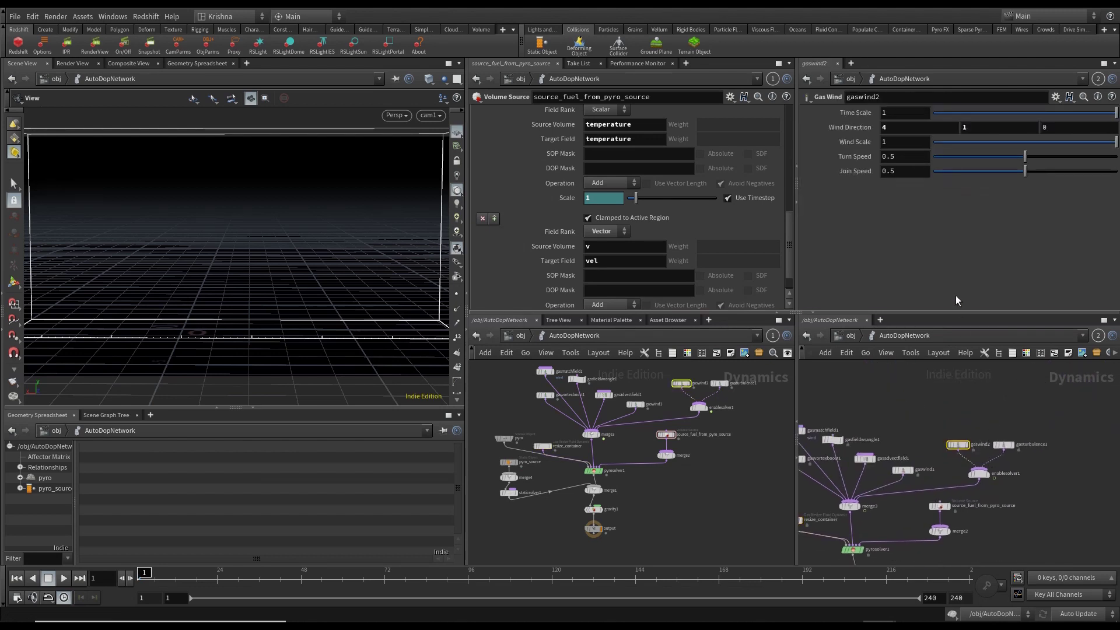
{"action": "left_click", "coordinate": [1006, 444]}
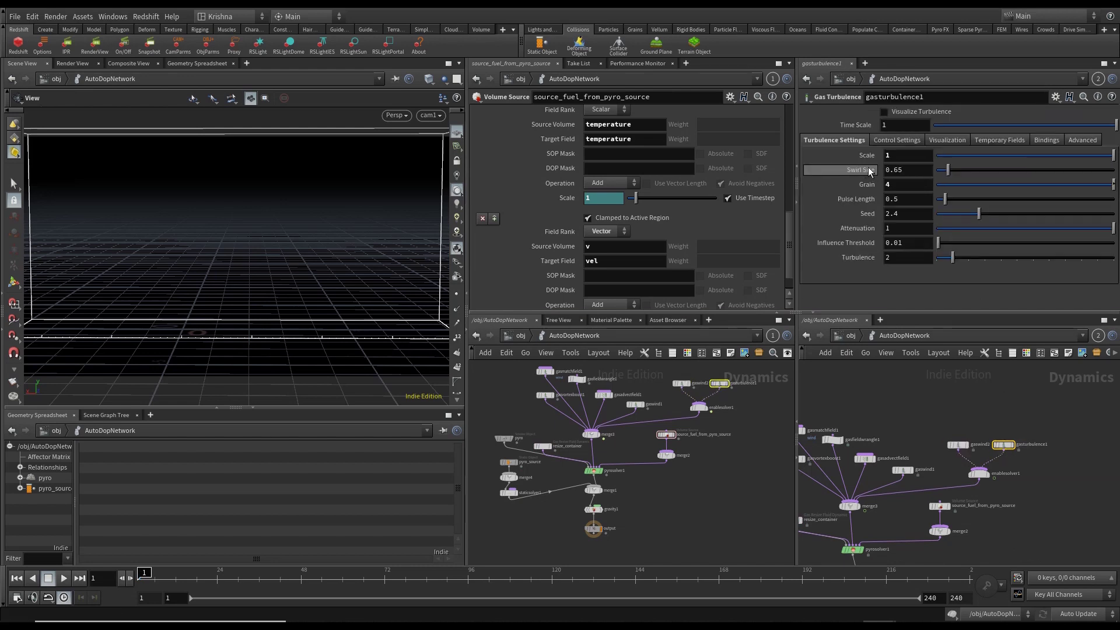
{"action": "left_click", "coordinate": [908, 169]}
{"action": "type", "text": "2"}
{"action": "key", "text": "Return"}
Change the Enable Solvers expression on enablesolver1 to $F>190 && $F<194.
{"action": "scroll", "coordinate": [917, 422], "scroll_direction": "down", "scroll_amount": 2}
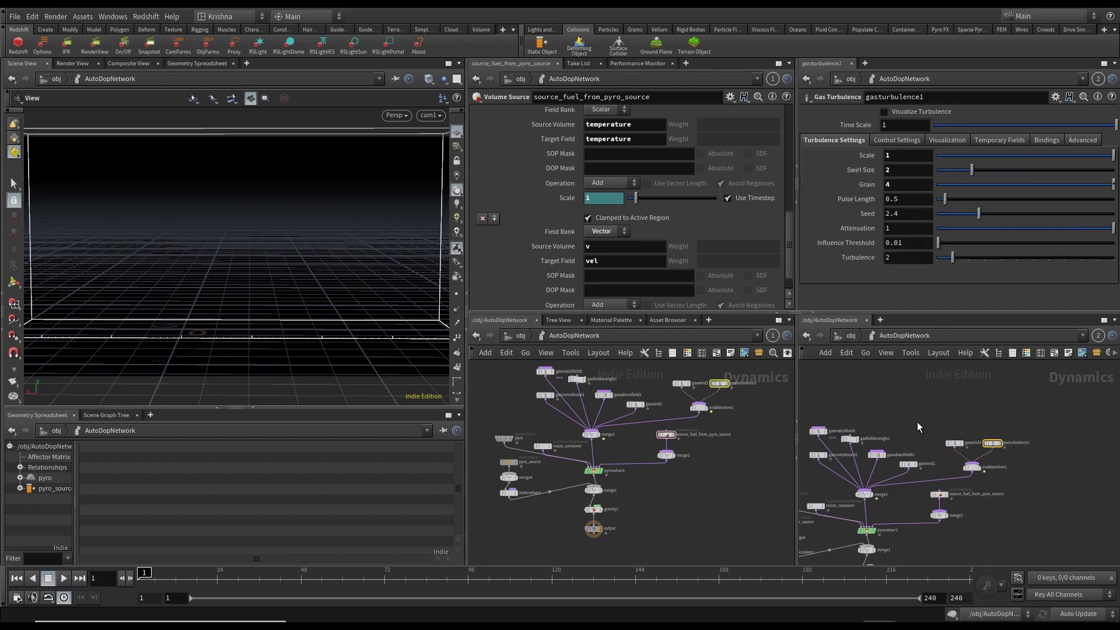
{"action": "left_click_drag", "start_coordinate": [936, 395], "coordinate": [931, 441]}
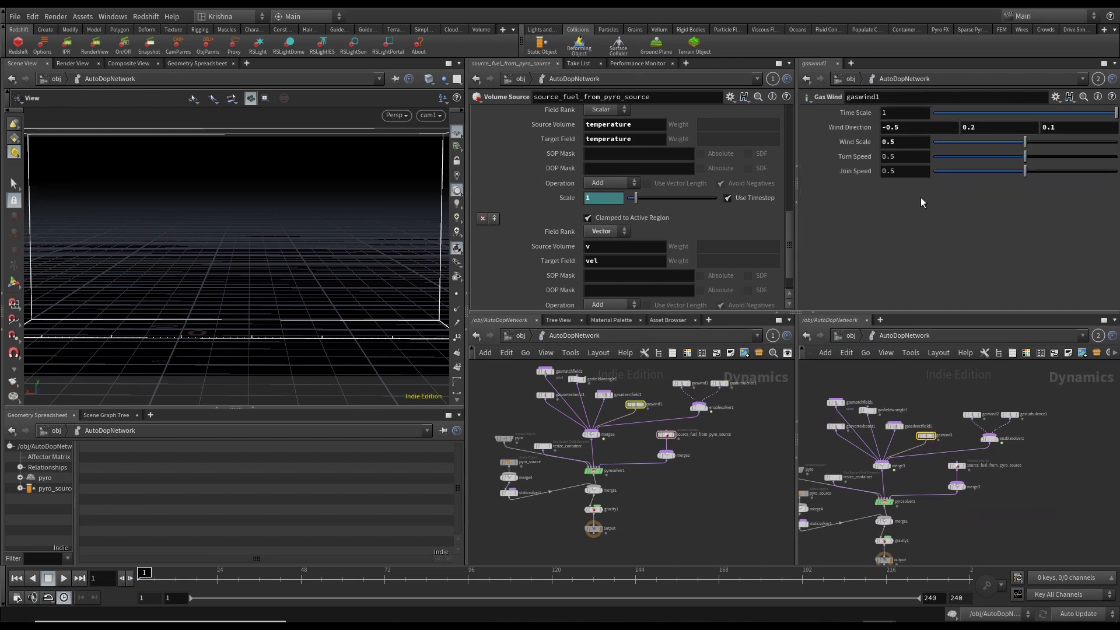
{"action": "scroll", "coordinate": [985, 467], "scroll_direction": "up", "scroll_amount": 2}
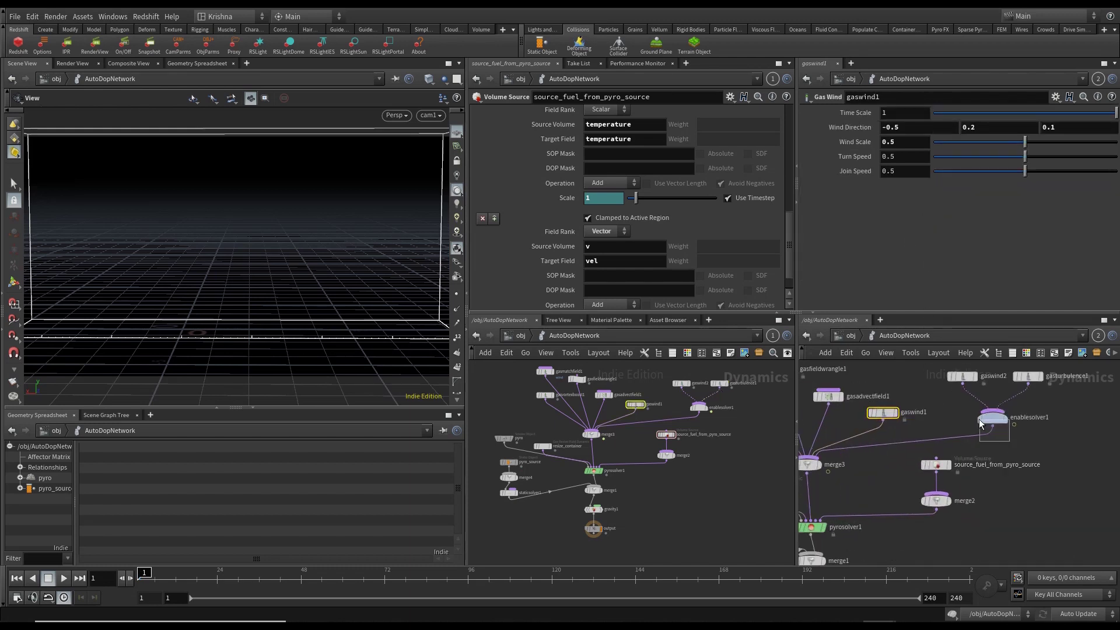
{"action": "left_click_drag", "start_coordinate": [979, 419], "coordinate": [980, 420]}
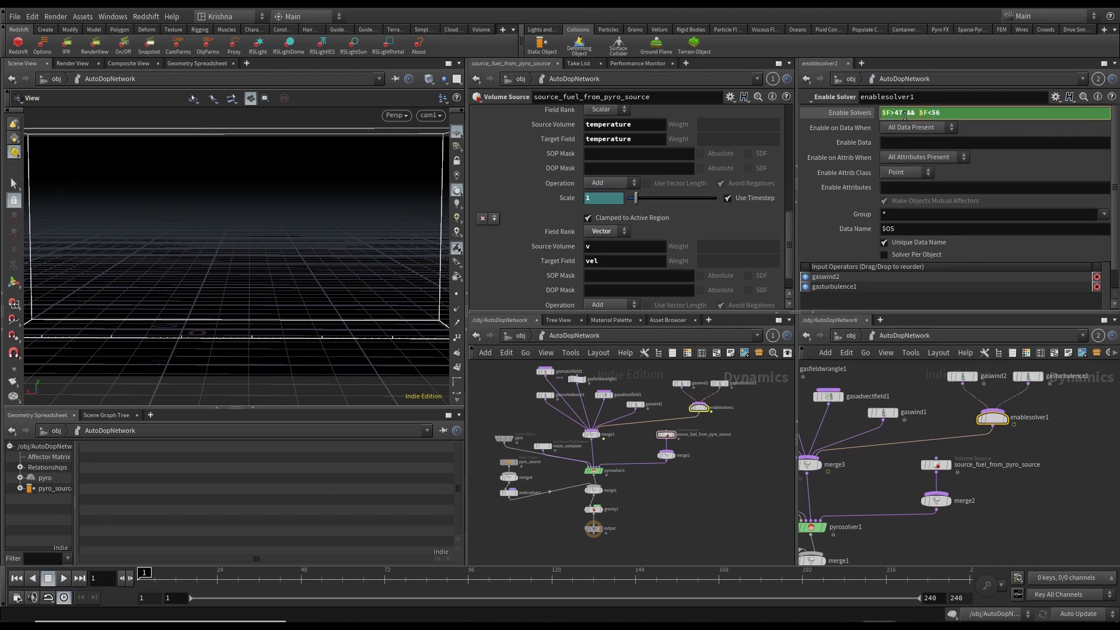
{"action": "double_click", "coordinate": [903, 112]}
{"action": "type", "text": "190"}
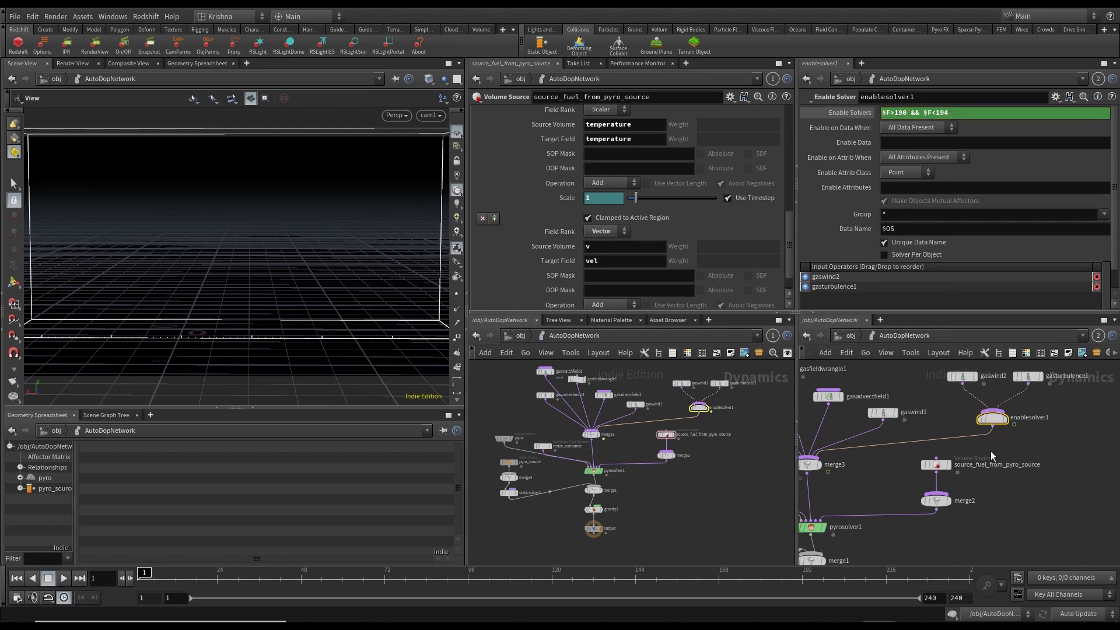
Delete the frame expression from the fuel Scale on source_fuel_from_pyro_source.
{"action": "left_click_drag", "start_coordinate": [946, 459], "coordinate": [946, 459]}
{"action": "scroll", "coordinate": [945, 280], "scroll_direction": "down", "scroll_amount": 5}
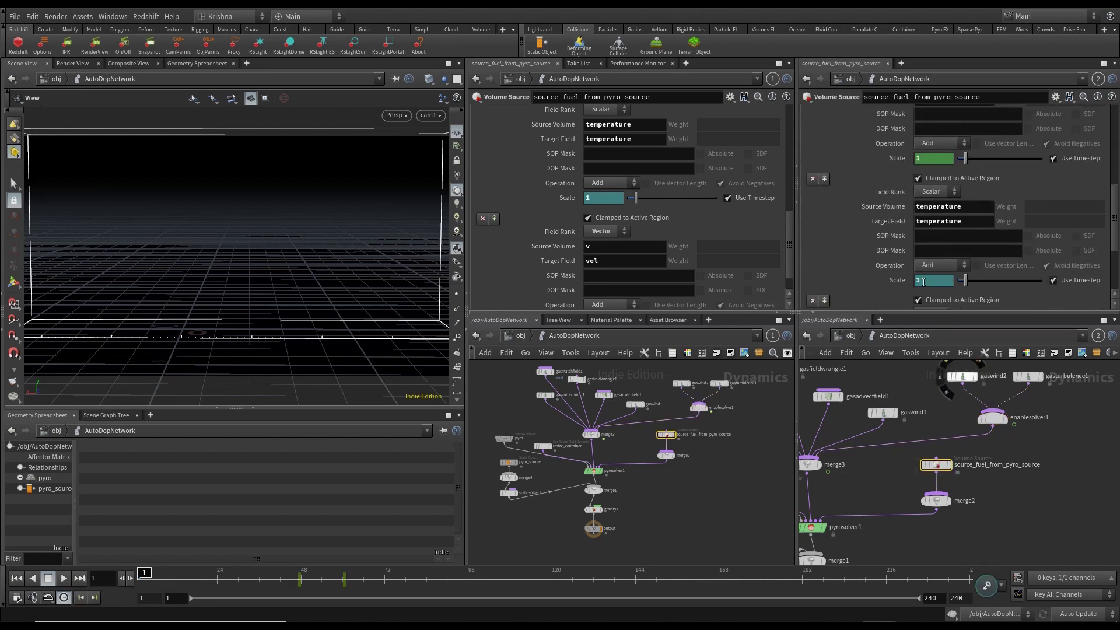
{"action": "left_click", "coordinate": [927, 158]}
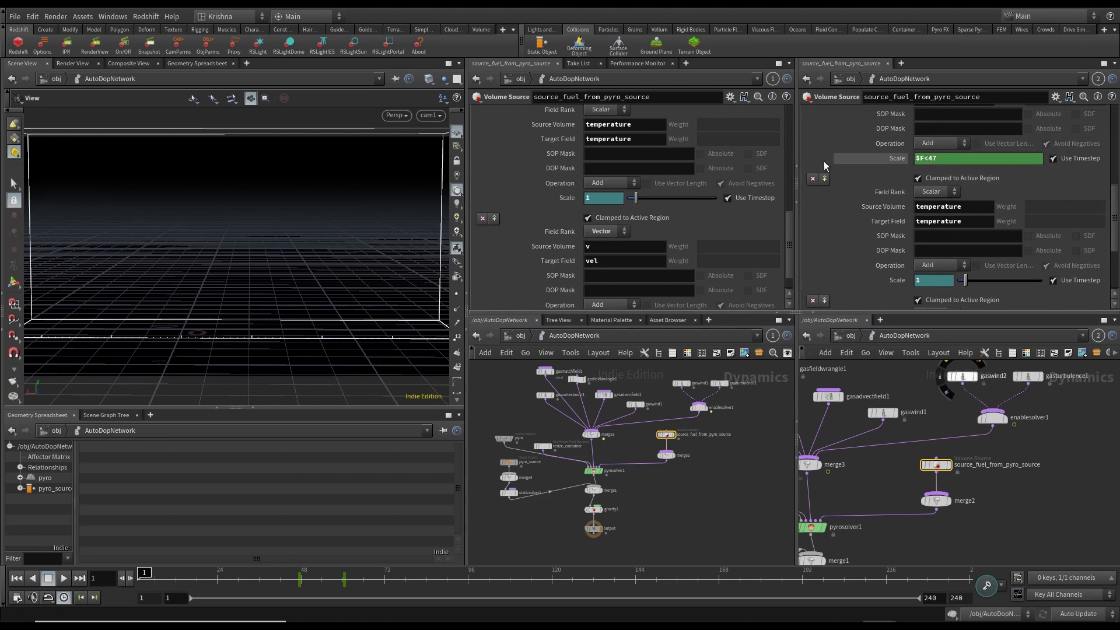
{"action": "right_click", "coordinate": [873, 162]}
{"action": "left_click", "coordinate": [911, 301]}
{"action": "left_click", "coordinate": [889, 162], "text": "ctrl"}
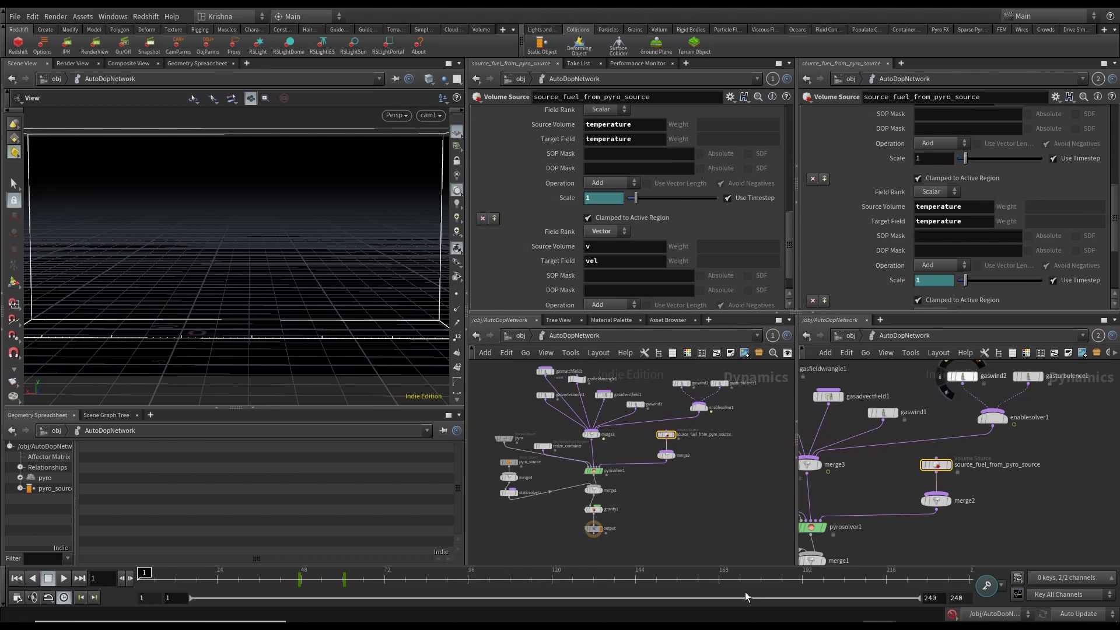
Keyframe the fuel Scale at 1 on frame 190.
{"action": "left_click", "coordinate": [796, 583]}
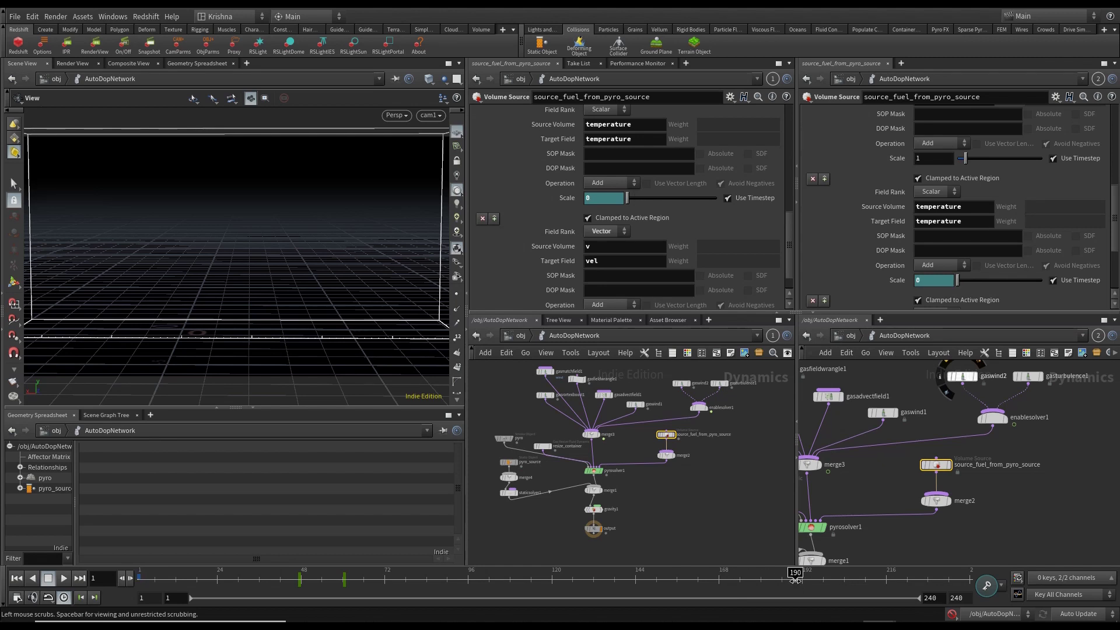
{"action": "left_click", "coordinate": [929, 158]}
{"action": "type", "text": "1"}
{"action": "key", "text": "Return"}
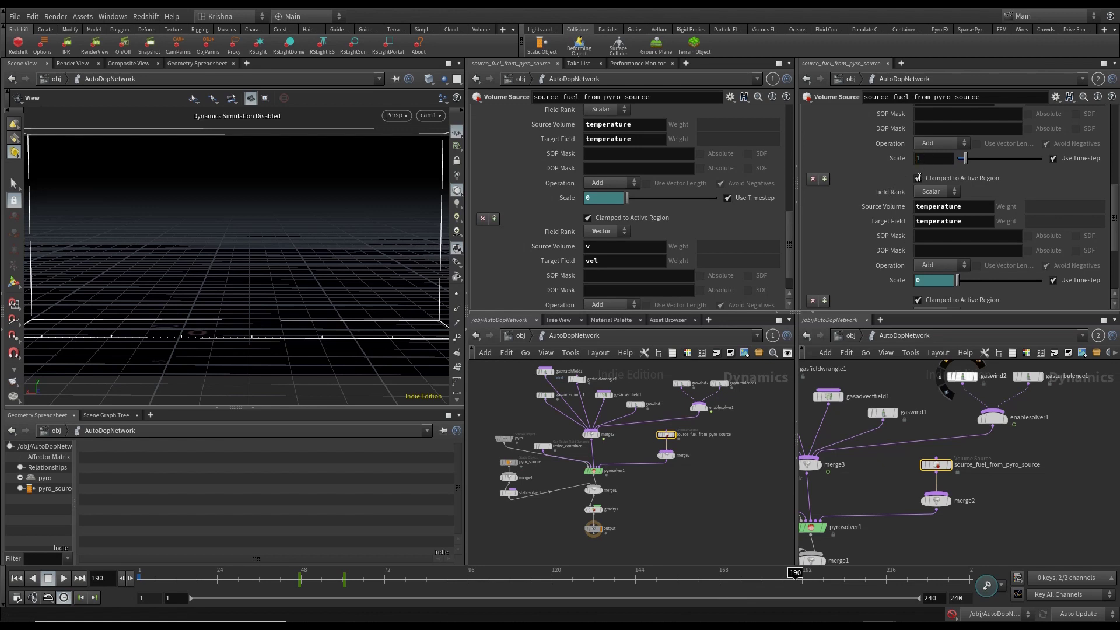
Keyframe the fuel Scale at 0 on frame 192.
{"action": "key", "text": "Right"}
{"action": "key", "text": "Right"}
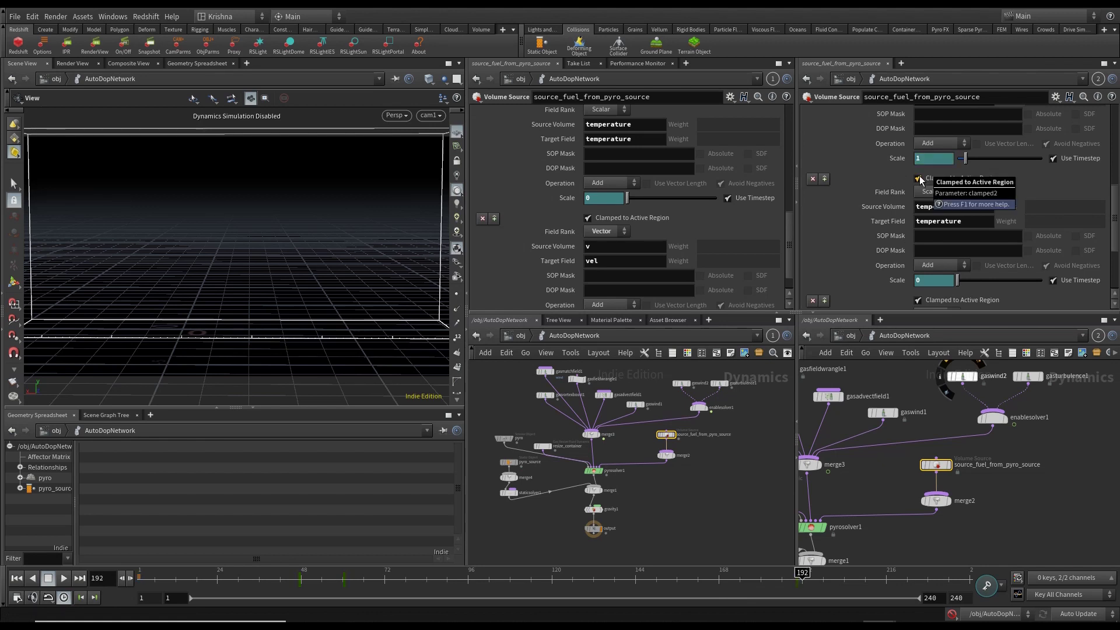
{"action": "left_click", "coordinate": [928, 158]}
{"action": "type", "text": "0"}
{"action": "key", "text": "Return"}
{"action": "key", "text": "k"}
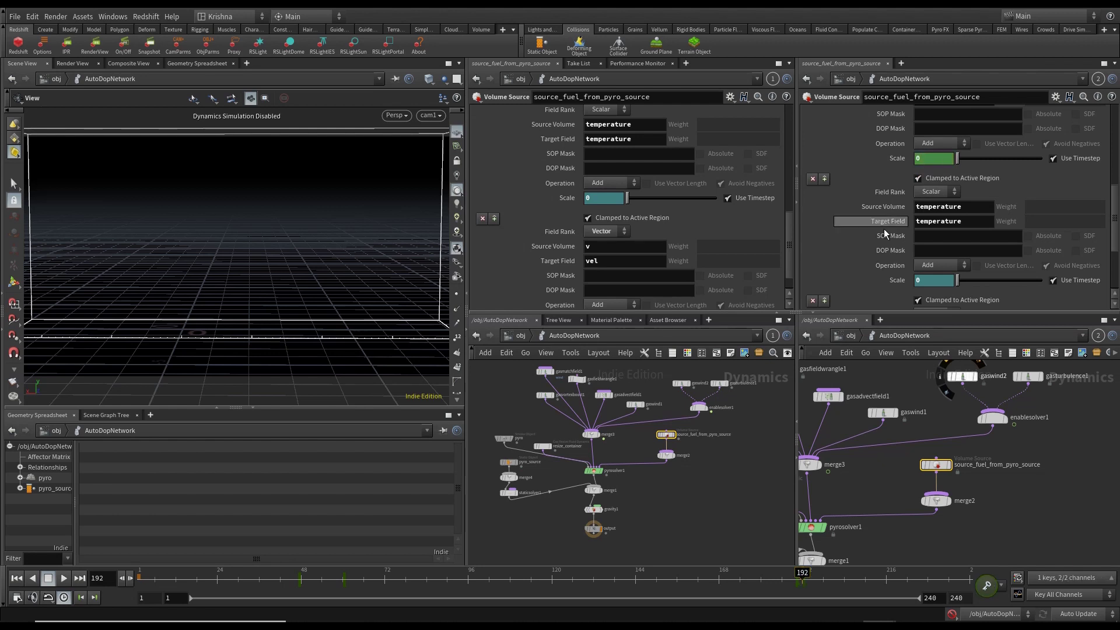
Enter 0.8 for the fuel Scale at frame 190 and scrub the timeline to check the animated value up to frame 192.
{"action": "left_click", "coordinate": [797, 579]}
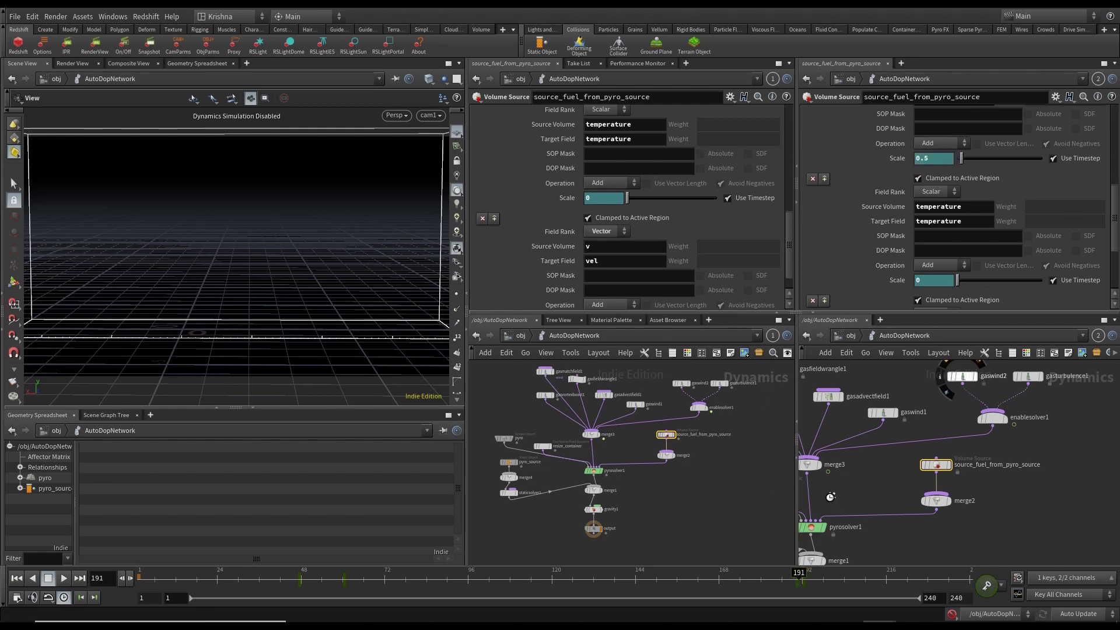
{"action": "key", "text": "Left"}
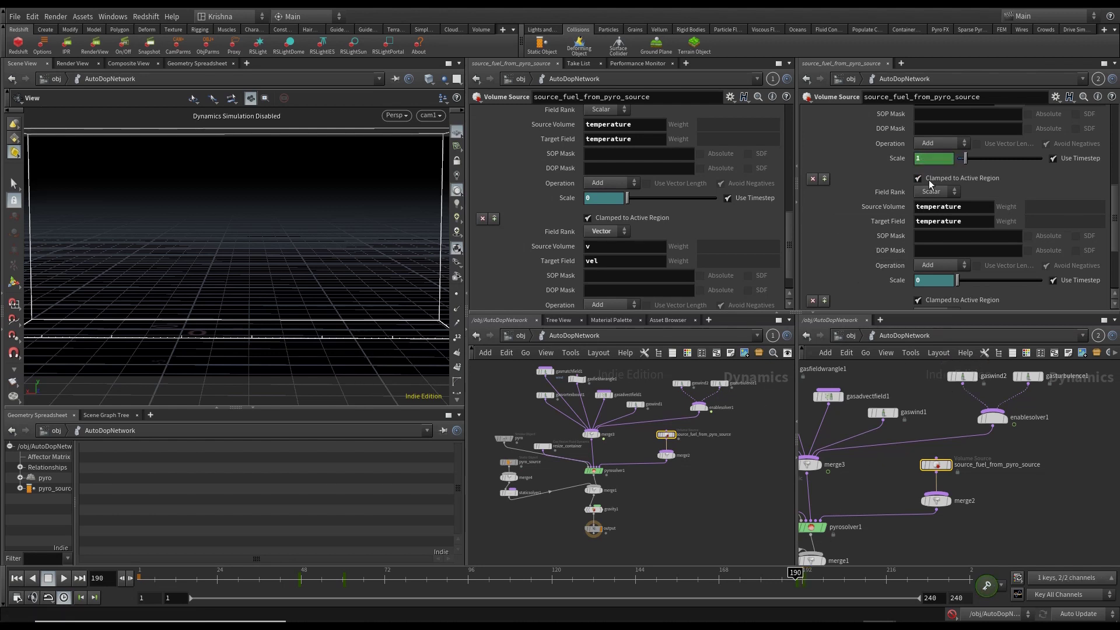
{"action": "type", "text": "0.8"}
{"action": "key", "text": "Return"}
{"action": "left_click_drag", "start_coordinate": [795, 574], "coordinate": [517, 574]}
{"action": "left_click_drag", "start_coordinate": [741, 574], "coordinate": [807, 578]}
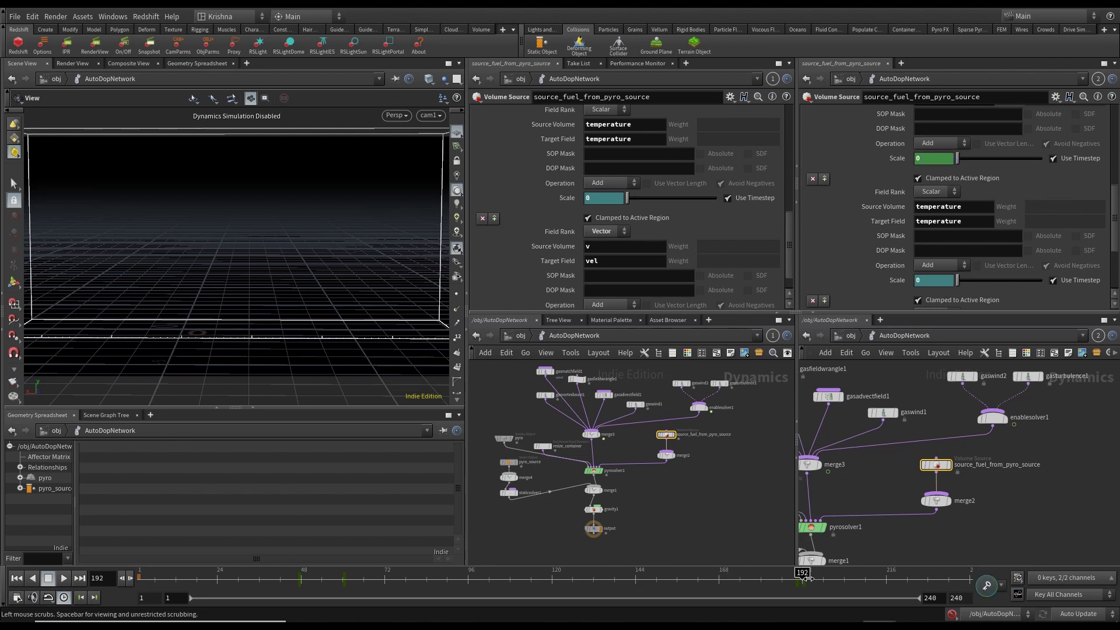
Delete the temperature Scale's existing animation and keyframe it at 1 on frame 192.
{"action": "right_click", "coordinate": [903, 281]}
{"action": "left_click", "coordinate": [944, 419]}
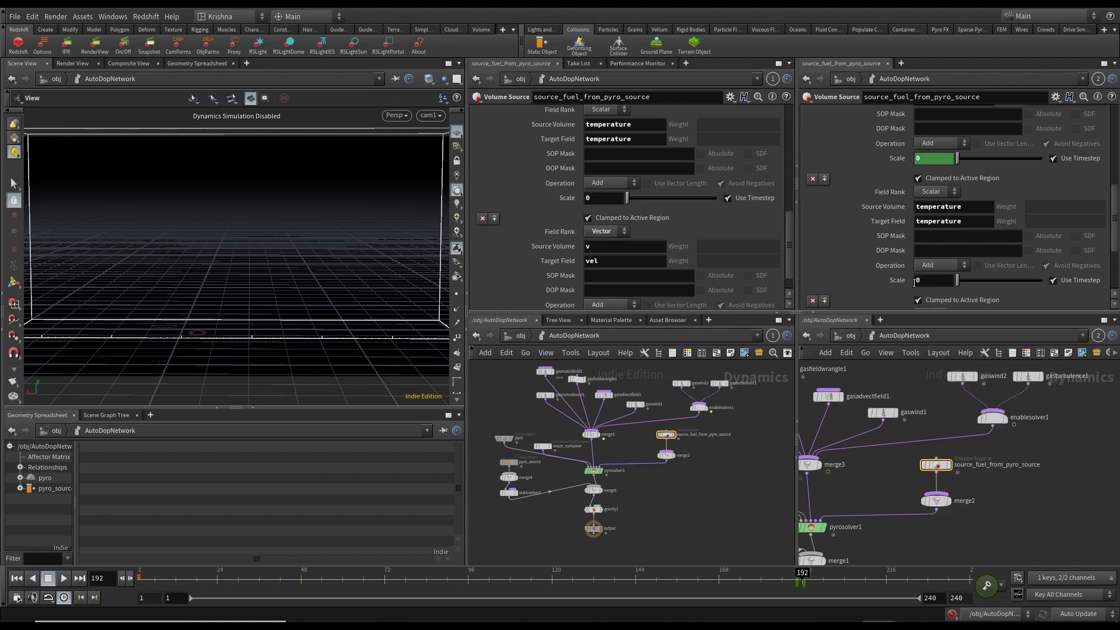
{"action": "type", "text": "1"}
{"action": "key", "text": "Return"}
{"action": "left_click", "coordinate": [897, 279], "text": "alt"}
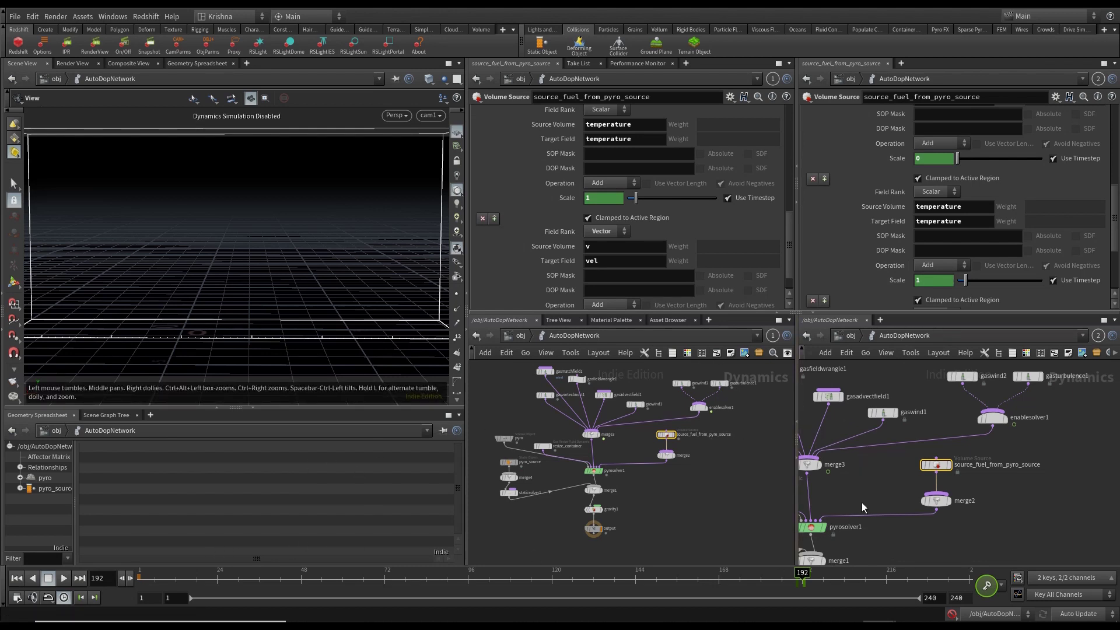
Keyframe the temperature Scale at 0 on frame 204.
{"action": "left_click", "coordinate": [846, 582]}
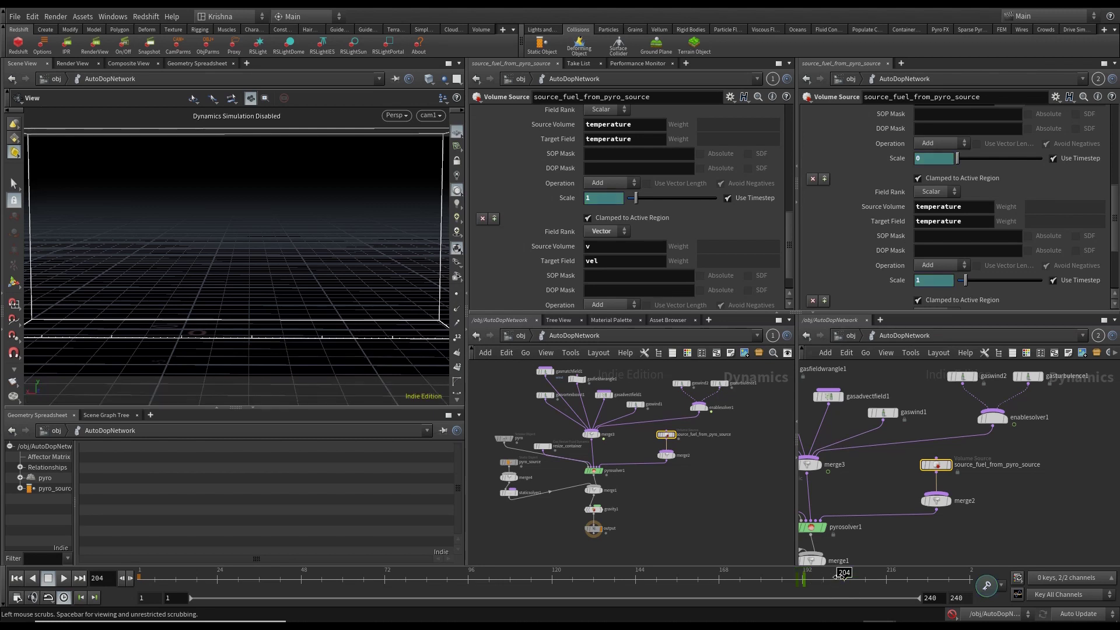
{"action": "left_click", "coordinate": [924, 282]}
{"action": "type", "text": "0"}
{"action": "key", "text": "Return"}
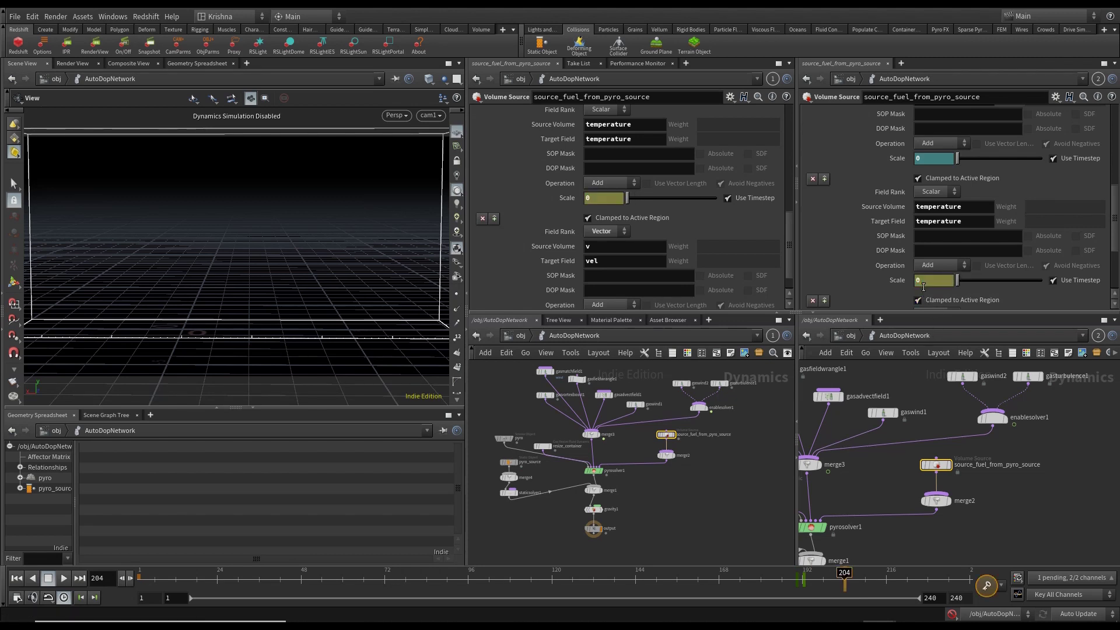
{"action": "left_click", "coordinate": [923, 284], "text": "alt"}
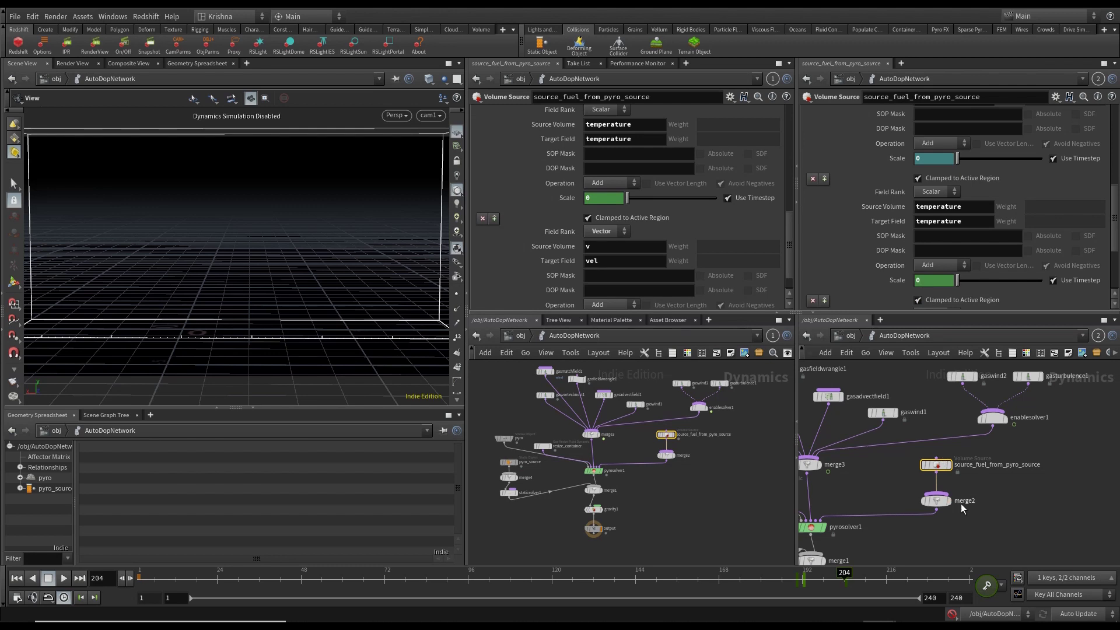
Examine the fuel and temperature Scale curves of source_fuel_from_pyro_source in the animation editor, framing the keys from frame 190.
{"action": "left_click", "coordinate": [991, 417]}
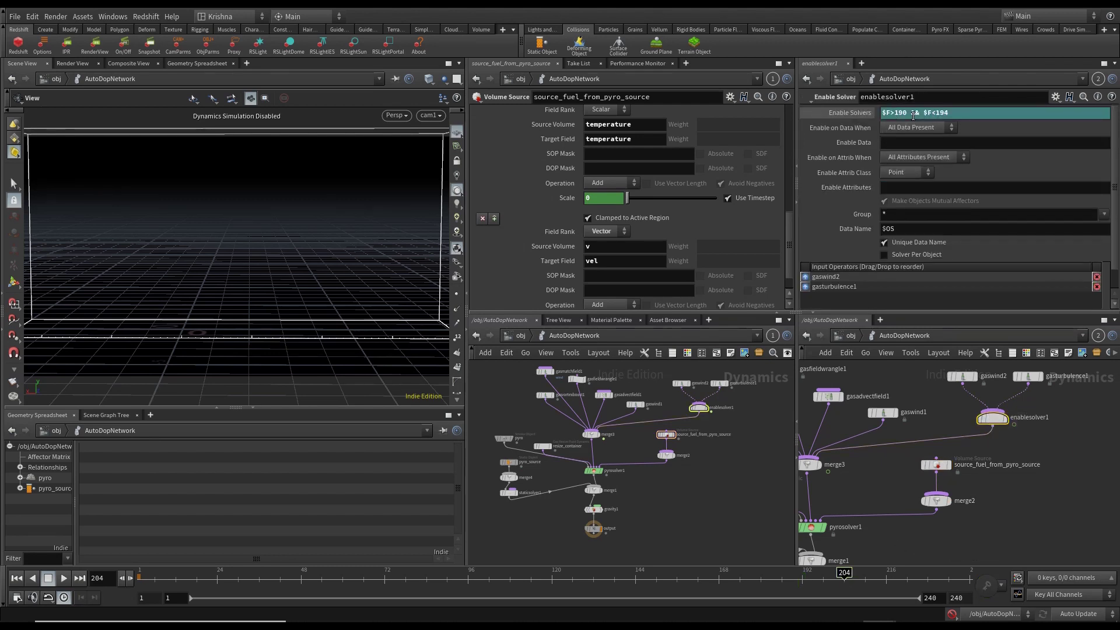
{"action": "left_click", "coordinate": [934, 465]}
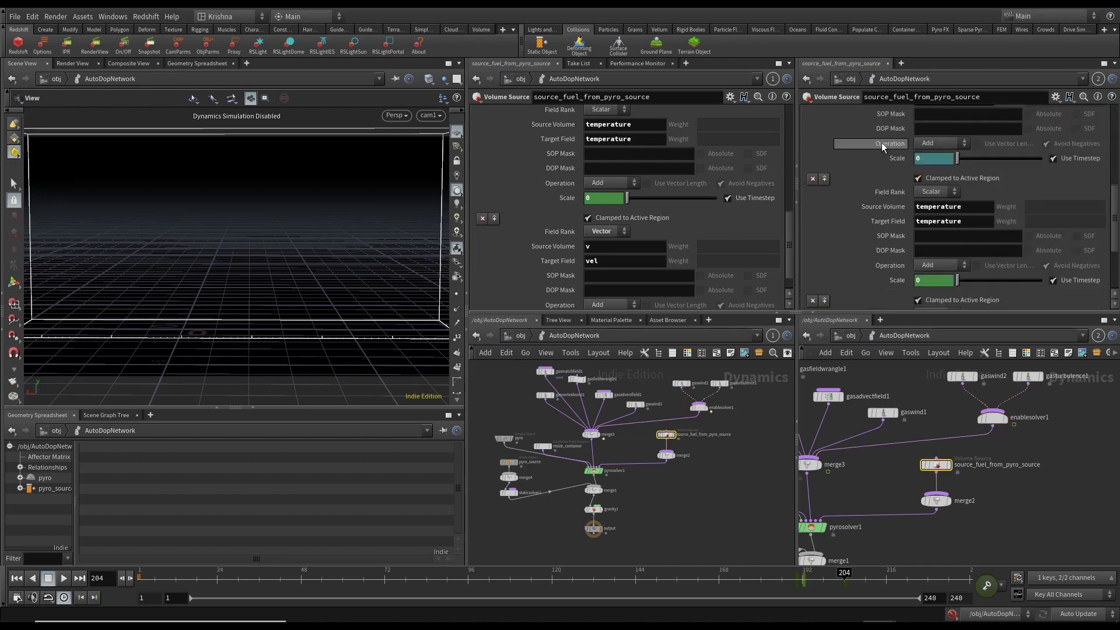
{"action": "left_click", "coordinate": [898, 157], "text": "shift"}
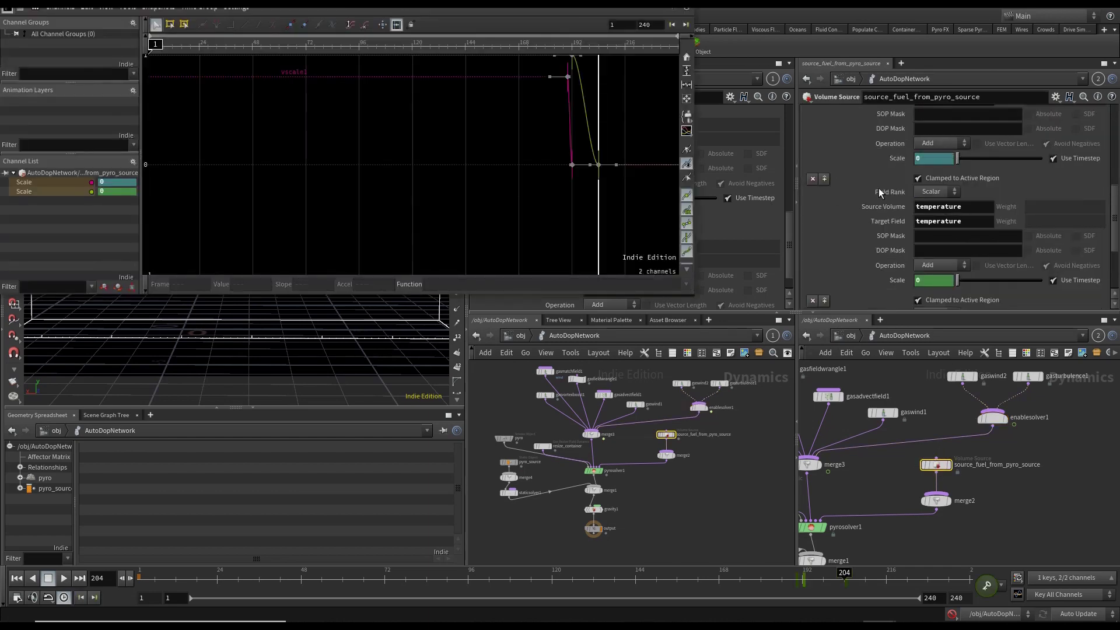
{"action": "key", "text": "h"}
{"action": "left_click", "coordinate": [149, 114]}
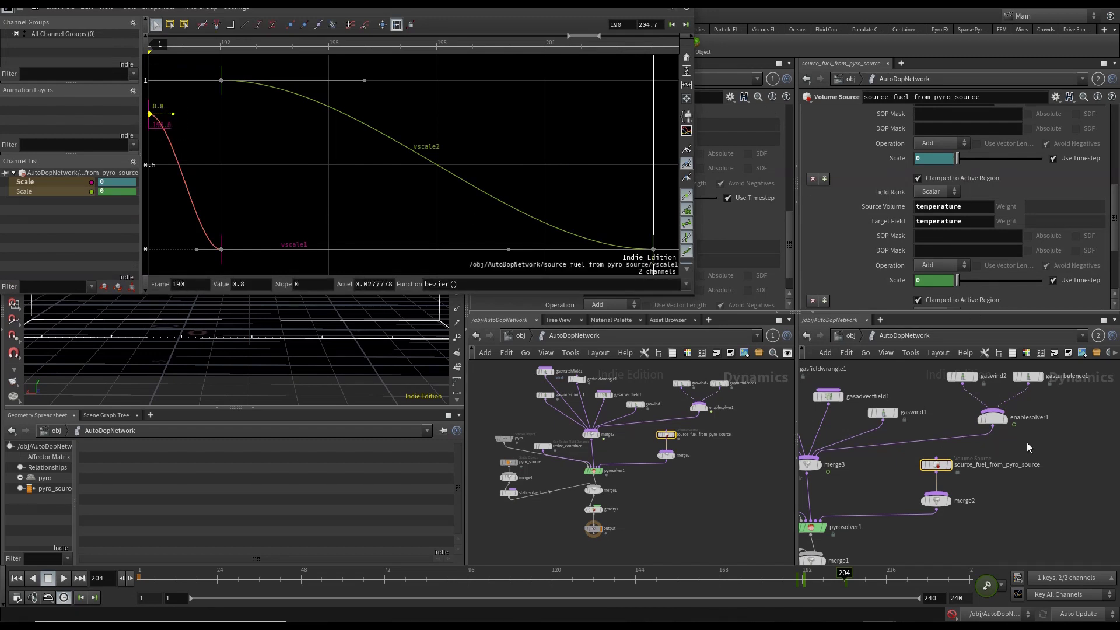
Check the frame range in enablesolver1's Enable Solvers expression, close the animation editor and play the flipbook preview from frame 1.
{"action": "left_click", "coordinate": [1027, 419]}
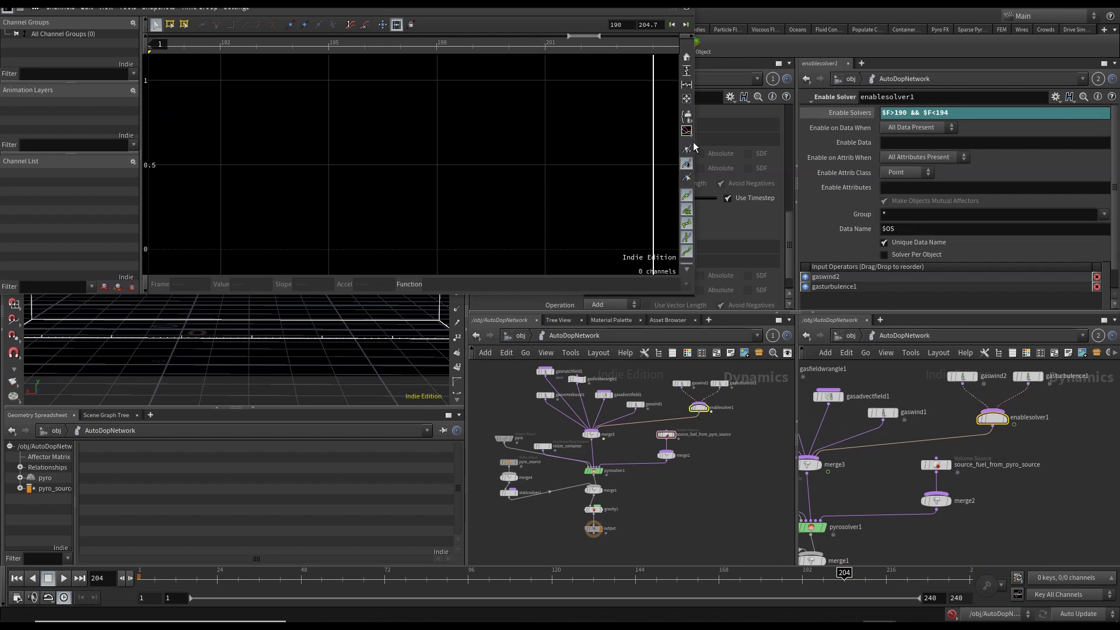
{"action": "left_click", "coordinate": [689, 16]}
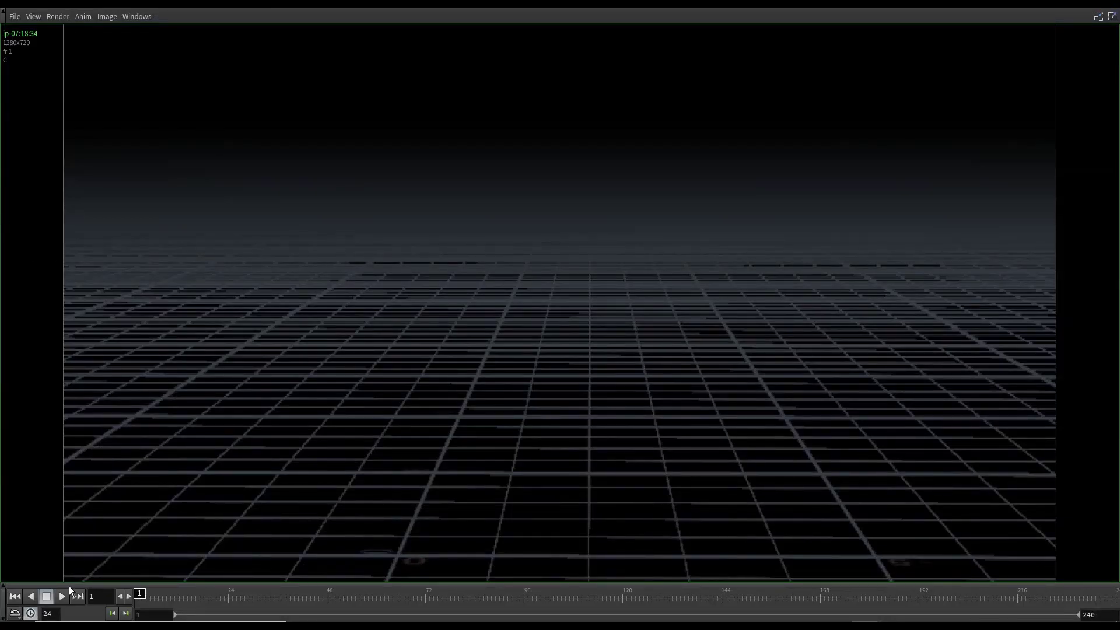
{"action": "left_click", "coordinate": [63, 595]}
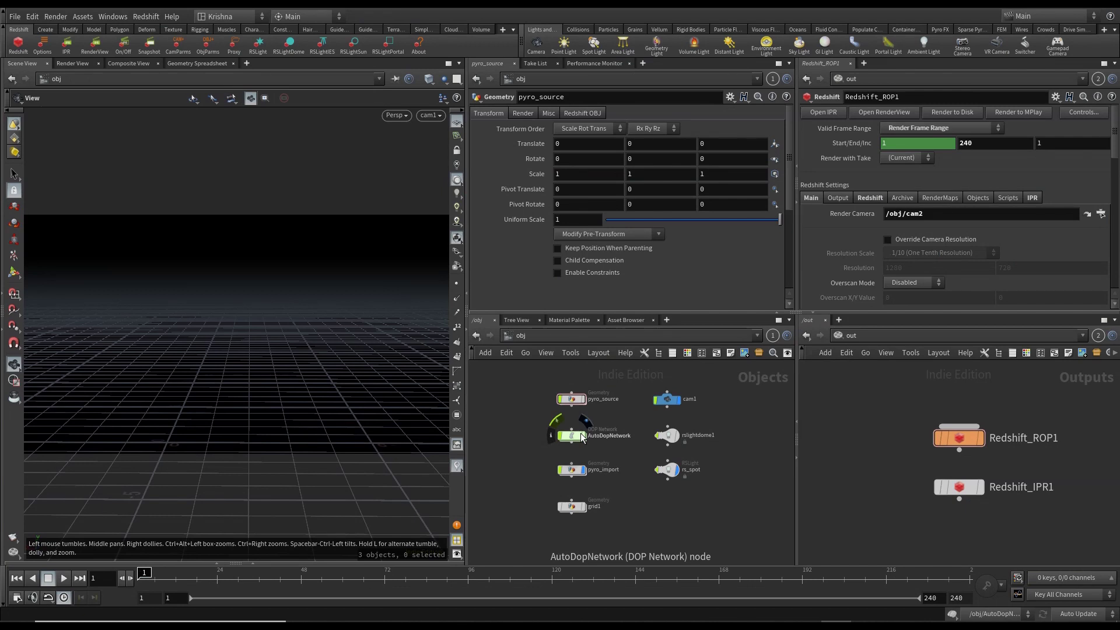
Try a Y rotation of 0 on transform2 inside pyro_source, restore it to 180 and return to the object network.
{"action": "double_click", "coordinate": [571, 399]}
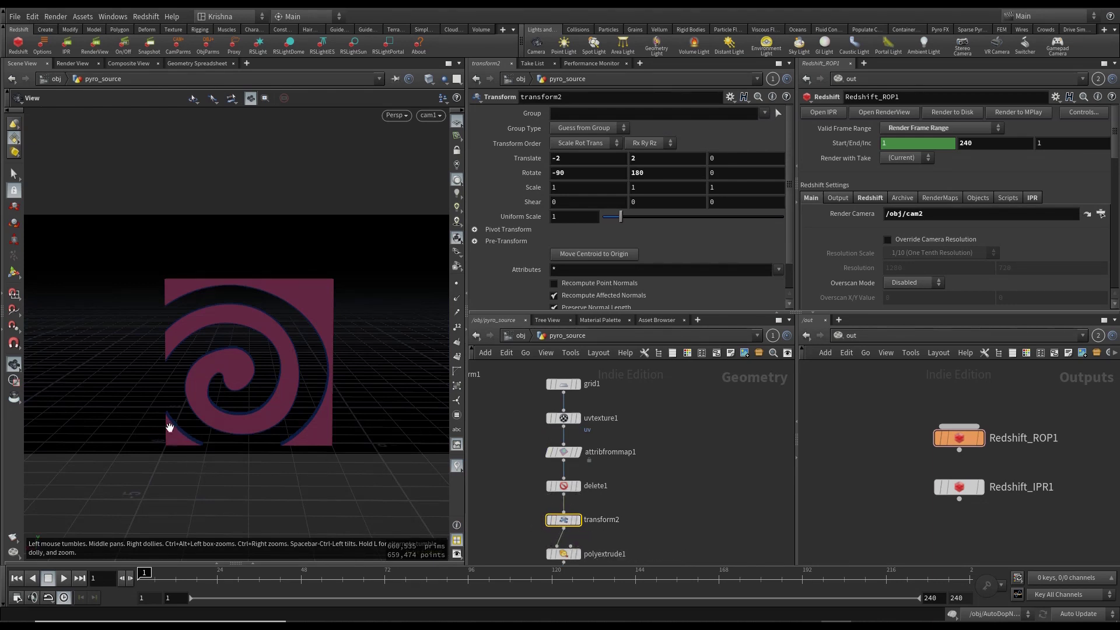
{"action": "left_click", "coordinate": [639, 173]}
{"action": "type", "text": "0"}
{"action": "key", "text": "Return"}
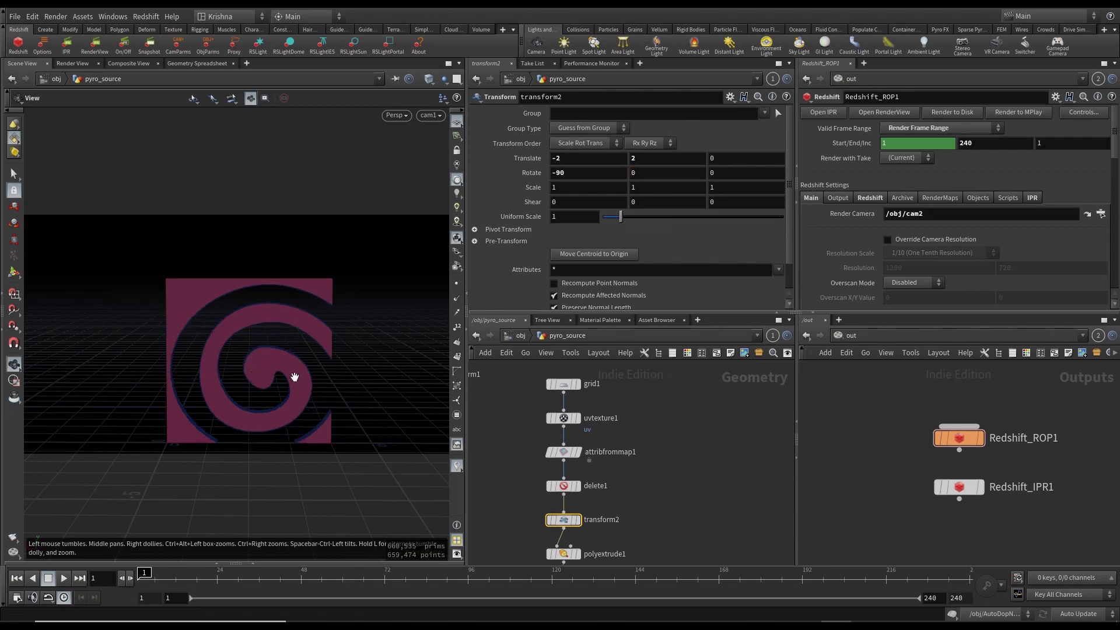
{"action": "left_click", "coordinate": [633, 173]}
{"action": "type", "text": "180"}
{"action": "key", "text": "Return"}
{"action": "left_click", "coordinate": [520, 338]}
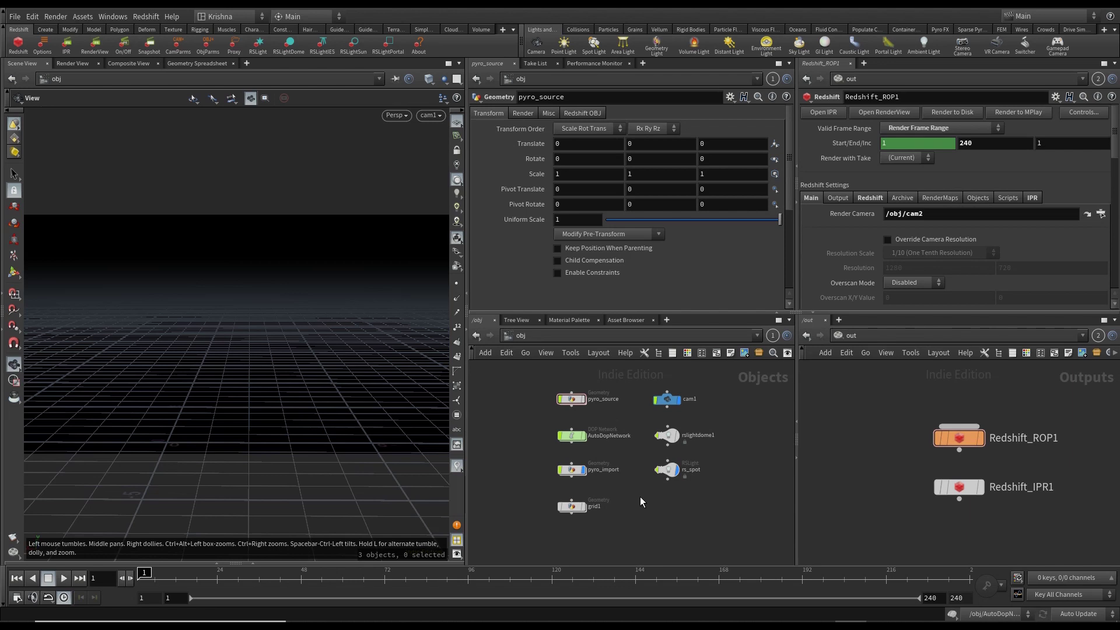
Review the rs_fire volume shader's settings in the shop network and switch back to the object network.
{"action": "left_click", "coordinate": [959, 438]}
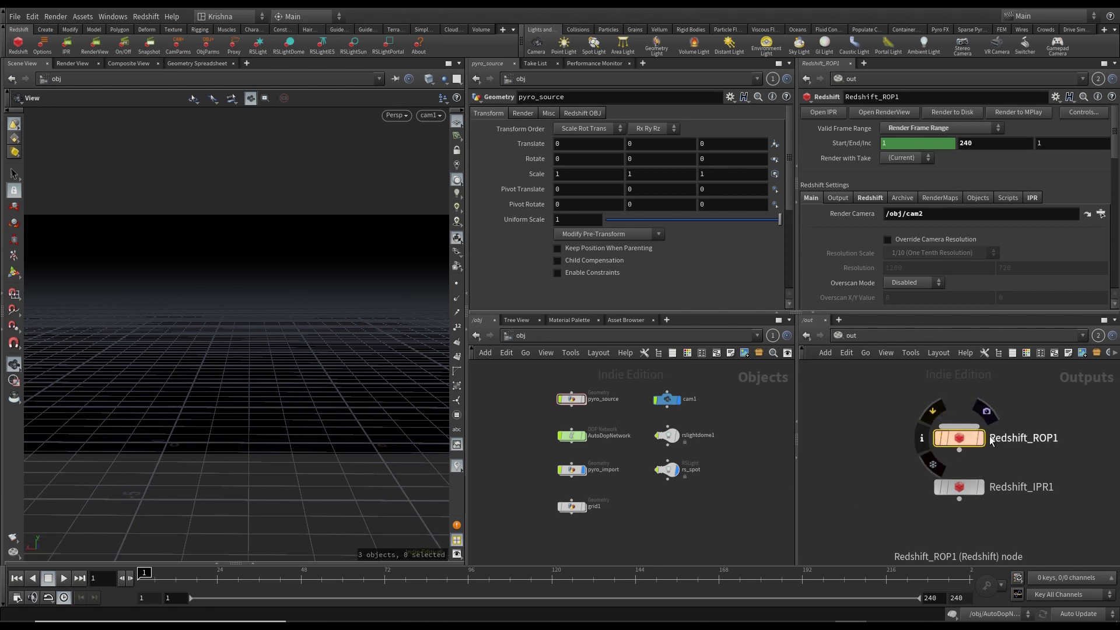
{"action": "left_click", "coordinate": [832, 334]}
{"action": "left_click", "coordinate": [855, 417]}
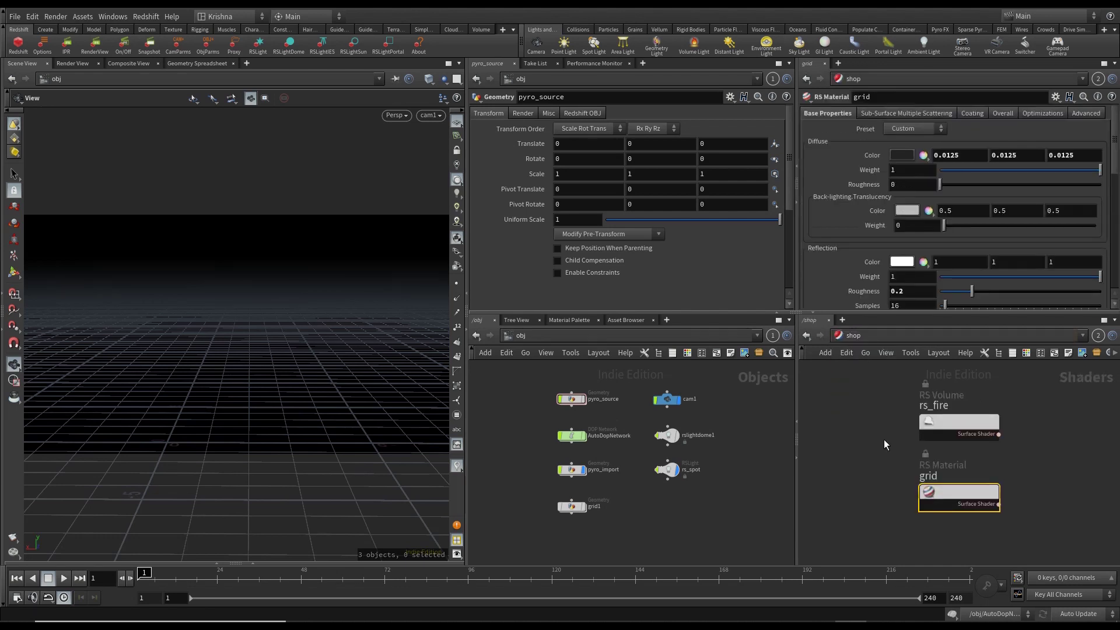
{"action": "left_click_drag", "start_coordinate": [915, 439], "coordinate": [932, 426]}
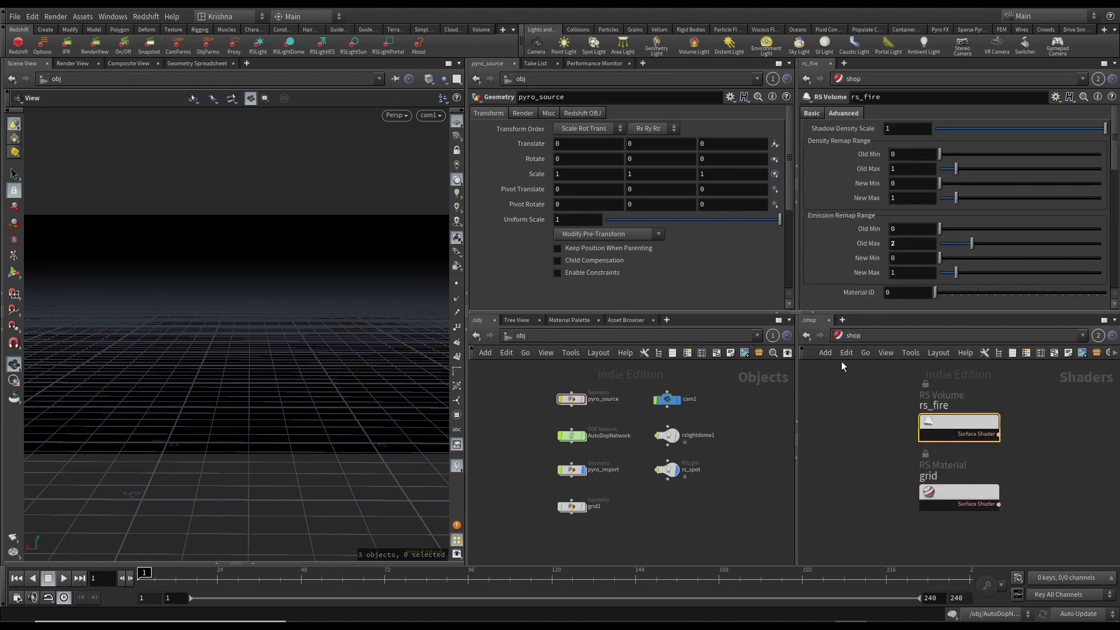
{"action": "left_click", "coordinate": [844, 335]}
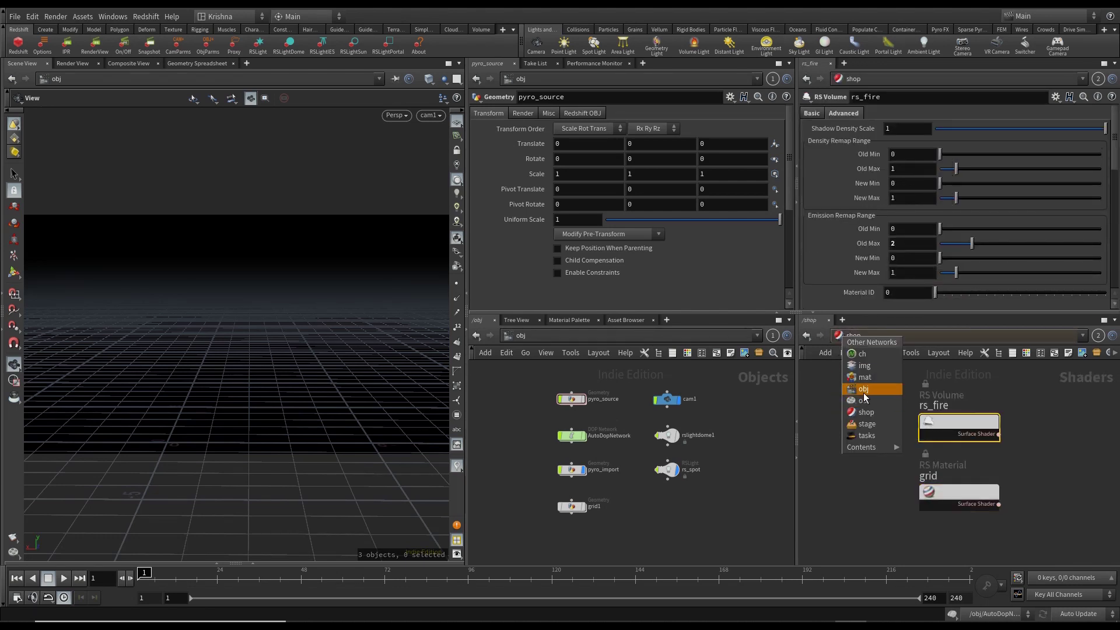
{"action": "left_click", "coordinate": [863, 393]}
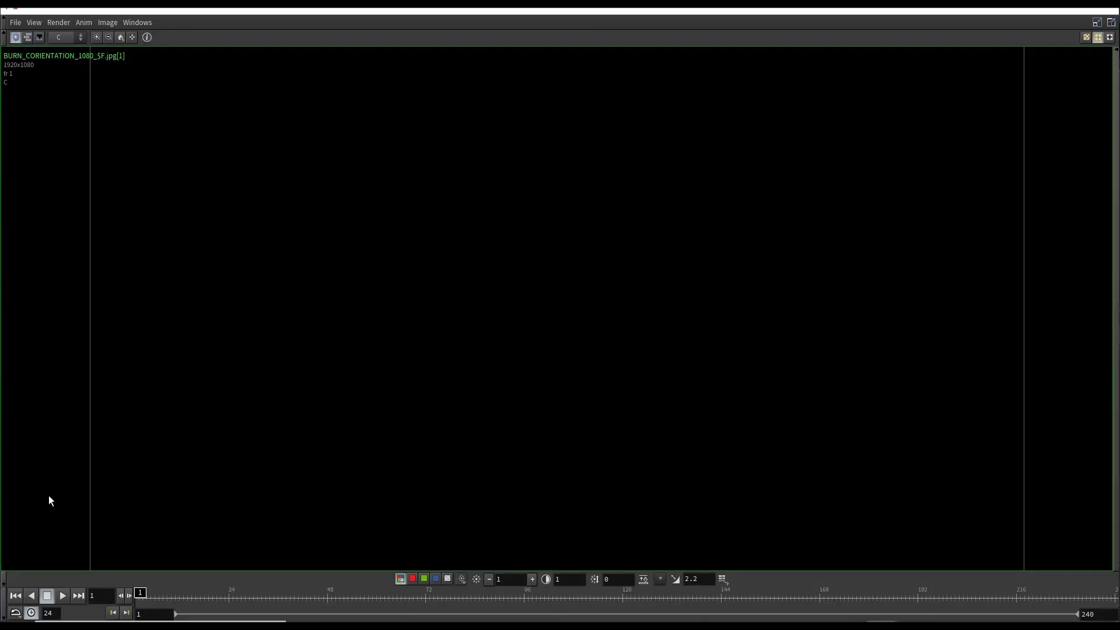
Play back the rendered BURN_CORIENTATION_1080 image sequence and close it.
{"action": "left_click", "coordinate": [62, 595]}
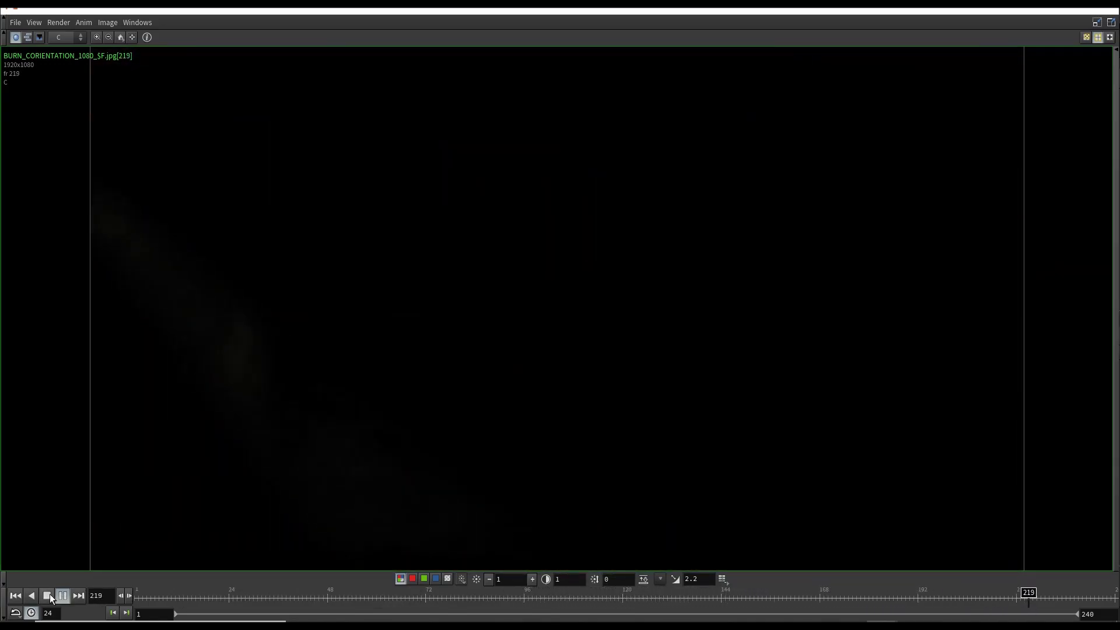
{"action": "left_click", "coordinate": [48, 595]}
{"action": "key", "text": "Escape"}
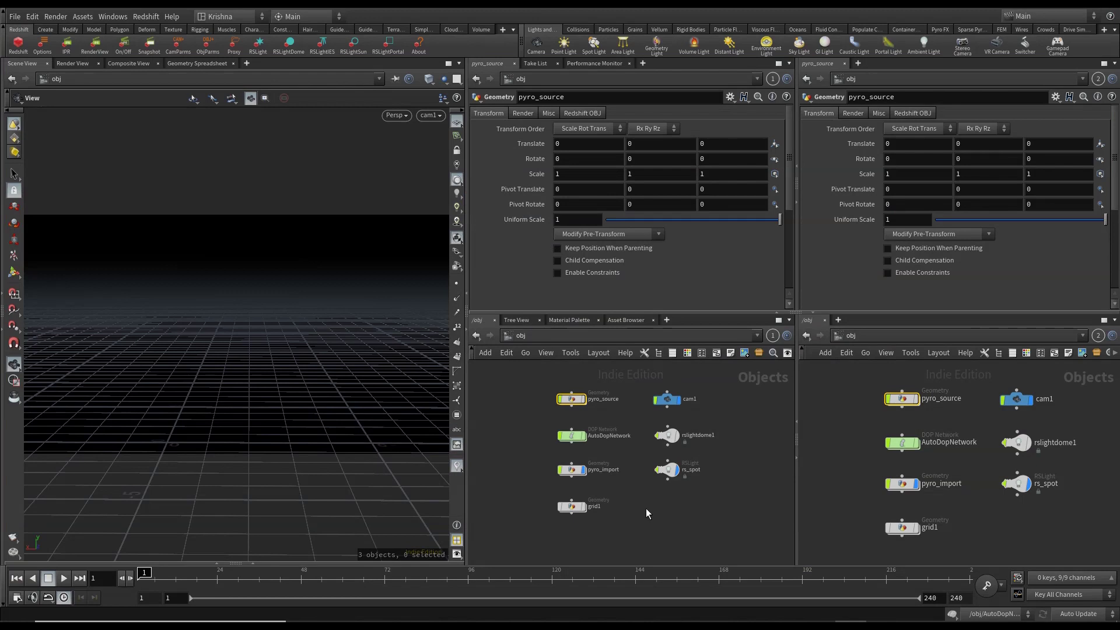
Display the grid1 backdrop object and widen its grid to a size of 17 by 5.
{"action": "mouse_move", "coordinate": [580, 514]}
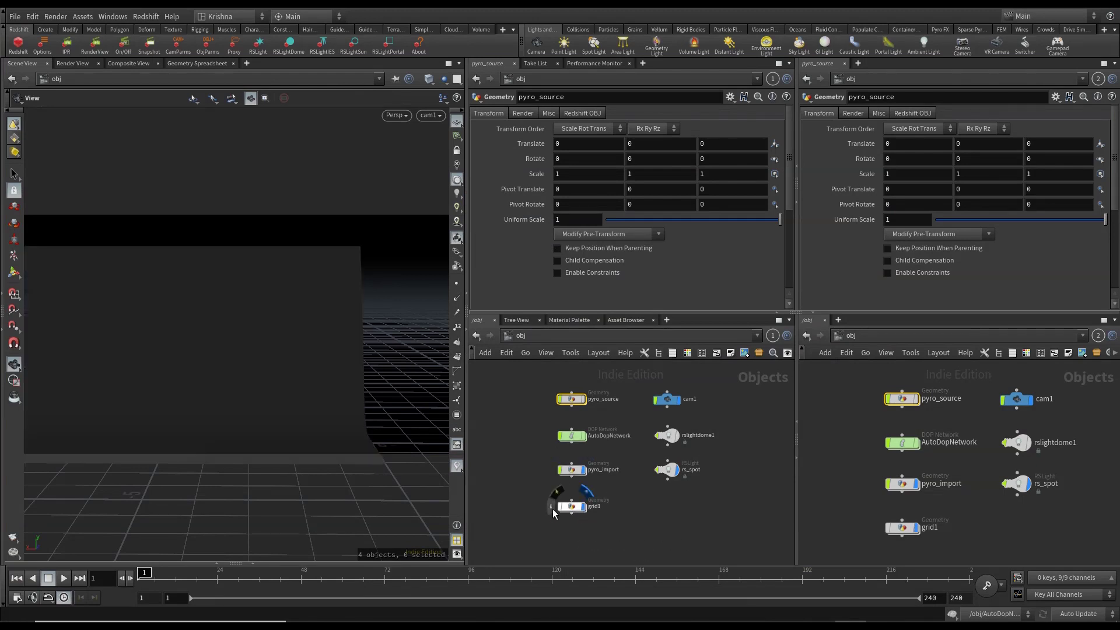
{"action": "double_click", "coordinate": [577, 507]}
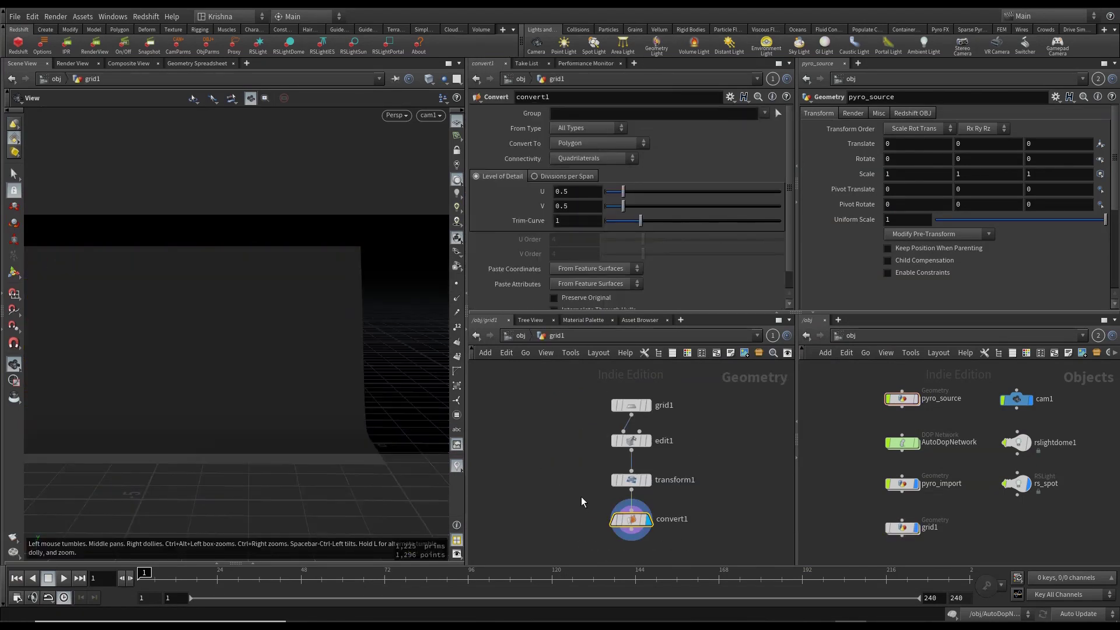
{"action": "left_click", "coordinate": [632, 404]}
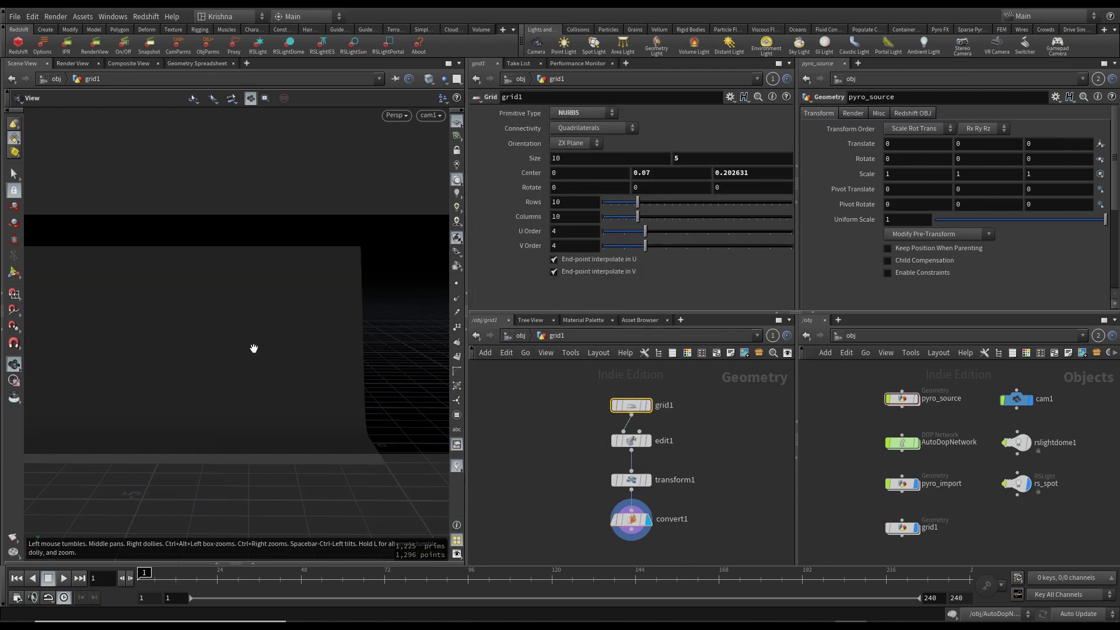
{"action": "key", "text": "Return"}
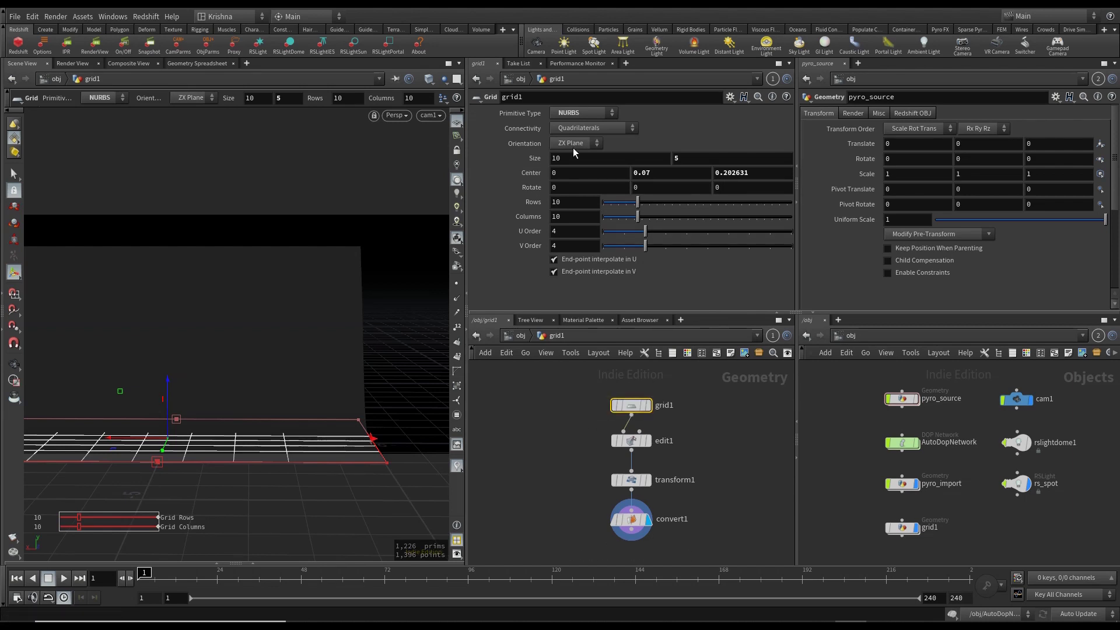
{"action": "middle_click_drag", "start_coordinate": [566, 162], "coordinate": [620, 137]}
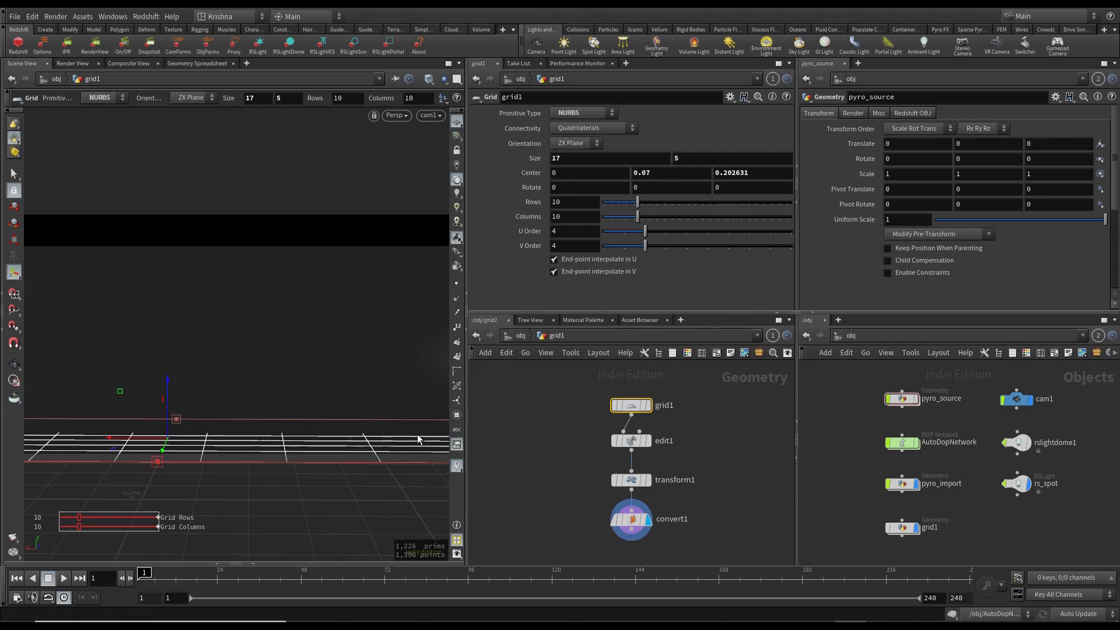
Raise the backdrop's rear points in edit1 to a Y translation of about 6.17 and return to the object network.
{"action": "left_click", "coordinate": [631, 441]}
{"action": "left_click_drag", "start_coordinate": [175, 225], "coordinate": [176, 170]}
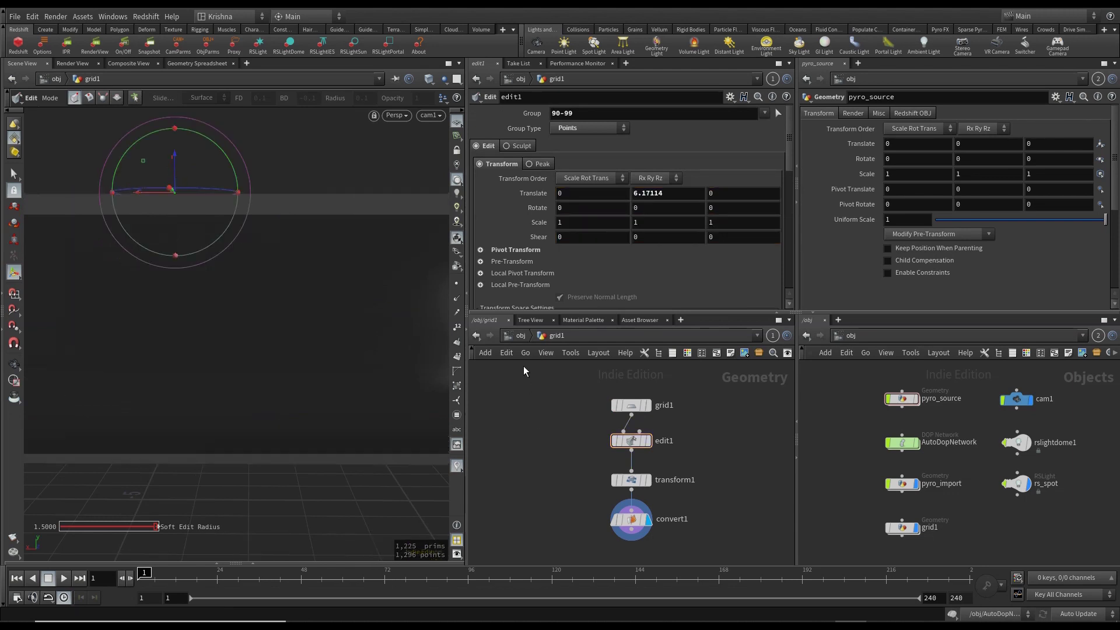
{"action": "left_click", "coordinate": [519, 335]}
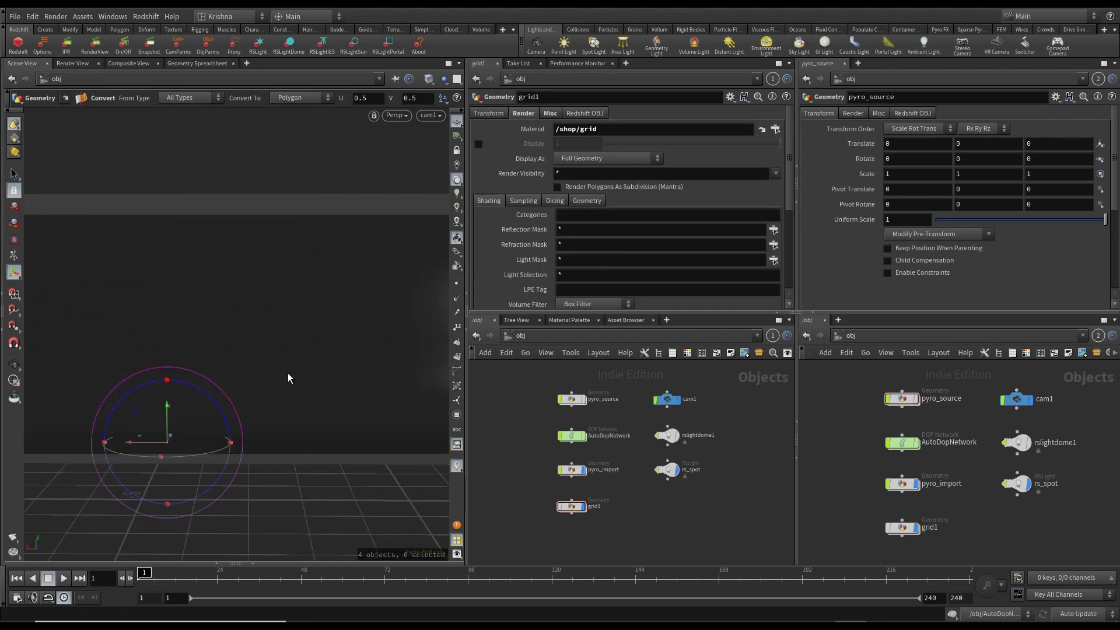
{"action": "key", "text": "Escape"}
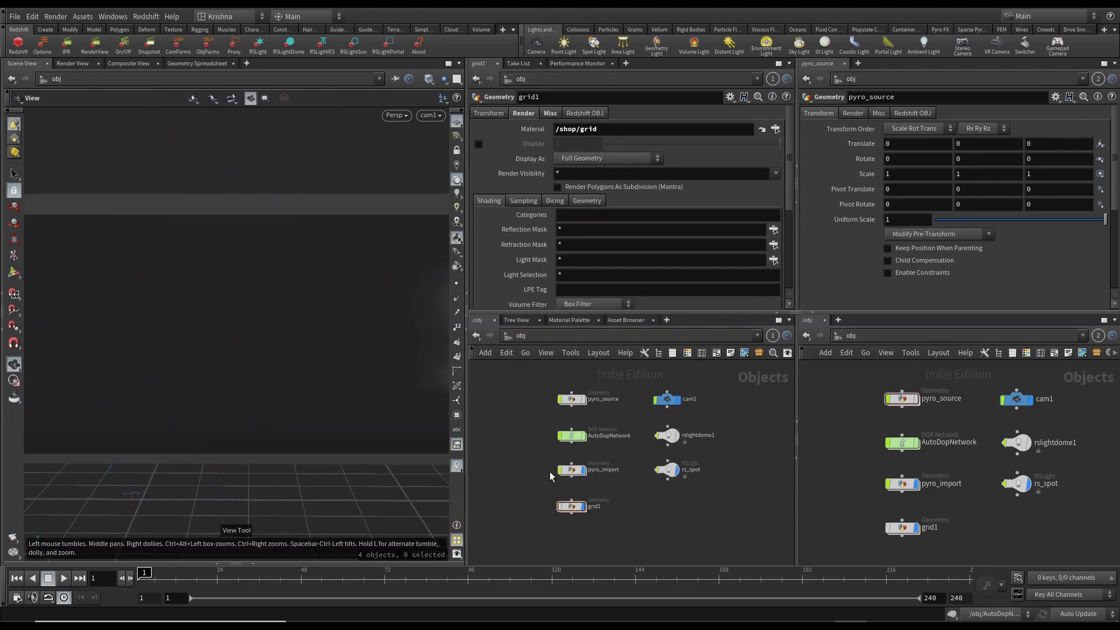
Switch on the rslightdome1 dome light.
{"action": "left_click", "coordinate": [676, 441]}
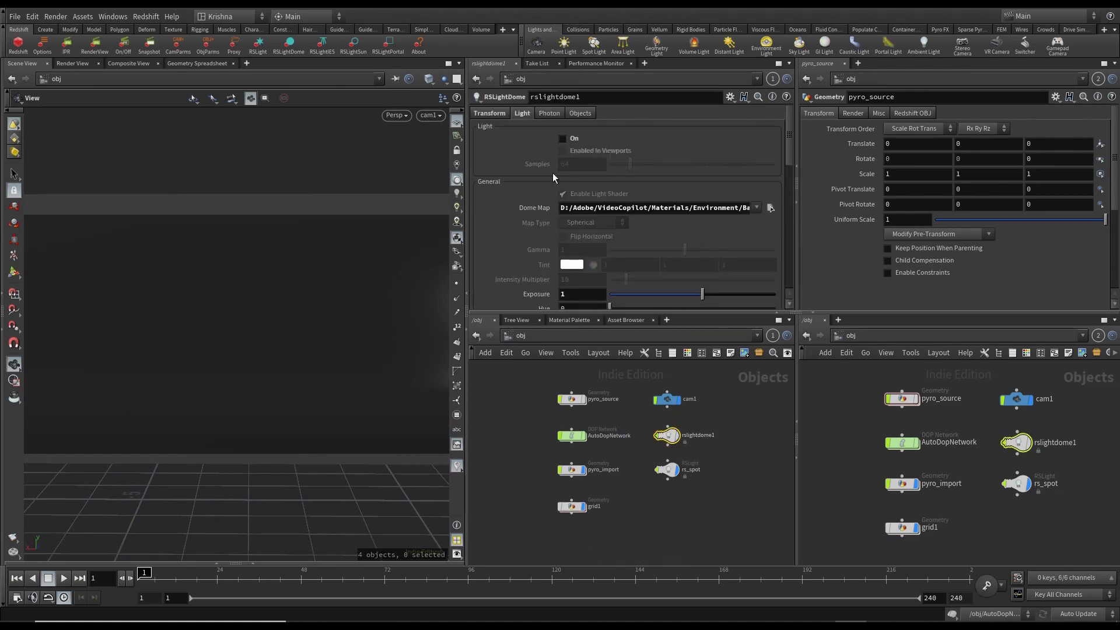
{"action": "left_click", "coordinate": [563, 140]}
{"action": "left_click", "coordinate": [733, 456]}
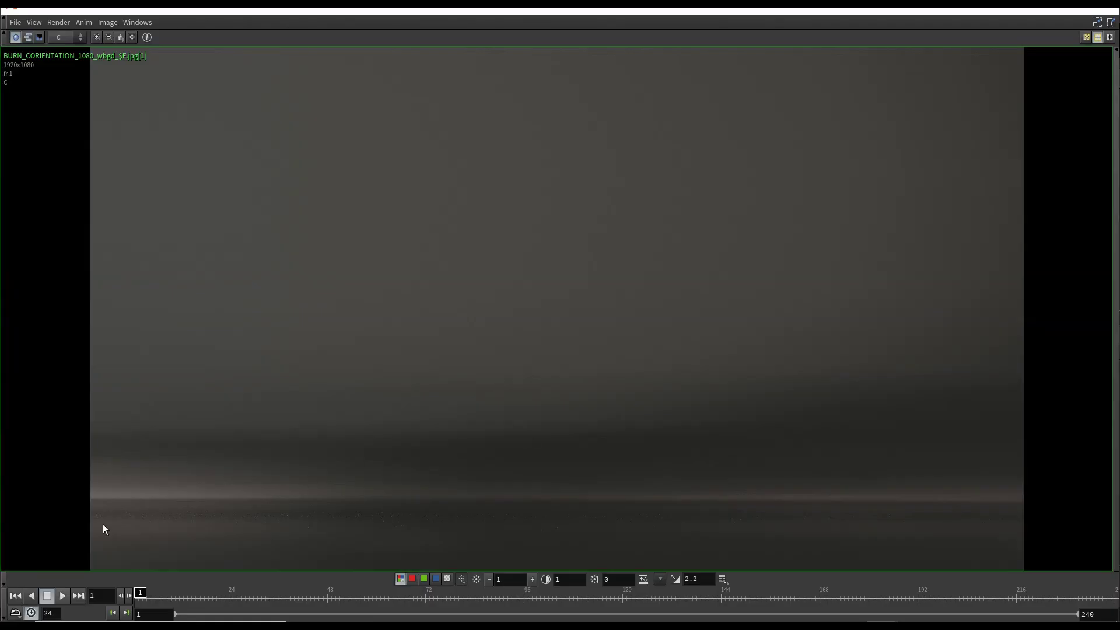
Play back the rendered BURN_CORIENTATION_1080_wbgd image sequence with the lit backdrop.
{"action": "left_click", "coordinate": [56, 595]}
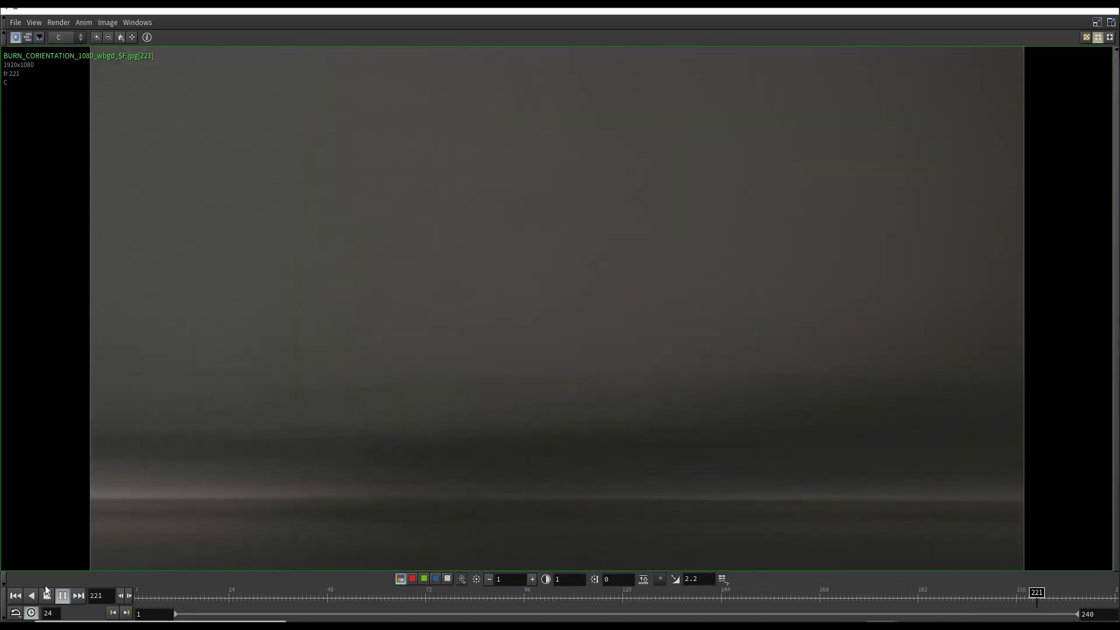
{"action": "left_click", "coordinate": [57, 595]}
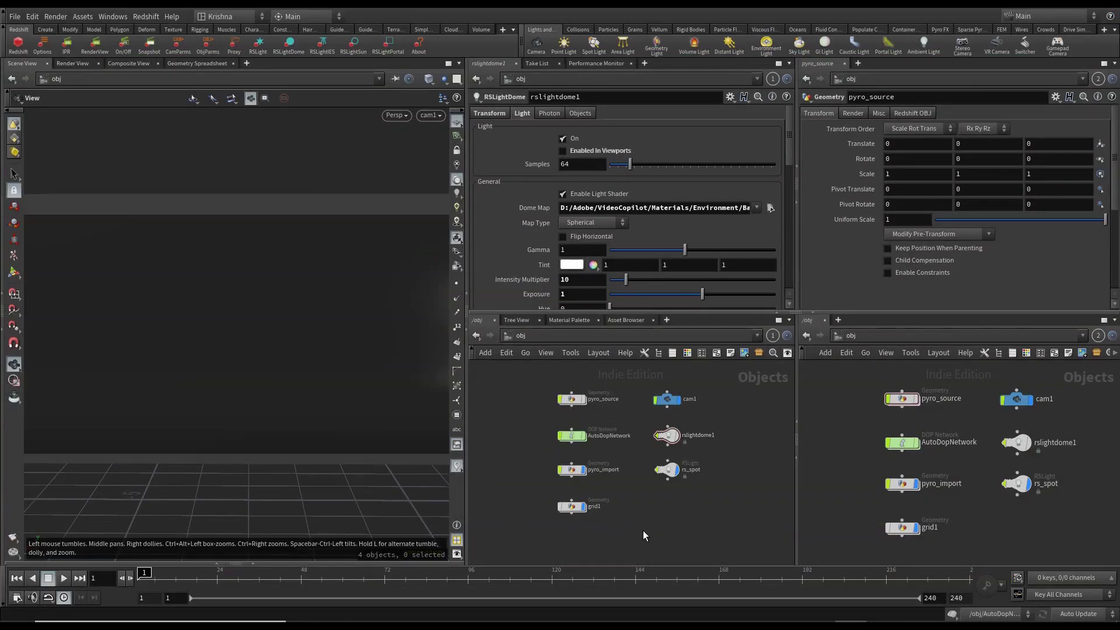
Switch the second network view to the out network with the Redshift render nodes.
{"action": "left_click", "coordinate": [845, 337]}
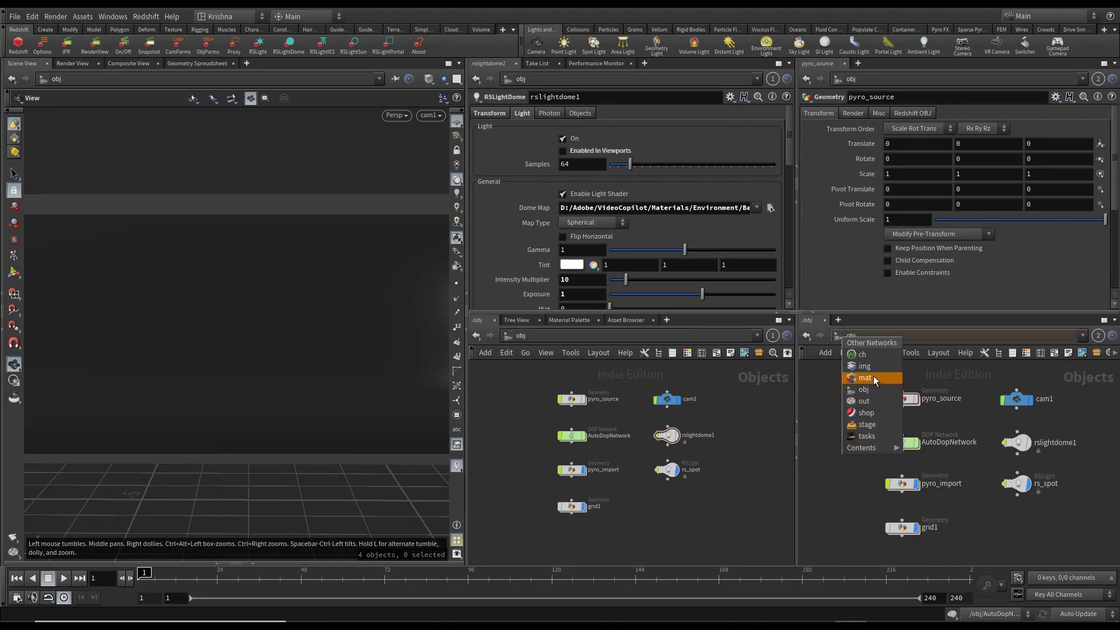
{"action": "left_click", "coordinate": [868, 424]}
{"action": "left_click", "coordinate": [859, 341]}
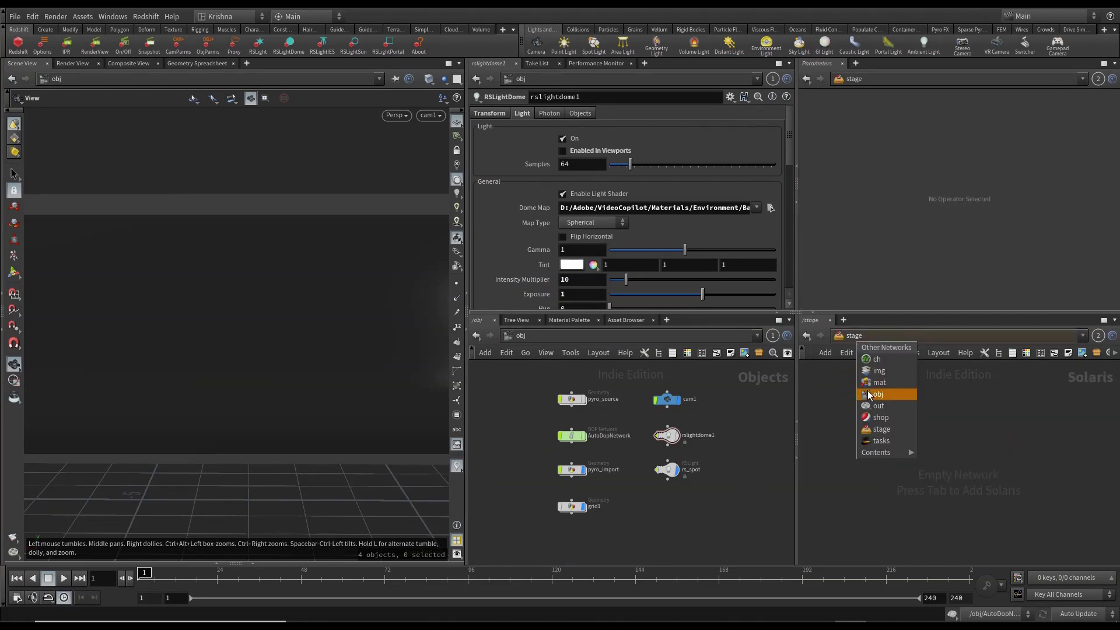
{"action": "left_click", "coordinate": [874, 415]}
{"action": "left_click", "coordinate": [853, 336]}
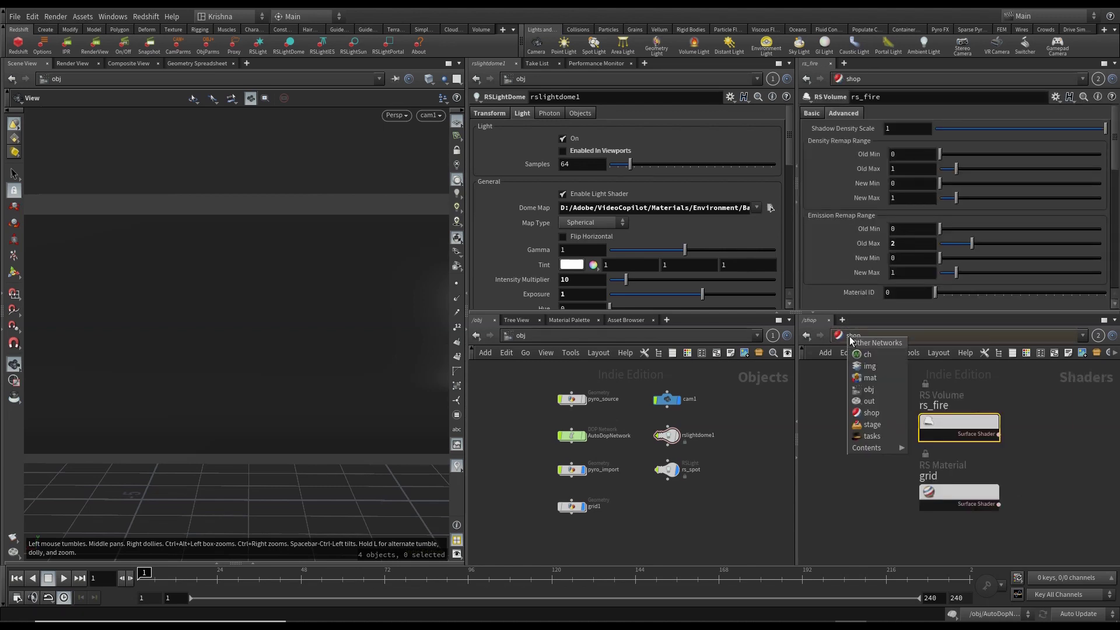
{"action": "left_click", "coordinate": [869, 401]}
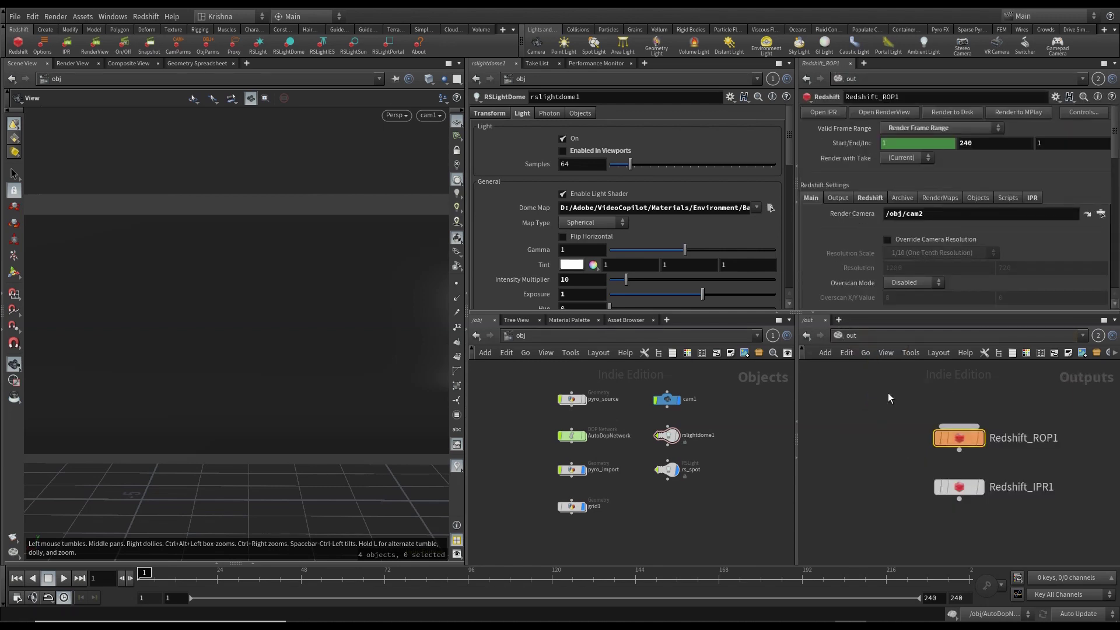